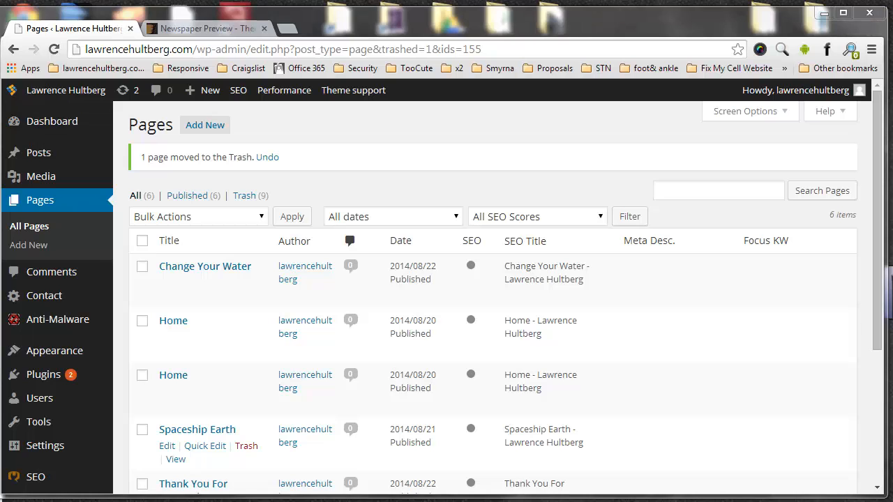
- Switch to the Newspaper theme preview and look over the homepage's header, Video menu and opening content
click(224, 32)
mouse_move(375, 235)
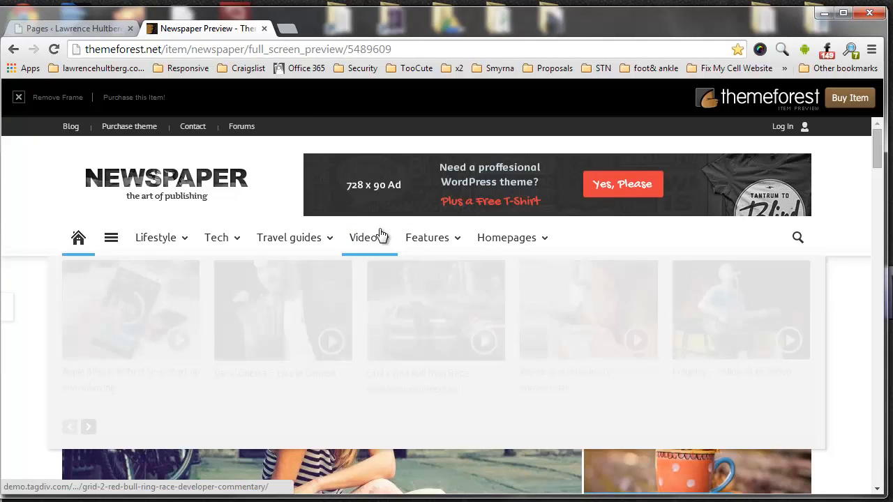
scroll(380, 236, down, 5)
scroll(391, 236, up, 4)
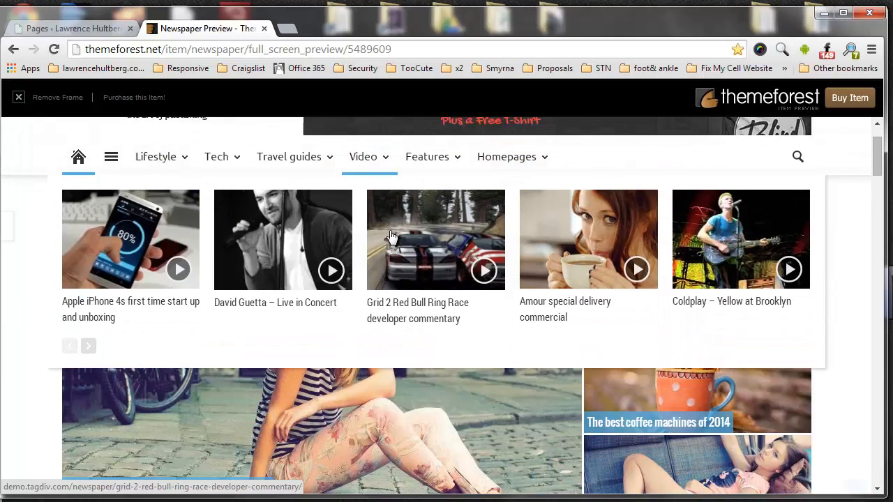
scroll(391, 236, down, 3)
scroll(391, 236, down, 2)
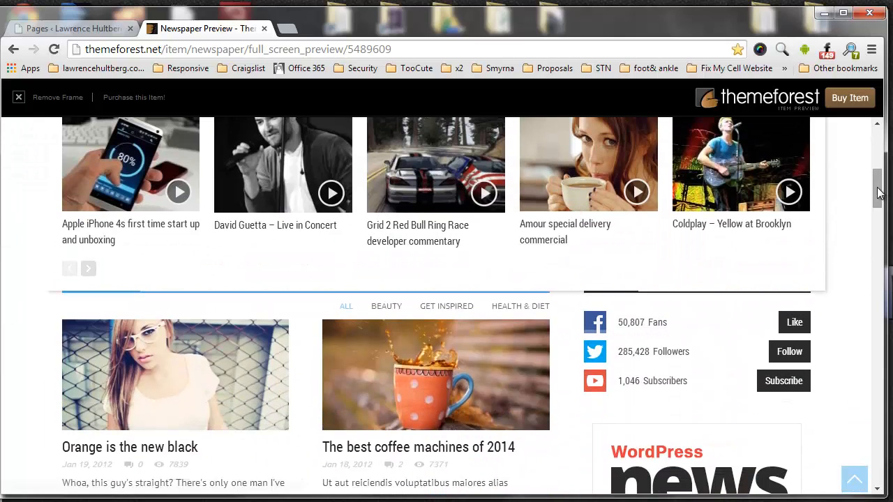
drag(881, 193, 881, 162)
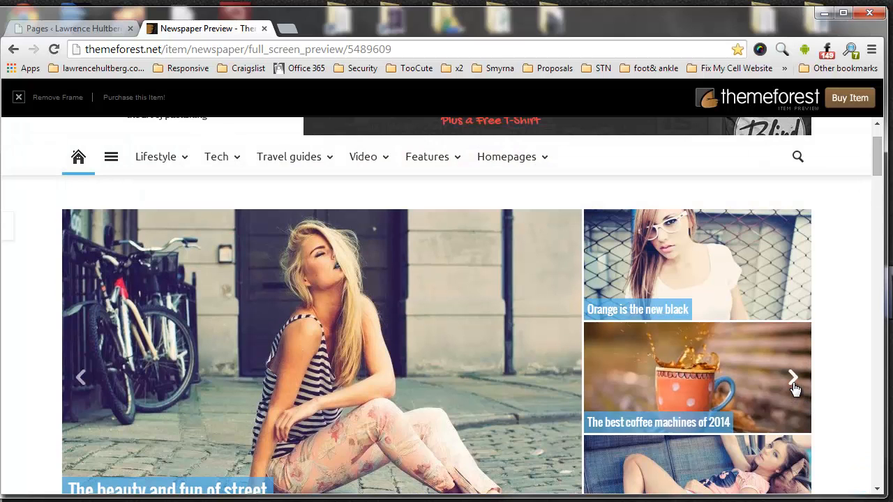
- Page forward twice through the featured post slider on the demo homepage
click(793, 383)
scroll(354, 345, down, 1)
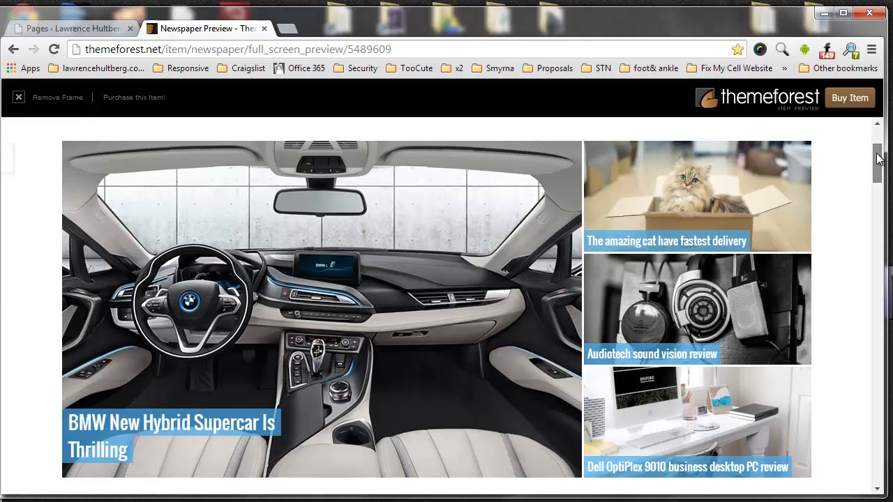
mouse_move(878, 170)
mouse_down()
mouse_move(878, 158)
mouse_move(879, 176)
mouse_move(879, 169)
mouse_up()
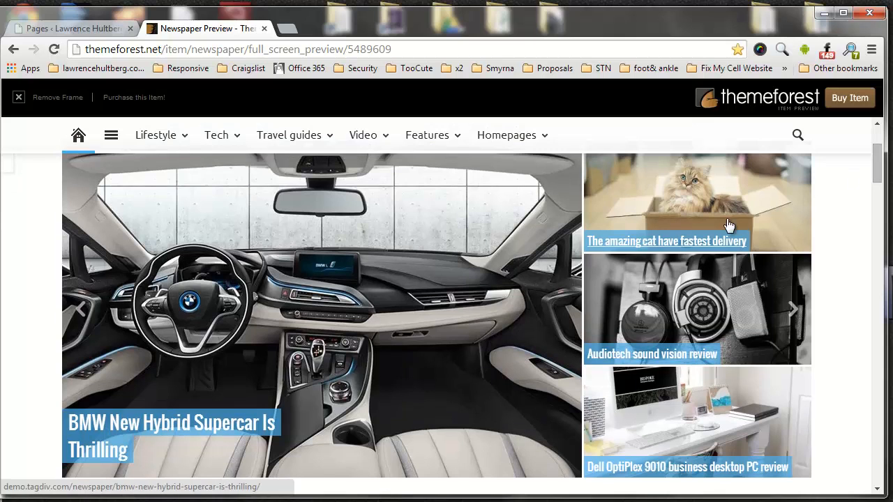
click(793, 309)
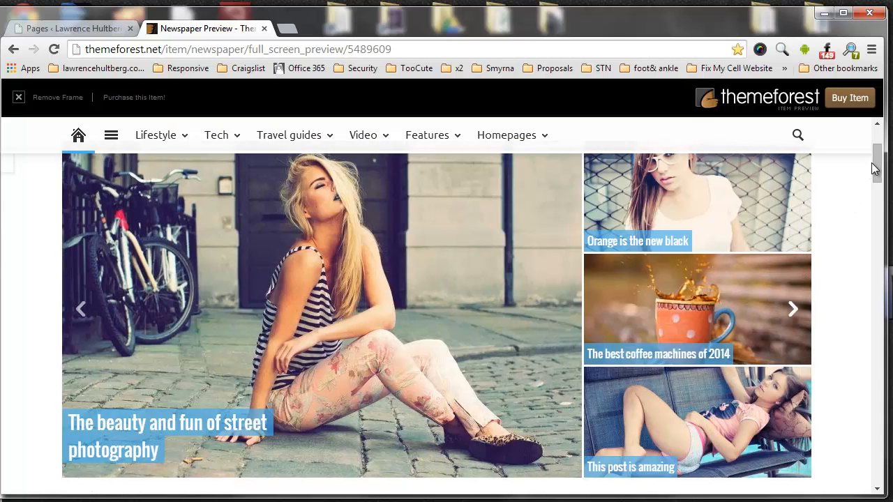
drag(874, 168, 881, 174)
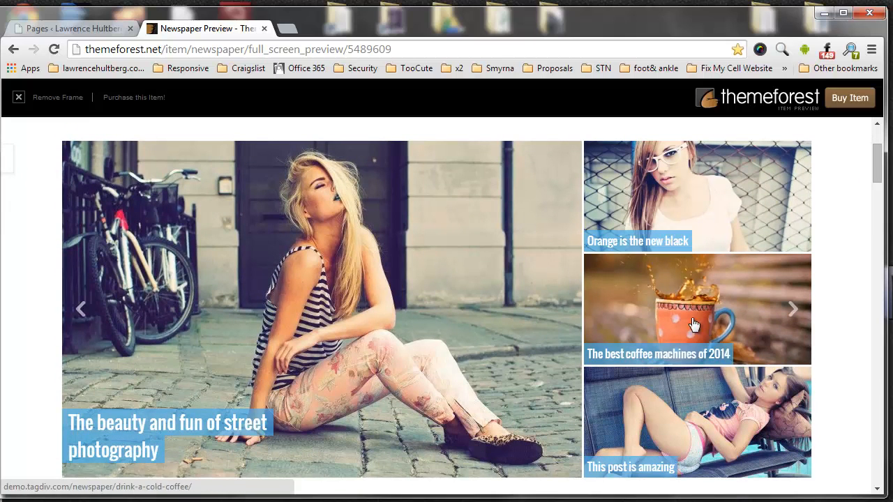
- Examine the Don't Miss and Social sections below the featured post slider
scroll(375, 274, down, 1)
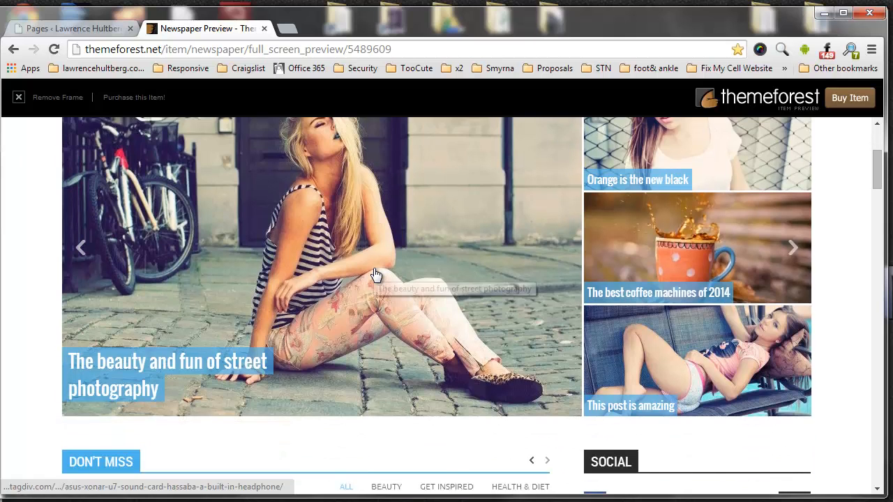
scroll(474, 233, up, 1)
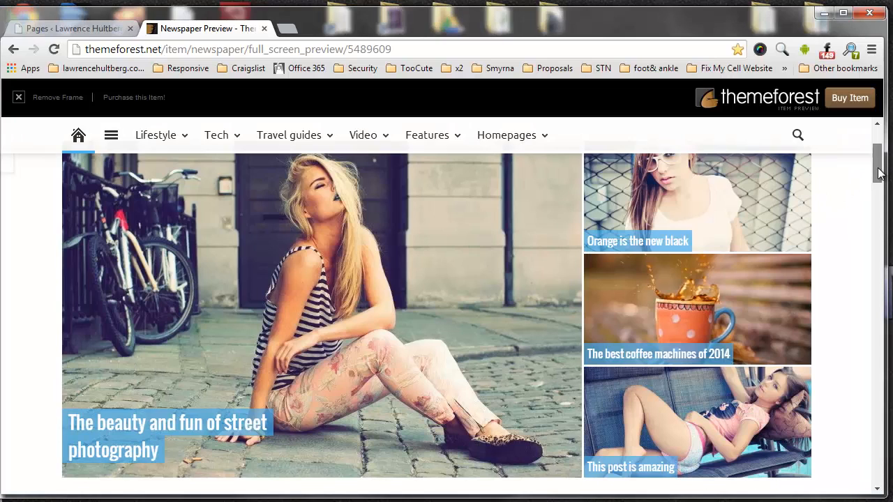
drag(879, 173, 879, 195)
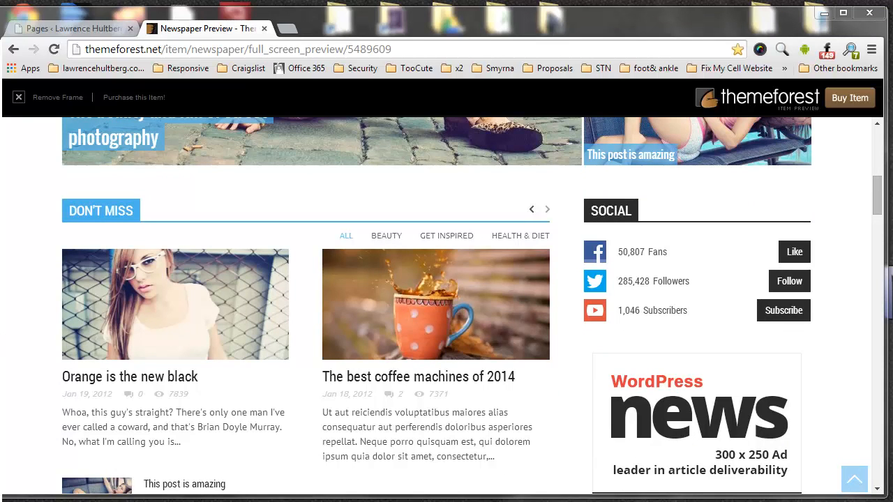
drag(881, 186, 881, 202)
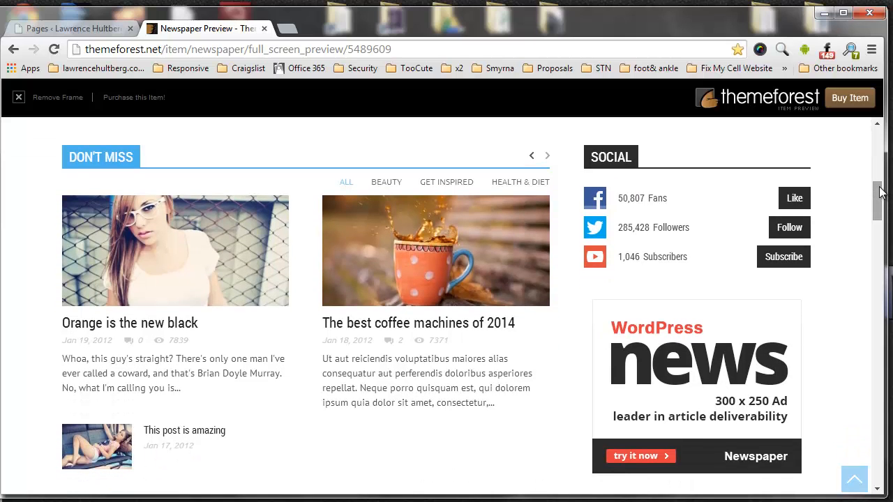
- Open the theme's Block 1 sample page and examine the available block layouts and the two-column and one-column examples
drag(878, 195, 881, 139)
mouse_move(439, 242)
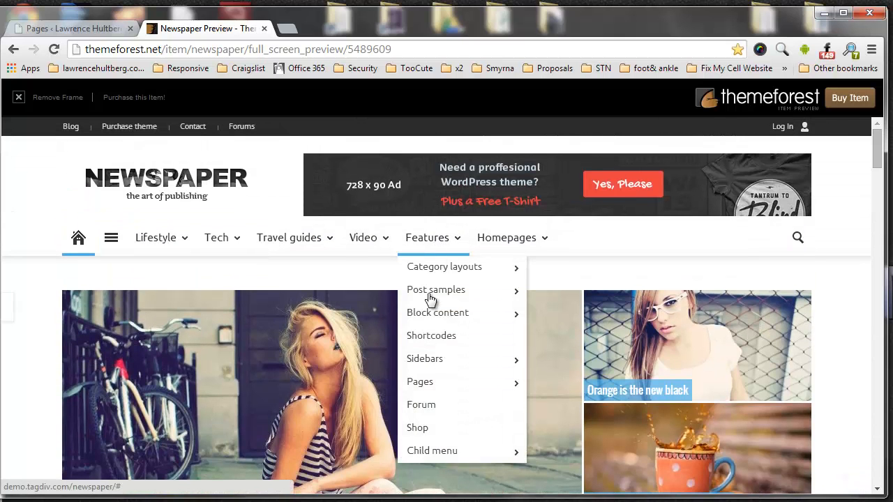
mouse_move(428, 315)
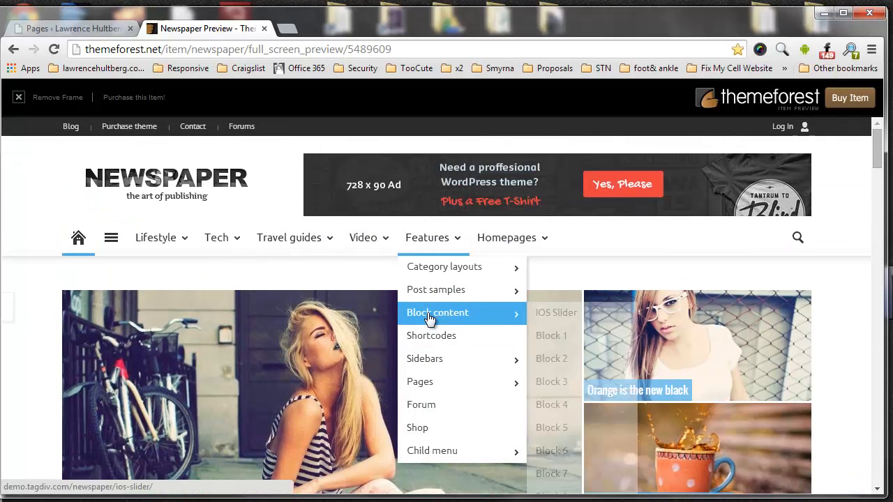
click(557, 338)
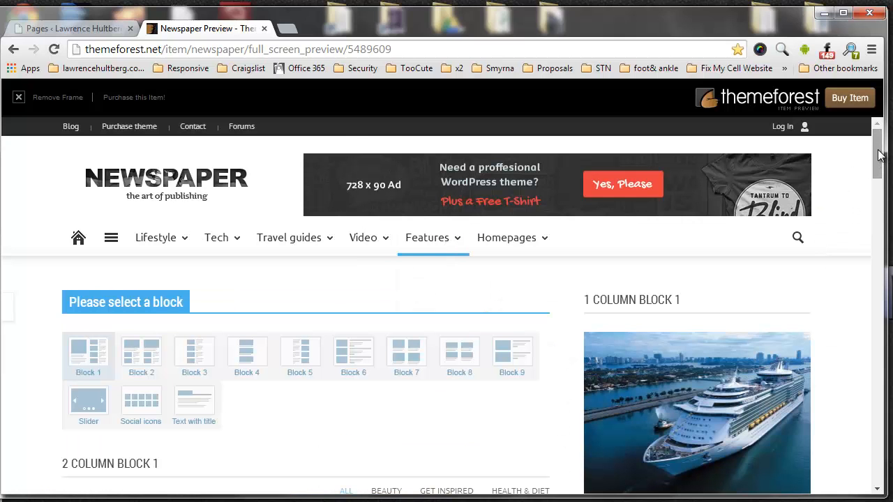
mouse_move(880, 155)
mouse_down()
mouse_move(873, 201)
mouse_move(876, 170)
mouse_up()
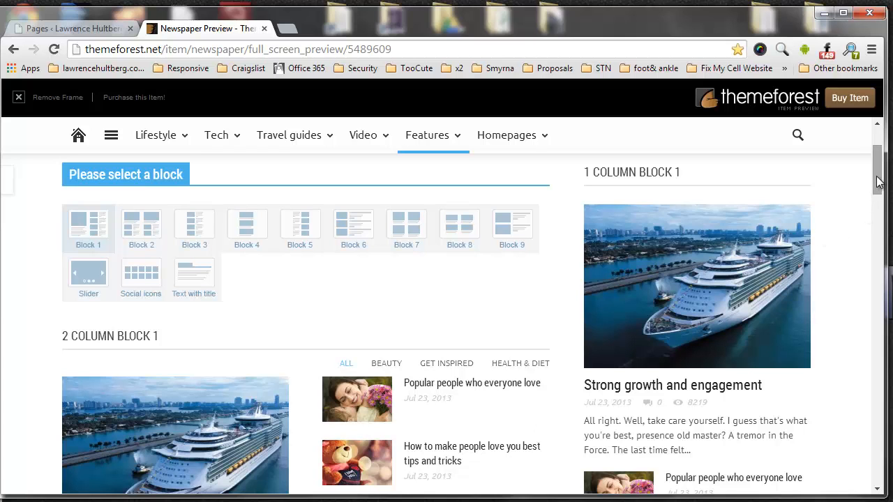
mouse_move(879, 174)
mouse_down()
mouse_move(879, 143)
mouse_move(878, 177)
mouse_up()
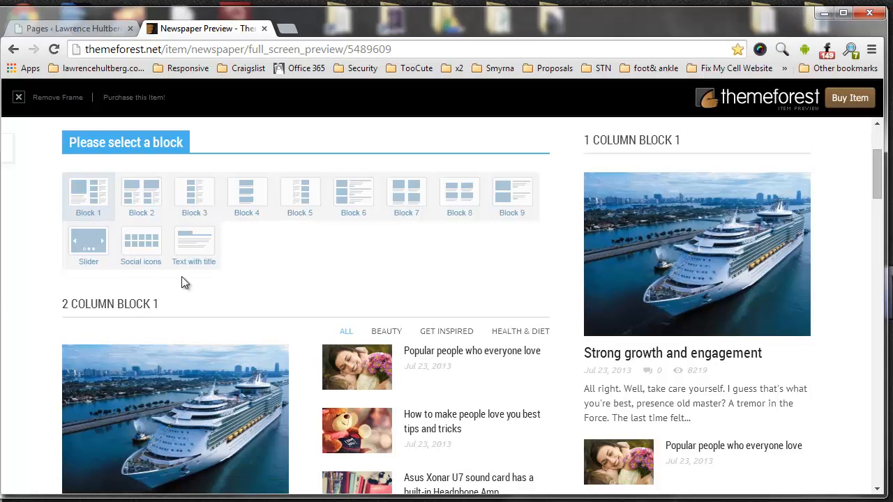
scroll(184, 283, up, 3)
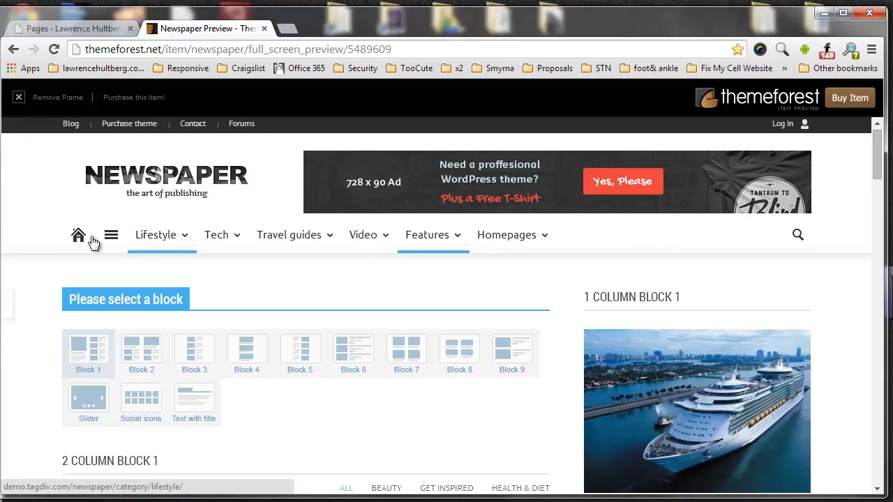
- Return to the demo homepage and page forward twice through the posts in the Don't Miss block
click(79, 239)
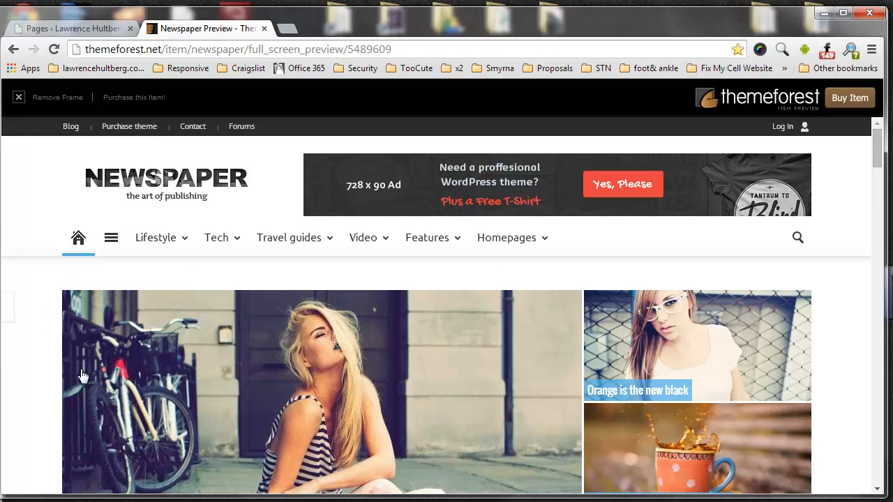
drag(880, 143, 879, 166)
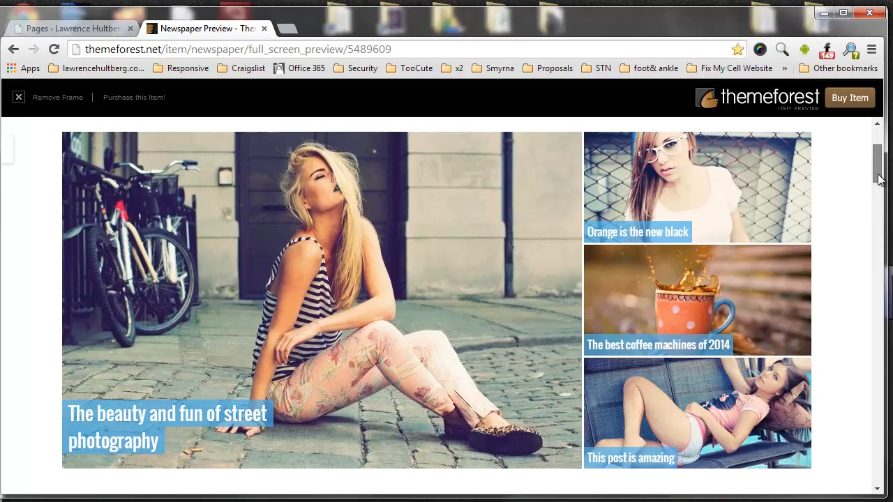
drag(879, 180, 880, 202)
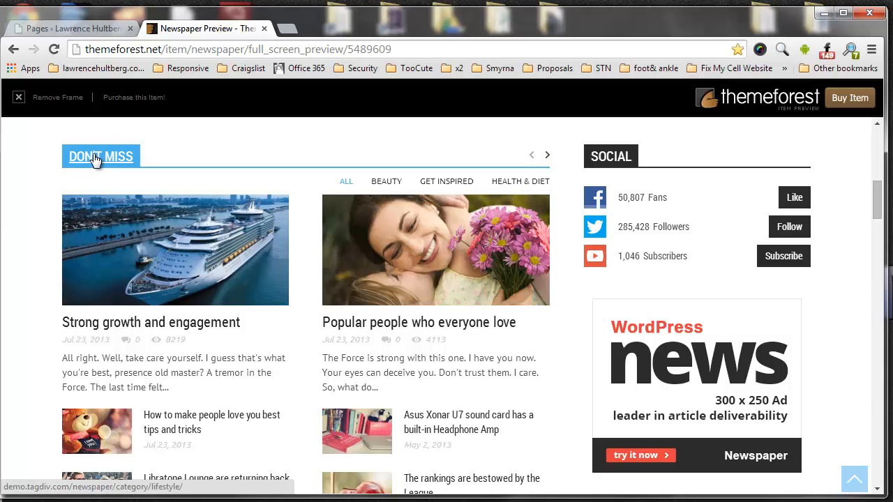
click(547, 155)
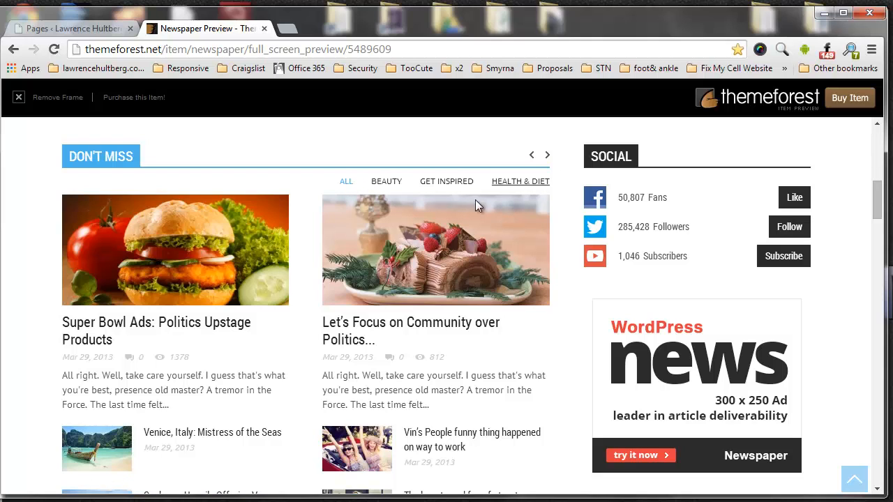
click(548, 157)
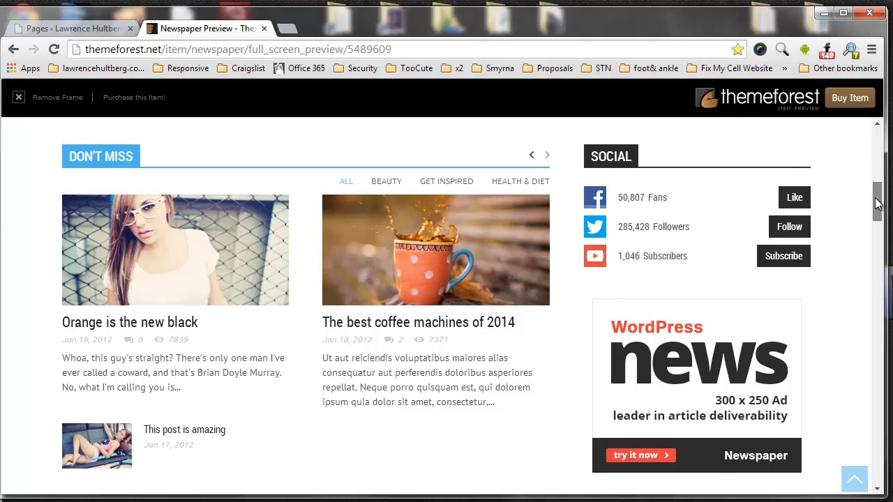
- Page forward once through the posts in the Tech and Gadgets block and in the Travel Guides block
drag(877, 202, 878, 239)
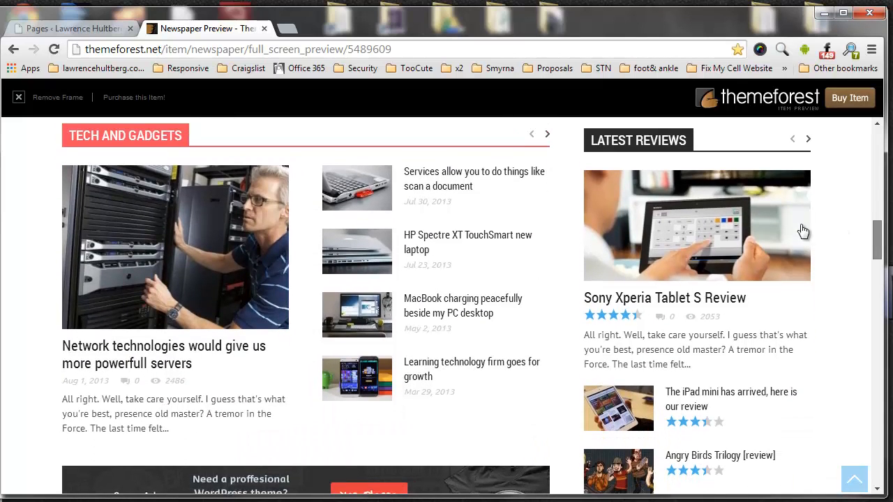
click(548, 139)
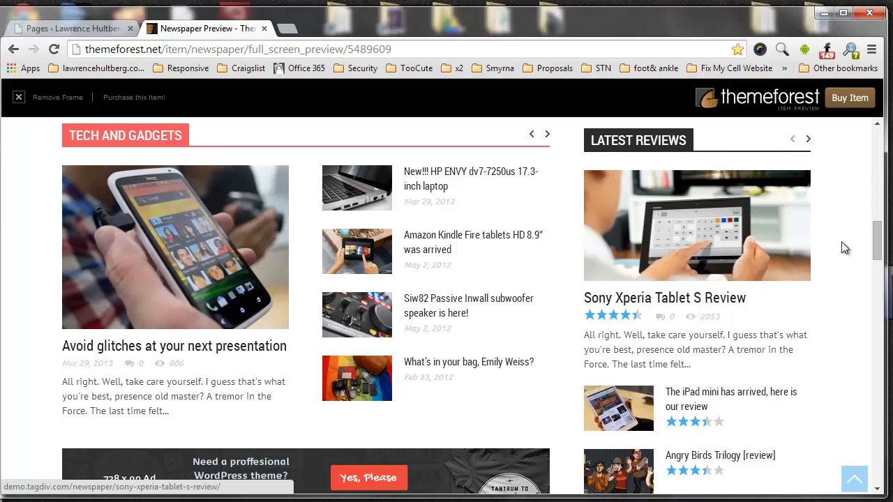
drag(880, 248, 882, 289)
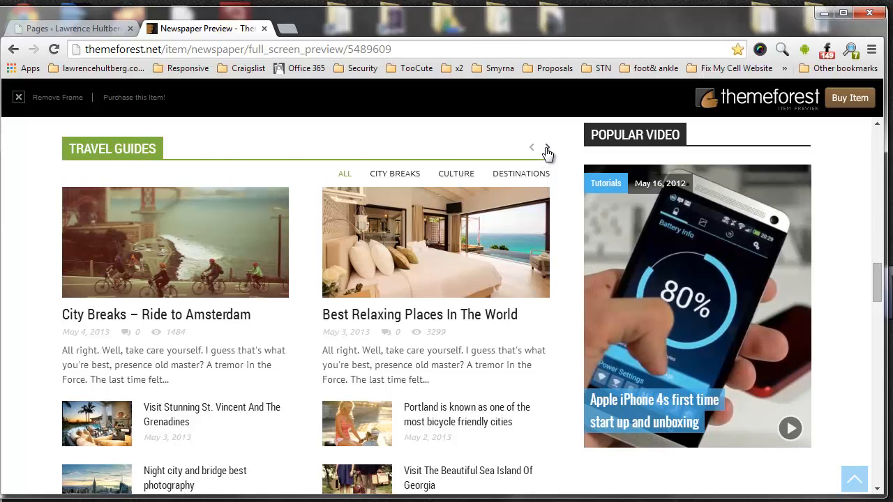
click(547, 150)
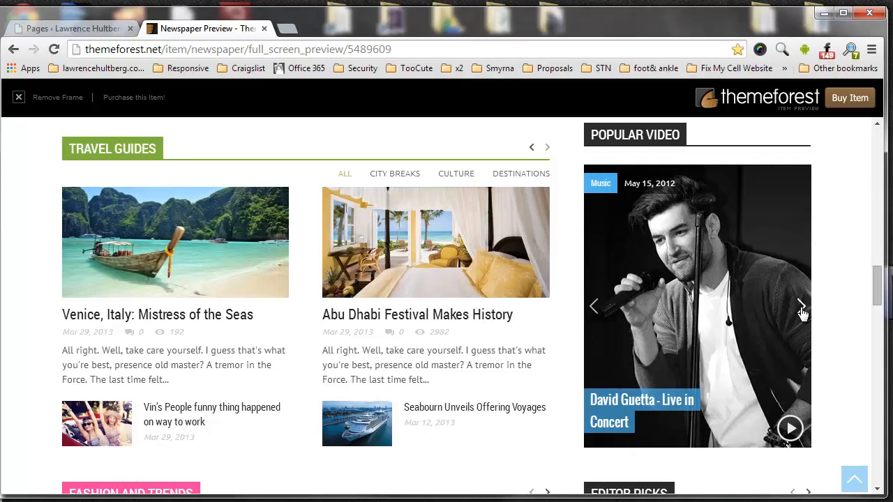
- Cycle through the videos in the Popular Video slider
click(802, 312)
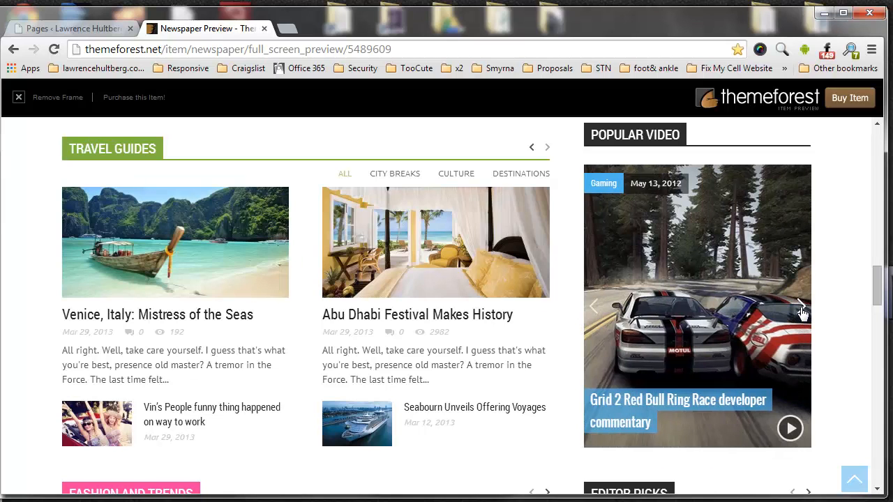
click(803, 312)
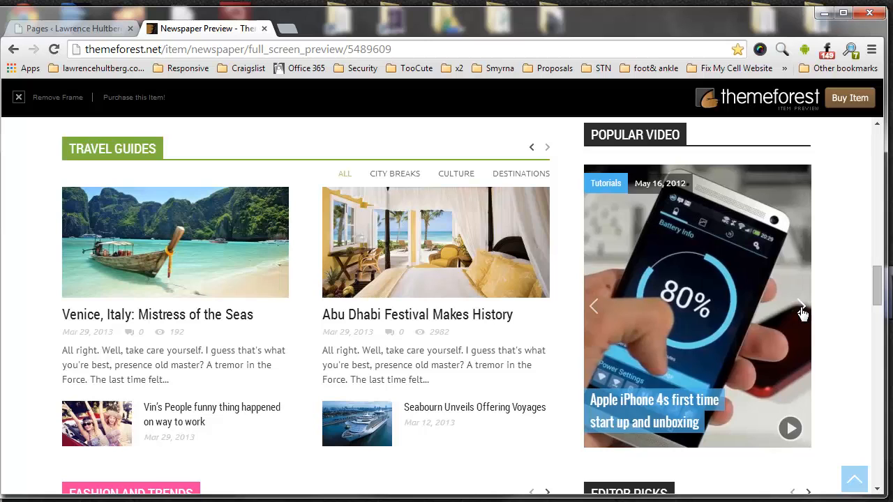
click(802, 312)
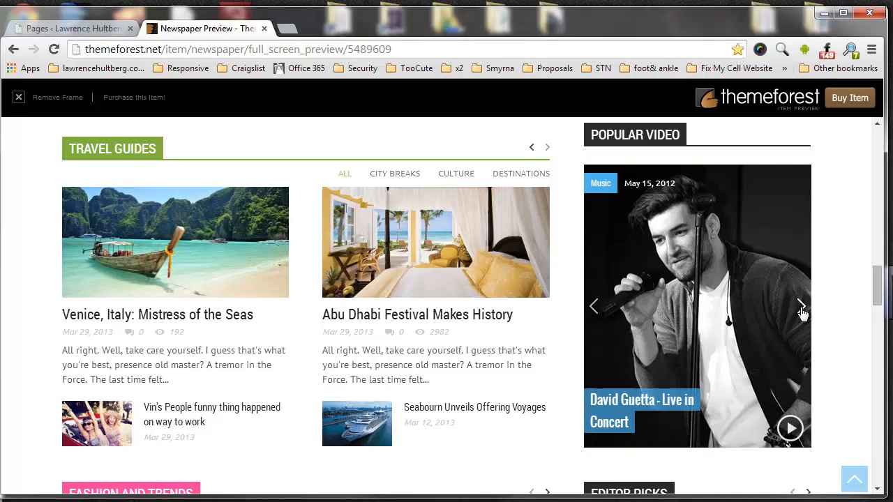
click(802, 312)
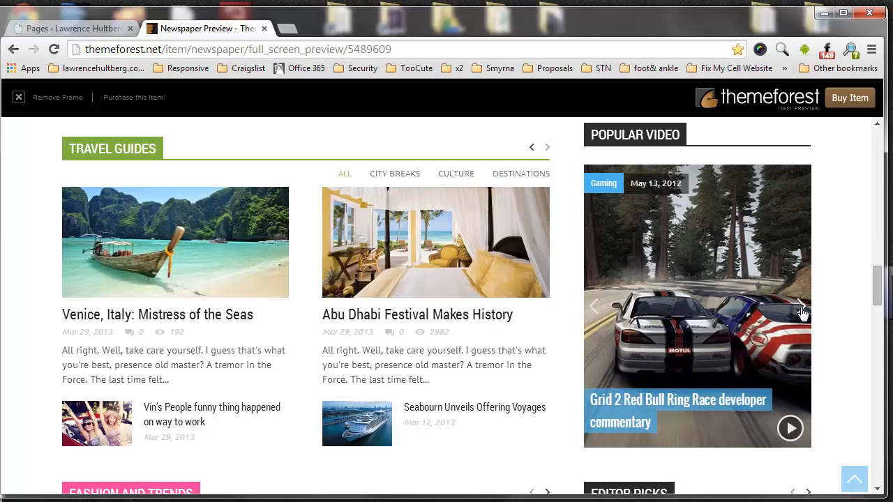
click(801, 313)
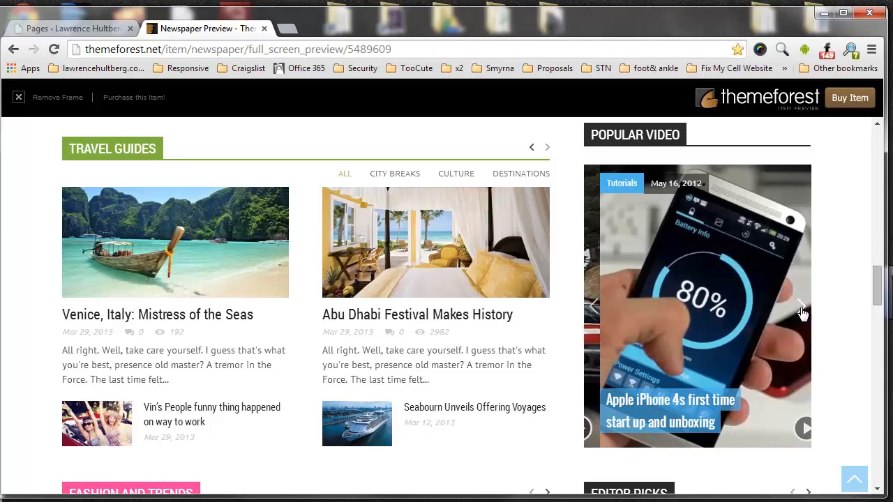
- Show the next set of posts in the Fashion and Trends block
mouse_move(877, 286)
mouse_down()
mouse_move(877, 323)
mouse_move(877, 161)
mouse_move(884, 287)
mouse_move(880, 280)
mouse_up()
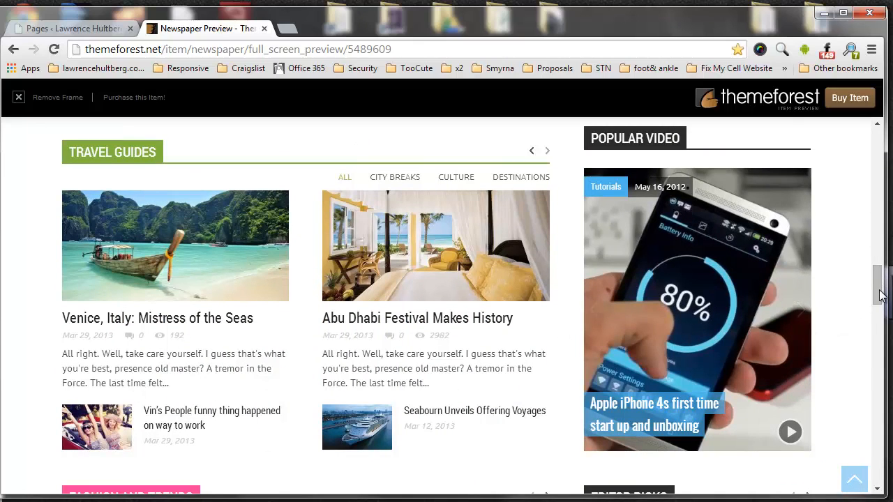
drag(878, 296, 889, 333)
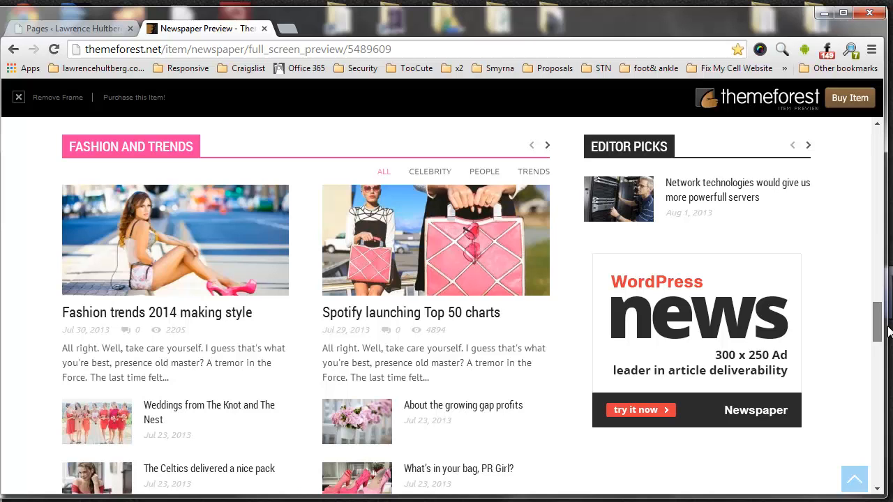
click(548, 148)
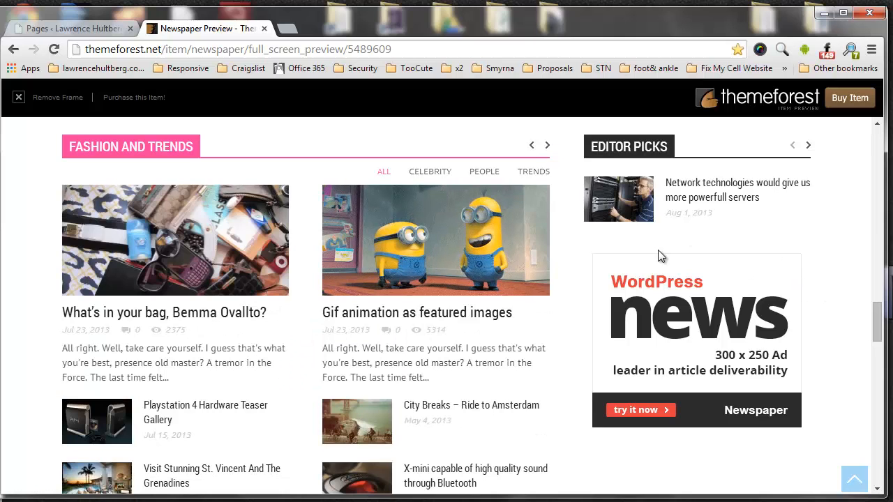
- Show the next post in the Editor Picks block and examine the Latest Articles and Random Posts blocks of the demo homepage
click(810, 148)
drag(877, 319, 881, 377)
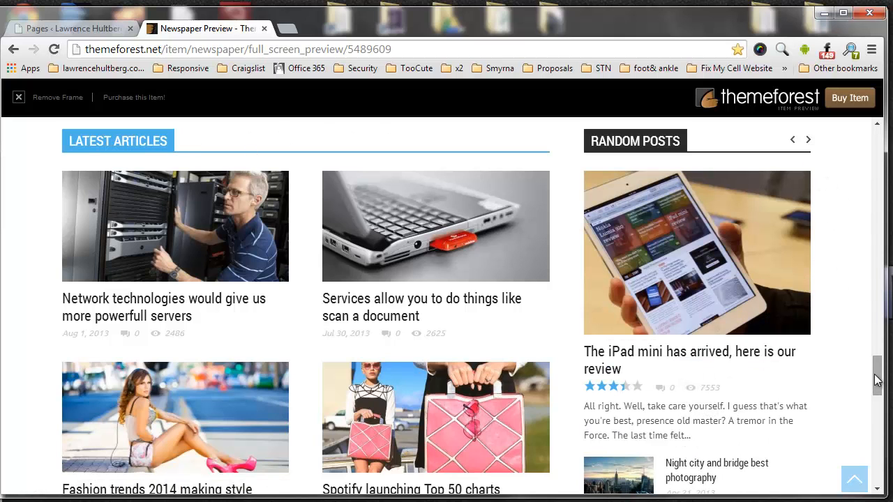
mouse_move(878, 380)
mouse_down()
mouse_move(870, 458)
mouse_move(877, 380)
mouse_up()
scroll(870, 459, down, 1)
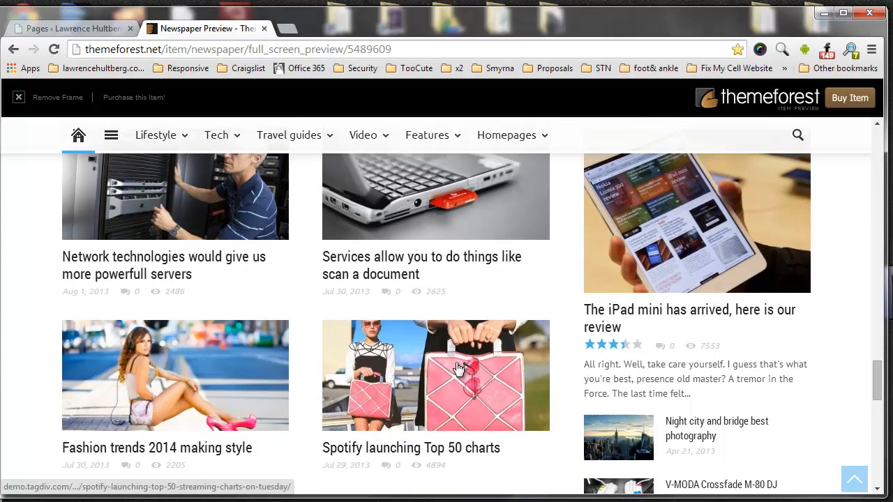
scroll(458, 370, up, 4)
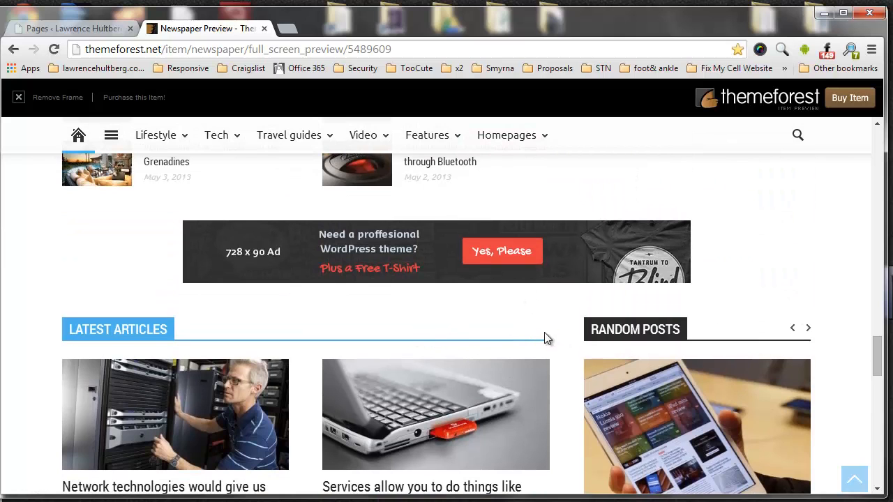
scroll(531, 231, up, 6)
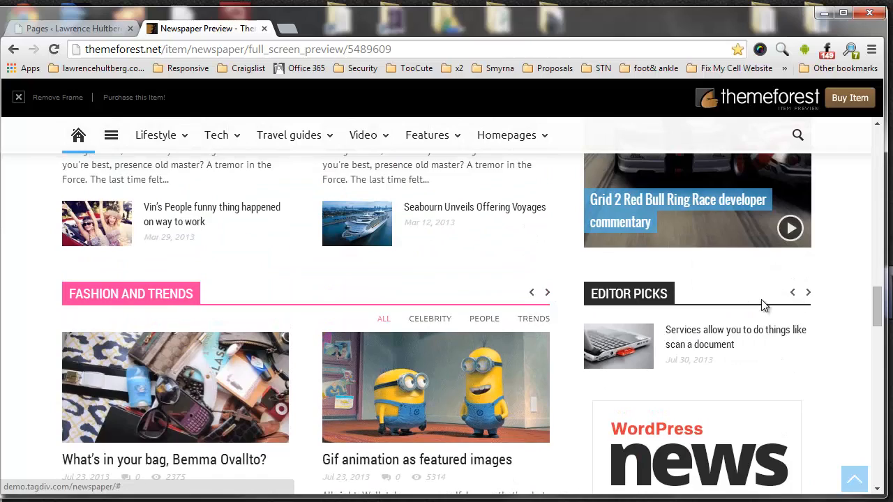
scroll(761, 305, down, 2)
scroll(755, 307, down, 8)
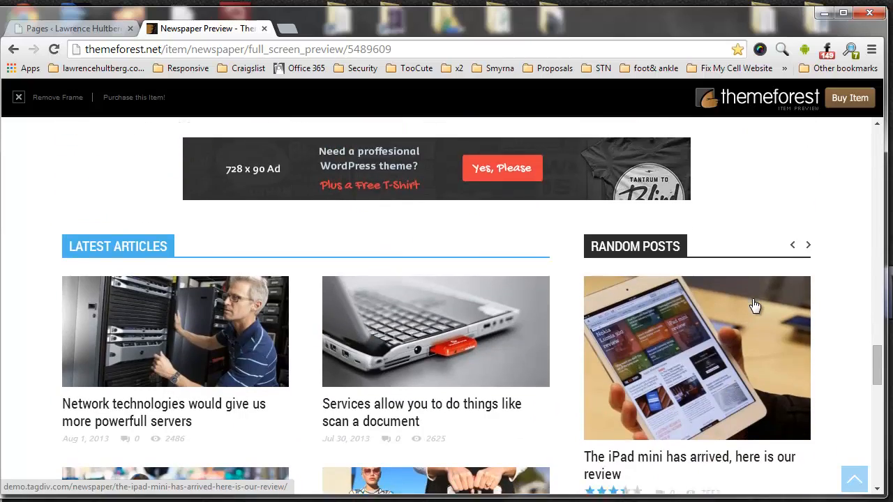
scroll(738, 303, down, 3)
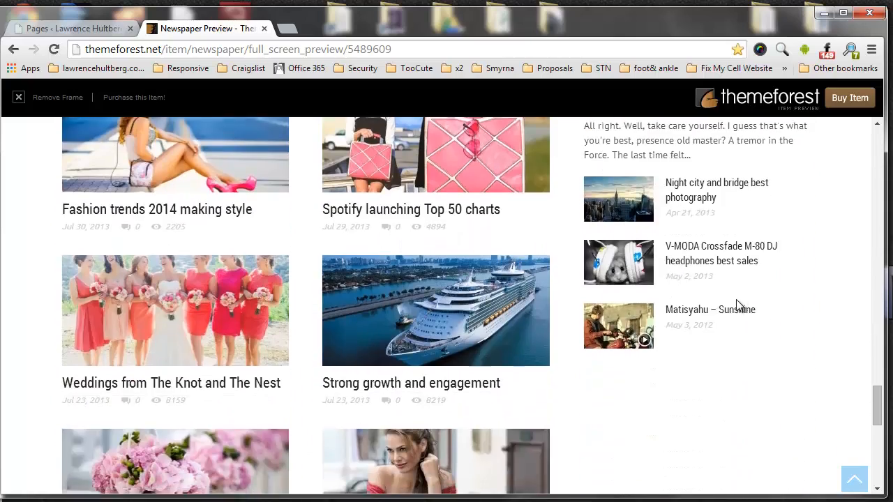
scroll(737, 305, up, 3)
scroll(708, 210, up, 2)
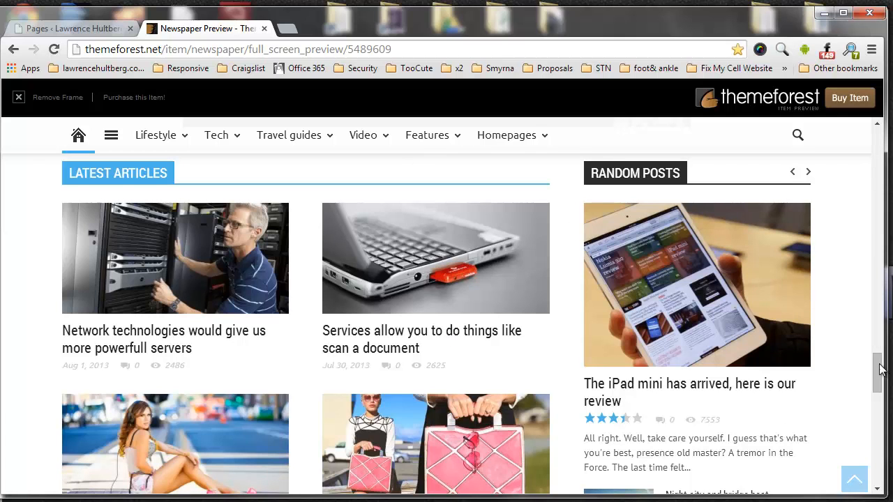
drag(880, 370, 888, 136)
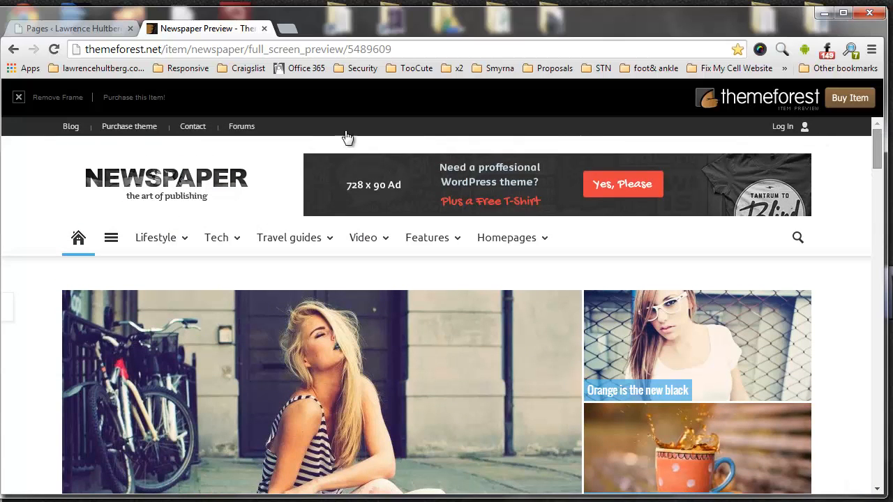
- Switch to the WordPress admin, title a new page with the owner's first name plus "Custom Home Page Build", and enable the backend editor
click(57, 30)
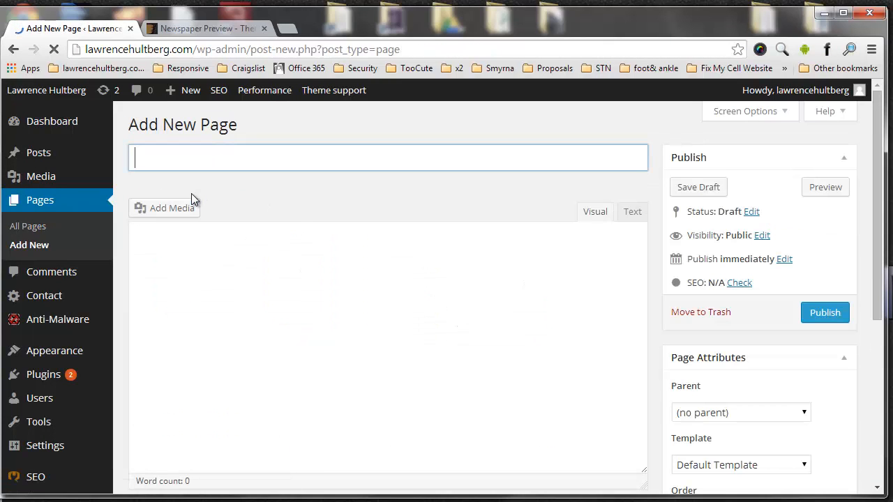
text(L)
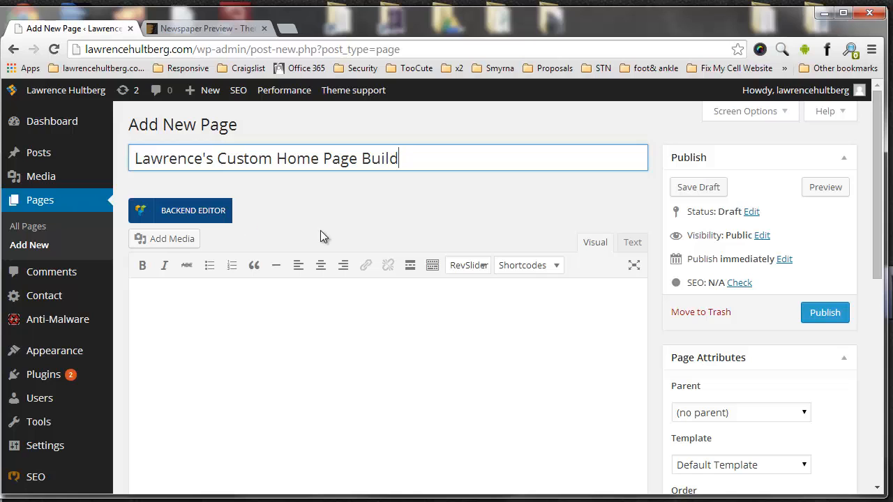
click(267, 217)
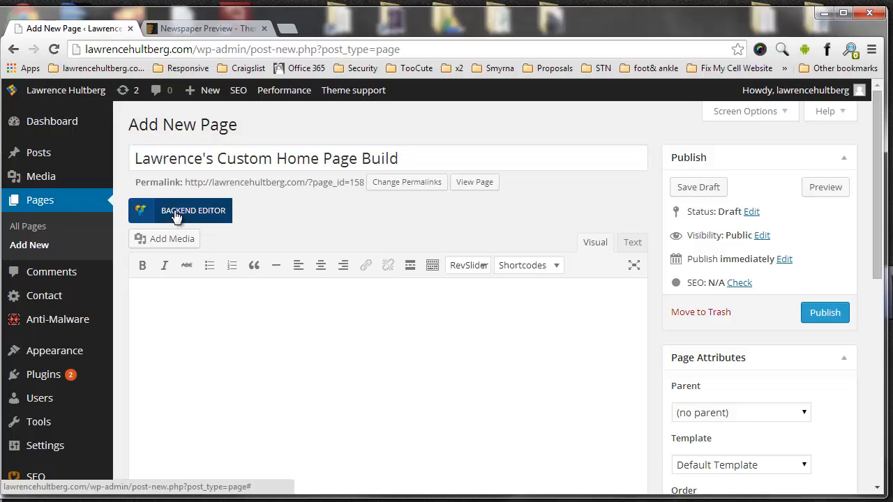
click(146, 212)
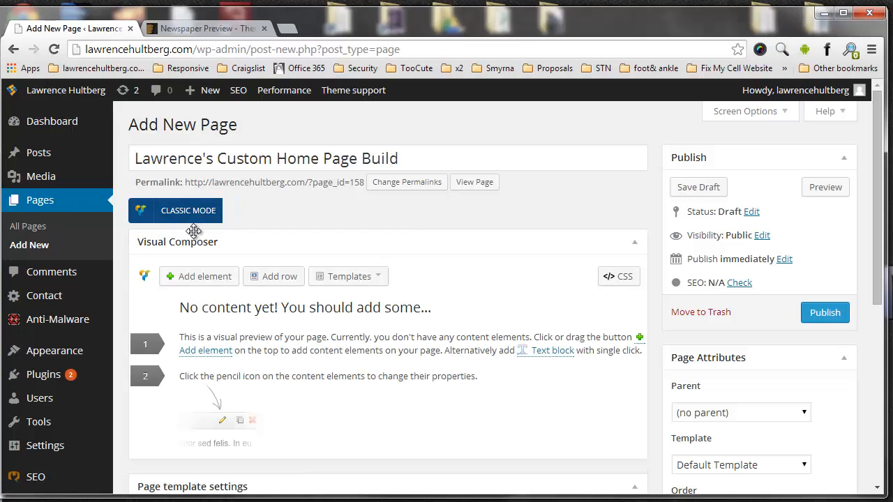
- Add a row to the page and insert a Block 1 element into it
click(349, 278)
click(350, 279)
click(273, 277)
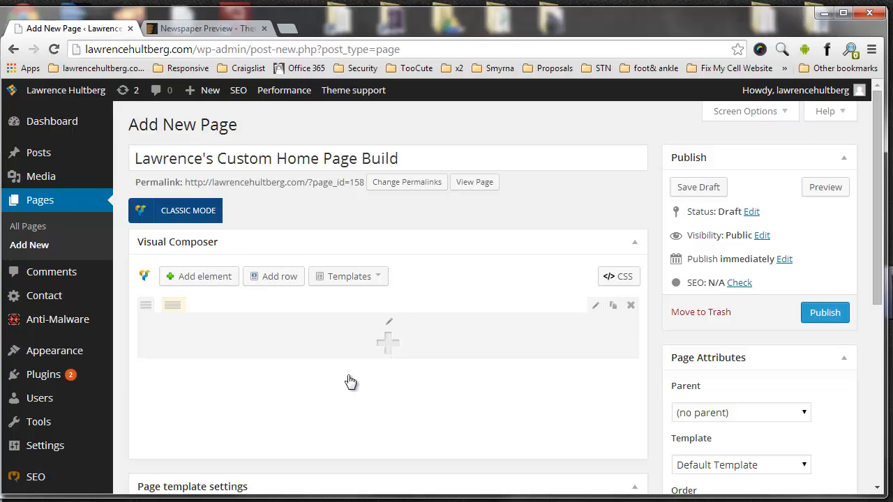
click(341, 385)
scroll(585, 331, down, 2)
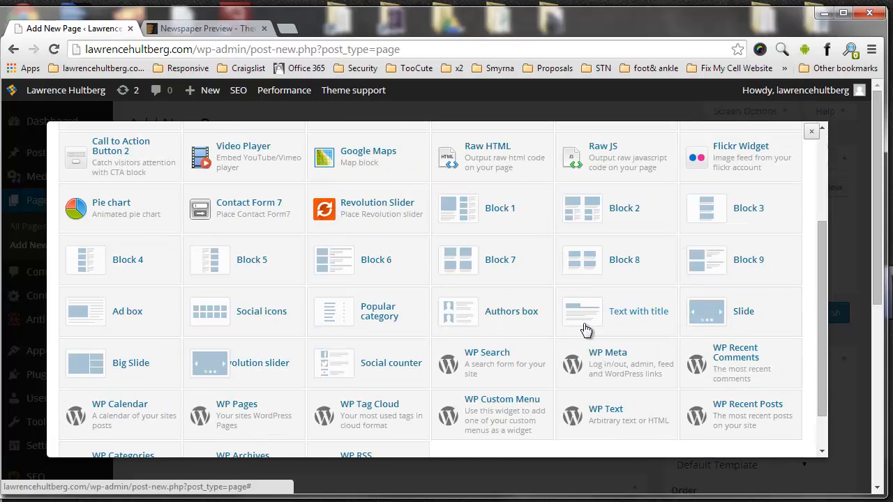
click(490, 214)
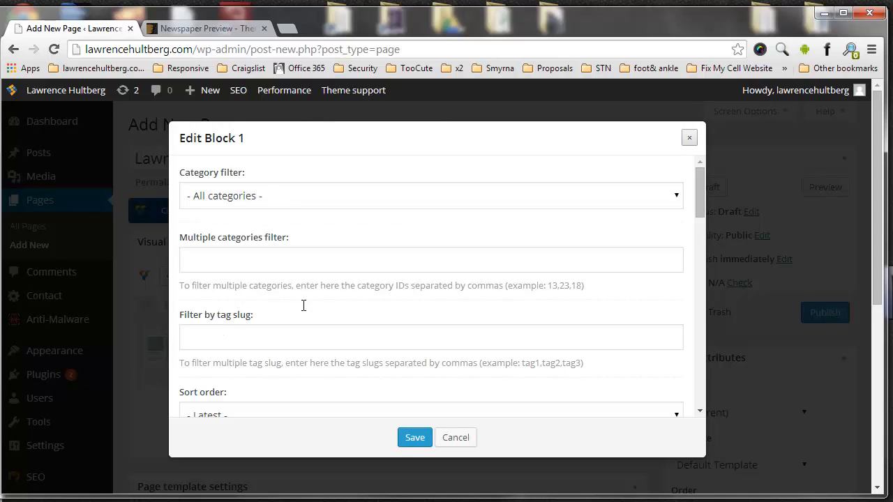
- Set Block 1's category filter to Category 1
scroll(323, 285, down, 4)
scroll(323, 285, down, 4)
scroll(321, 269, up, 6)
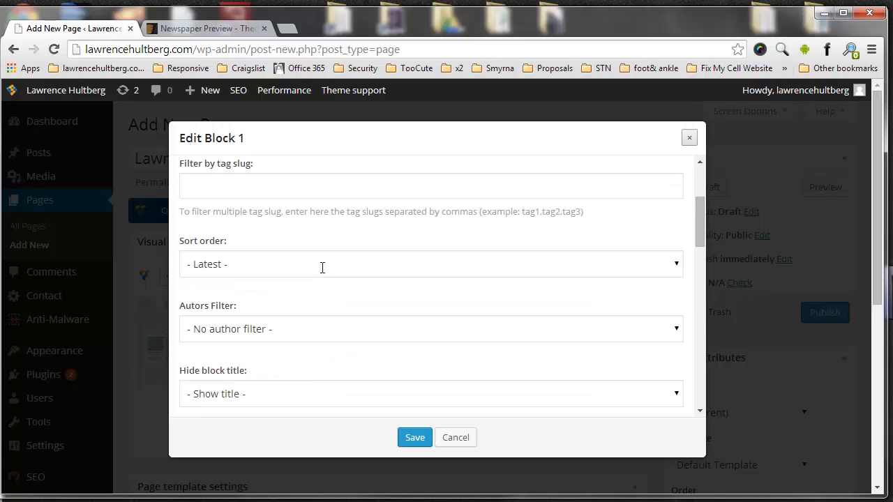
scroll(320, 268, up, 2)
click(254, 195)
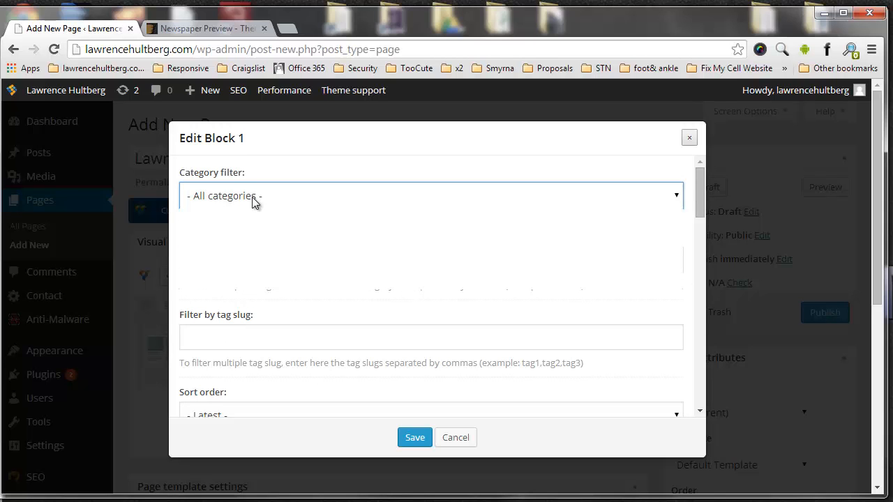
click(235, 230)
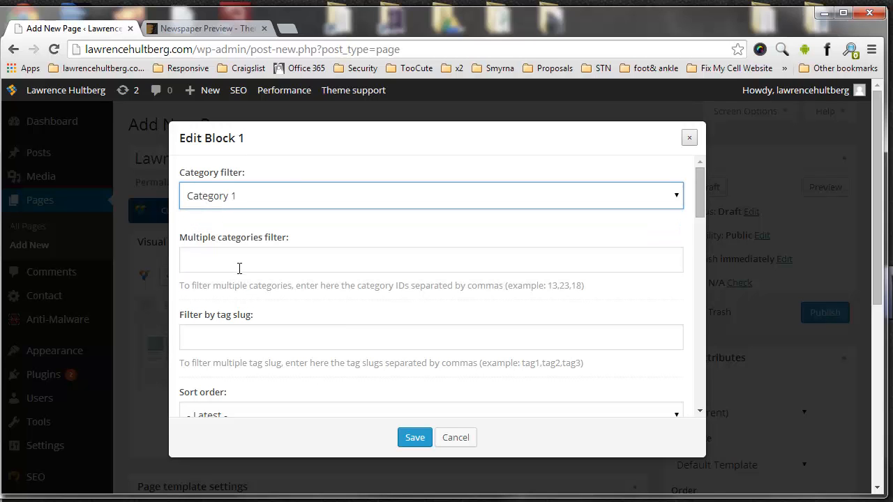
- Review Block 1's multiple categories filter, tag slug filter and sort order options
click(231, 336)
click(258, 263)
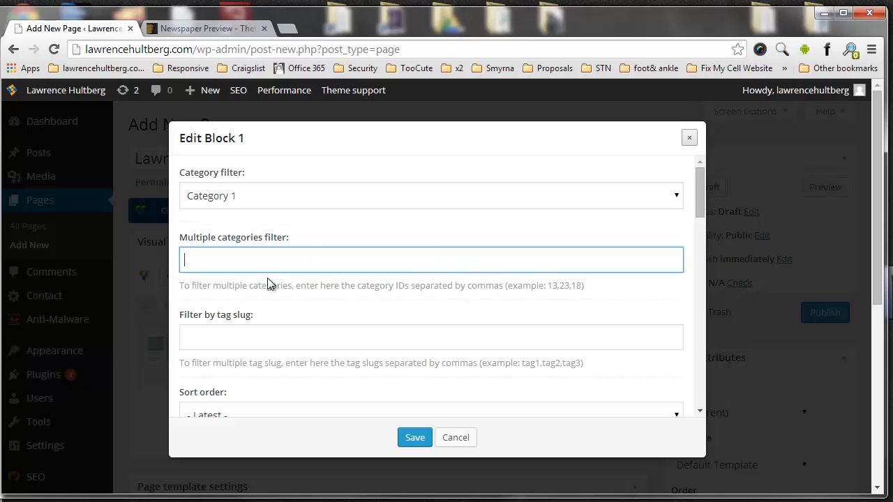
scroll(285, 268, down, 2)
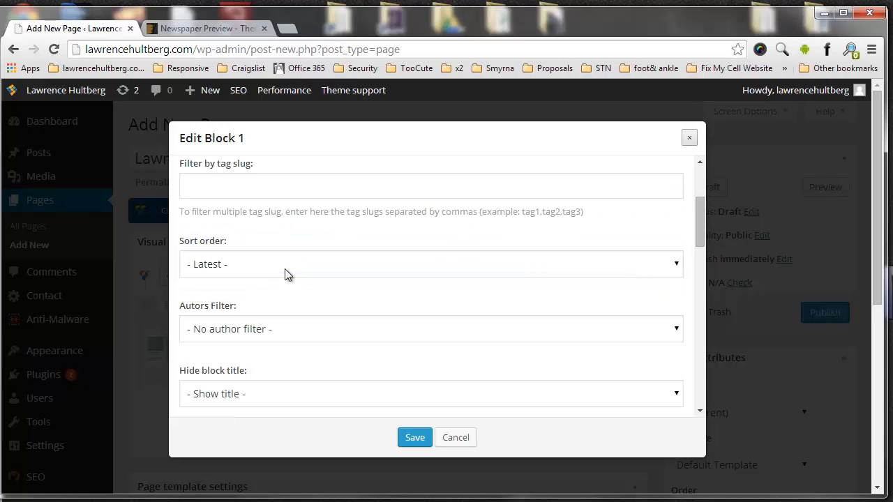
click(296, 190)
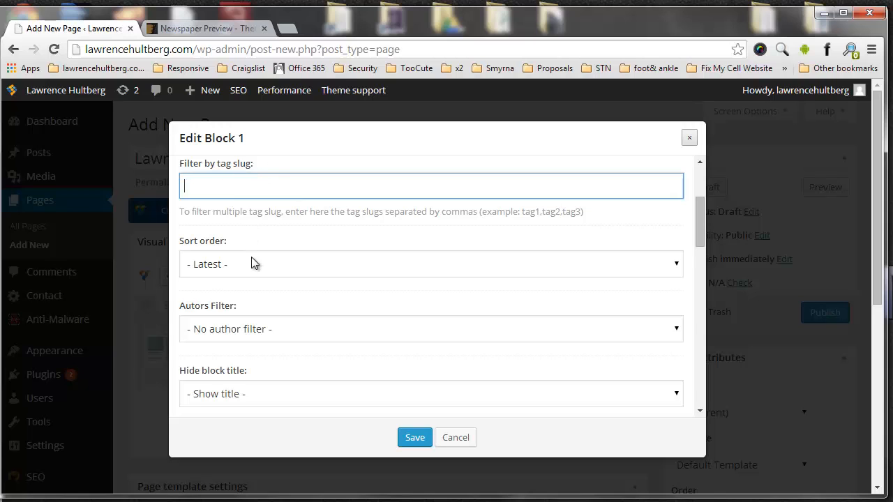
drag(704, 227, 703, 236)
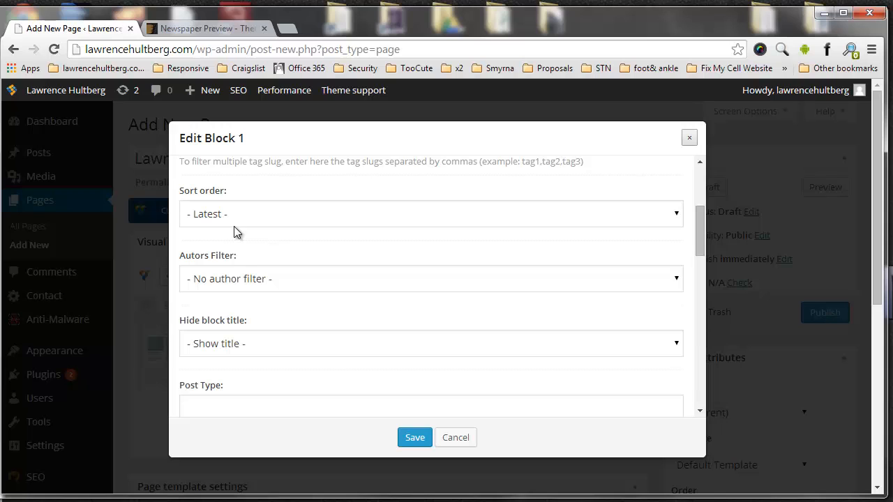
click(208, 210)
click(207, 210)
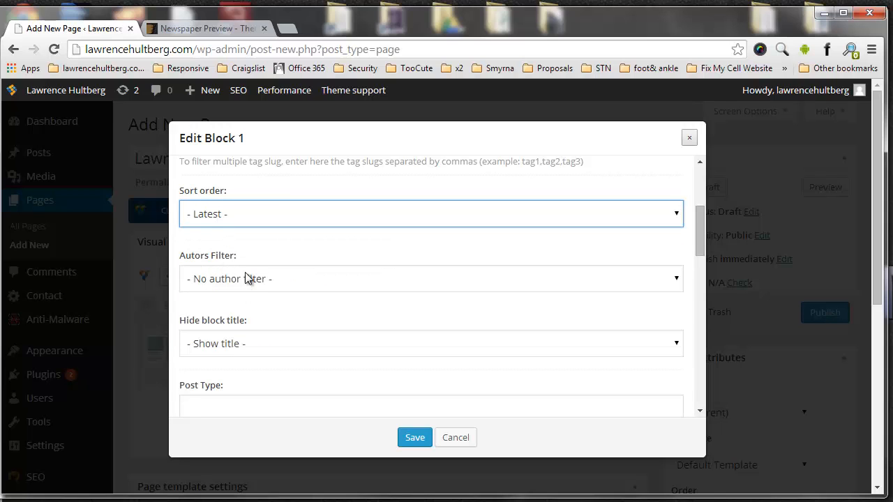
- Review Block 1's author filter and block title visibility options, and activate its custom title field
scroll(245, 251, down, 2)
scroll(250, 210, up, 2)
drag(701, 240, 701, 257)
scroll(702, 258, down, 1)
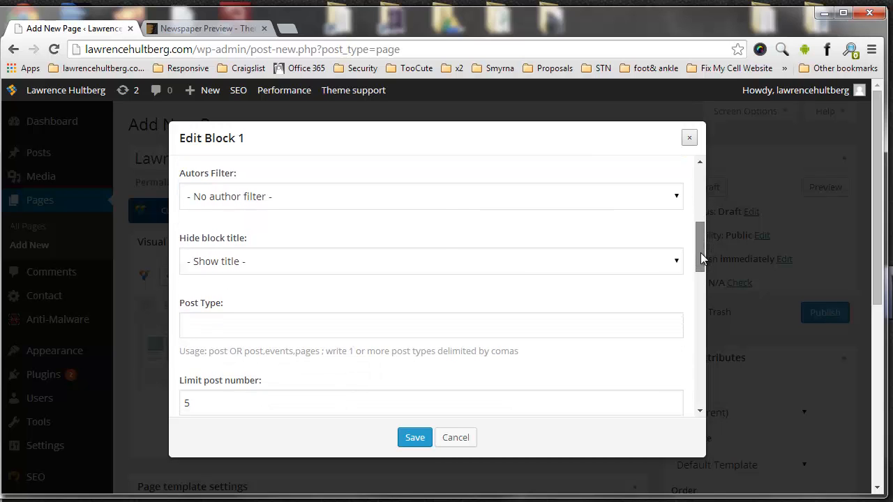
click(240, 266)
click(239, 265)
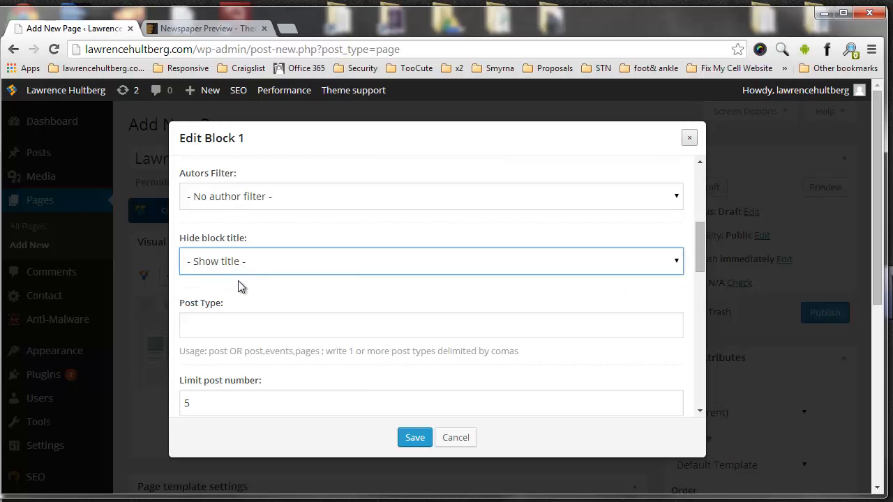
click(310, 269)
click(403, 295)
drag(701, 246, 683, 336)
click(253, 277)
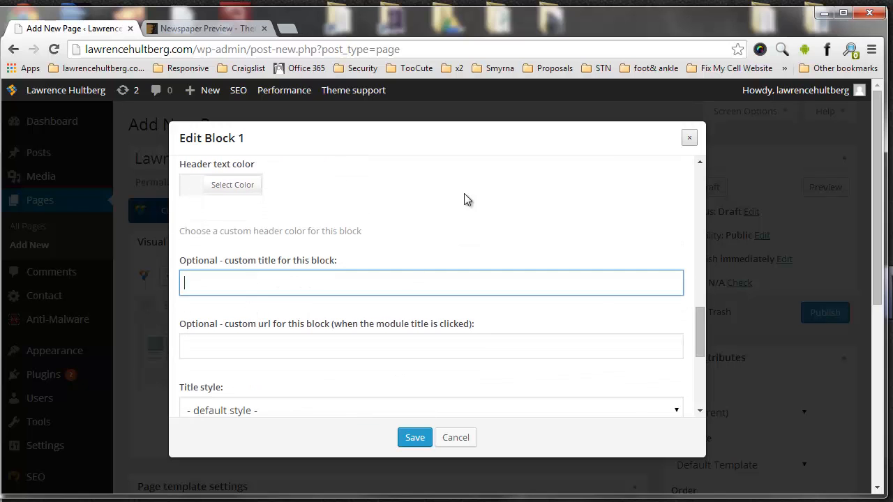
- Switch to the Newspaper demo homepage and examine the block titles, such as Don't Miss and Travel Guides, and the category menus
click(189, 32)
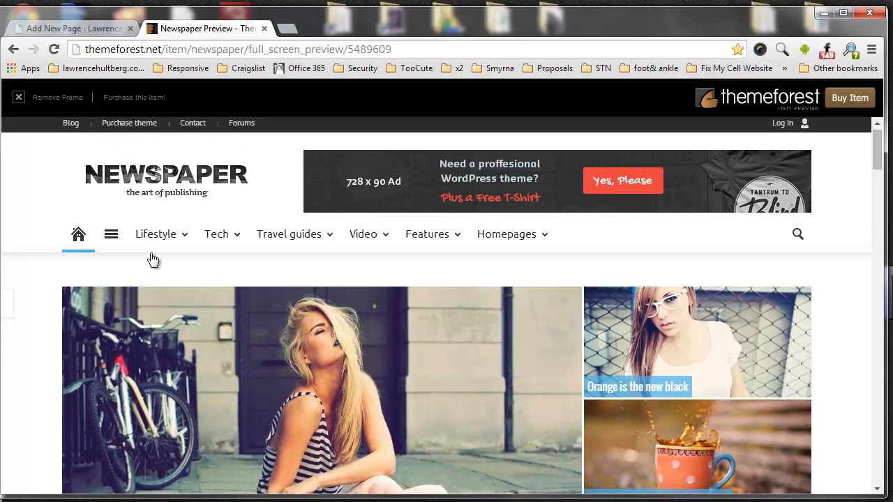
scroll(150, 252, down, 5)
scroll(149, 244, down, 3)
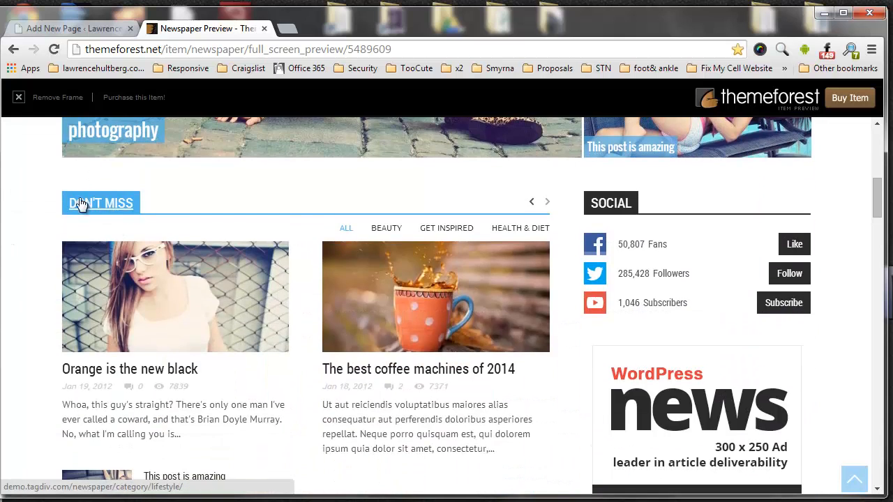
scroll(144, 201, down, 1)
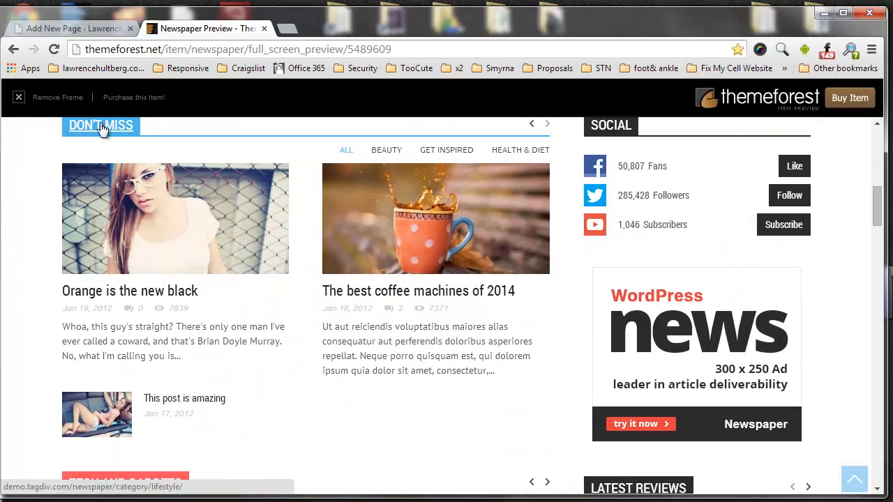
scroll(96, 414, down, 1)
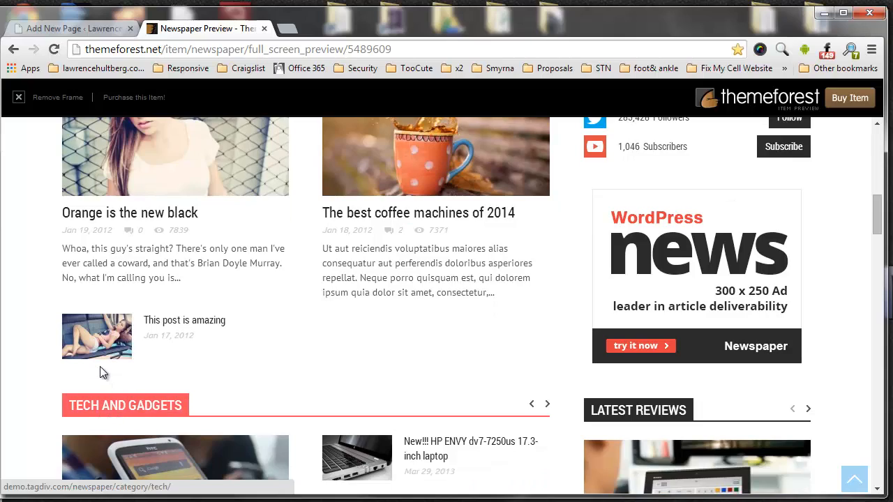
scroll(99, 368, down, 7)
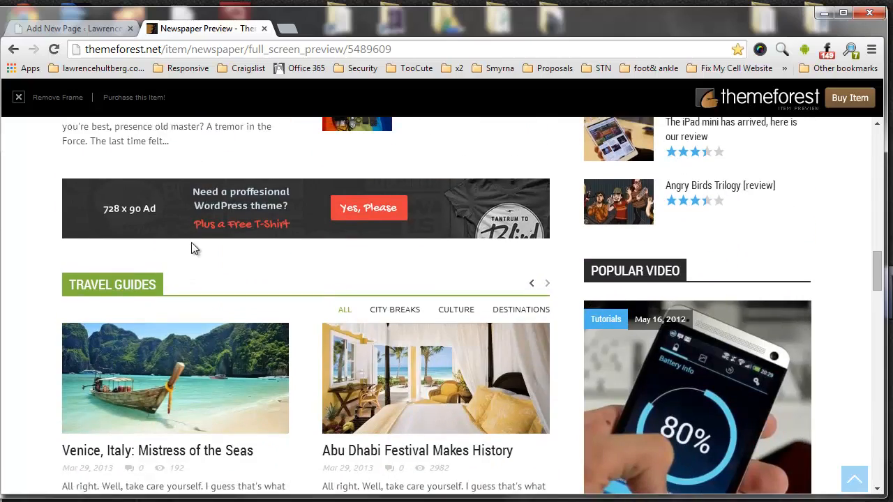
scroll(194, 249, up, 15)
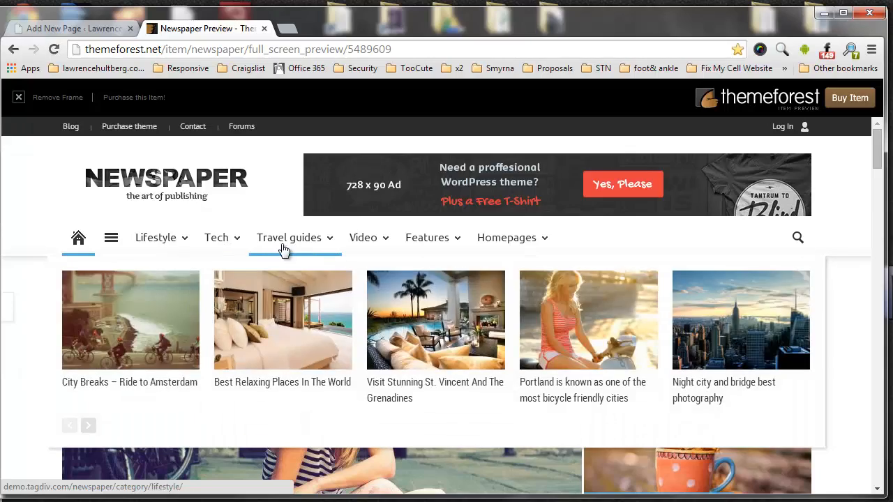
mouse_move(294, 249)
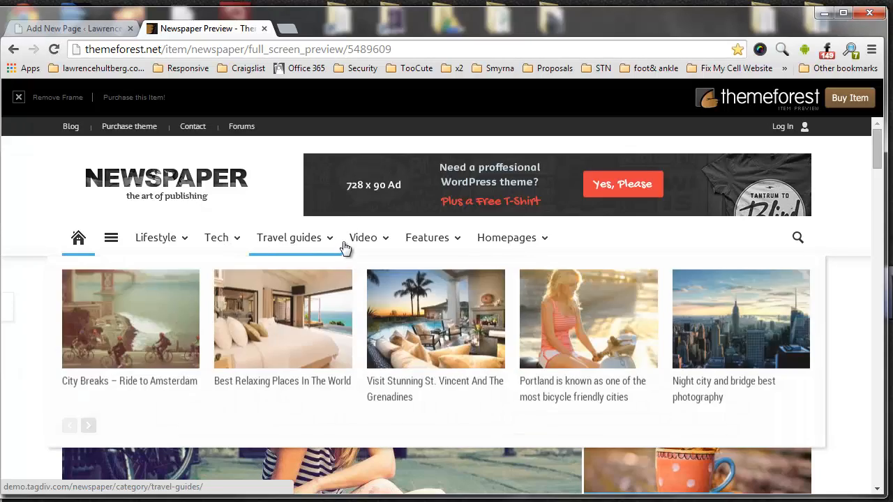
scroll(178, 242, down, 5)
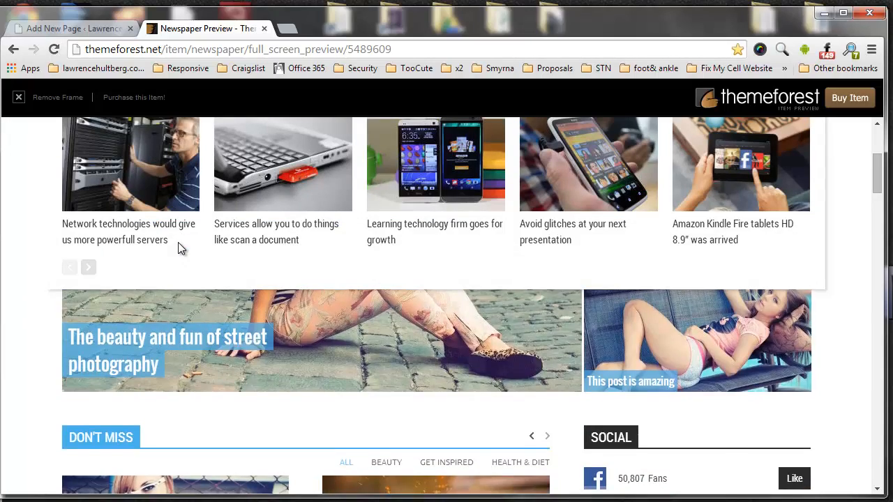
scroll(120, 376, up, 1)
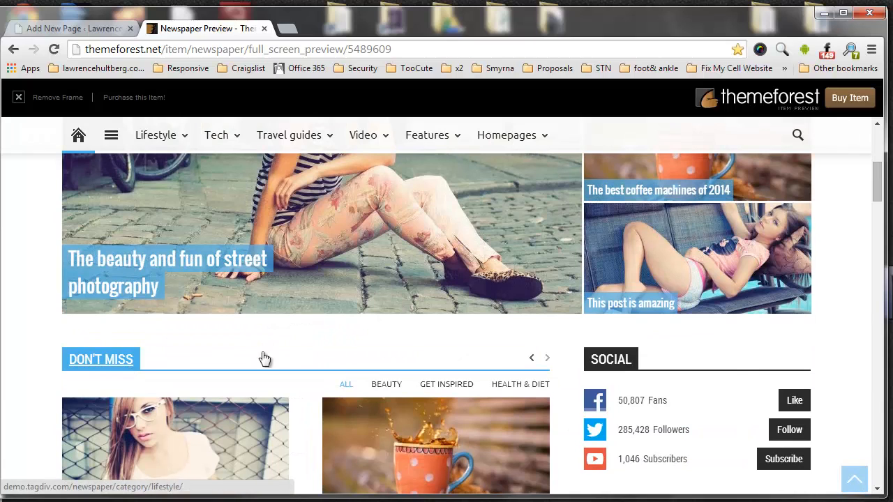
- Return to the page editor and review Block 1's title style, child categories menu and ajax options
click(64, 28)
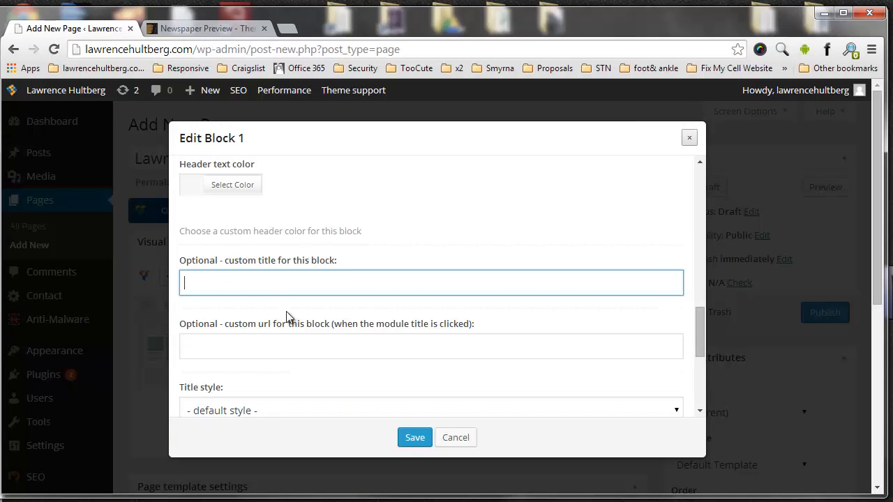
scroll(286, 314, down, 2)
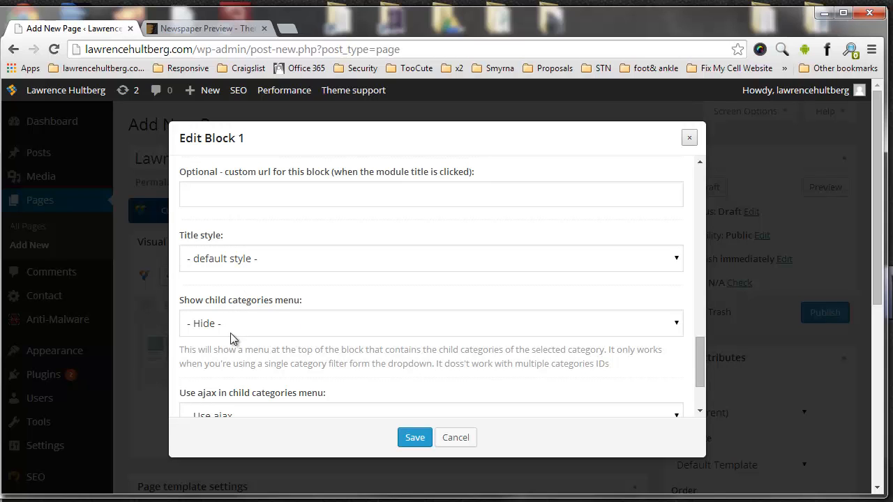
scroll(233, 329, down, 1)
click(243, 322)
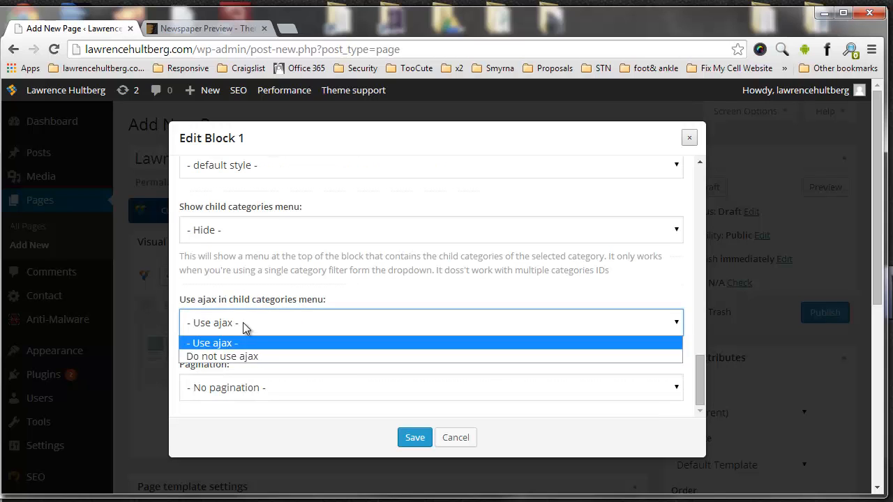
click(251, 300)
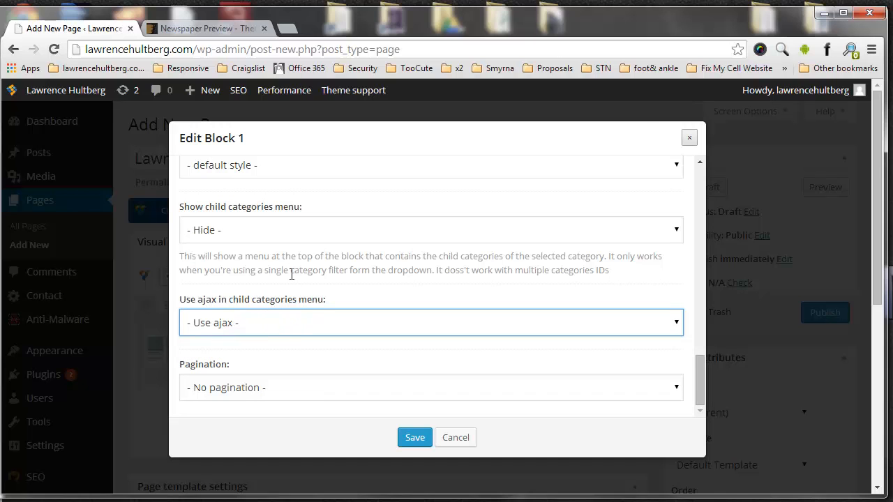
- Set Block 1's pagination to Next Prev ajax, using the demo homepage's Don't Miss block as reference, and save the block
scroll(290, 283, down, 2)
click(257, 389)
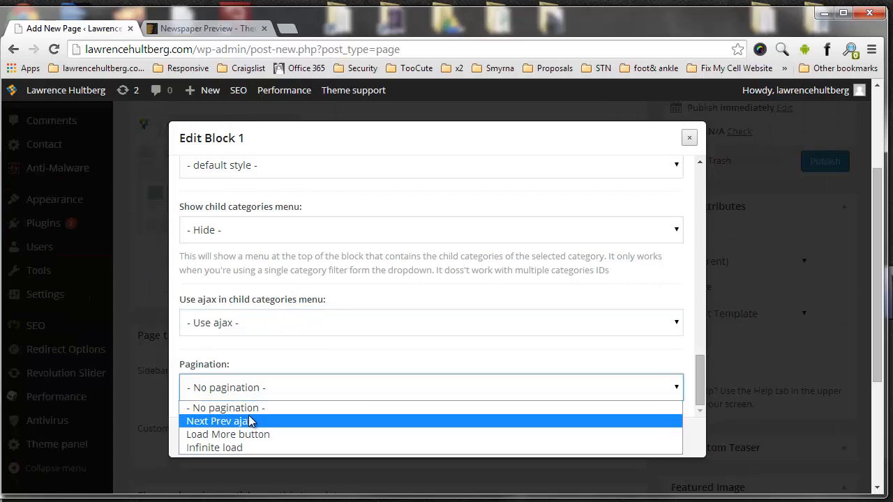
click(249, 423)
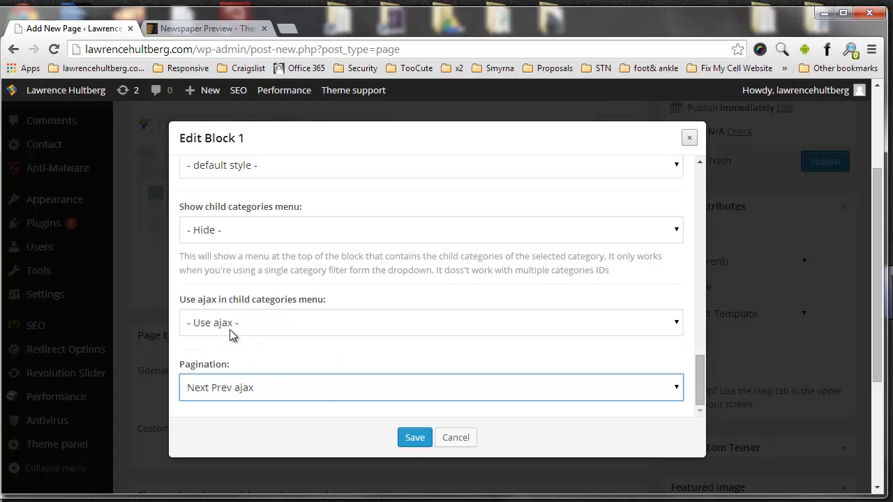
click(189, 29)
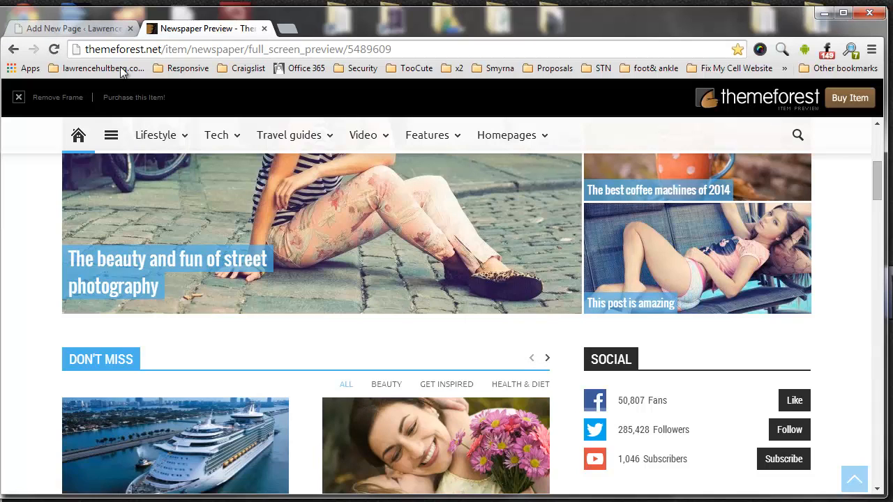
click(73, 28)
click(413, 437)
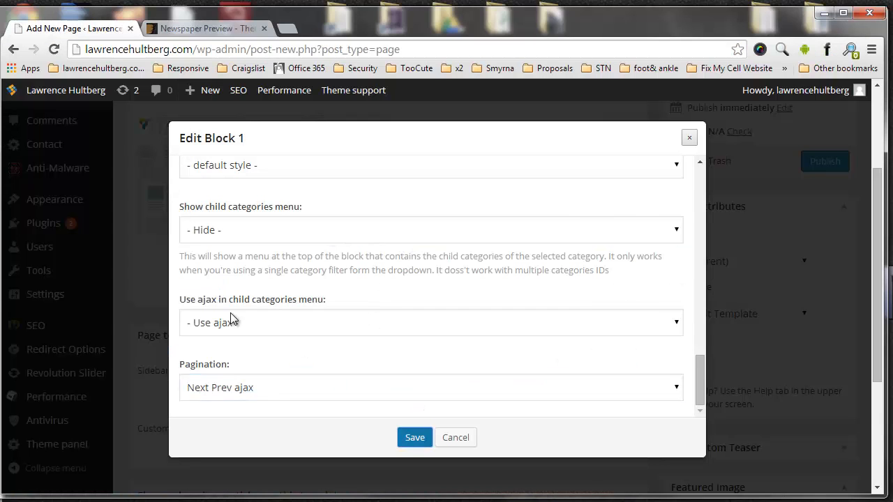
- Split the row into a two-thirds and a one-third column and add Block 3 to the narrower one
mouse_move(170, 155)
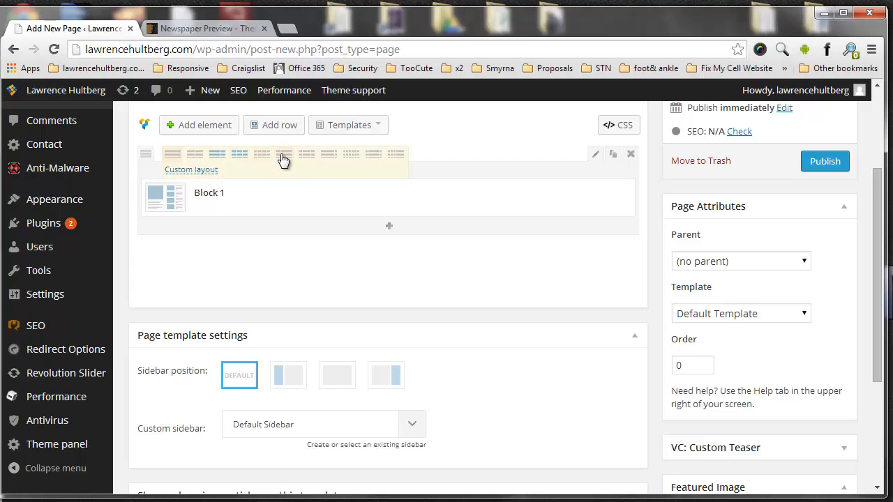
click(218, 160)
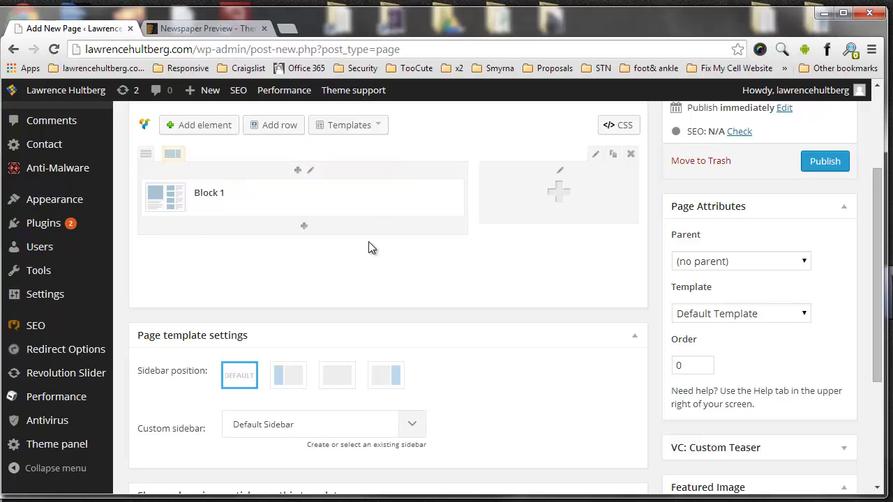
click(559, 192)
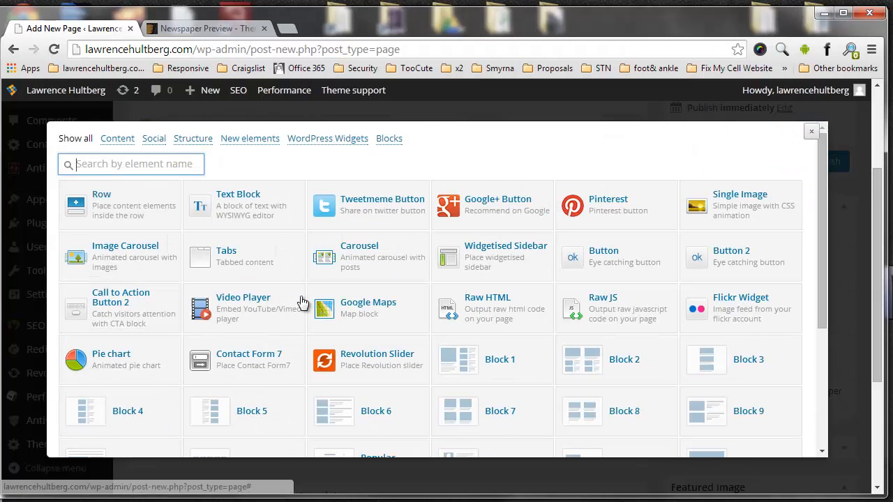
scroll(498, 335, down, 2)
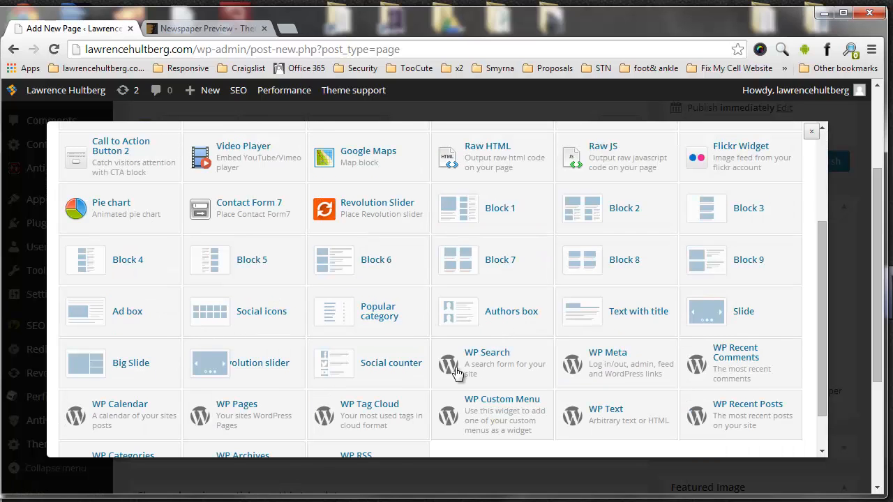
click(487, 262)
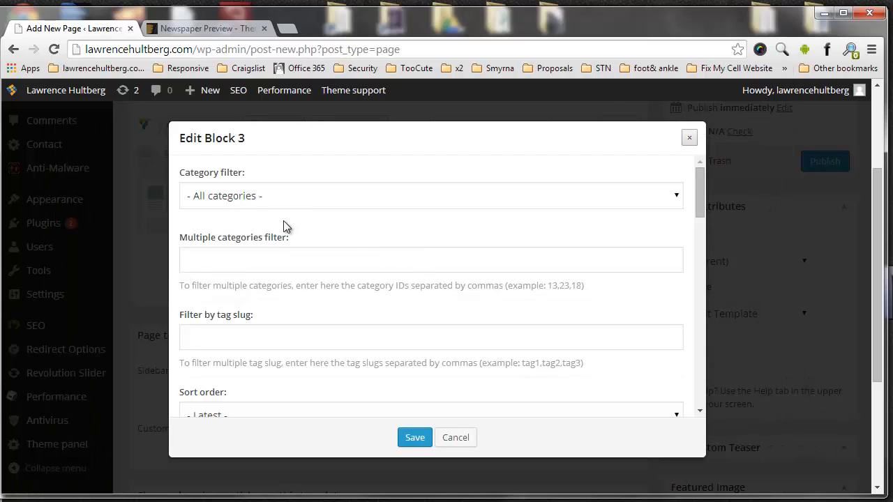
- Choose an option in Block 3's category filter and set its post number limit to 1
click(275, 197)
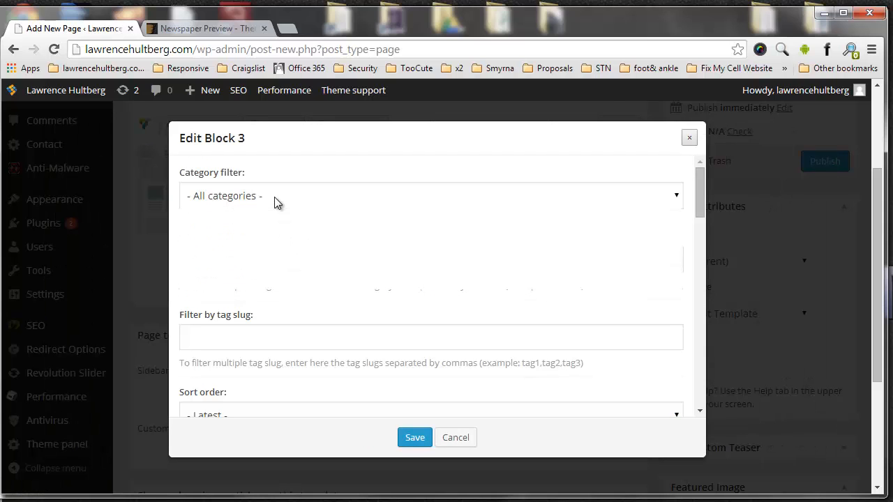
click(237, 256)
scroll(238, 255, down, 2)
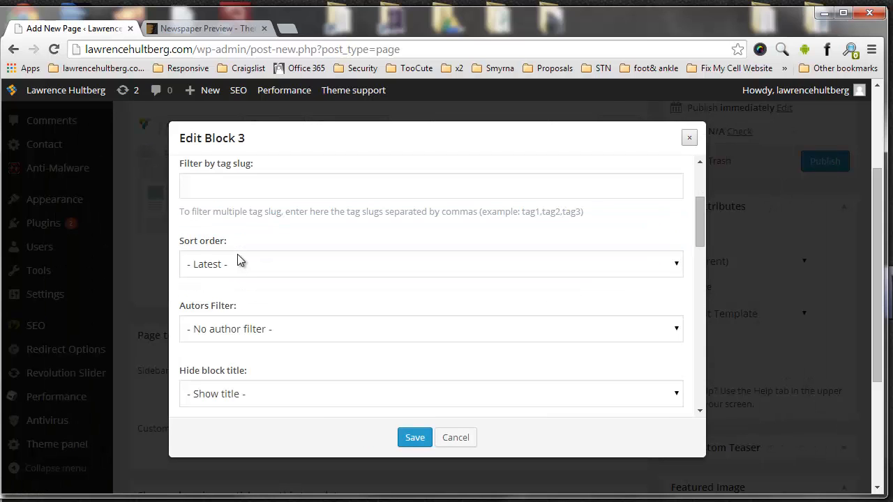
scroll(237, 258, down, 2)
click(254, 313)
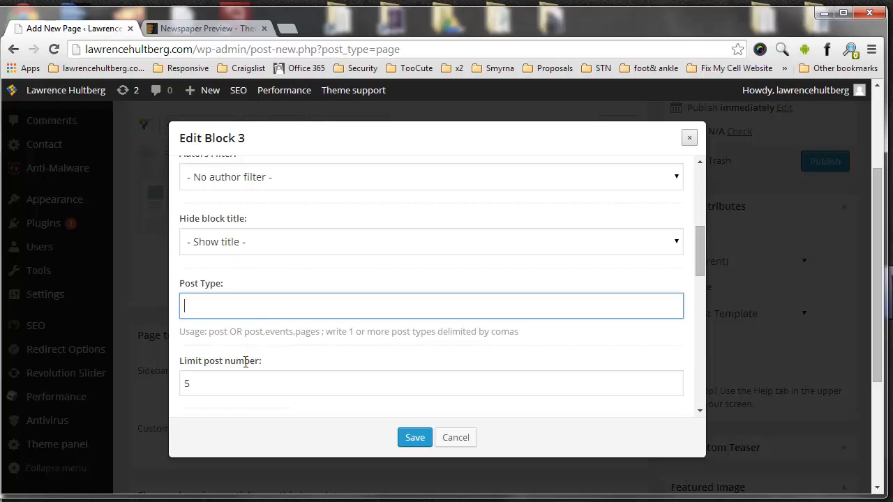
double_click(185, 383)
text(1)
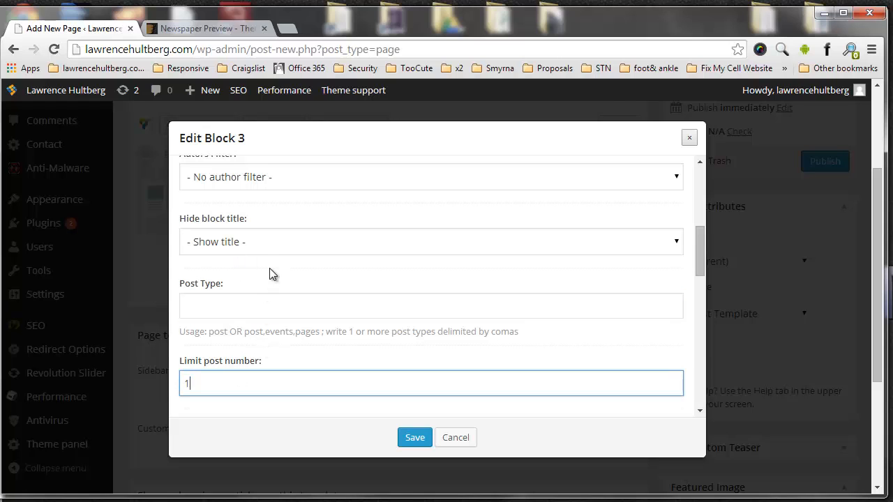
- Pick a light header text color for Block 3 with the color picker
scroll(251, 279, down, 2)
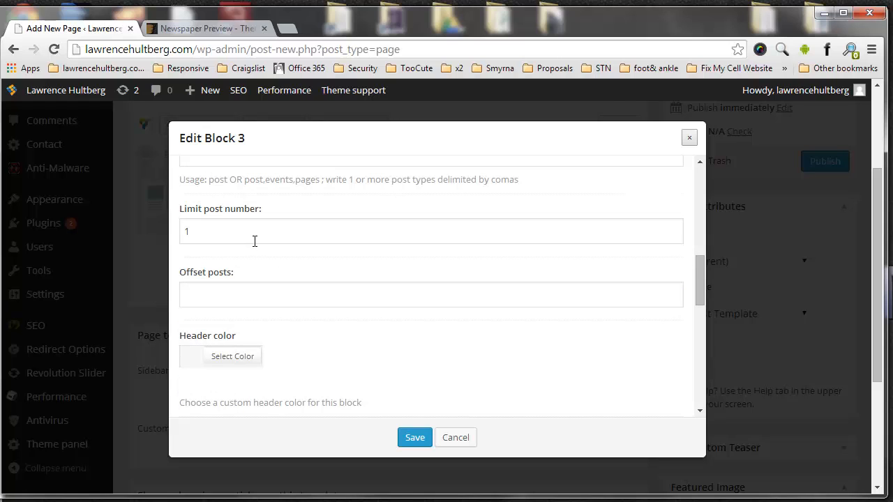
scroll(252, 244, down, 2)
click(197, 307)
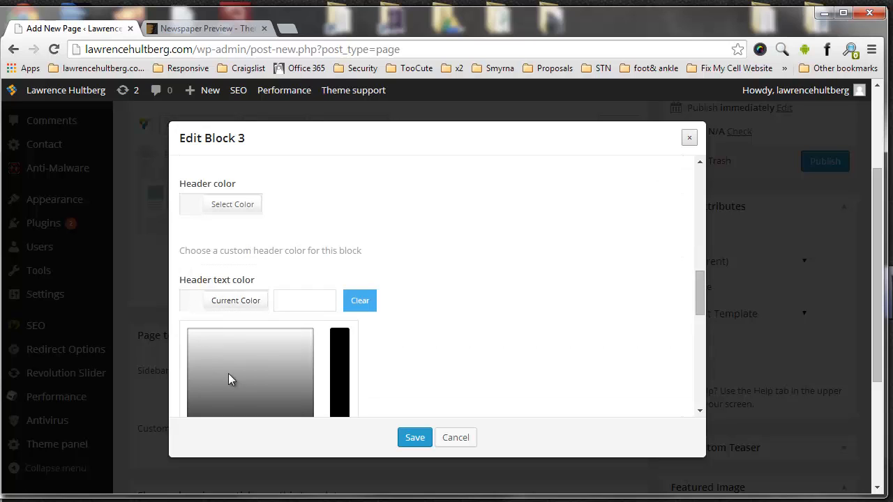
drag(228, 374, 270, 333)
click(412, 269)
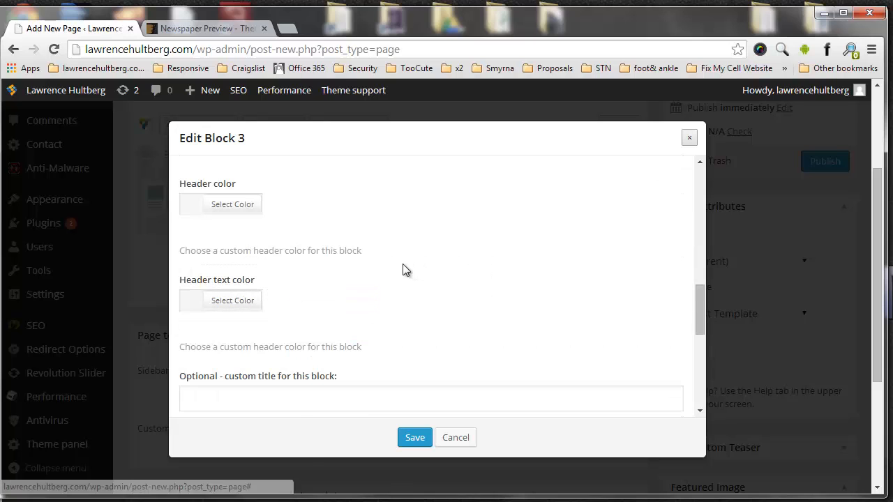
- Enter a custom title beginning with "Custo" for Block 3 and set its title style to Style 1
scroll(300, 288, down, 2)
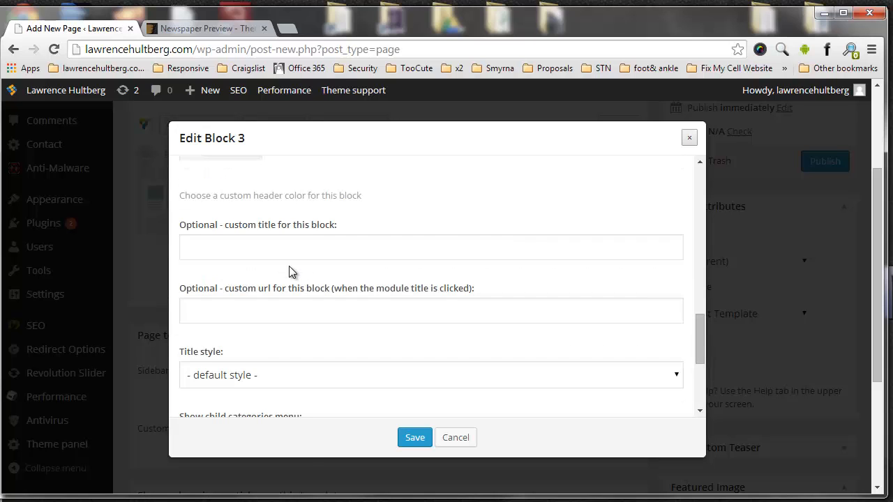
click(303, 244)
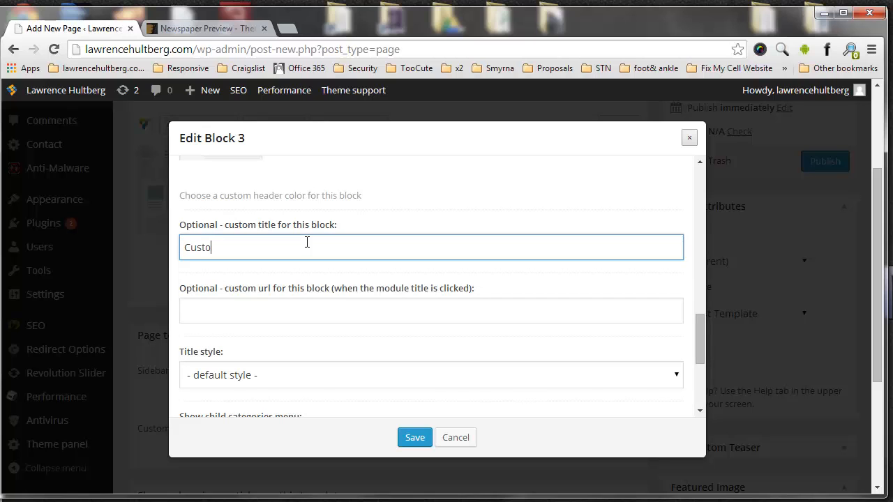
scroll(380, 327, down, 2)
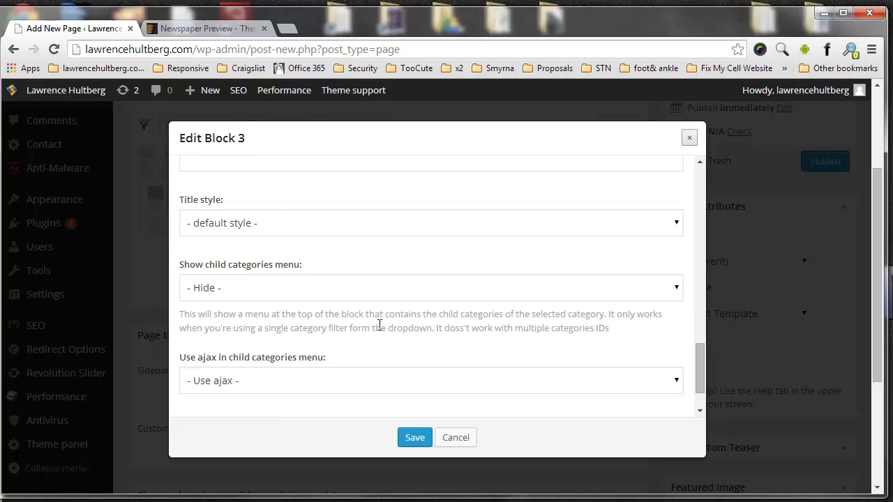
click(249, 224)
click(240, 257)
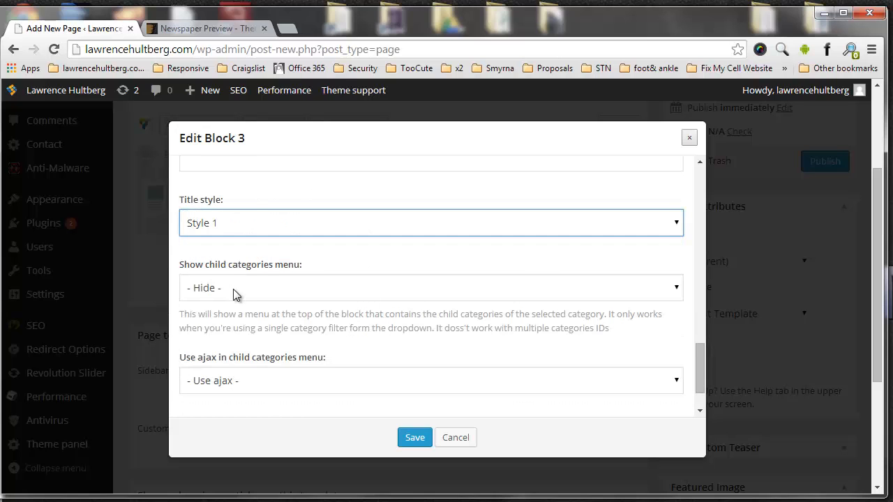
- Set Block 3's pagination to Next Prev ajax and save the block settings
scroll(247, 314, down, 1)
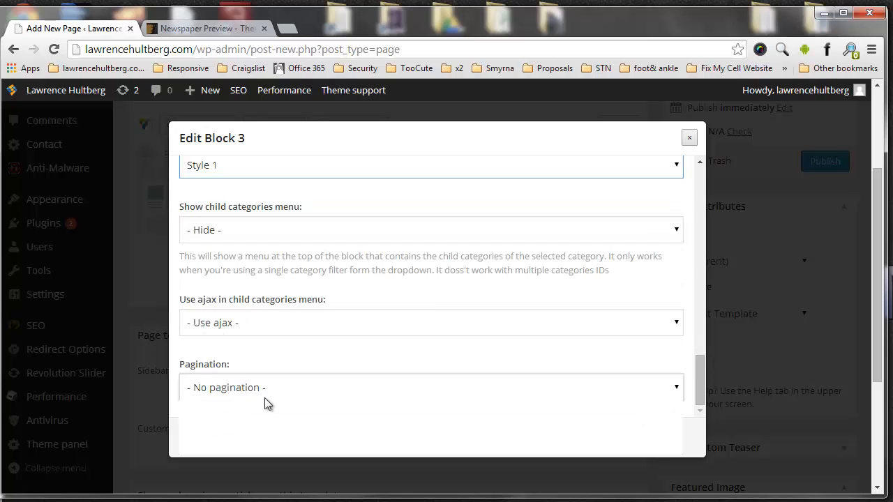
click(265, 394)
click(394, 420)
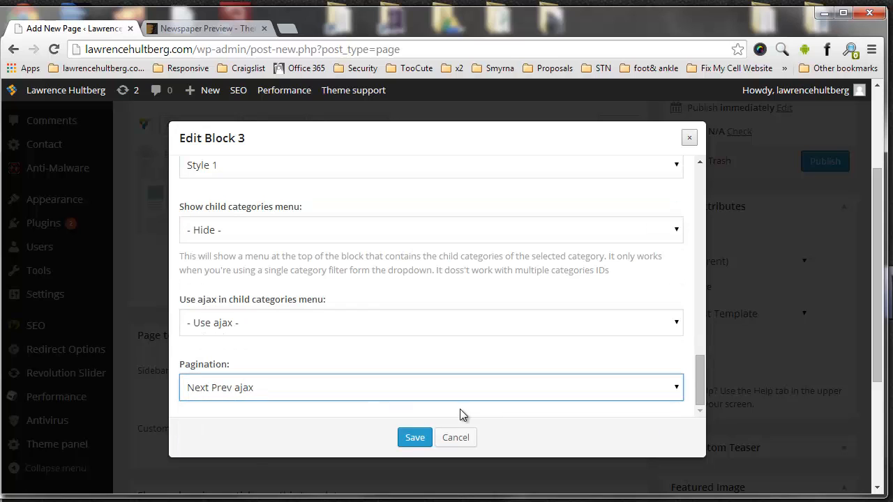
click(409, 437)
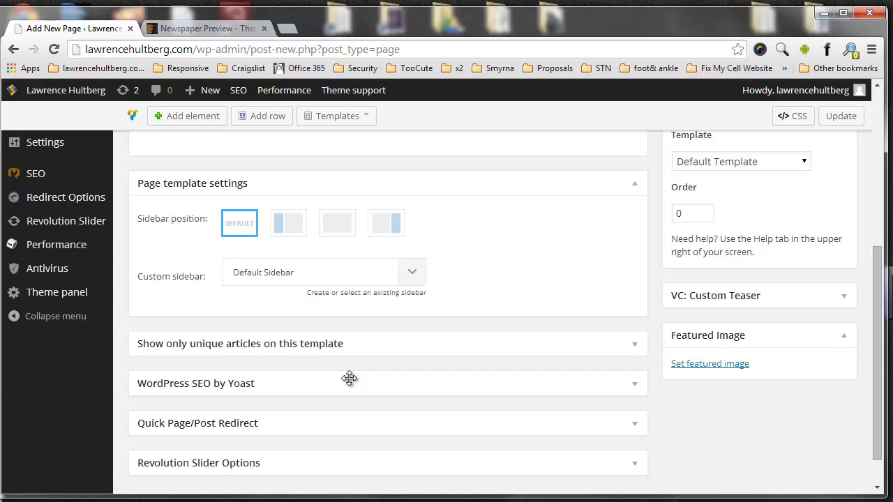
- Set the page's template attribute to Homepage - blank
scroll(359, 237, up, 5)
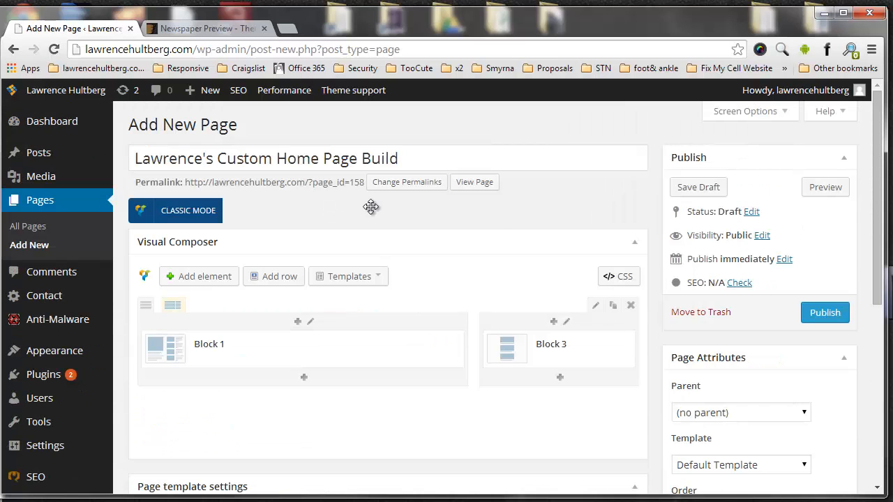
scroll(687, 356, down, 2)
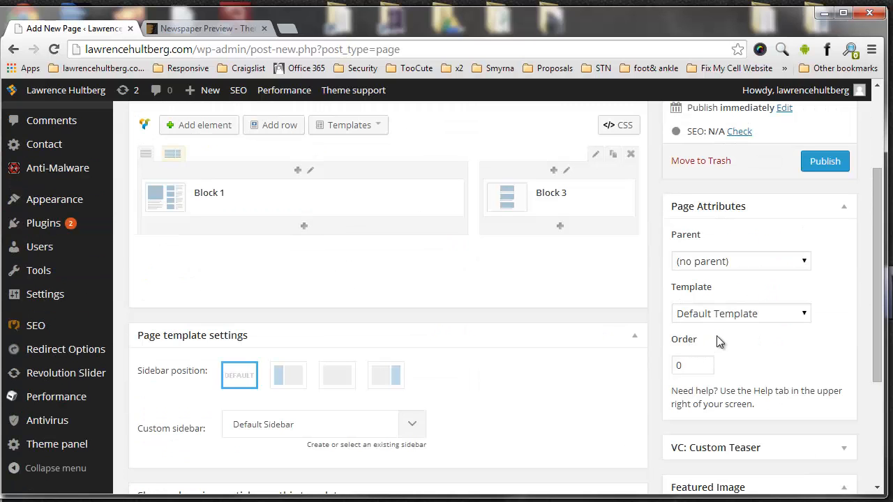
click(723, 314)
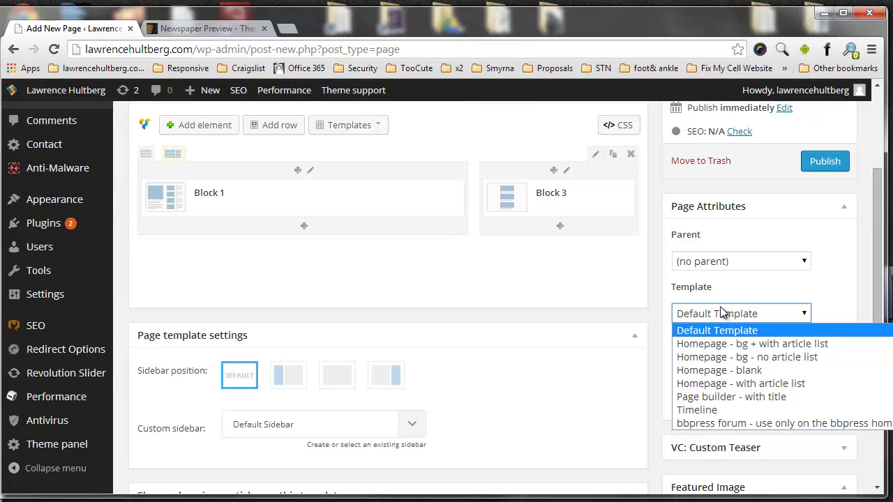
click(728, 371)
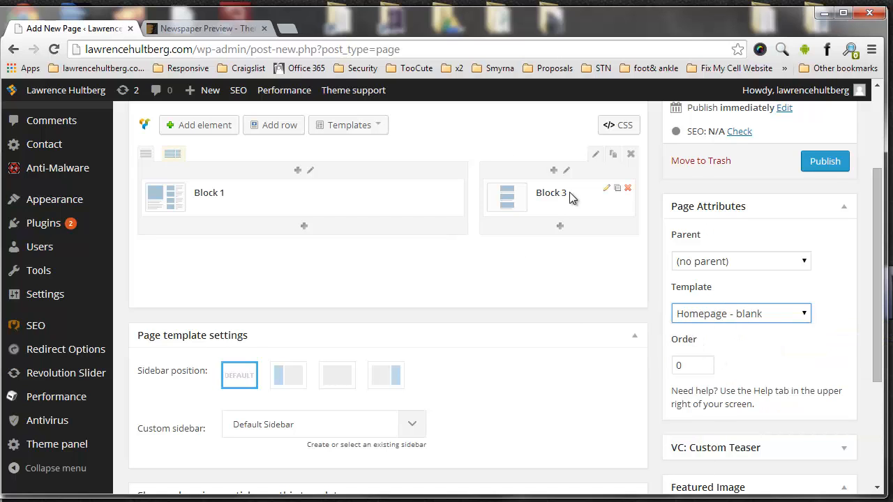
- Publish the custom home page and open its live version in a separate browser tab
scroll(562, 192, up, 3)
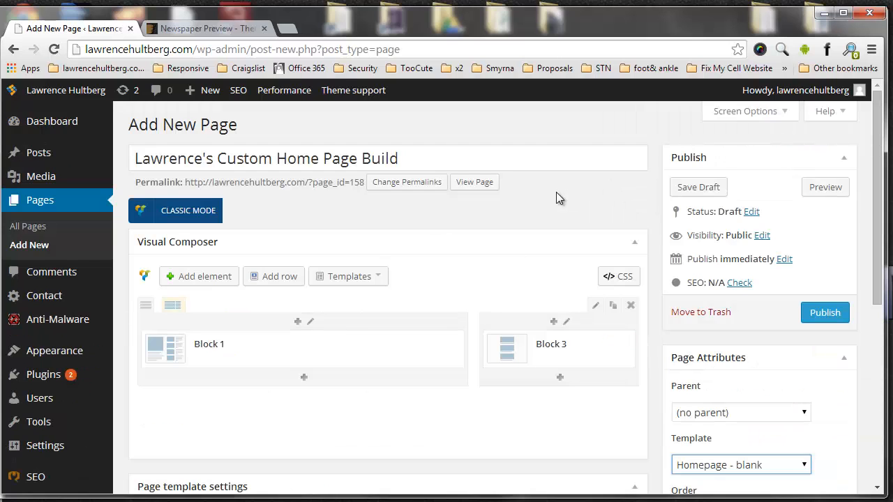
click(825, 312)
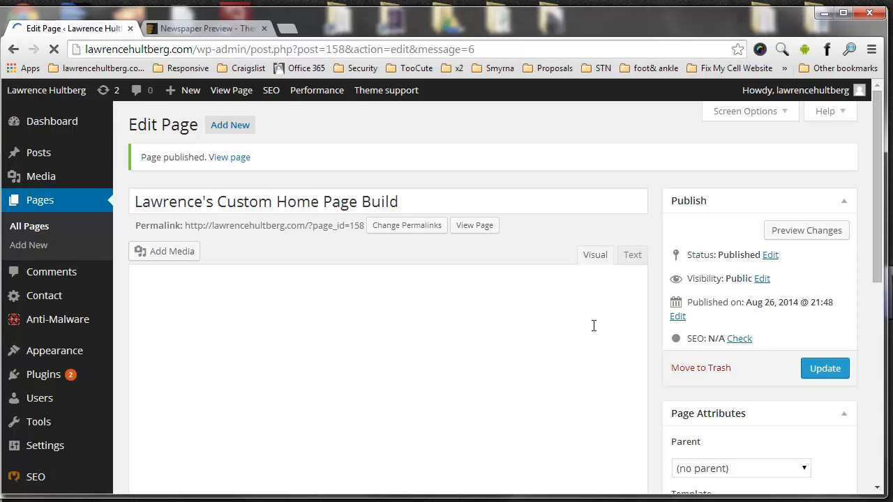
click(476, 231)
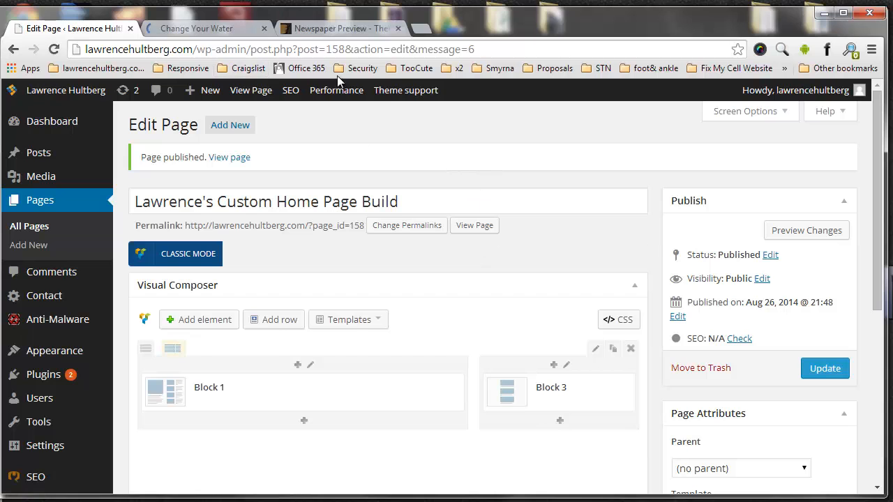
click(226, 33)
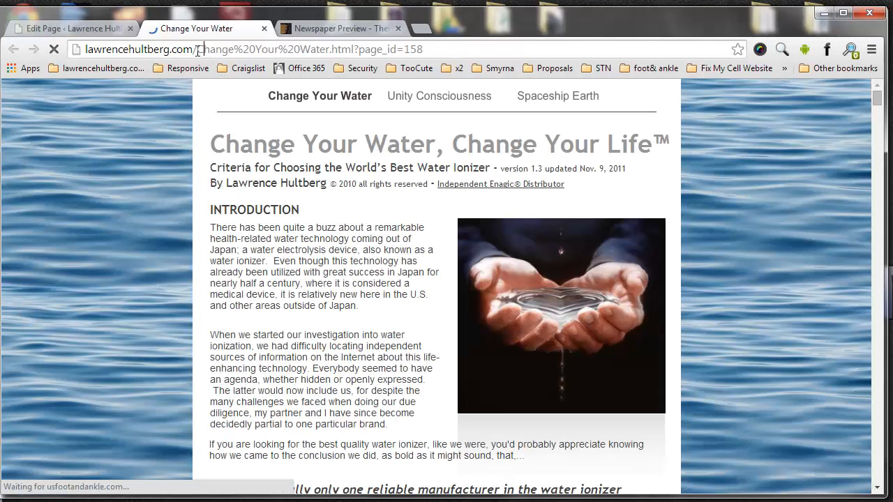
- Change the page file in the live page's address to index1.php, keeping page_id=158, and load it
drag(196, 49, 347, 46)
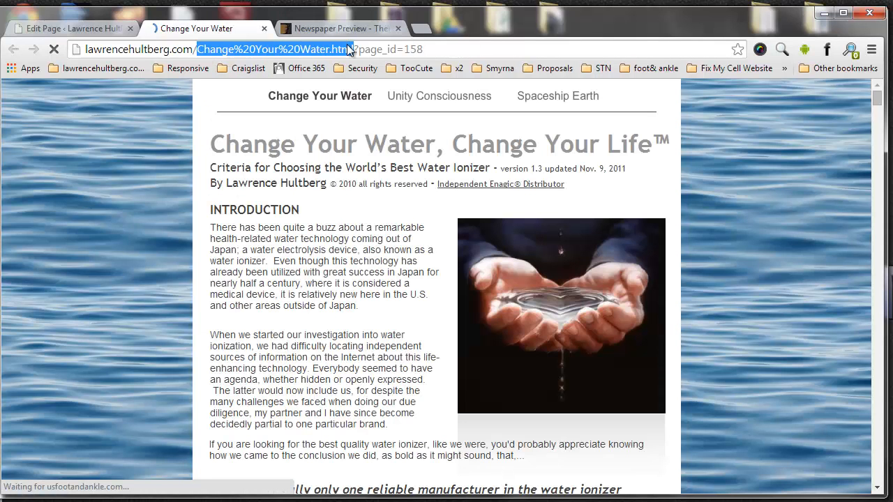
text(inde)
text(x1.php)
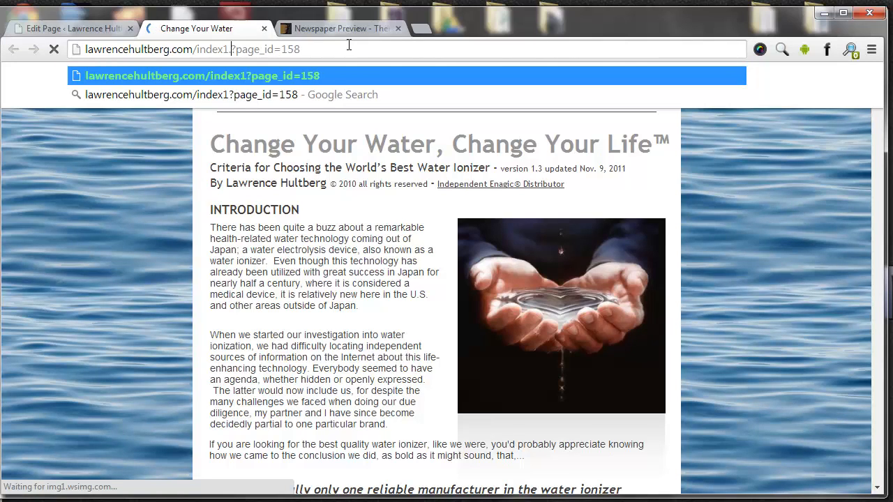
key(Return)
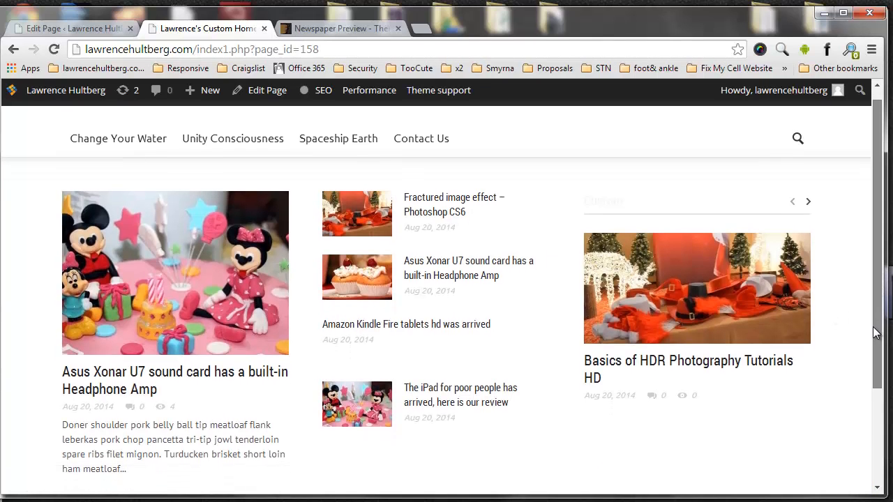
- Page forward through Block 3's posts on the live homepage and review the layout down to the footer
scroll(873, 326, down, 1)
scroll(872, 331, up, 1)
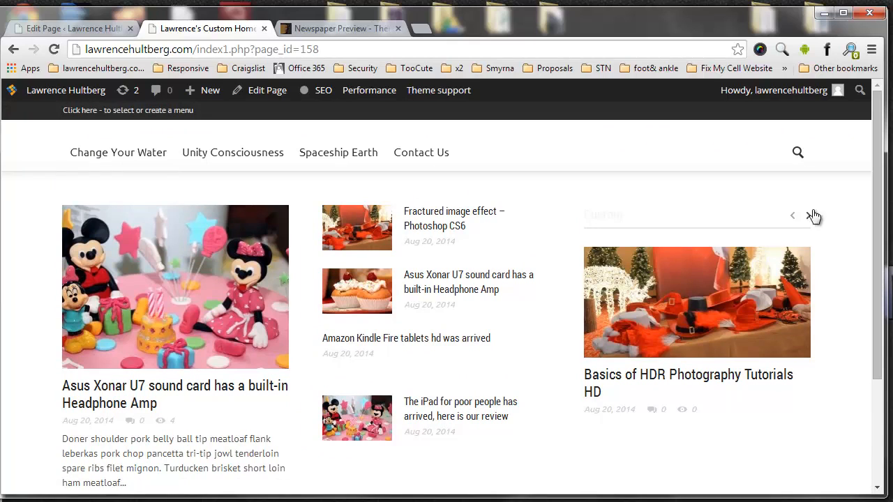
click(809, 218)
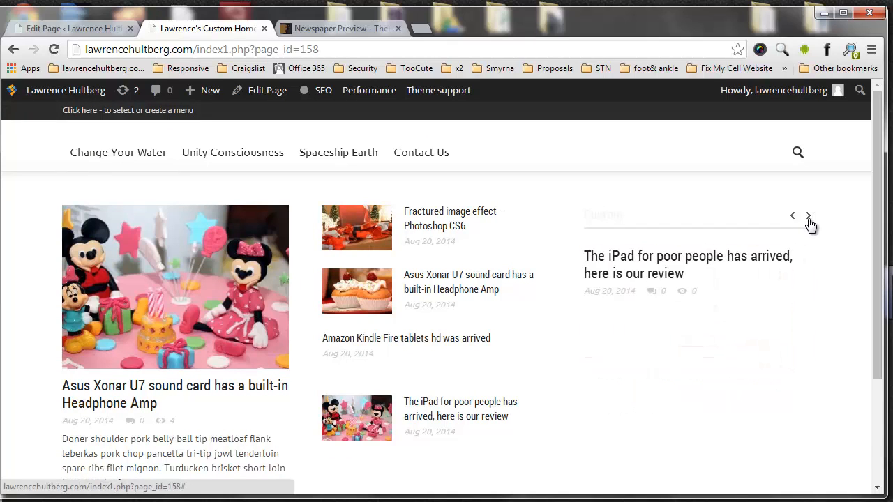
click(809, 218)
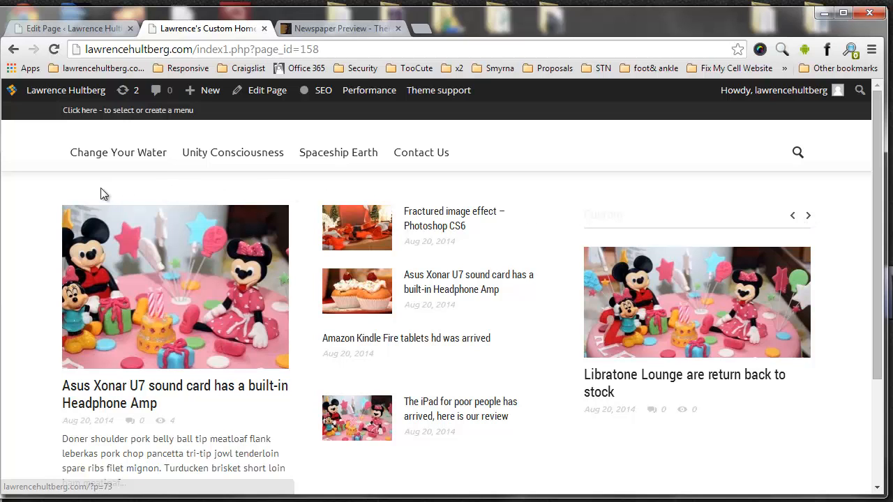
scroll(244, 283, down, 5)
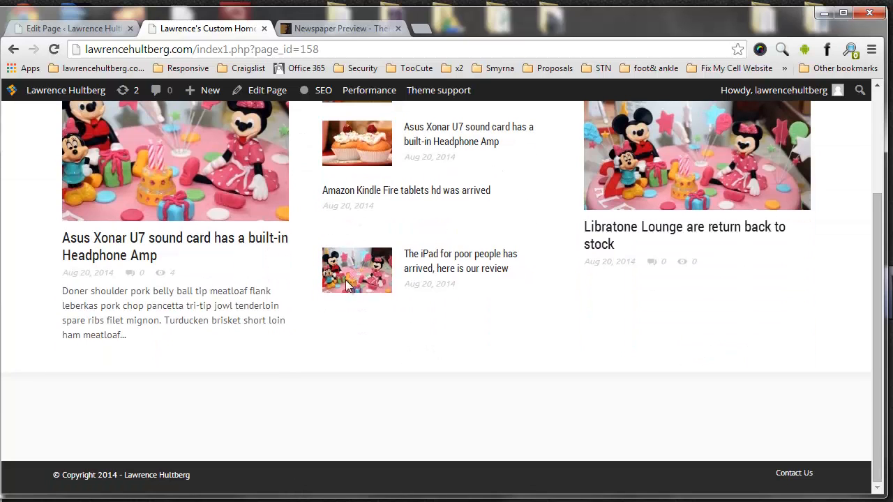
scroll(421, 175, up, 5)
scroll(216, 203, up, 1)
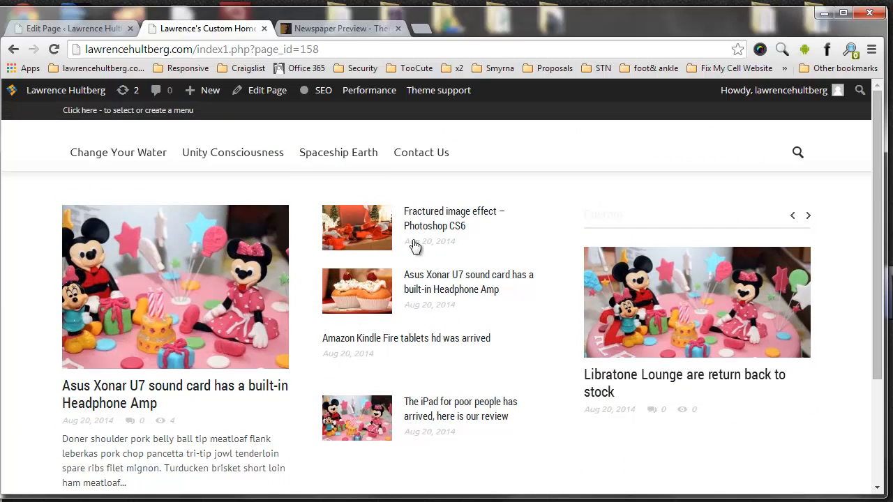
- Set Block 1's category filter to All categories in the page editor, save the block and update the page
click(86, 29)
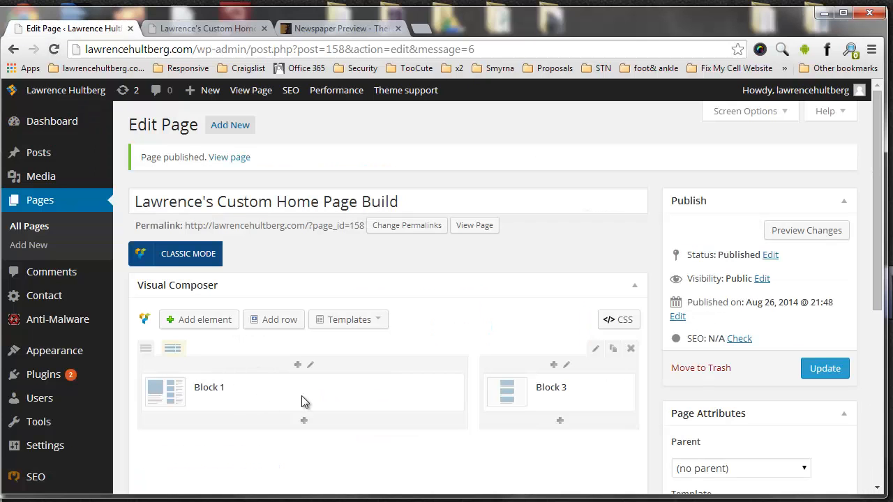
click(446, 383)
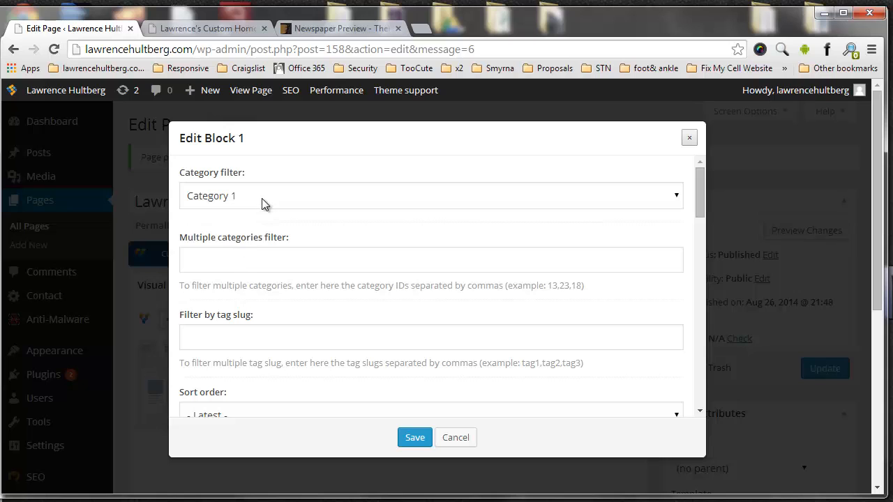
click(264, 202)
click(252, 220)
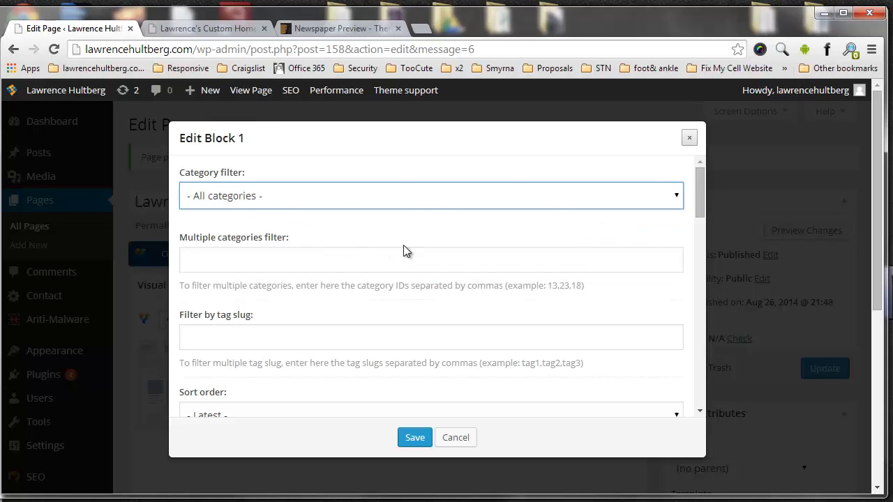
scroll(404, 246, down, 15)
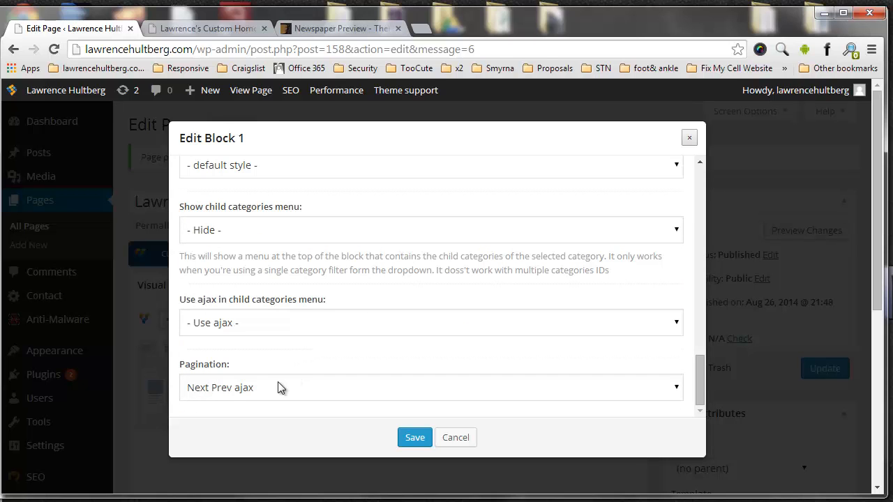
click(414, 437)
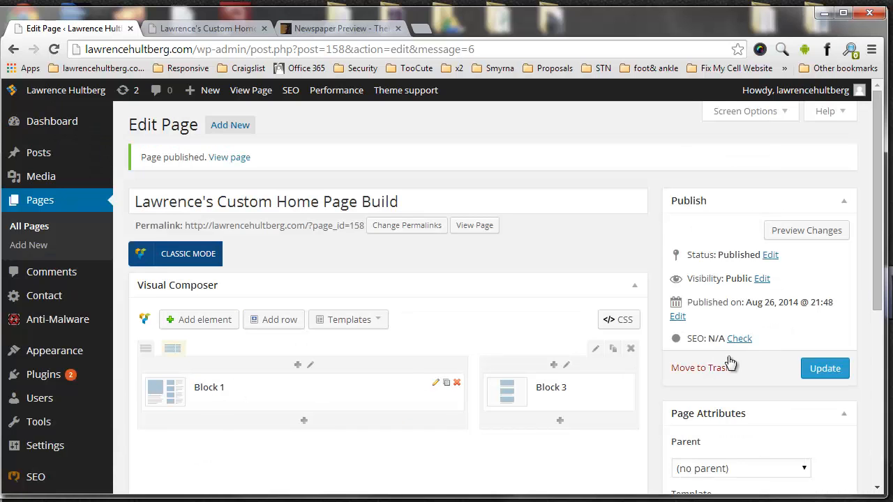
click(831, 377)
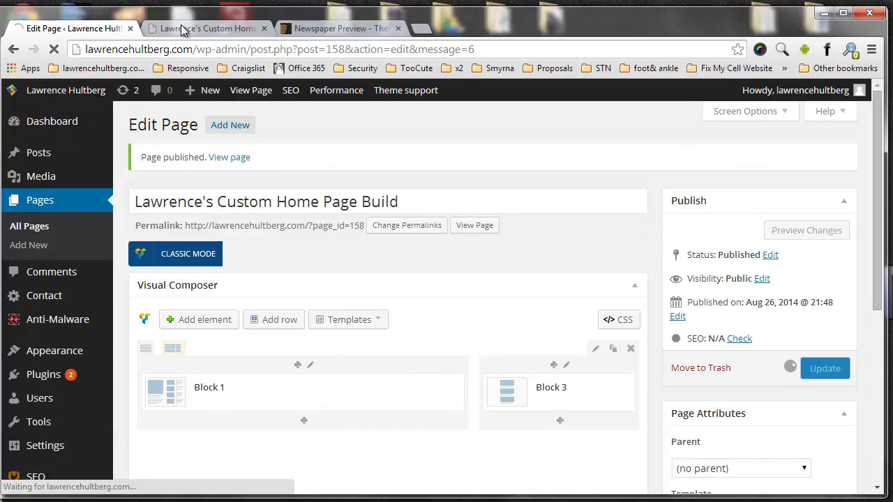
- Reload the live homepage and check the posts shown with Block 1's new category filter
click(182, 28)
click(54, 49)
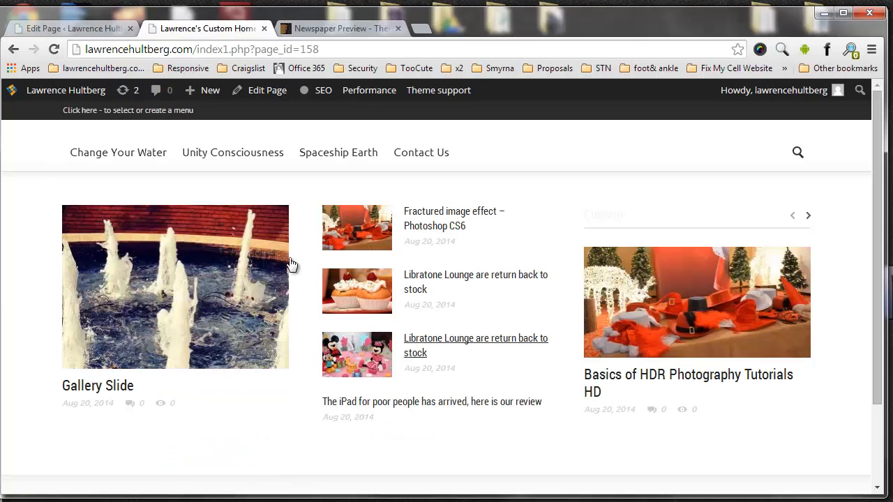
scroll(520, 187, down, 1)
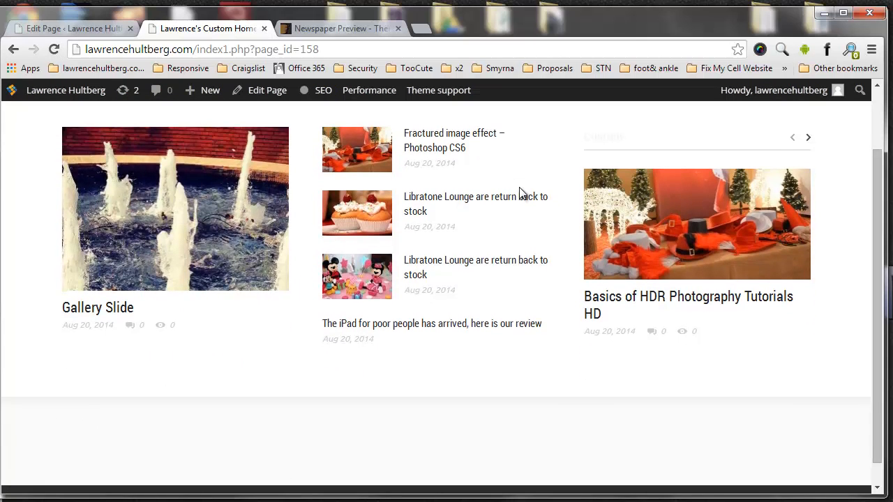
scroll(520, 194, up, 1)
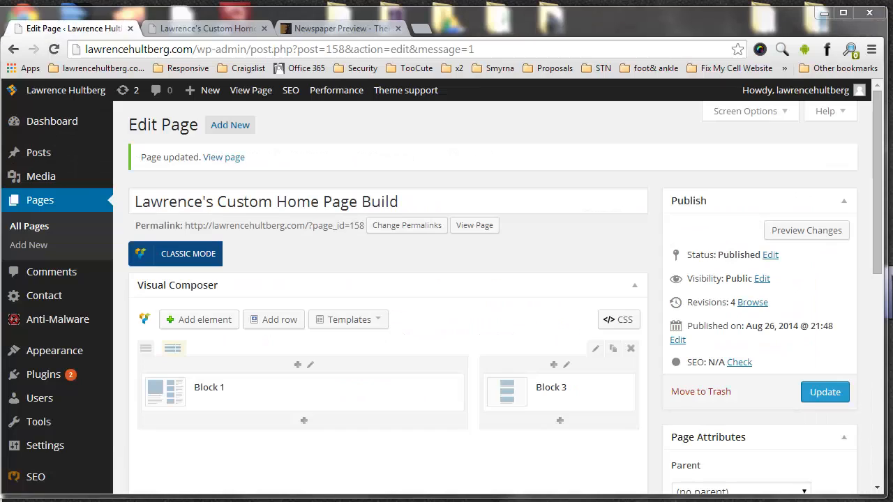
- Reload the live homepage, page forward through the posts of the titled Block 1, and review the whole page
click(177, 31)
key(F5)
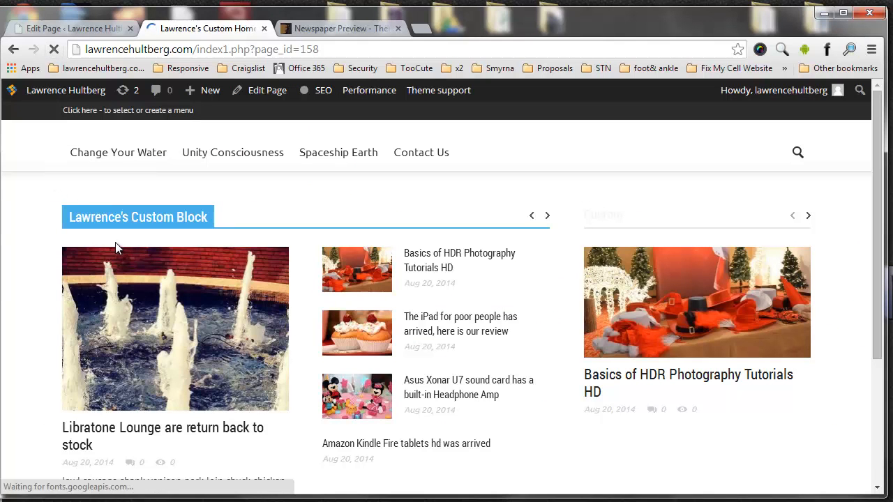
click(548, 216)
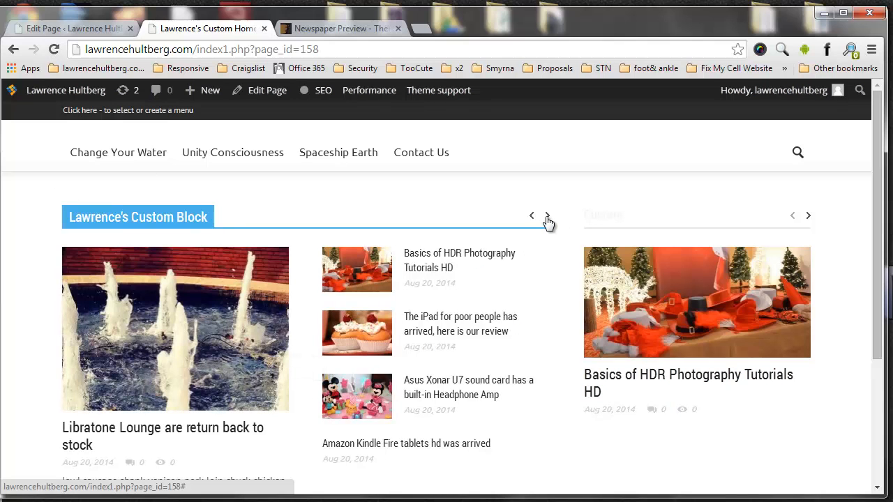
click(547, 216)
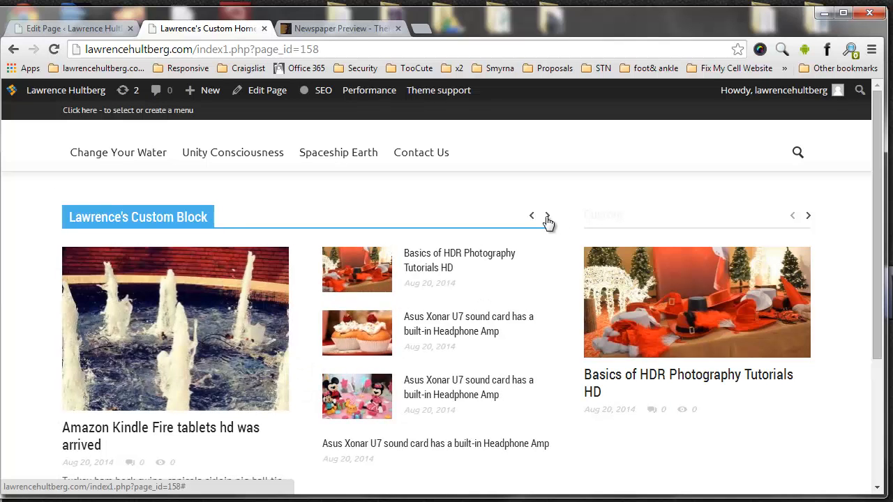
click(548, 216)
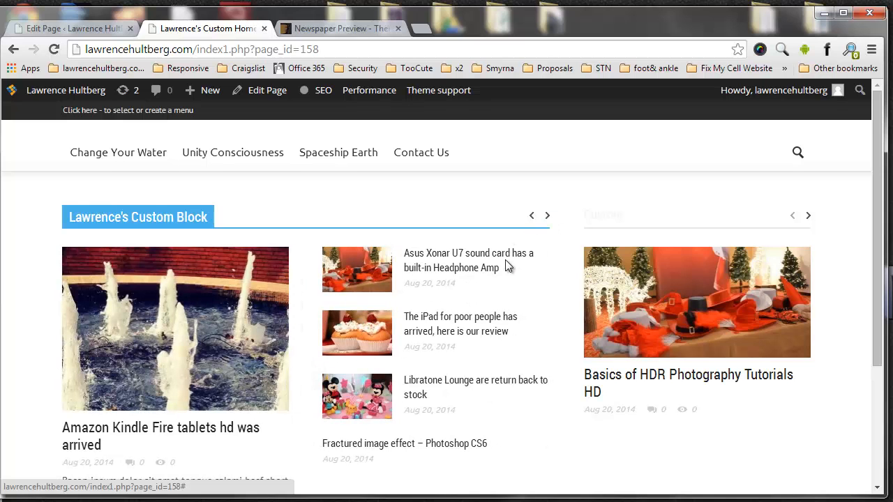
scroll(498, 266, down, 2)
scroll(402, 271, down, 3)
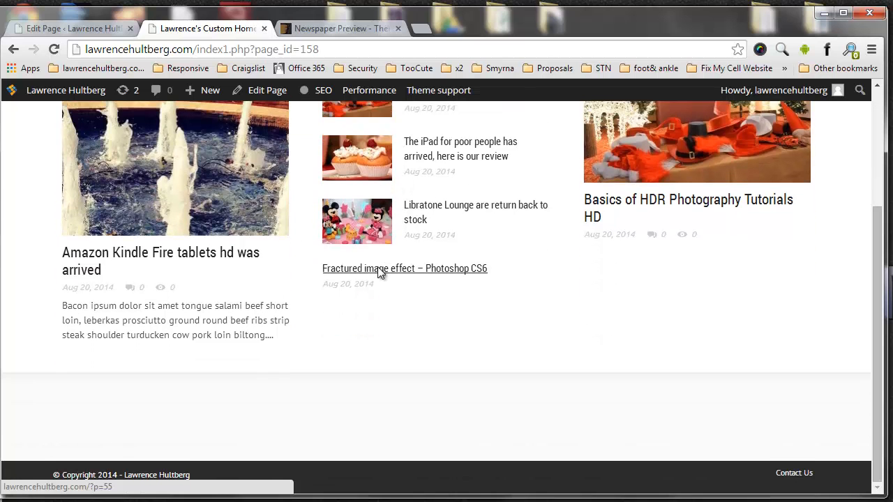
scroll(380, 273, up, 2)
scroll(380, 273, up, 1)
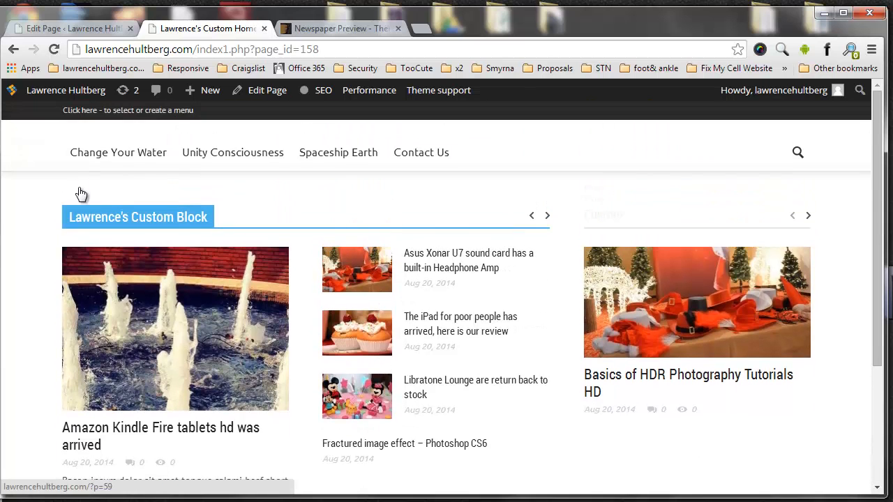
- Open Block 1's settings in the page editor and set its limit post number to 25
click(77, 29)
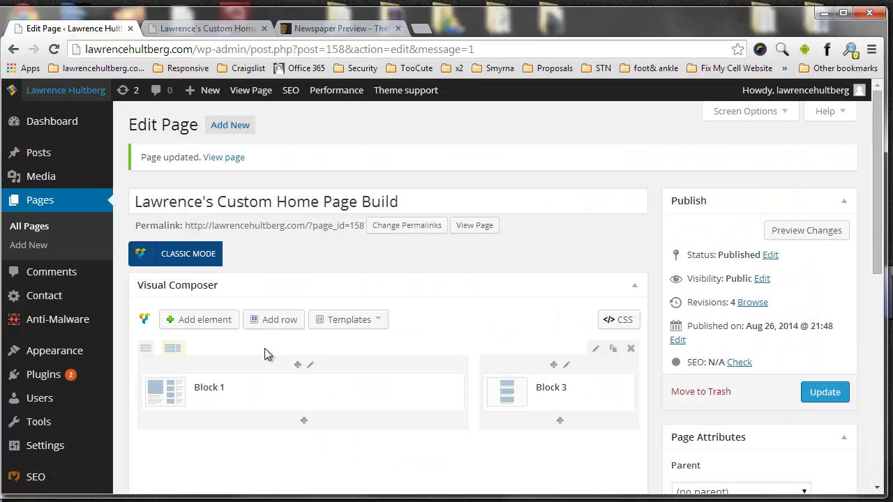
click(435, 383)
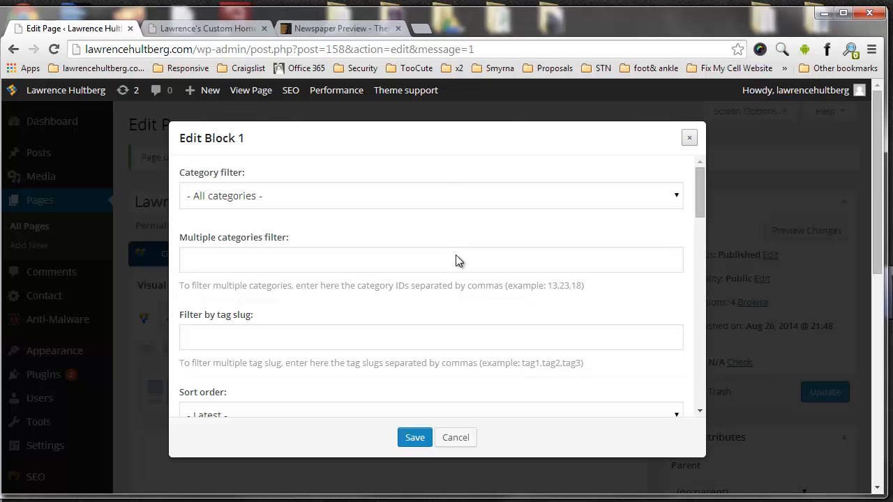
click(241, 256)
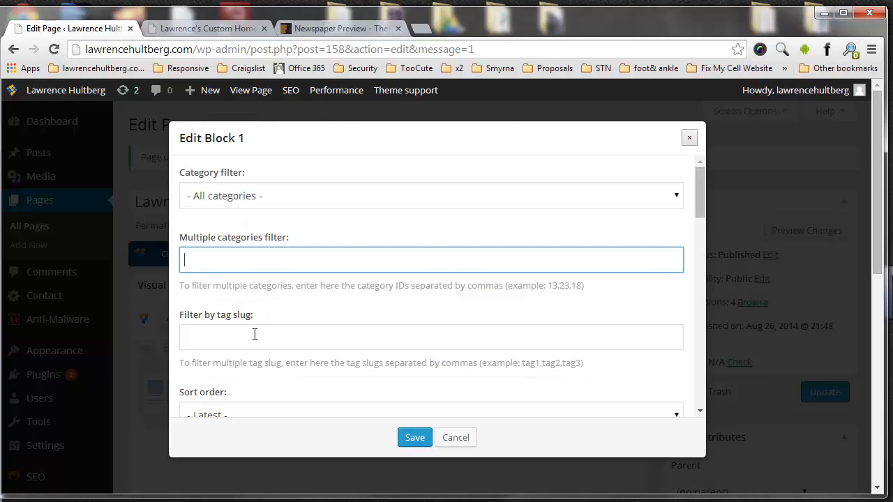
key(Tab)
scroll(334, 298, down, 2)
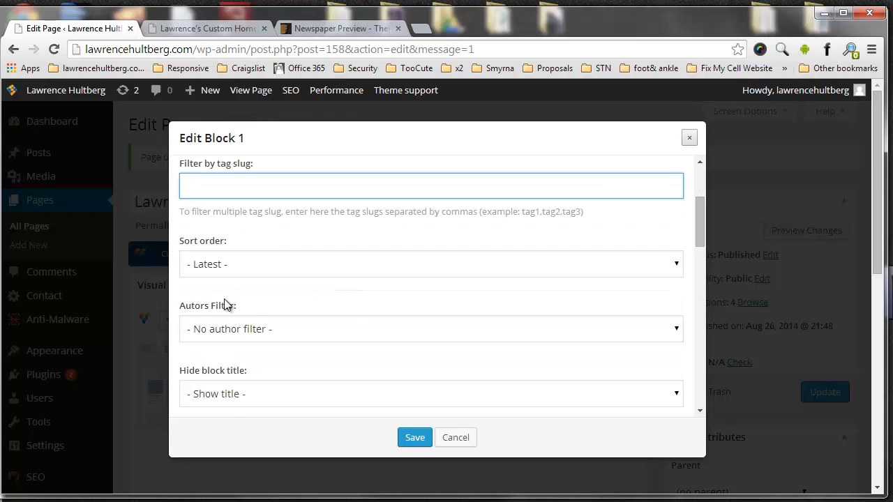
scroll(254, 296, down, 2)
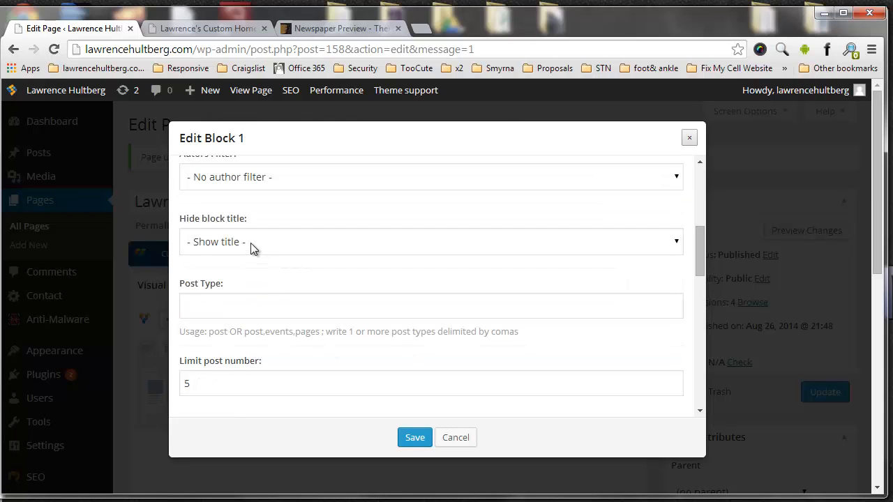
click(258, 298)
scroll(256, 268, down, 2)
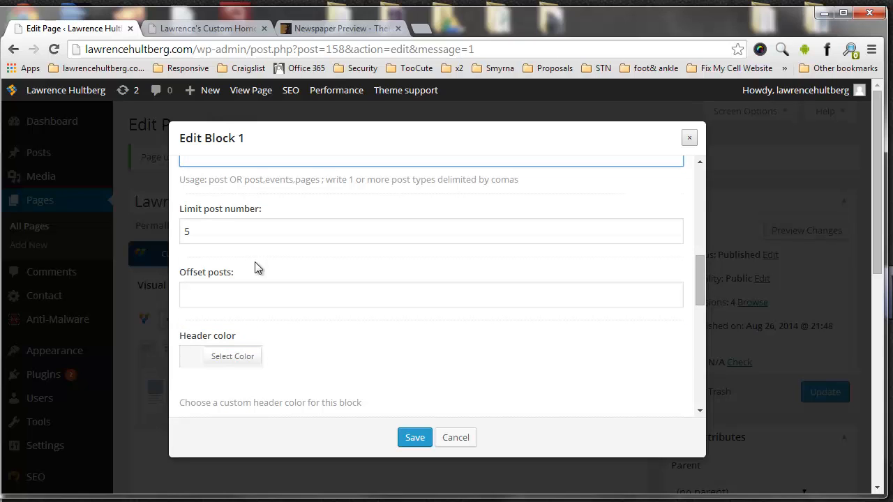
click(316, 226)
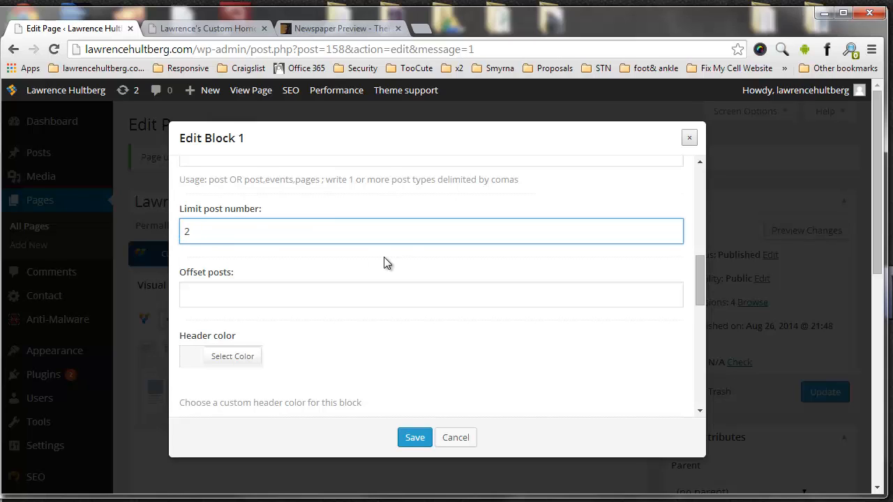
click(299, 271)
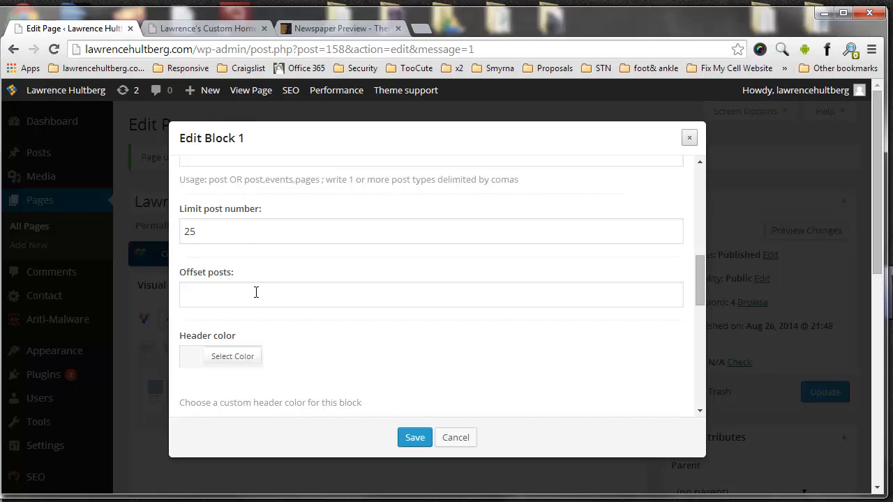
- Examine Block 1's remaining settings: header colors, custom title and URL, title style, child categories menu, ajax and pagination
scroll(279, 276, down, 2)
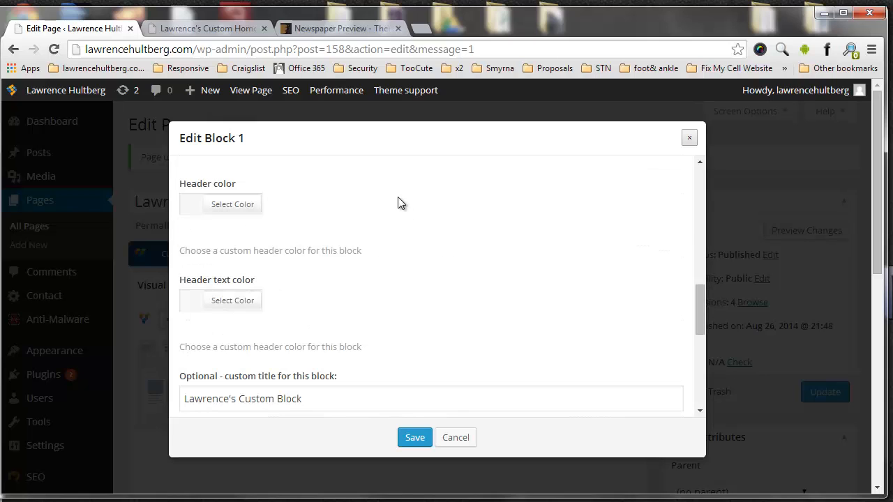
scroll(357, 217, down, 2)
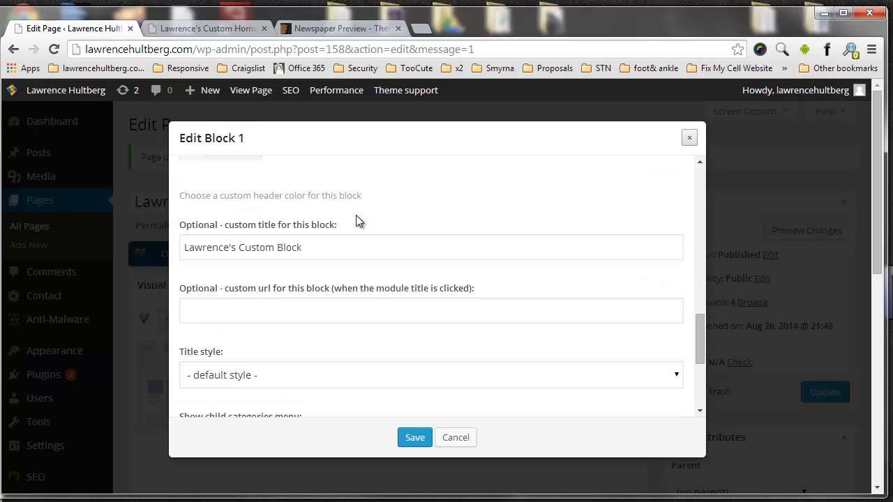
click(321, 249)
drag(320, 249, 161, 254)
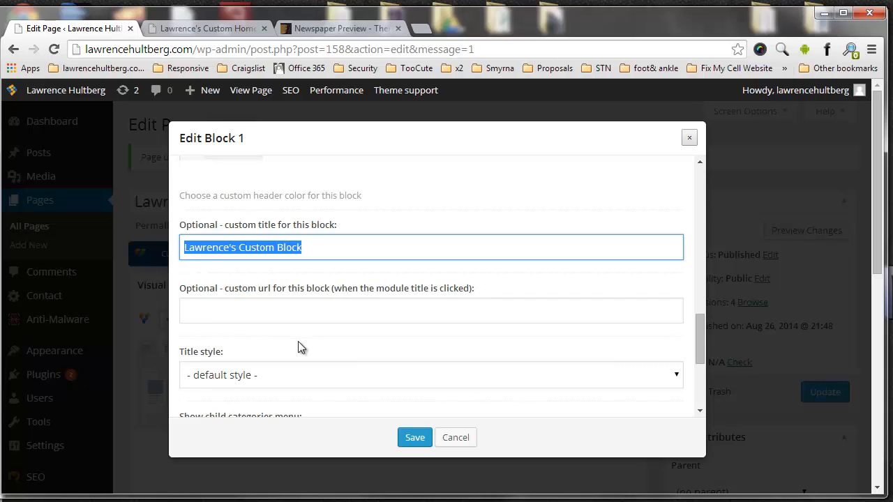
scroll(300, 342, down, 2)
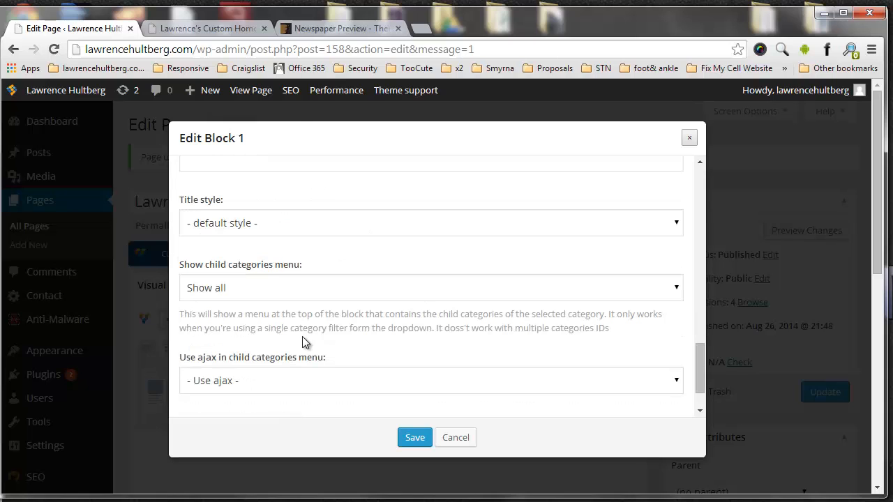
click(248, 223)
click(248, 225)
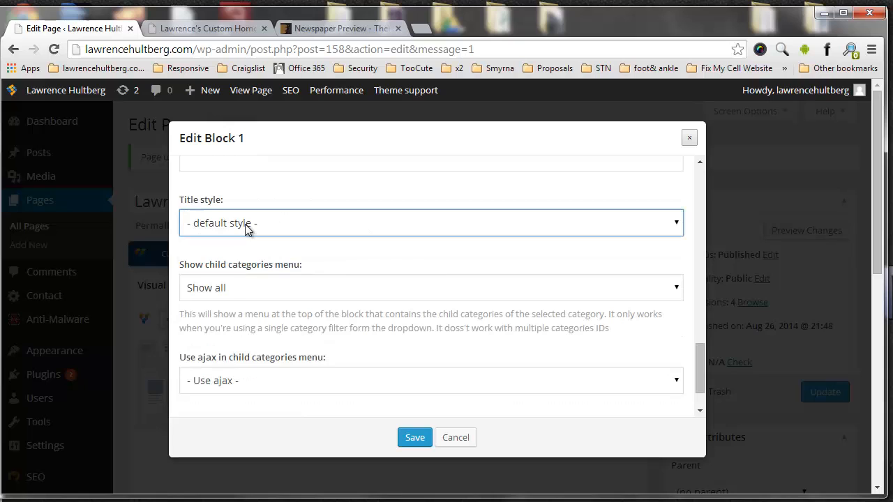
click(237, 287)
scroll(237, 288, down, 1)
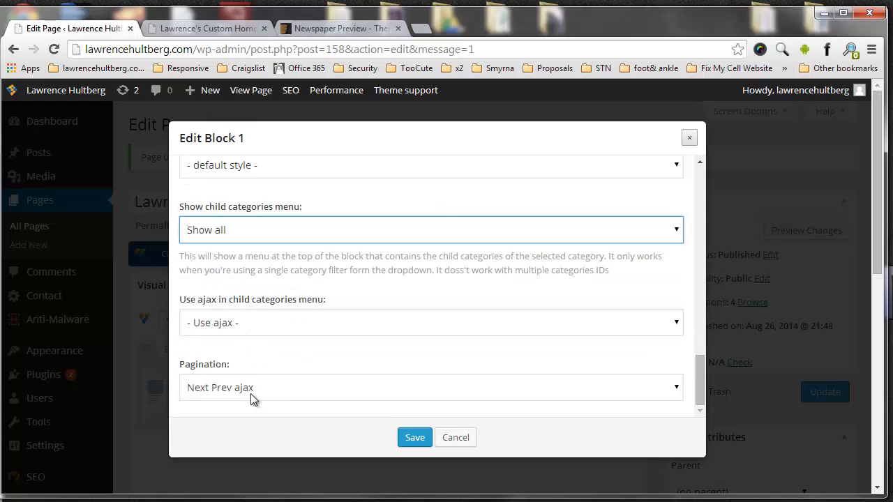
- Set Block 1's header color to the dark blue #071f96
scroll(318, 328, up, 5)
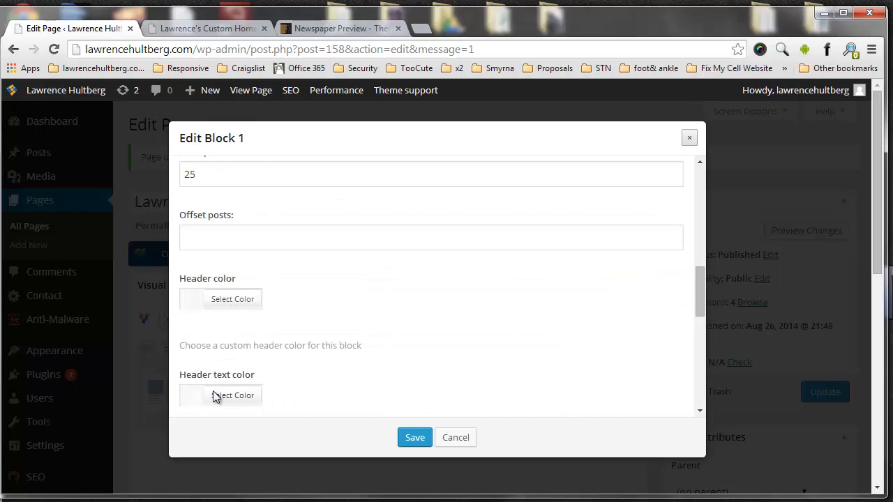
click(215, 302)
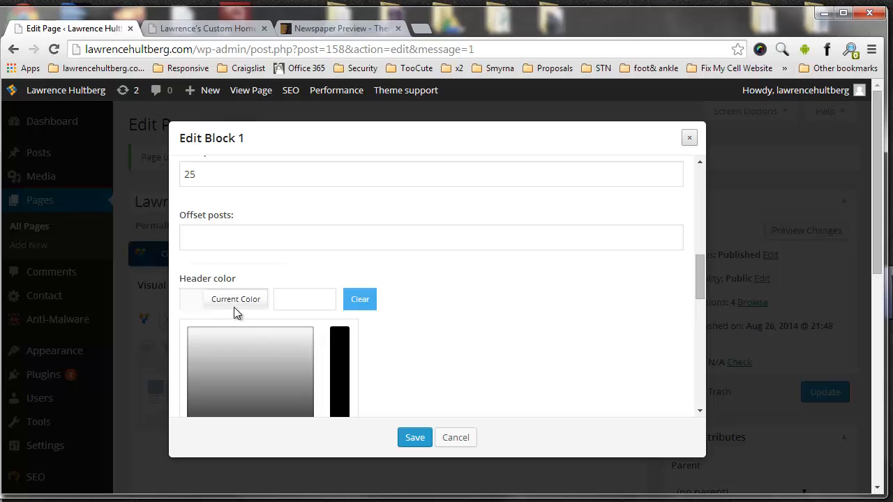
click(313, 359)
drag(263, 379, 268, 378)
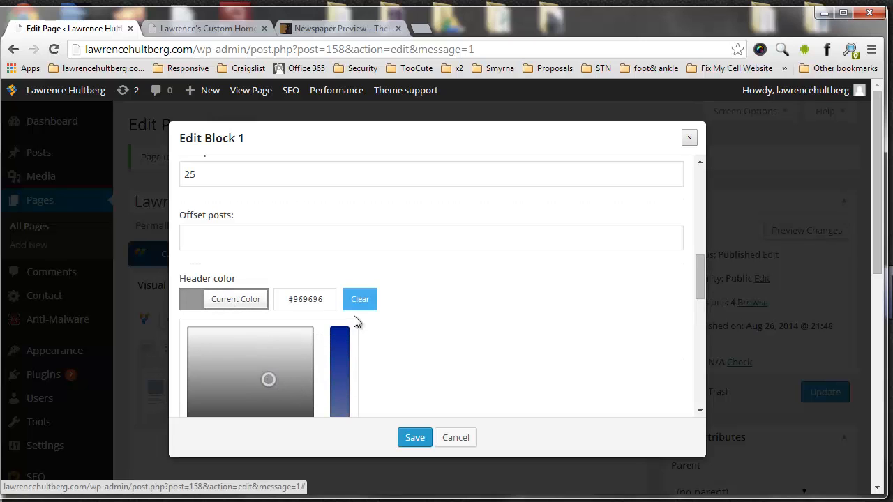
click(342, 341)
- Set Block 1's header text color to the near-white #f4f4f4
scroll(342, 339, down, 3)
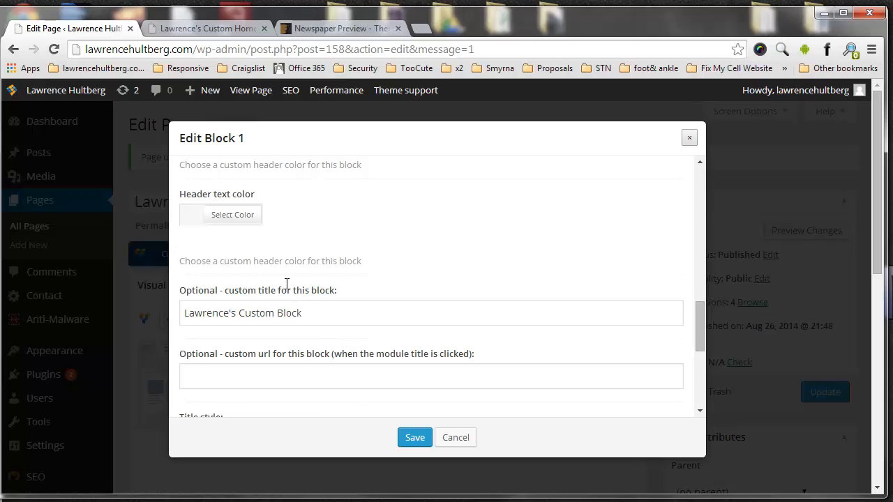
scroll(286, 286, up, 5)
click(261, 272)
click(226, 370)
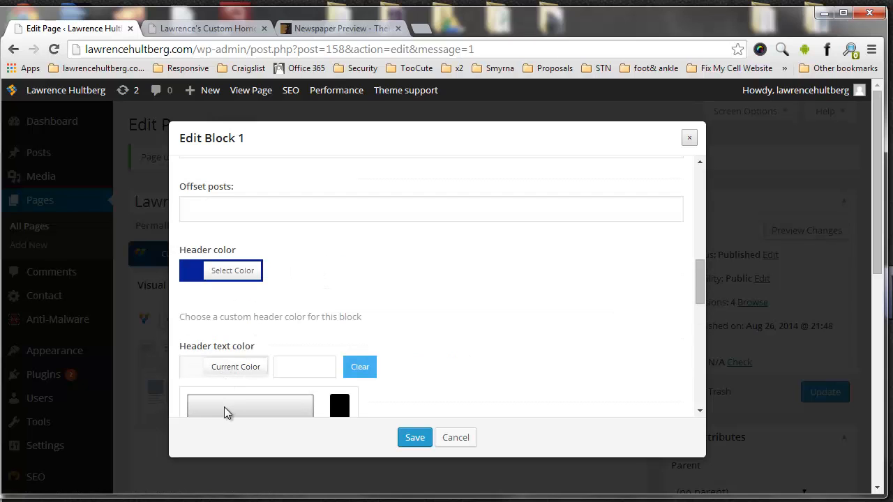
mouse_move(189, 405)
mouse_down()
mouse_move(180, 305)
mouse_move(193, 328)
mouse_move(192, 314)
mouse_up()
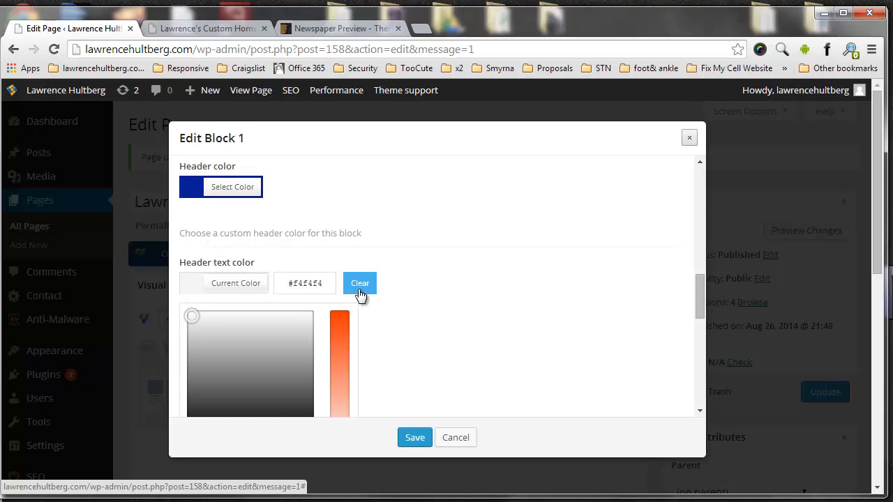
- Set Block 1's header color to light blue #0bbbe2, save the block and update the page
click(228, 192)
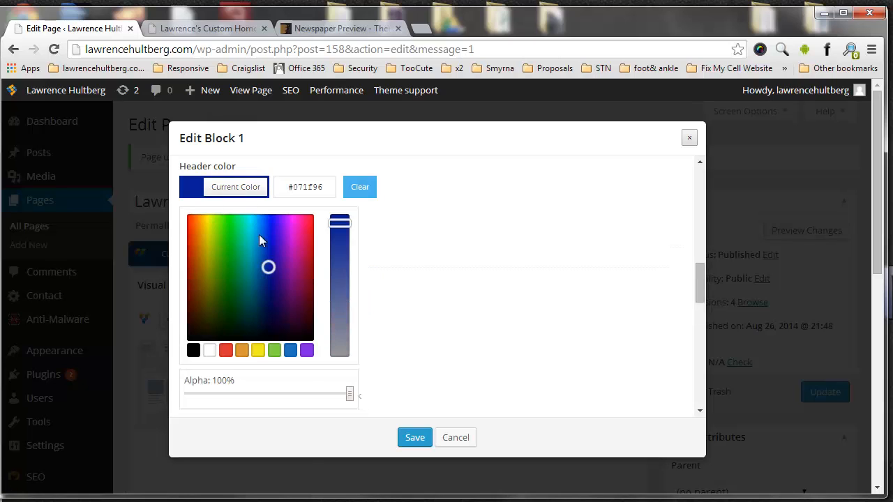
drag(263, 258, 255, 228)
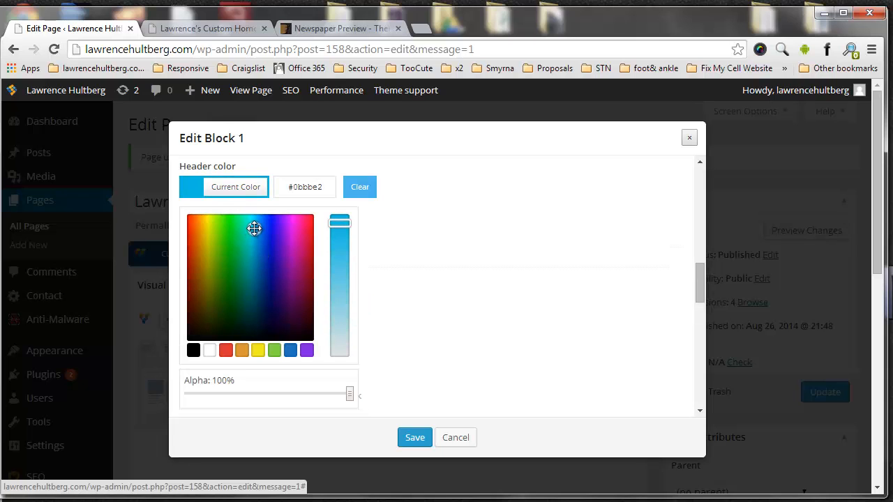
click(416, 438)
click(813, 395)
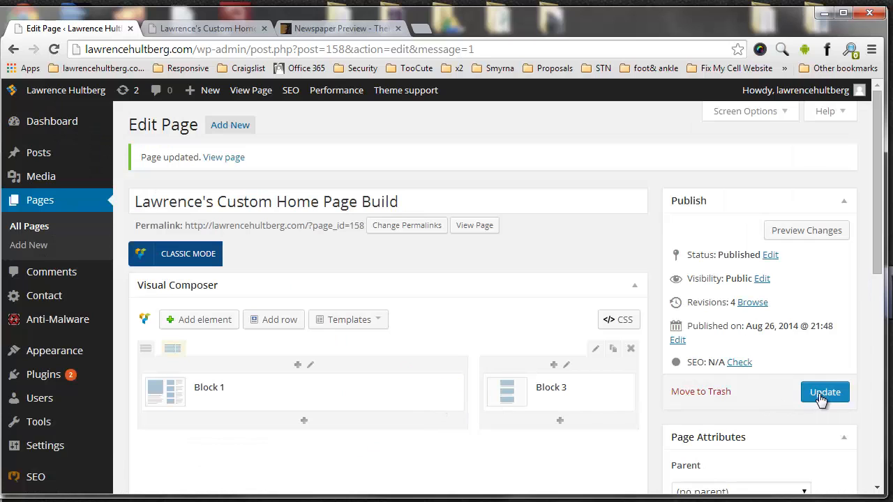
- Reload the live homepage to check Block 1's new header color and page forward through its posts
click(218, 28)
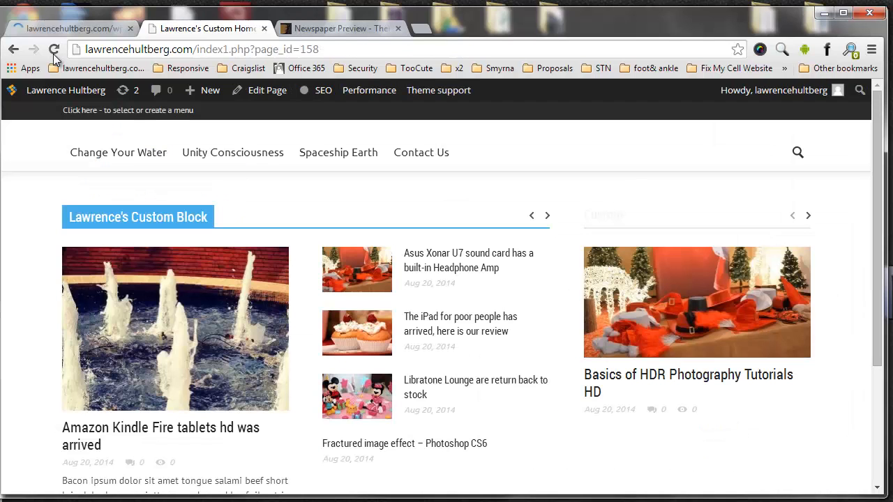
click(54, 49)
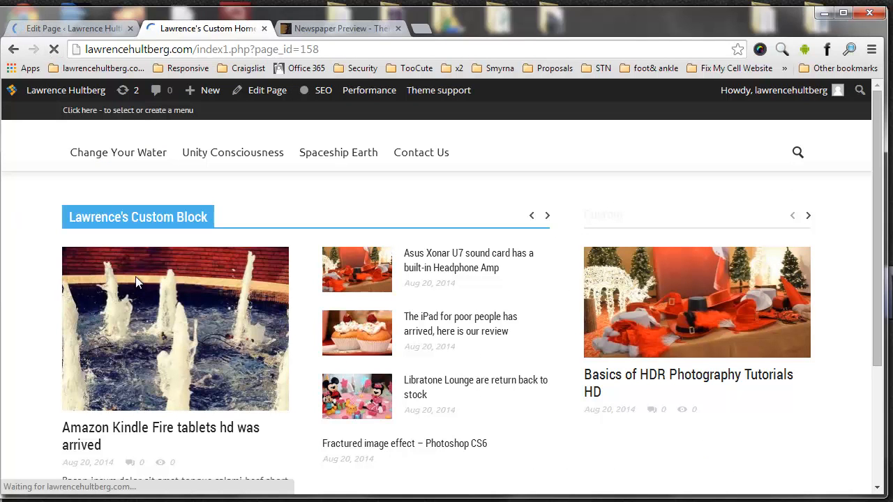
click(545, 217)
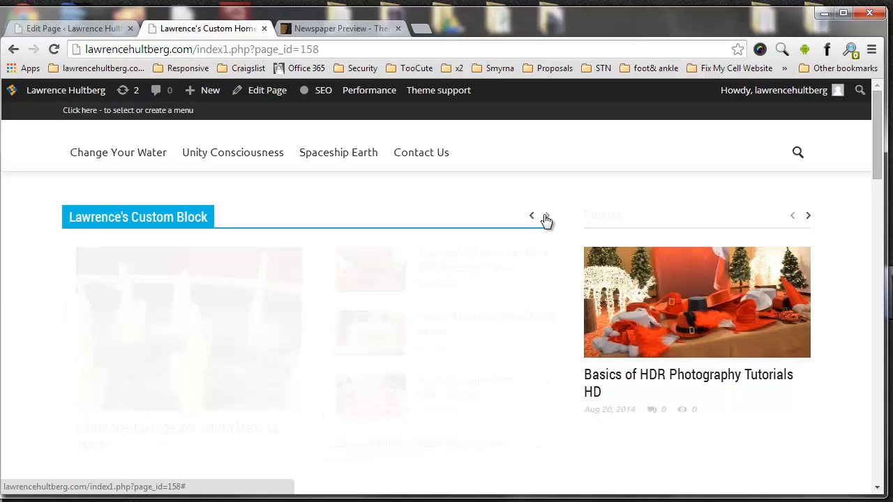
click(54, 50)
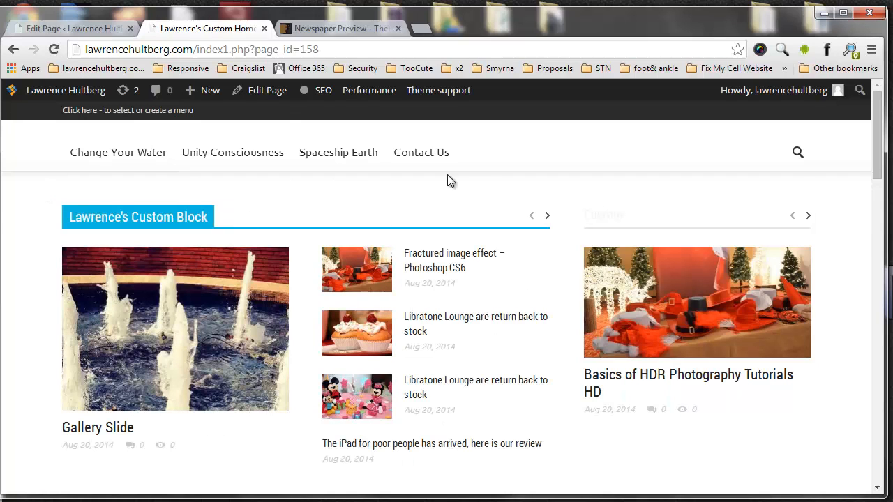
click(547, 216)
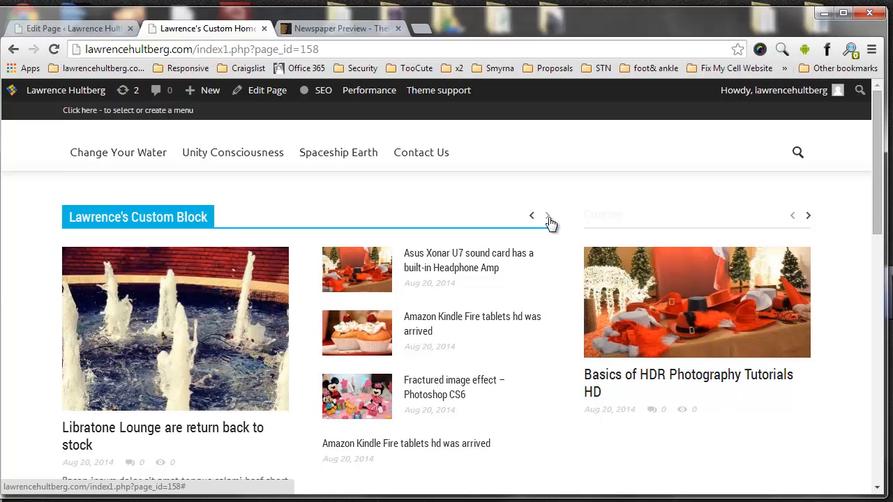
- Review the full length of Block 1's post list on the live homepage down to the footer
scroll(383, 321, down, 1)
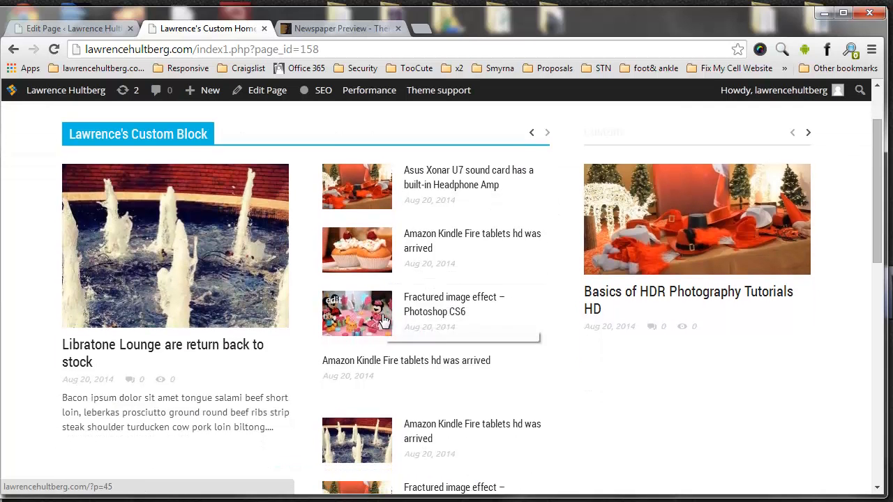
scroll(383, 319, down, 3)
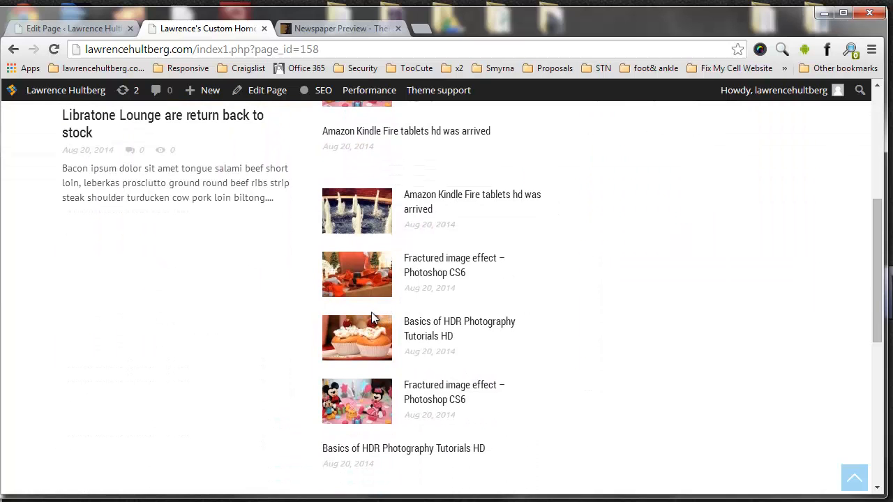
scroll(372, 316, down, 5)
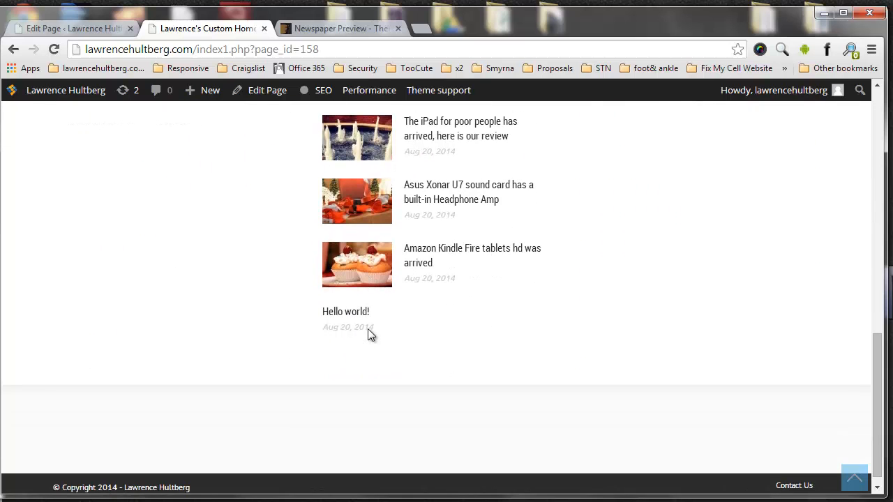
scroll(368, 329, up, 10)
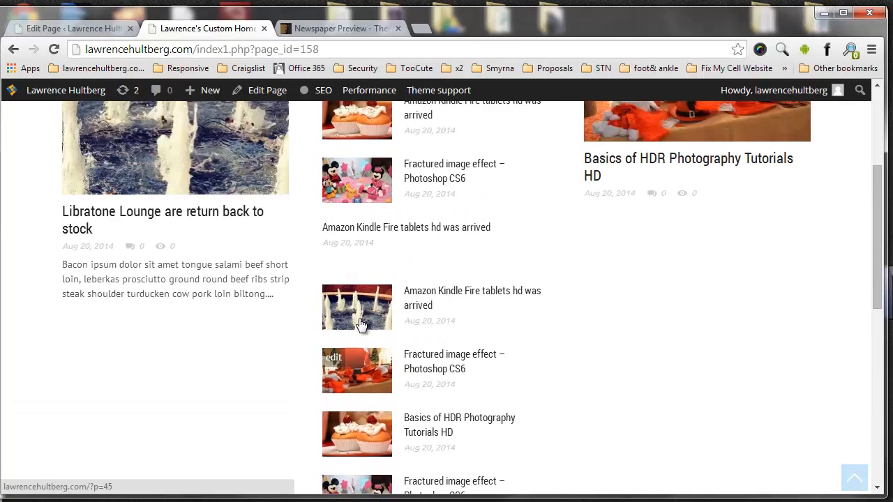
scroll(361, 324, up, 3)
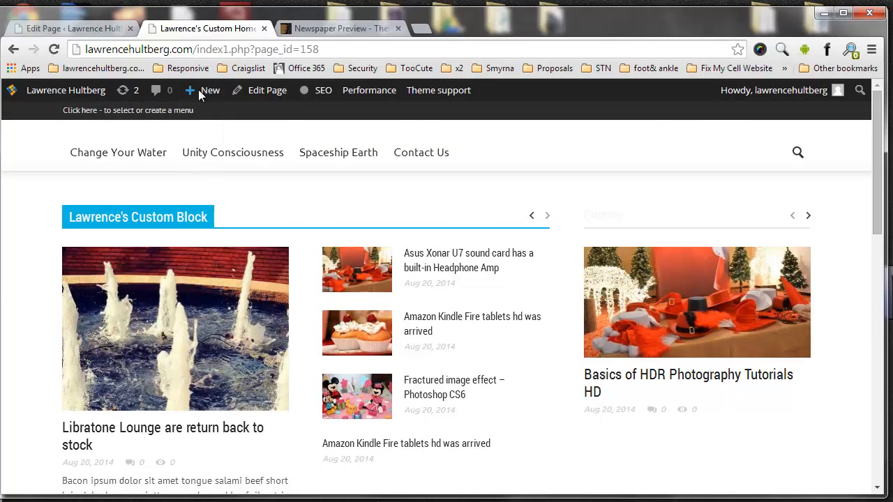
- Set Block 1's limit post number to 5 in the page editor, save the block and update the page
click(90, 28)
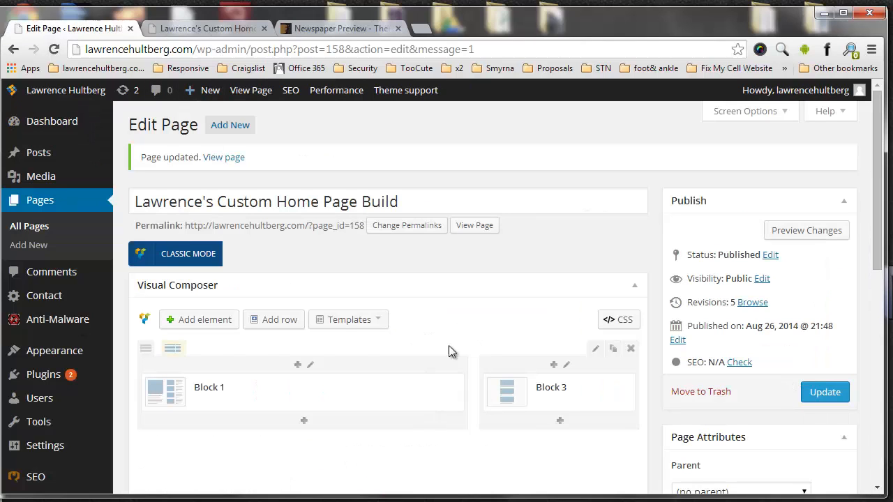
click(439, 387)
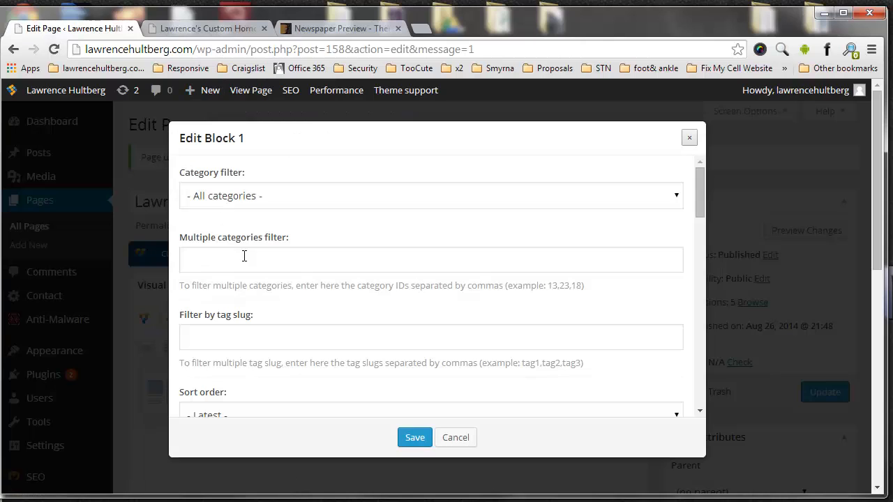
scroll(331, 257, down, 8)
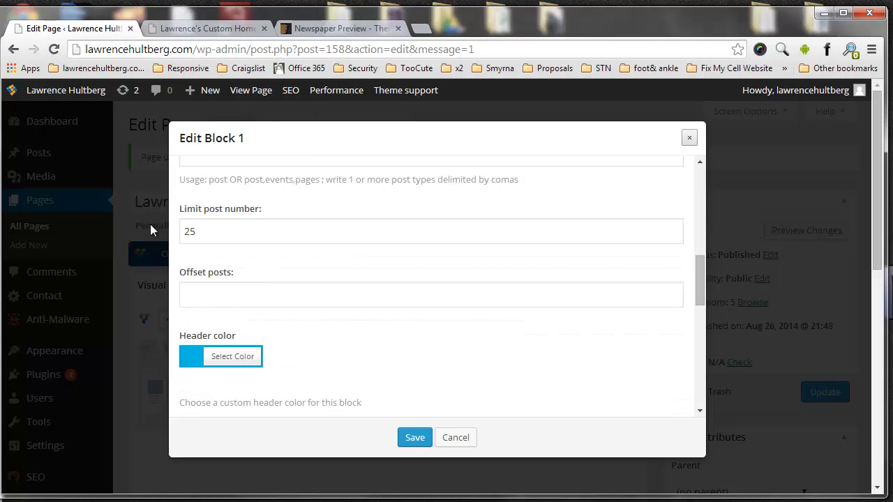
key(Tab)
text(5)
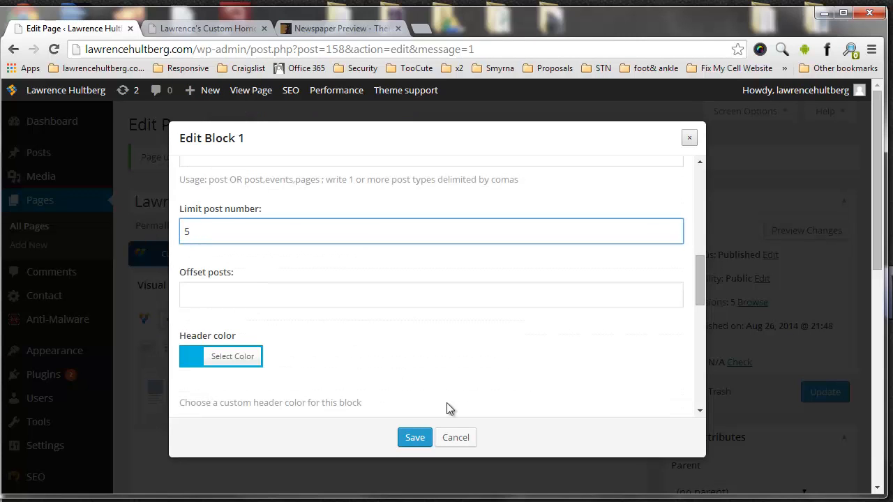
click(414, 438)
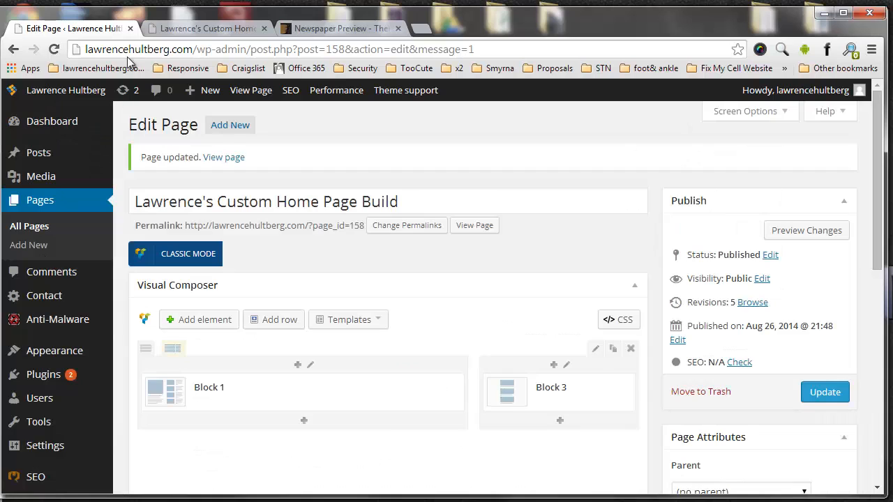
click(830, 393)
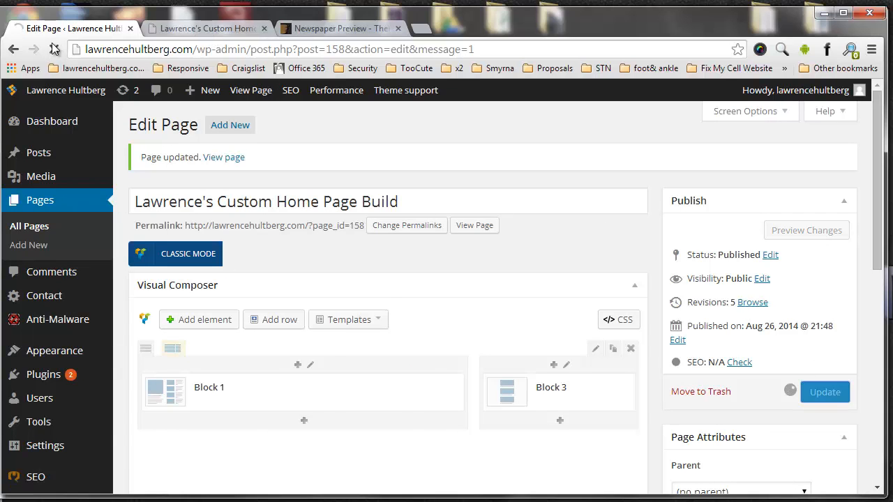
- Reload the live homepage and page forward through Block 1's posts to check the limit of 5 per page
click(207, 29)
click(54, 49)
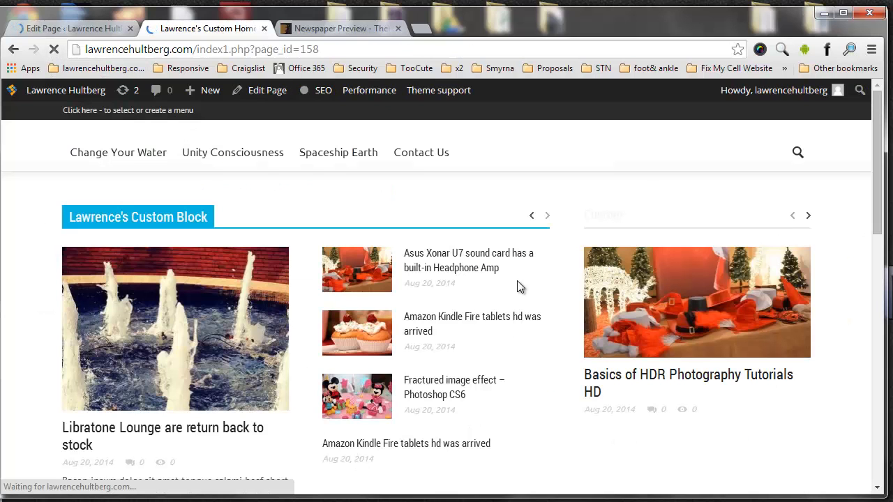
click(549, 221)
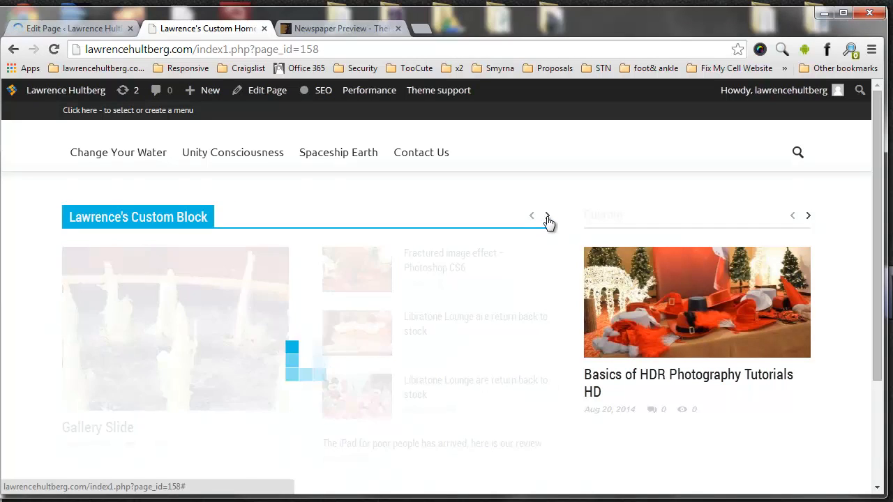
drag(461, 271, 408, 259)
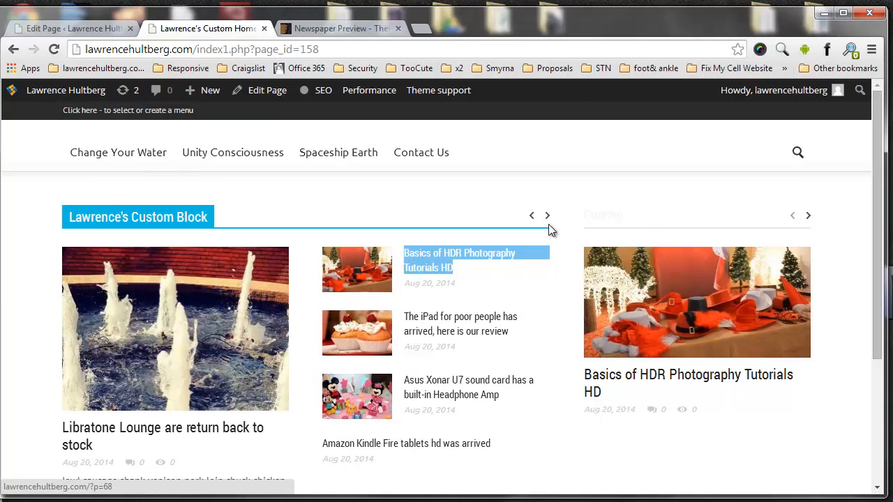
click(548, 217)
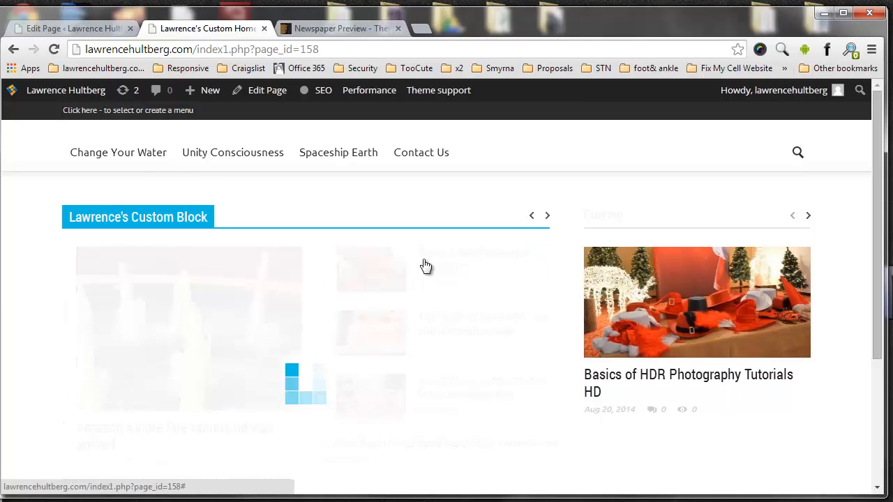
- Page through Block 1's posts and step forward and back through Block 3's posts on the live homepage
click(549, 218)
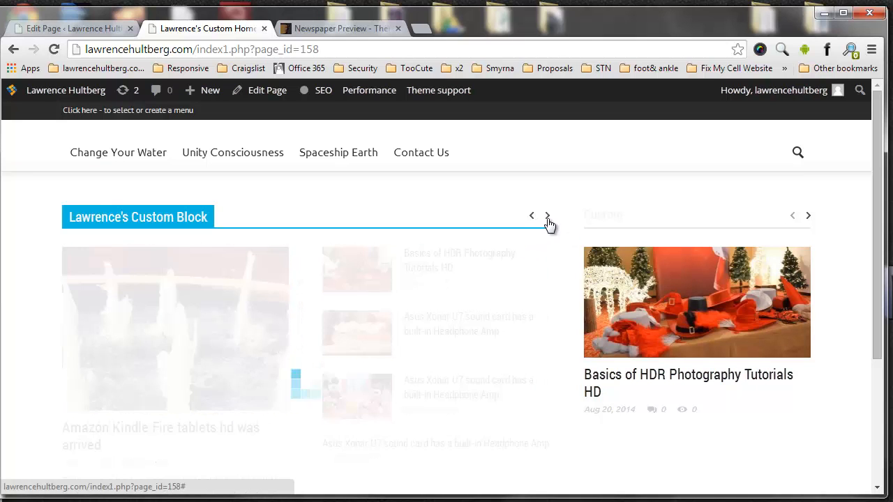
drag(499, 268, 404, 252)
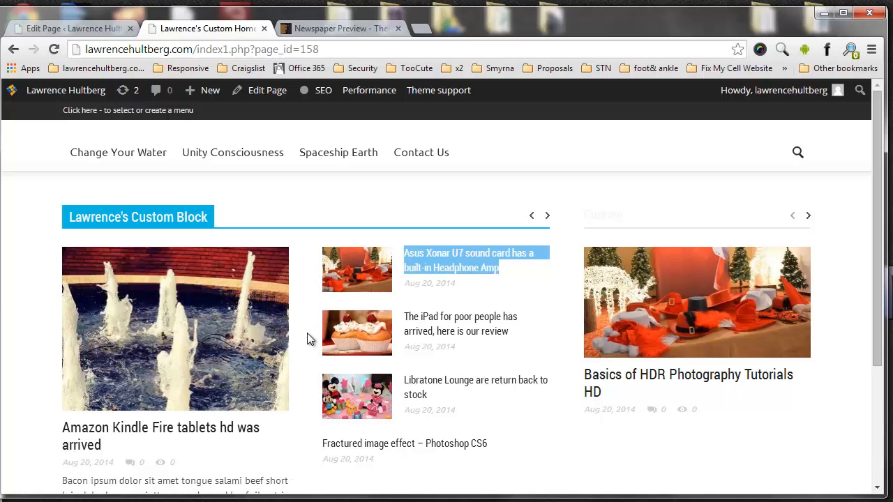
click(44, 282)
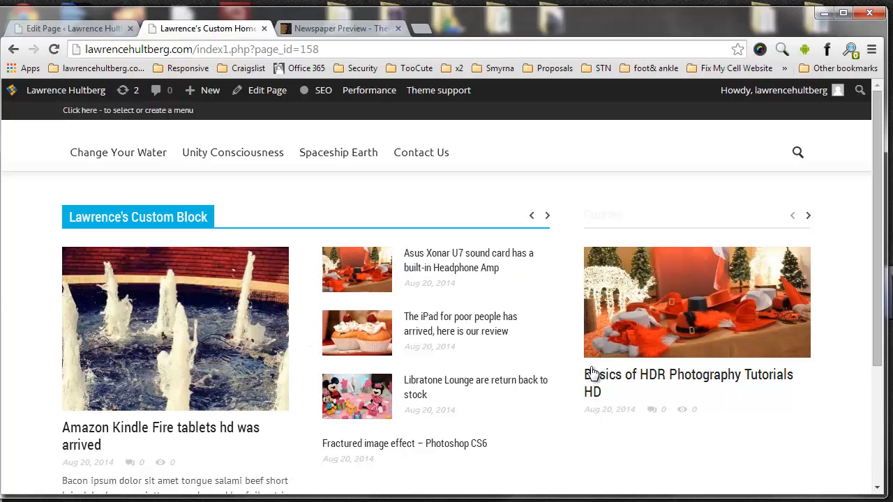
click(809, 217)
scroll(810, 216, down, 1)
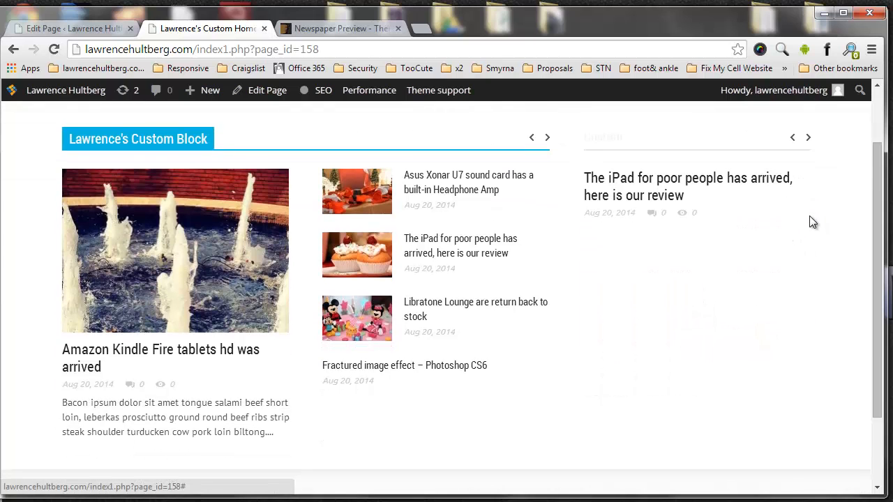
scroll(807, 213, up, 1)
click(792, 217)
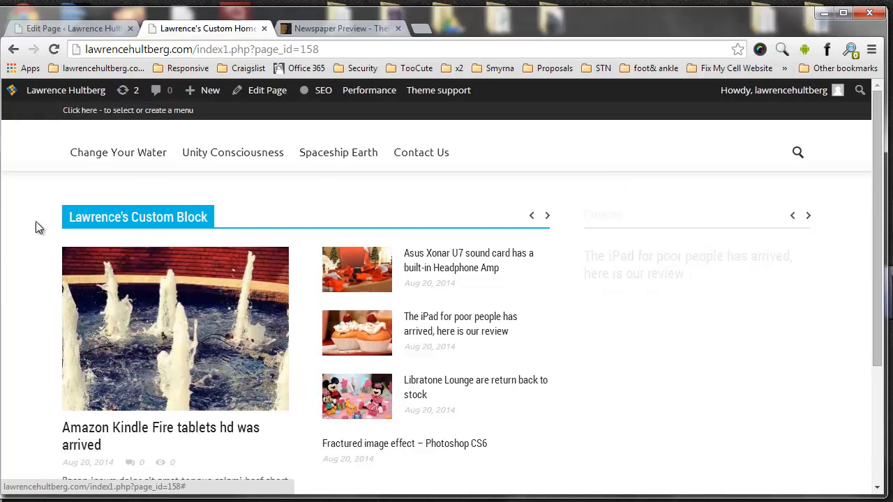
- Set Block 3's limit post number to 3 in the page editor, save the block and update the page
click(52, 31)
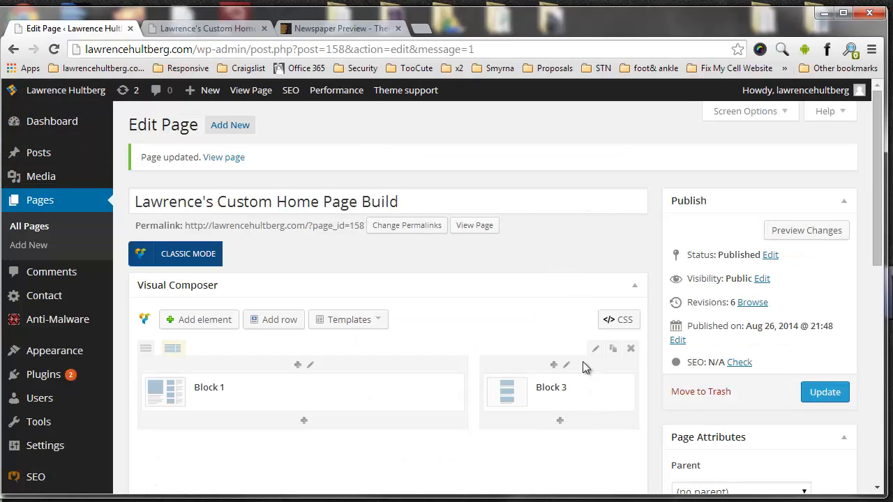
click(555, 389)
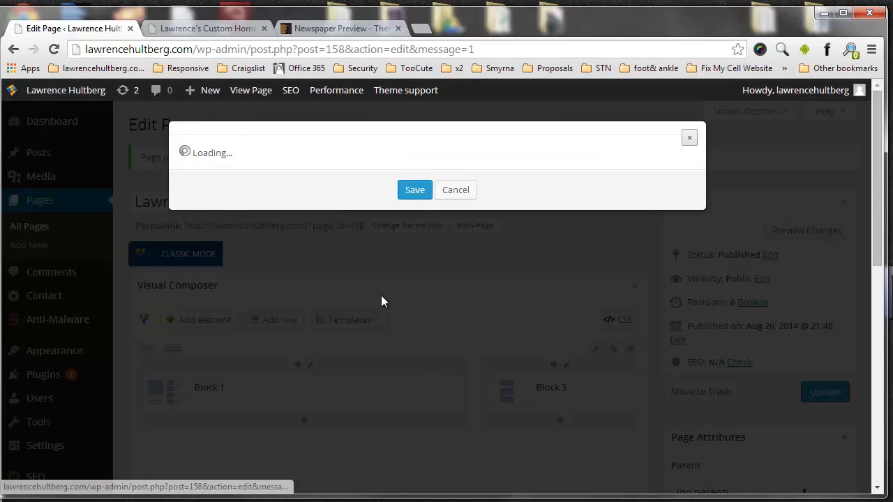
scroll(301, 353, down, 5)
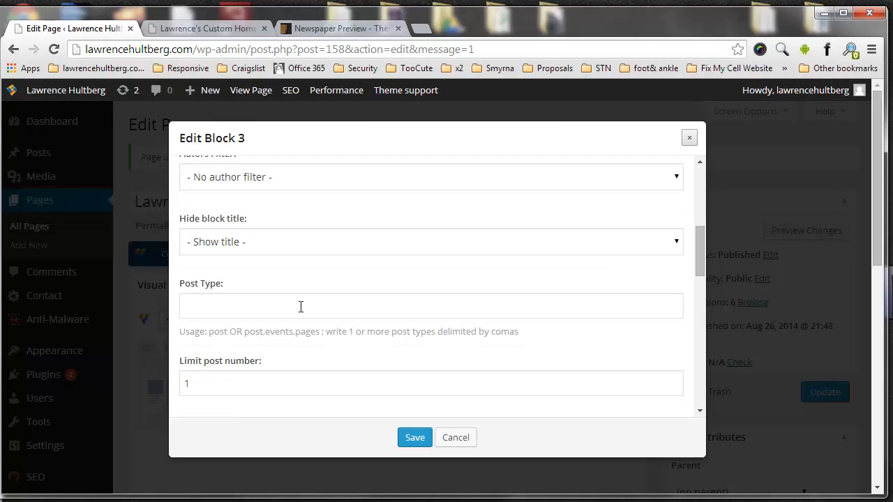
double_click(201, 386)
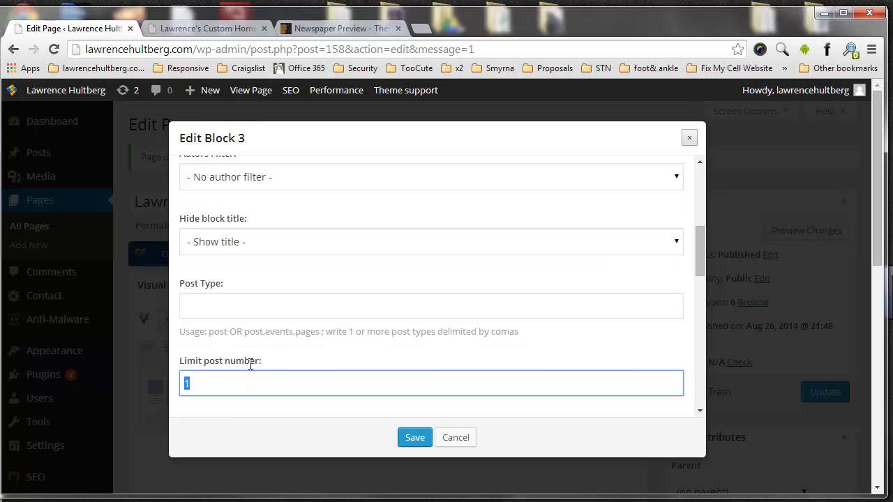
text(3)
click(409, 438)
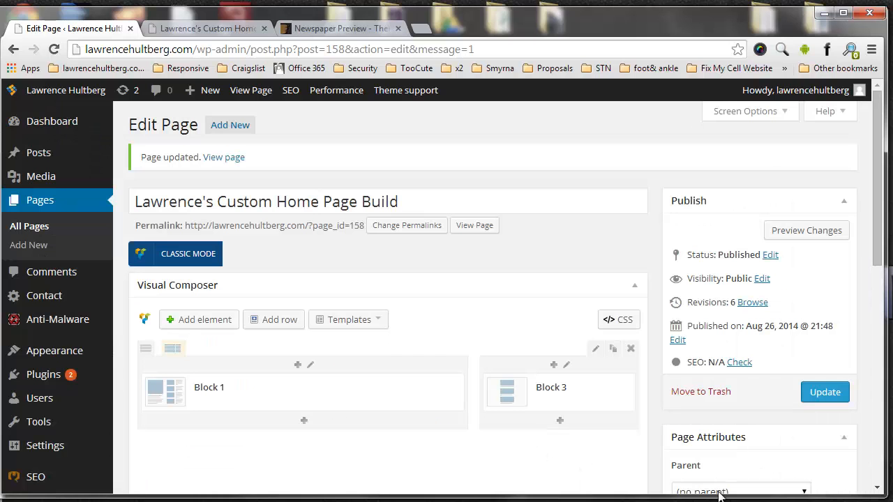
click(823, 394)
- Reload the live homepage and review Block 3's post list beside Block 1 to check the limit of 3
click(203, 34)
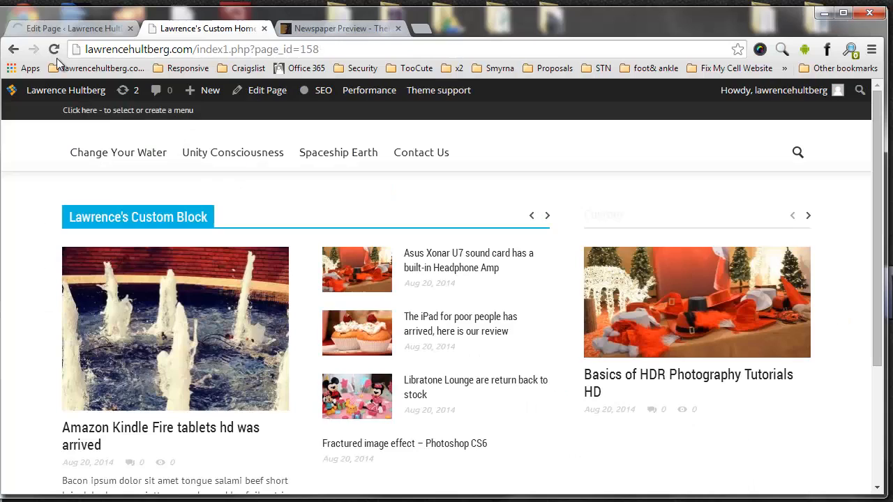
click(53, 50)
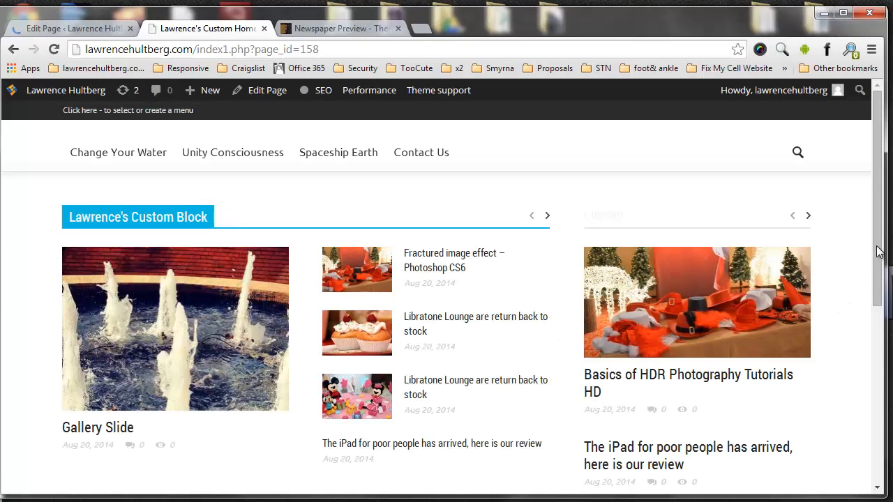
drag(881, 276, 885, 240)
scroll(401, 276, down, 1)
scroll(388, 263, down, 3)
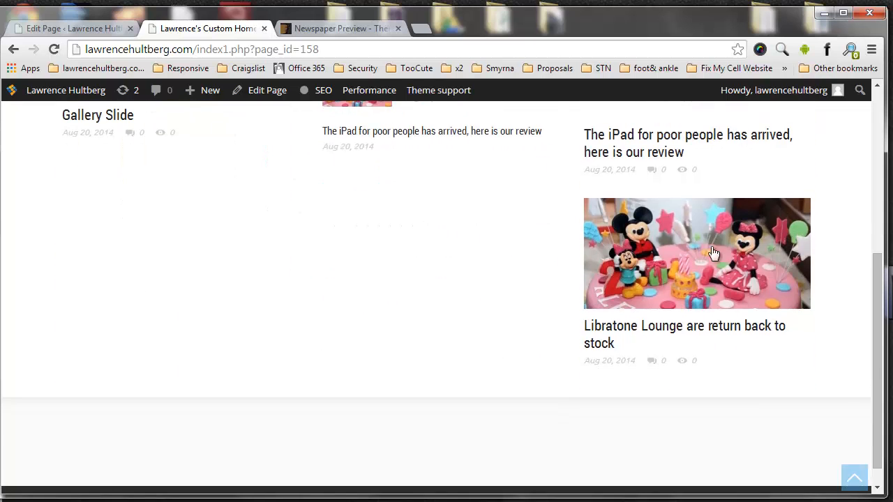
scroll(705, 251, up, 2)
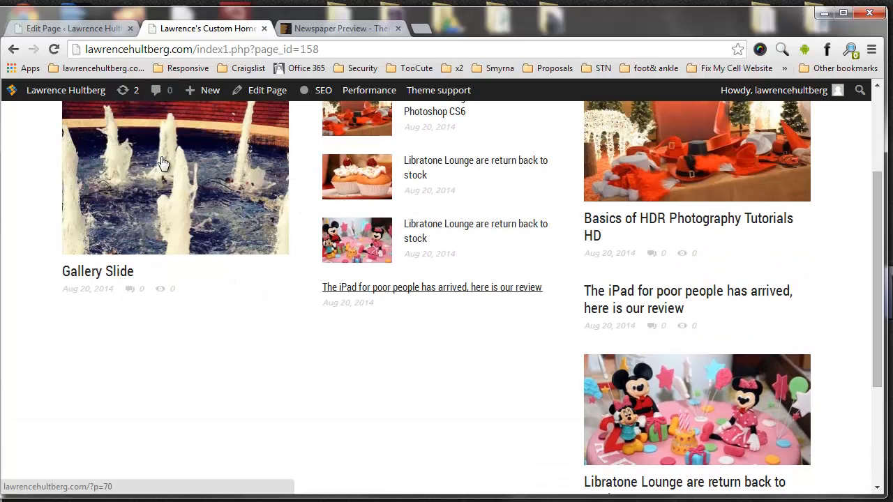
- Compare the block layout in the page editor with the empty space below Block 1 on the live homepage
click(86, 27)
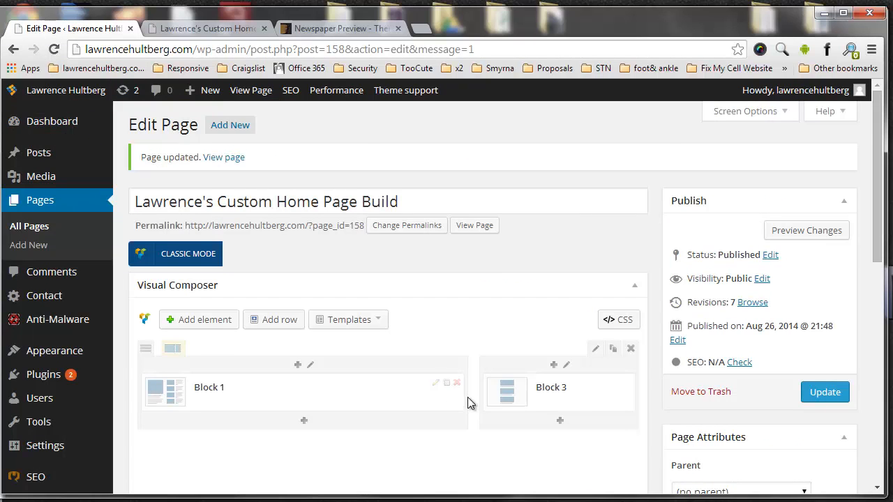
scroll(468, 399, down, 2)
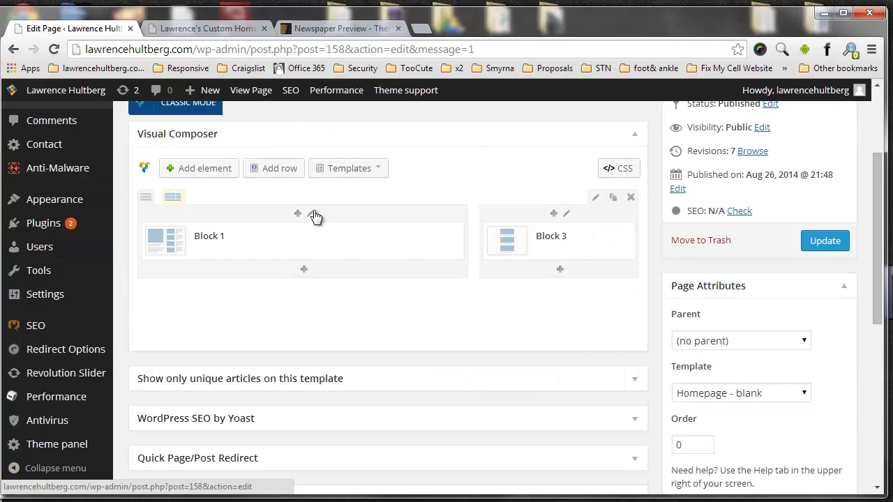
key(ctrl+Tab)
scroll(335, 261, down, 3)
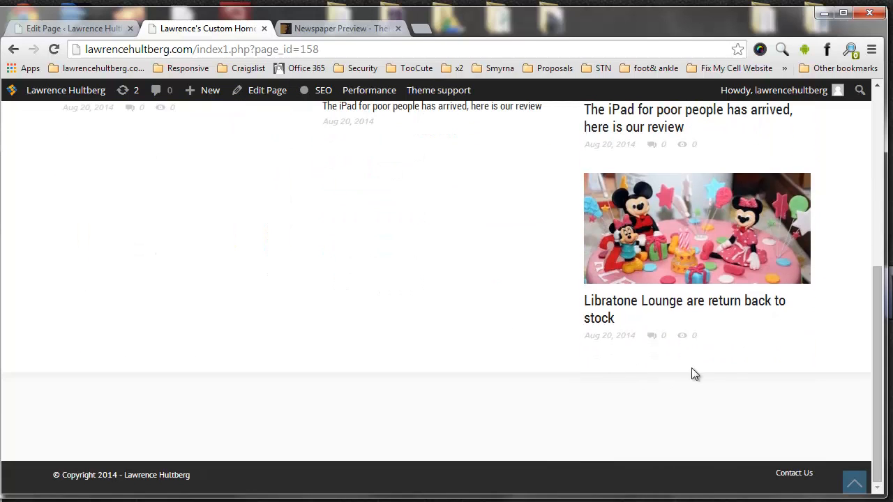
scroll(449, 281, up, 1)
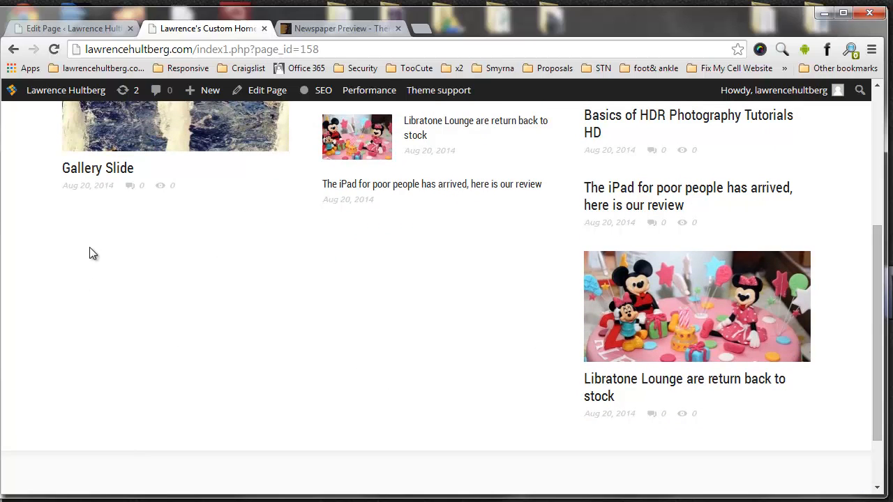
click(99, 29)
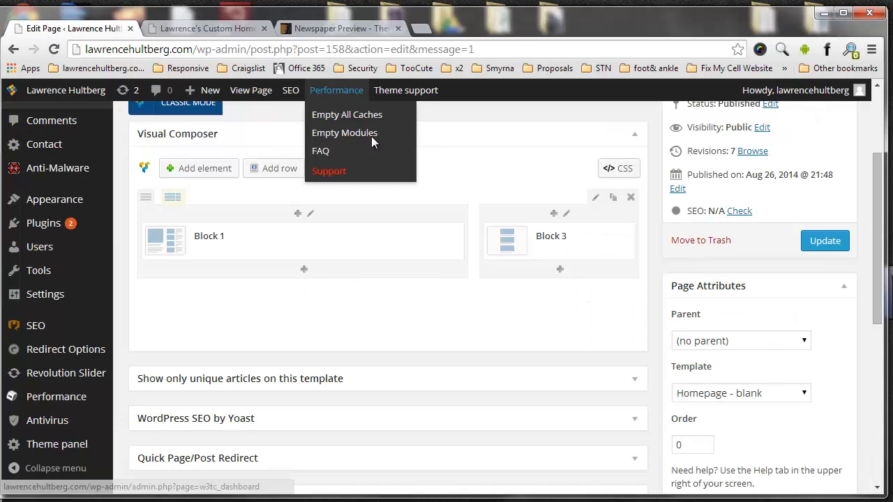
click(206, 28)
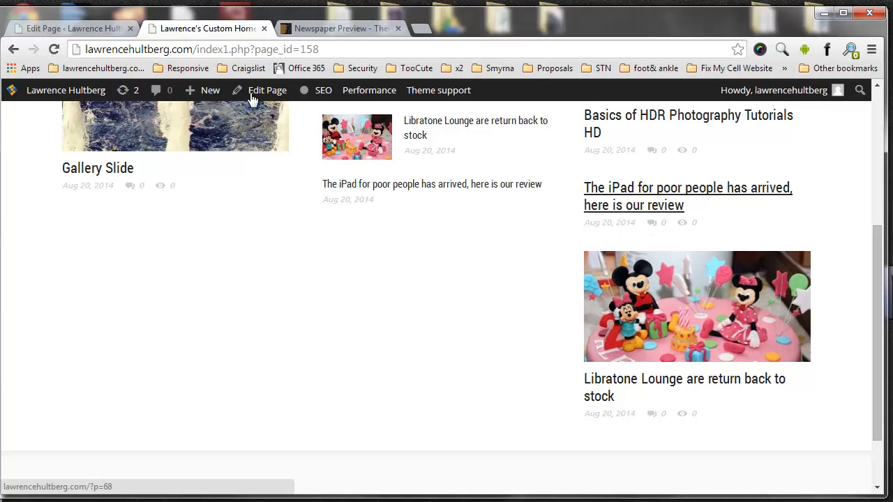
- Add an Ad box element below Block 1 in the page editor and set its adspot to content_top
click(62, 28)
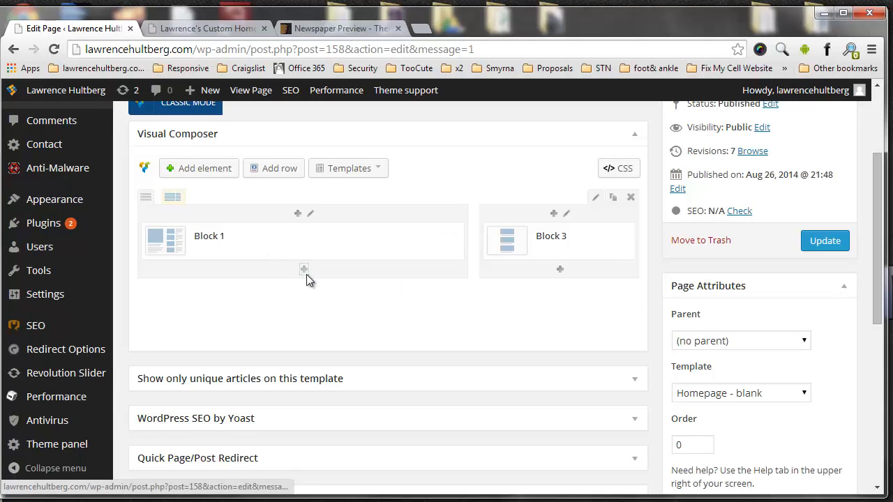
click(306, 272)
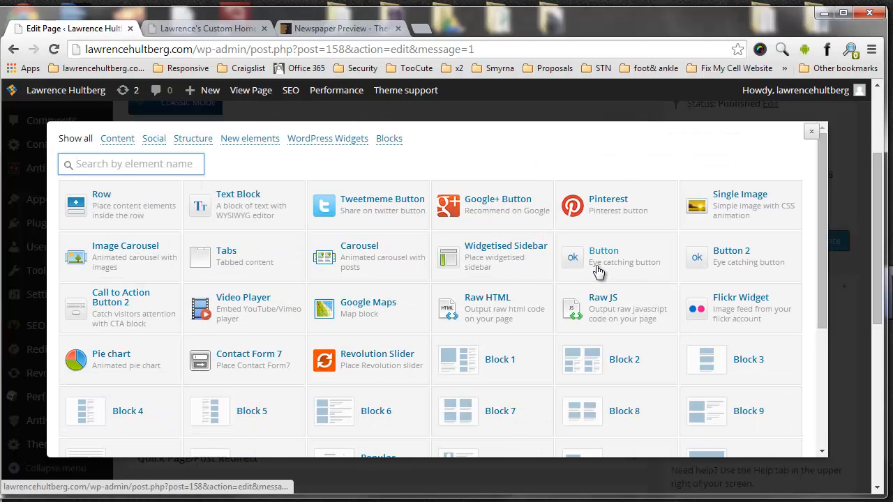
scroll(598, 272, down, 2)
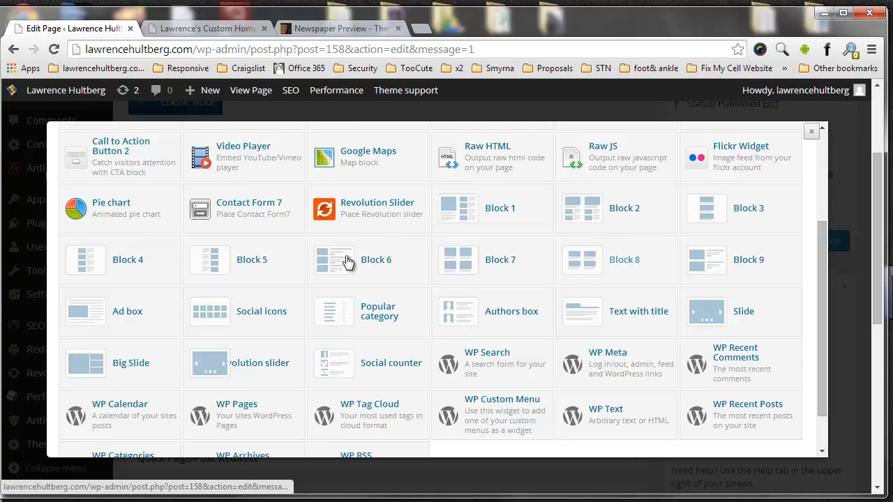
click(167, 304)
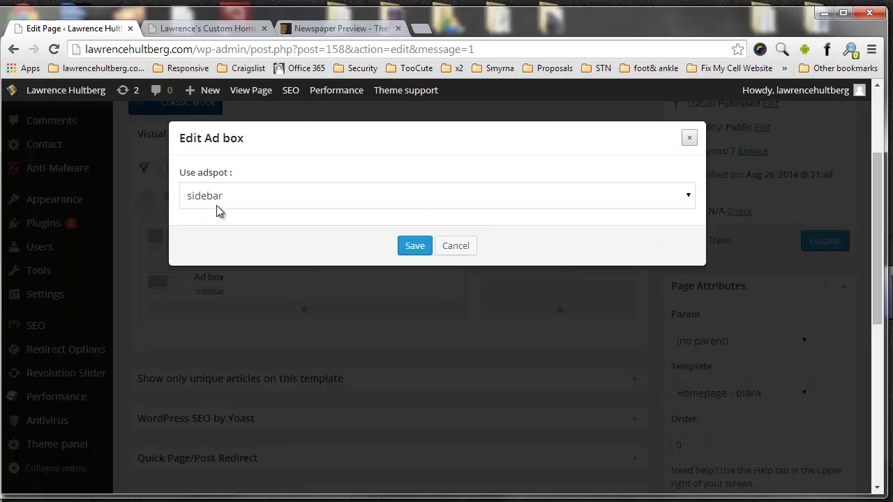
click(222, 194)
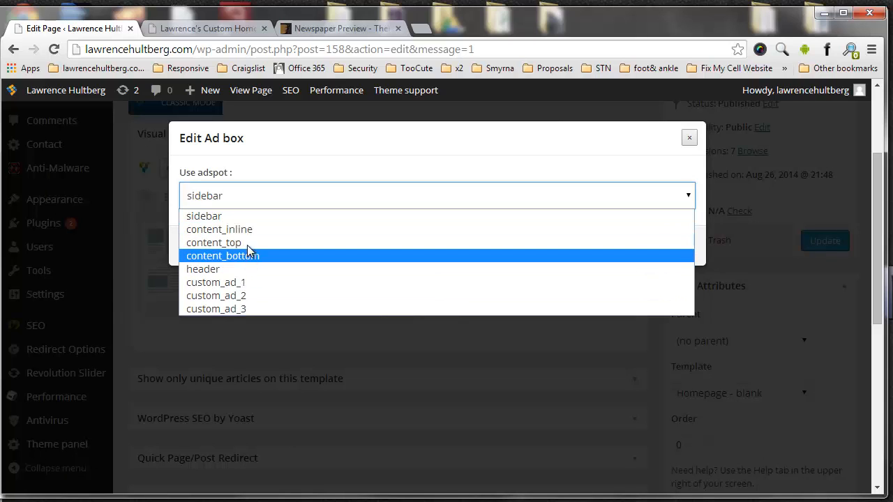
click(248, 244)
click(414, 246)
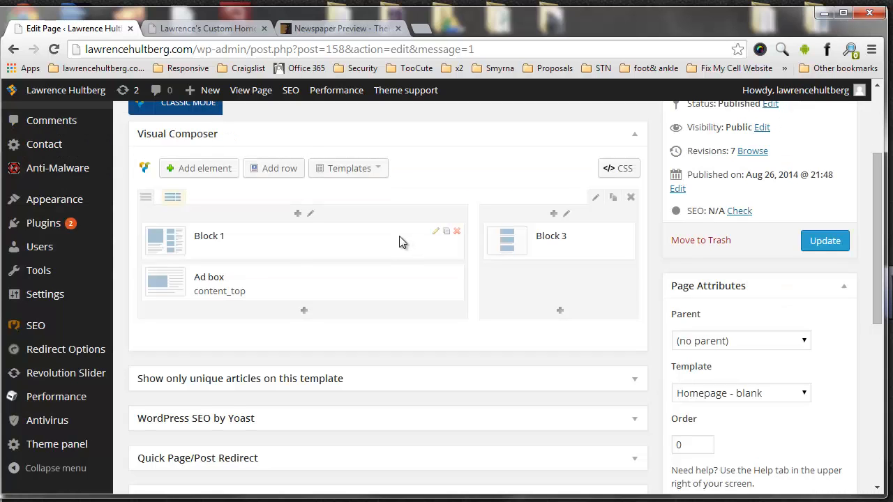
- Examine how the 728 x 90 ad banner is placed between post blocks in the Newspaper theme preview
click(213, 28)
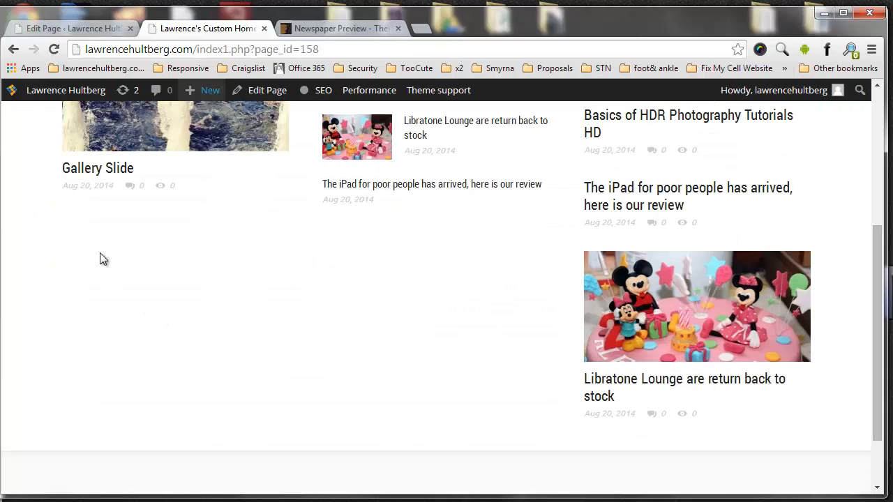
click(363, 32)
scroll(335, 287, down, 3)
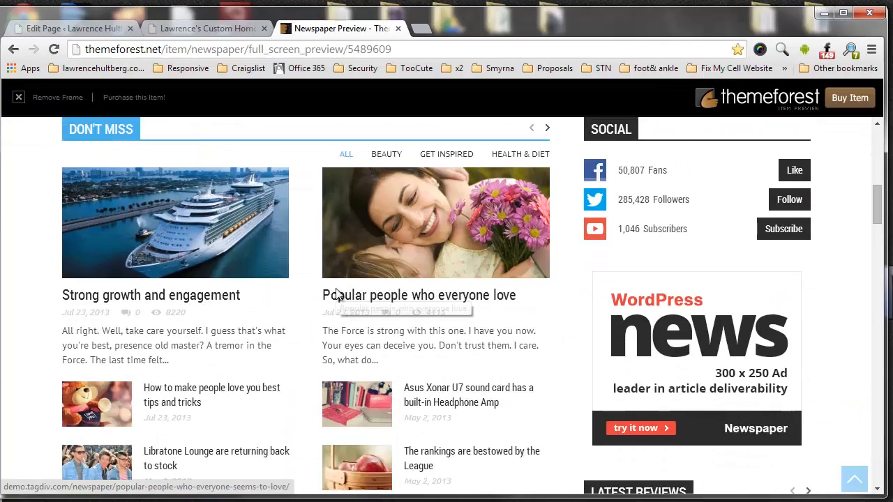
scroll(336, 291, down, 9)
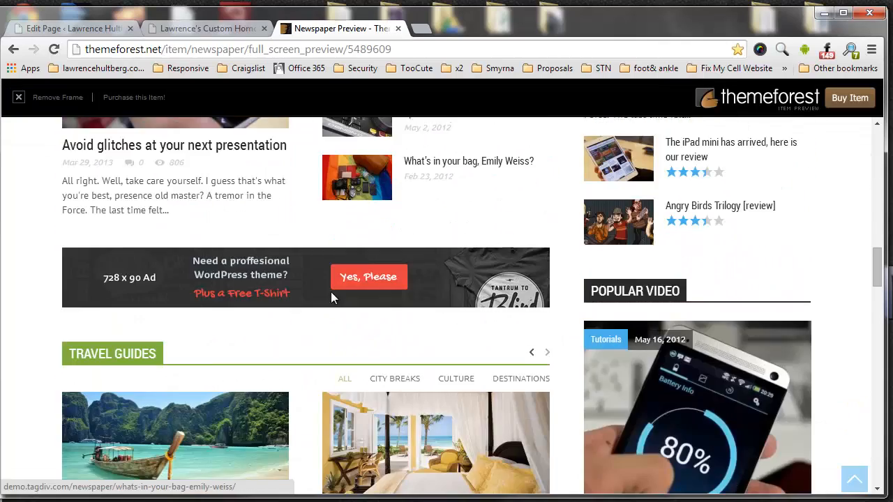
scroll(377, 283, down, 1)
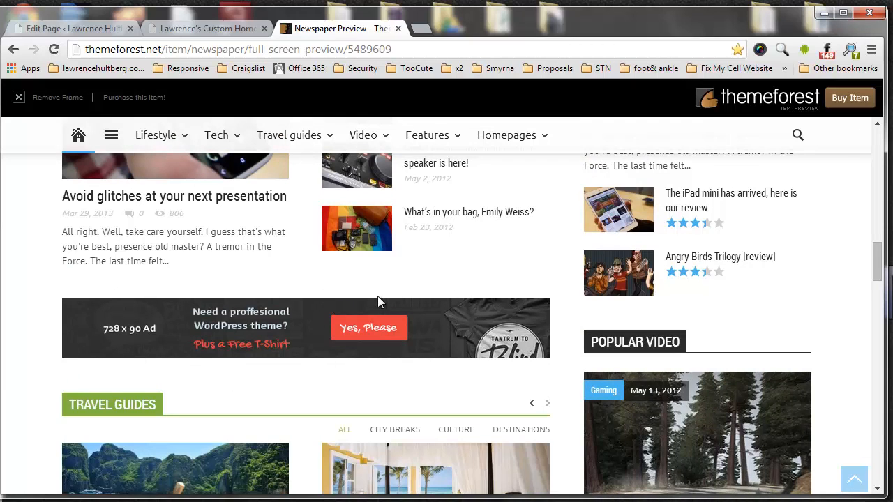
scroll(379, 299, up, 1)
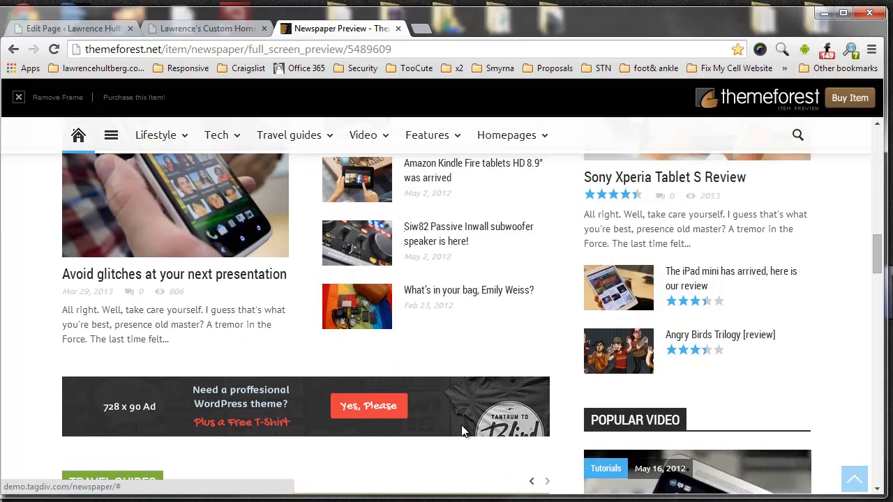
scroll(462, 431, down, 3)
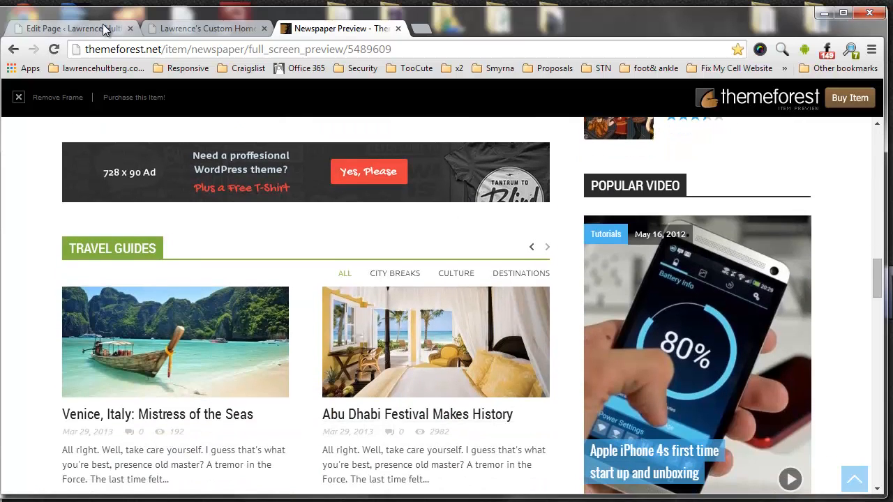
- Delete the Ad box element below Block 1 in the page editor and accept the deletion
click(103, 28)
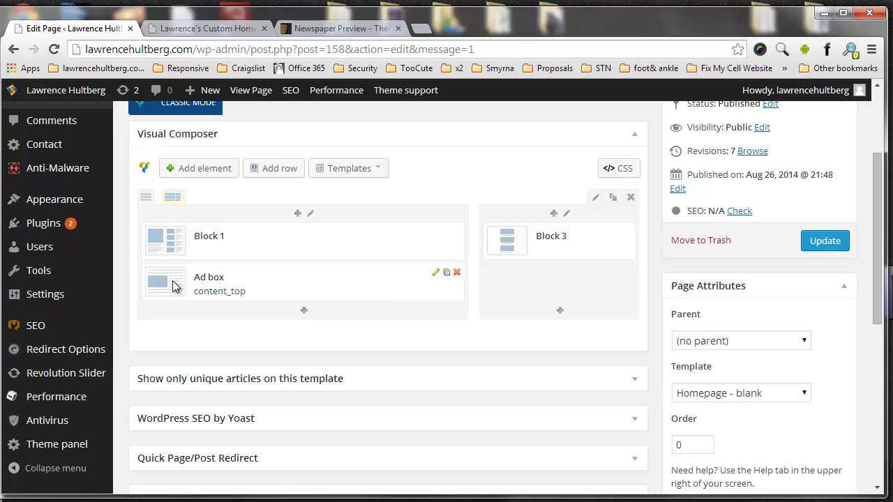
mouse_move(170, 241)
mouse_down()
mouse_move(162, 296)
mouse_move(168, 241)
mouse_up()
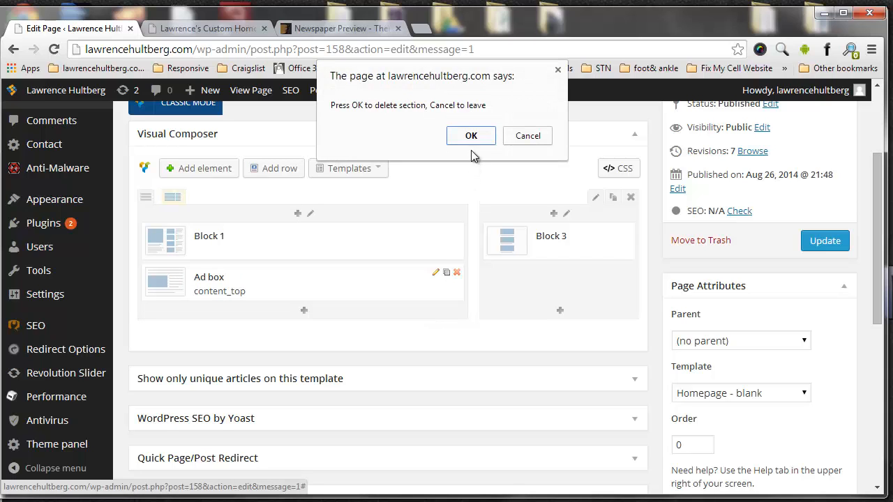
click(472, 136)
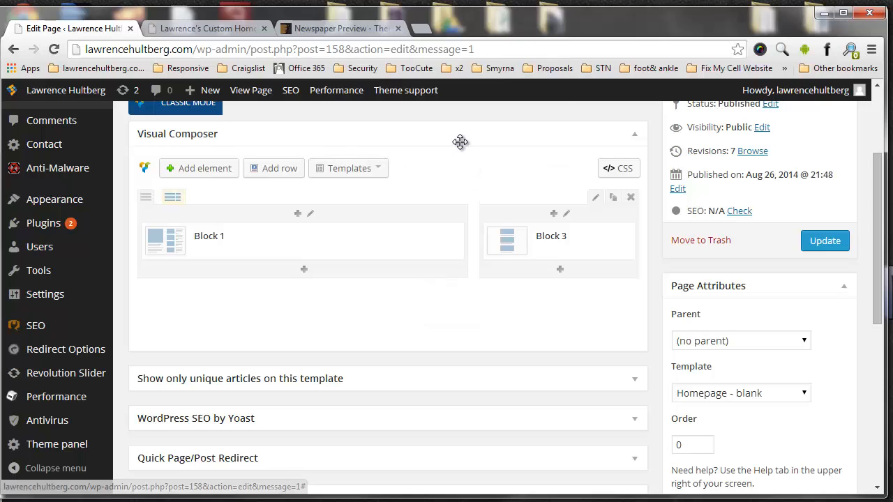
- Delete the row holding Block 1 and Block 3, update the page and reload the live homepage
click(632, 199)
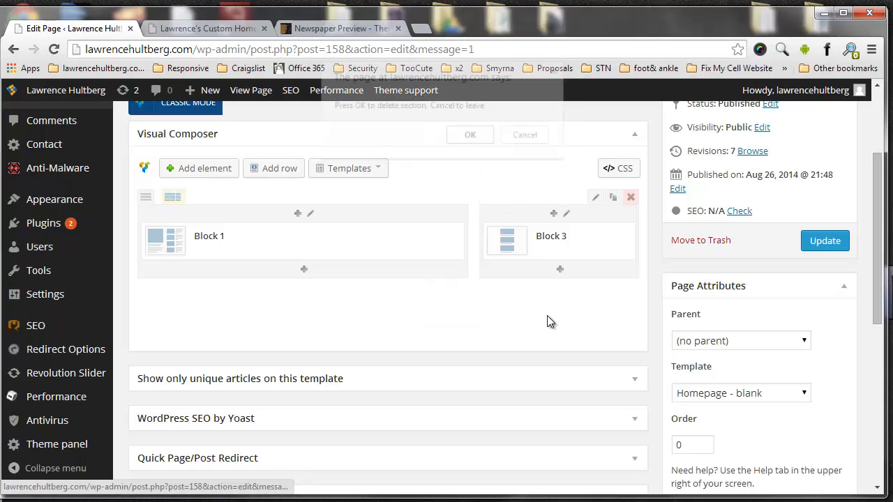
click(471, 136)
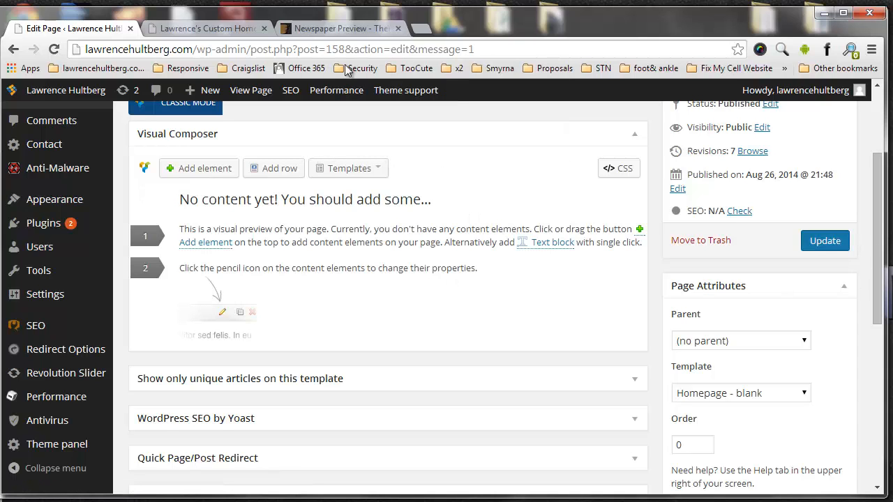
click(826, 241)
click(202, 28)
key(F5)
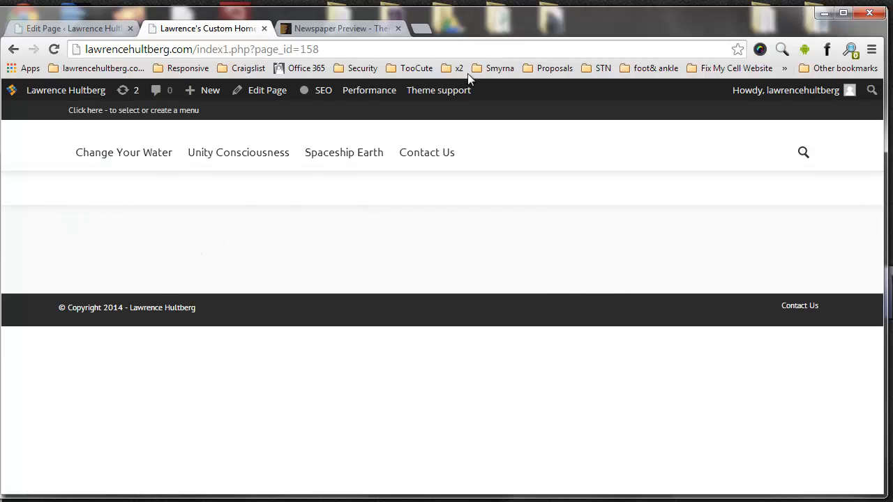
- Load the Homepage - Magazinly template into the empty Visual Composer layout in the page editor
click(55, 29)
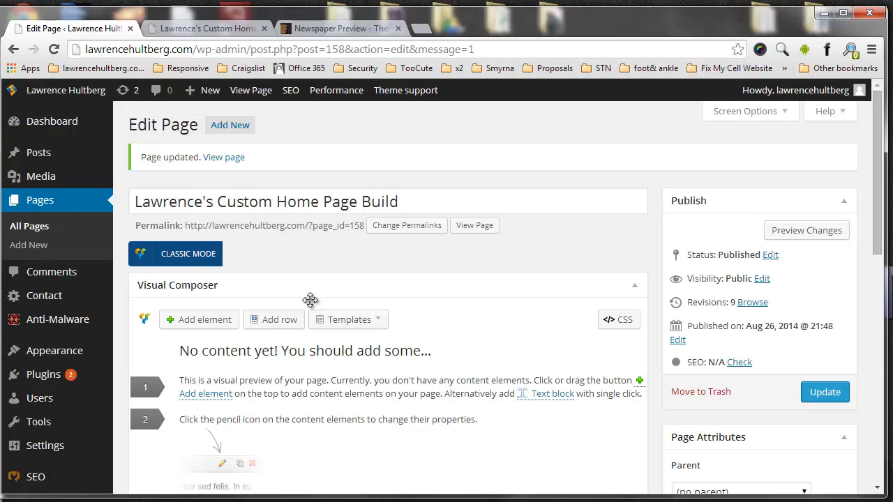
click(370, 322)
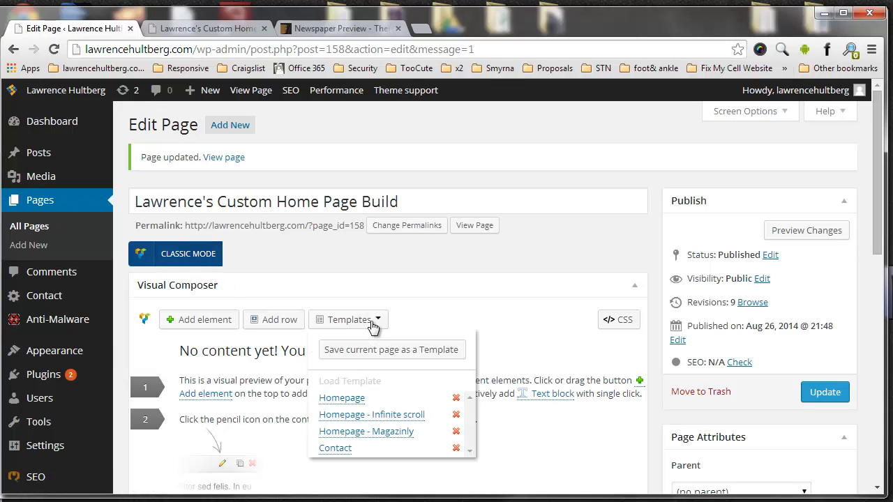
scroll(368, 384, down, 2)
click(365, 237)
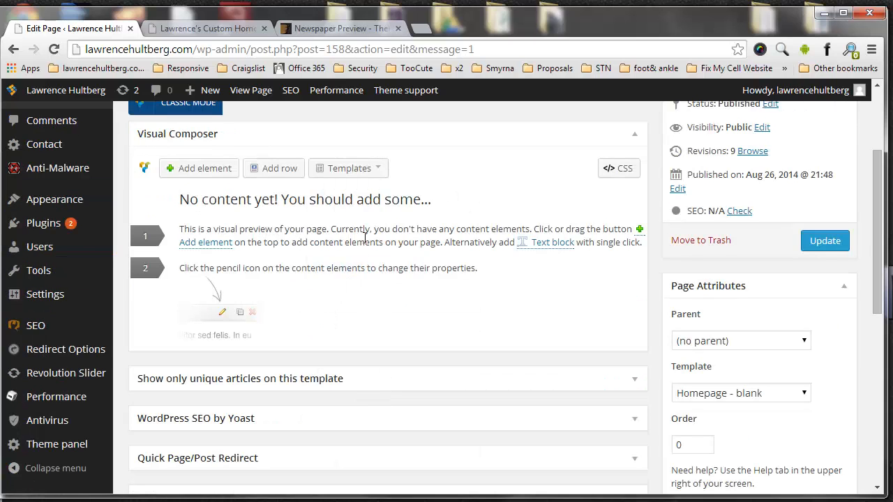
click(354, 175)
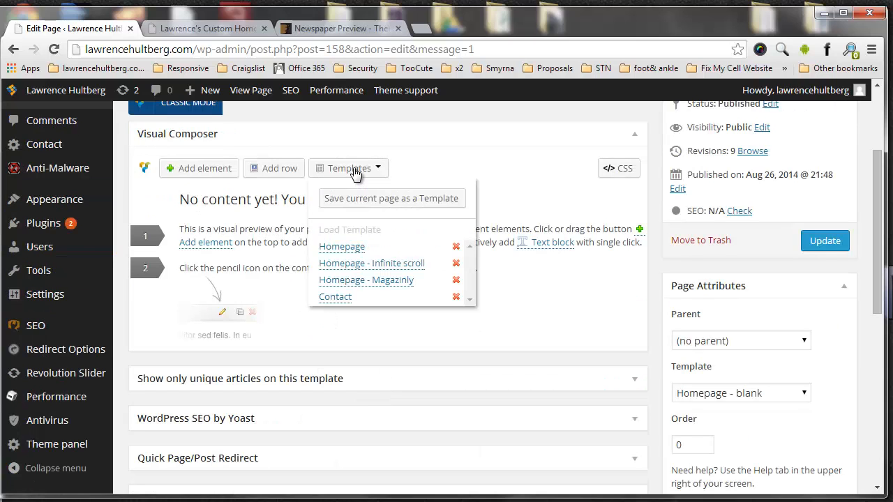
click(351, 283)
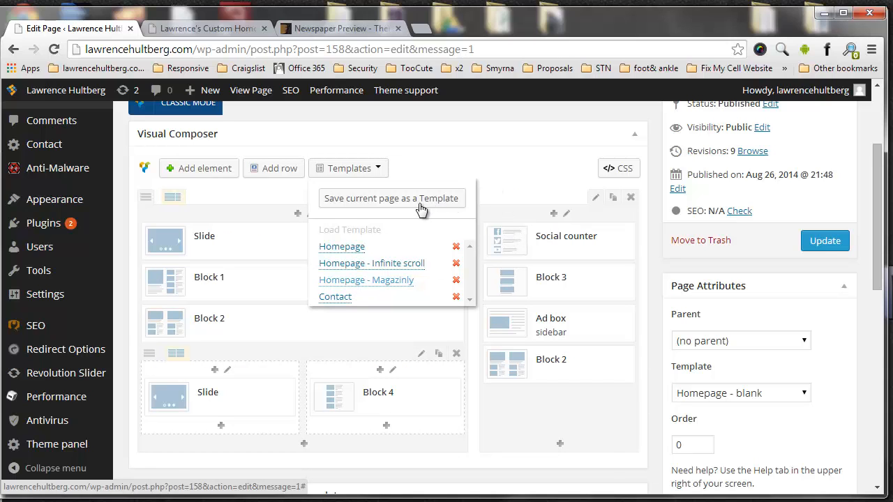
- Save the current page as a template named with the site owner's first name in possessive form followed by "Custom Homepage"
click(371, 199)
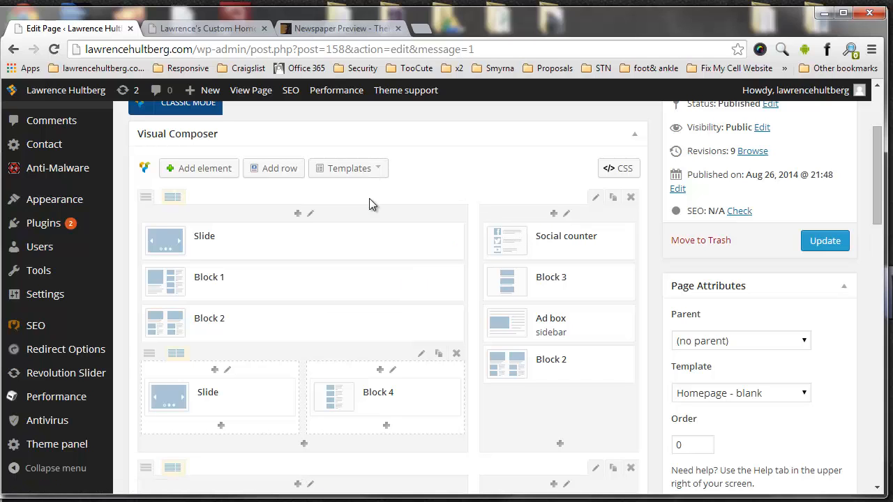
click(357, 174)
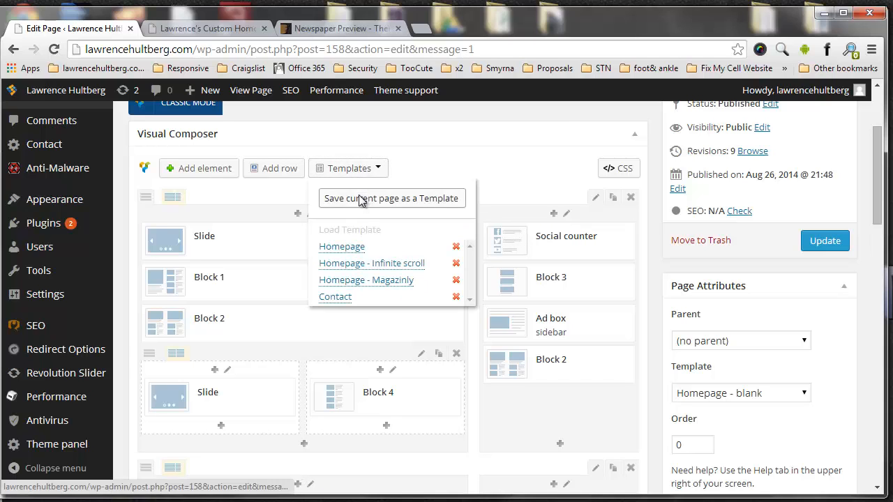
click(368, 199)
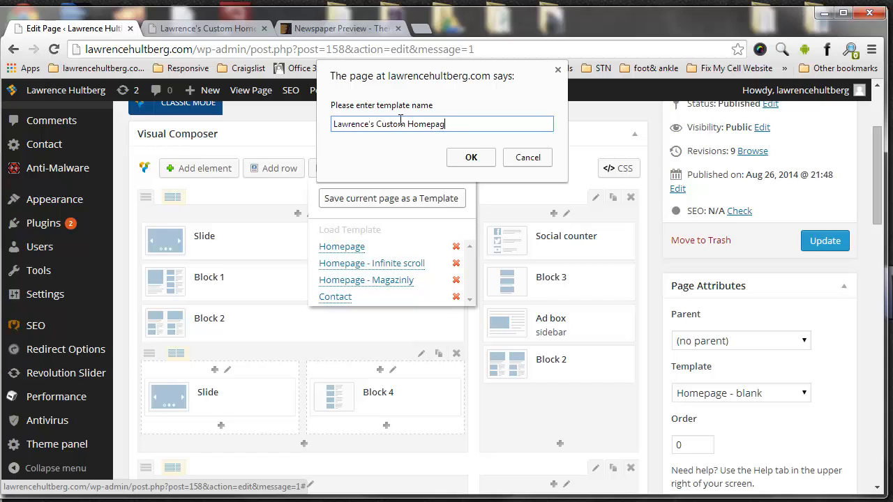
click(471, 157)
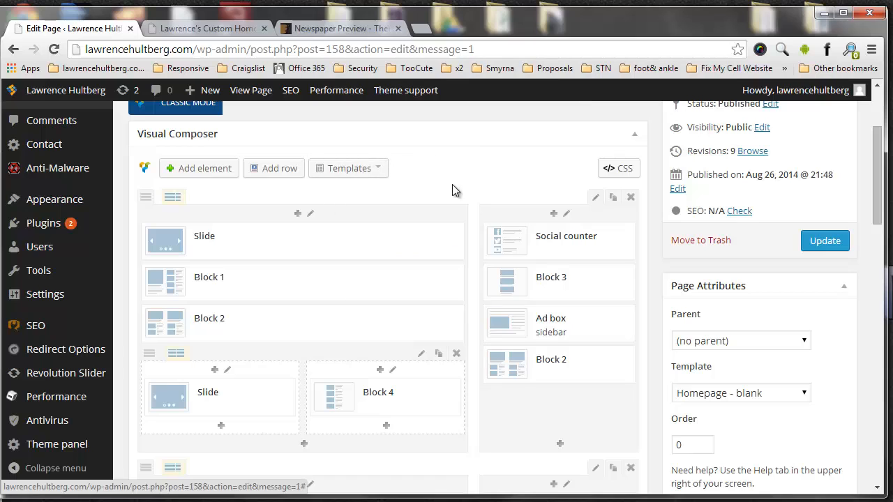
click(359, 173)
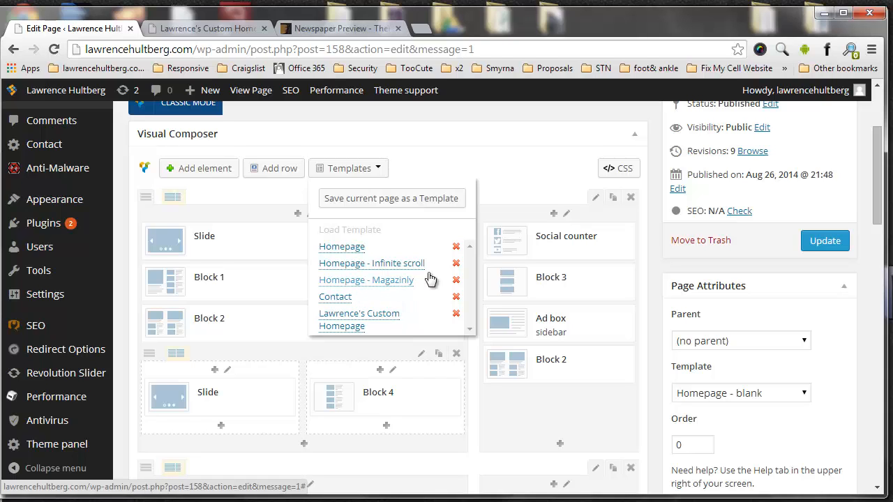
click(475, 166)
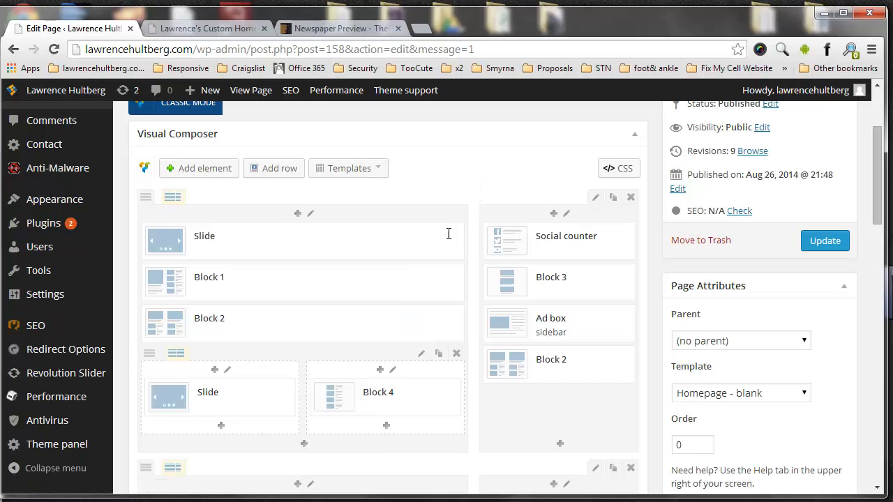
- Update the page with the loaded template layout and reload the live homepage
click(827, 240)
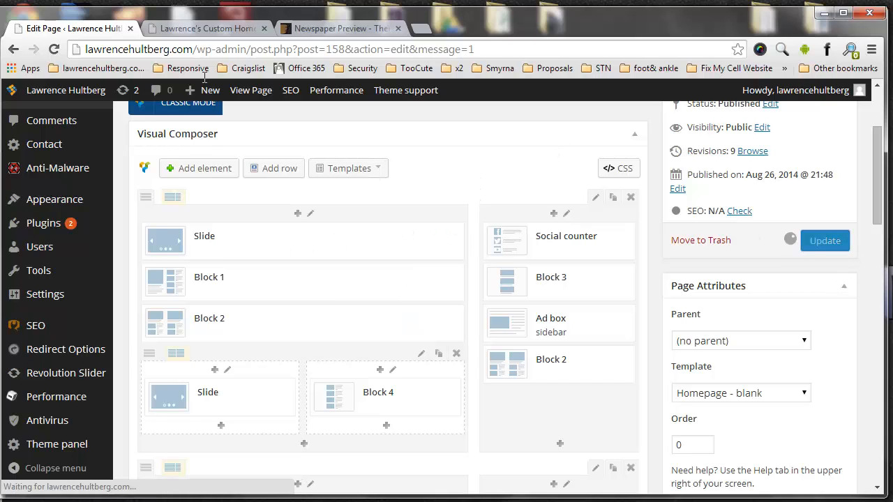
click(220, 27)
key(F5)
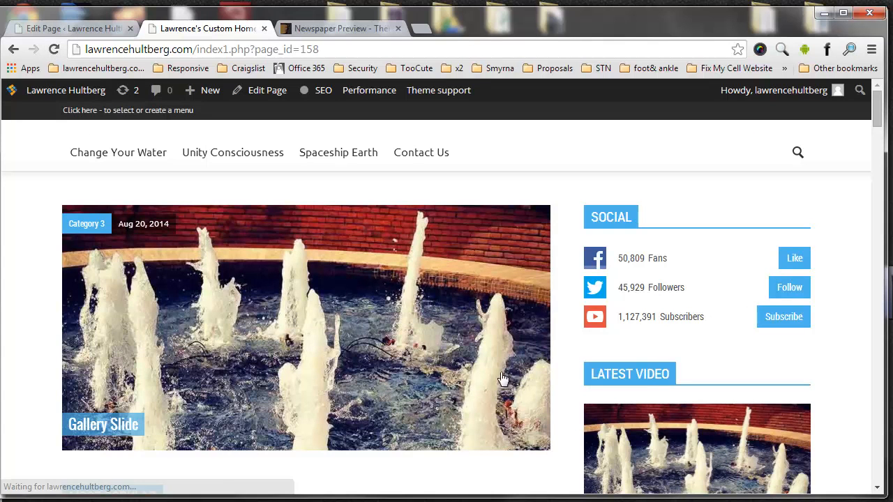
- Advance the post slideshow at the top of the live homepage by two slides
scroll(176, 252, down, 1)
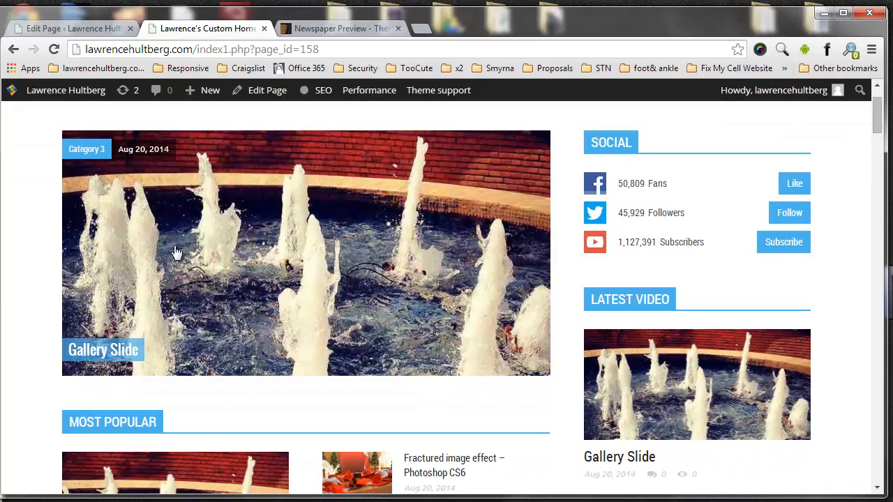
click(541, 256)
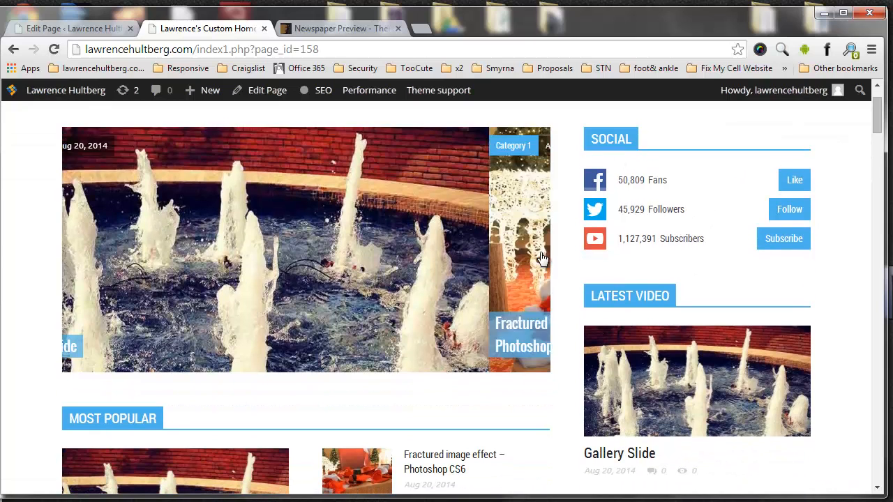
click(541, 257)
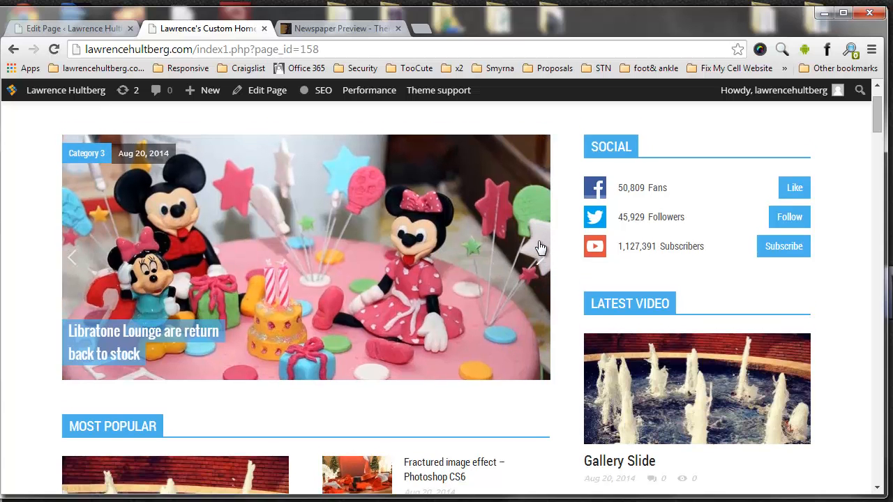
- Examine the Most Popular posts and the Latest Video sidebar block on the live homepage
scroll(541, 247, up, 1)
scroll(539, 244, down, 3)
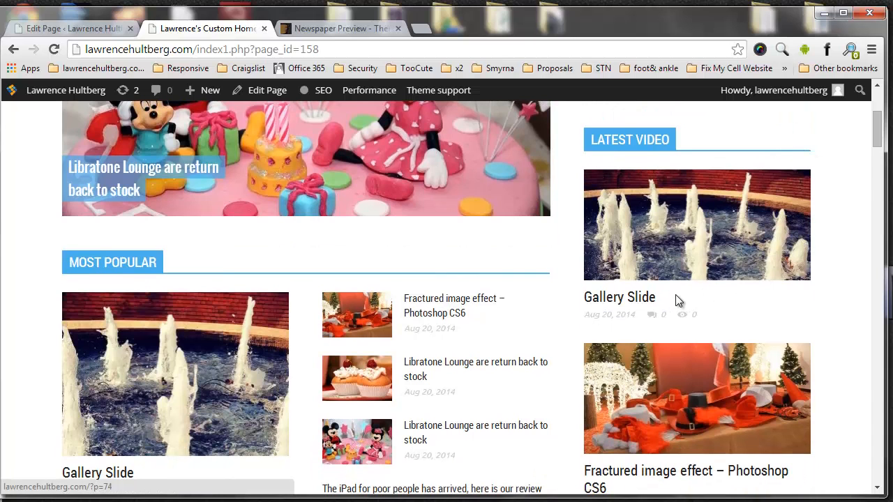
scroll(669, 265, down, 1)
scroll(669, 258, down, 5)
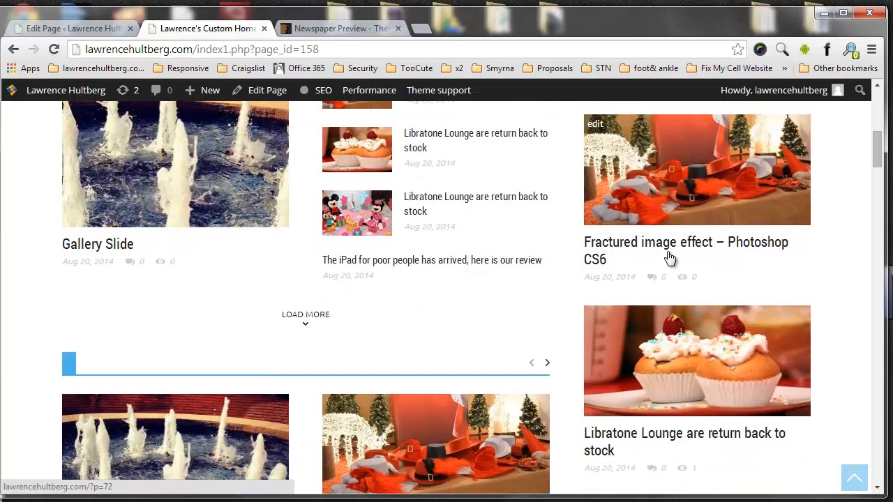
scroll(660, 247, up, 6)
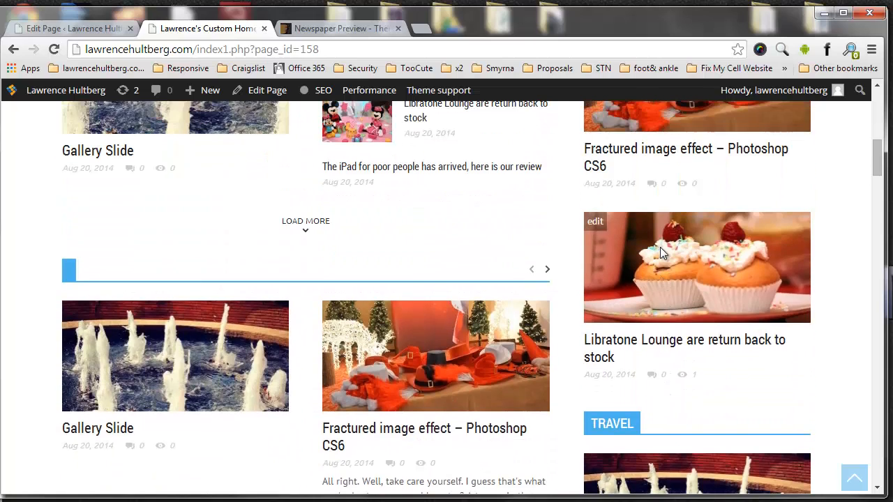
scroll(654, 269, down, 3)
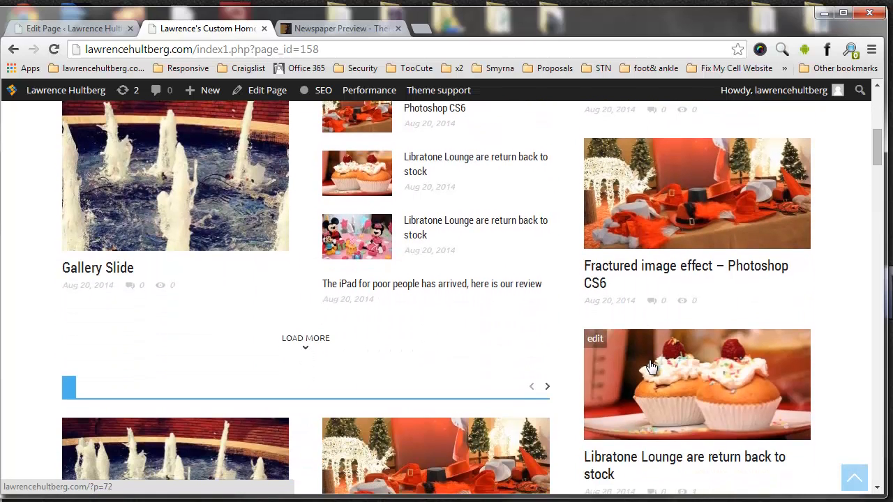
scroll(649, 370, down, 2)
scroll(634, 208, up, 2)
scroll(653, 233, up, 2)
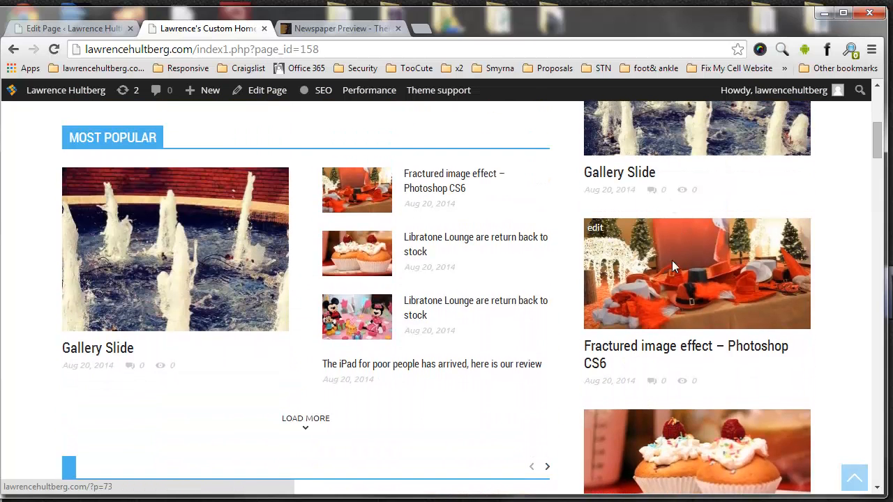
scroll(656, 161, up, 3)
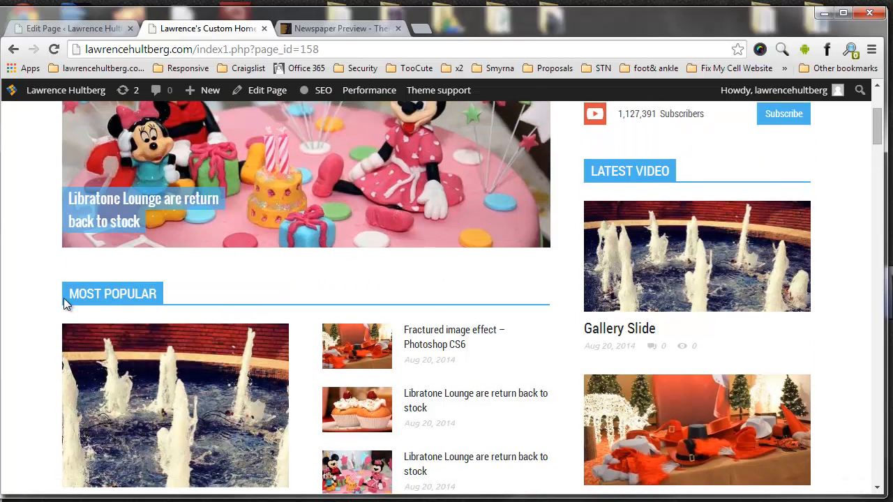
- Load more posts twice in the Most Popular block on the live homepage and review the added posts
scroll(205, 293, down, 1)
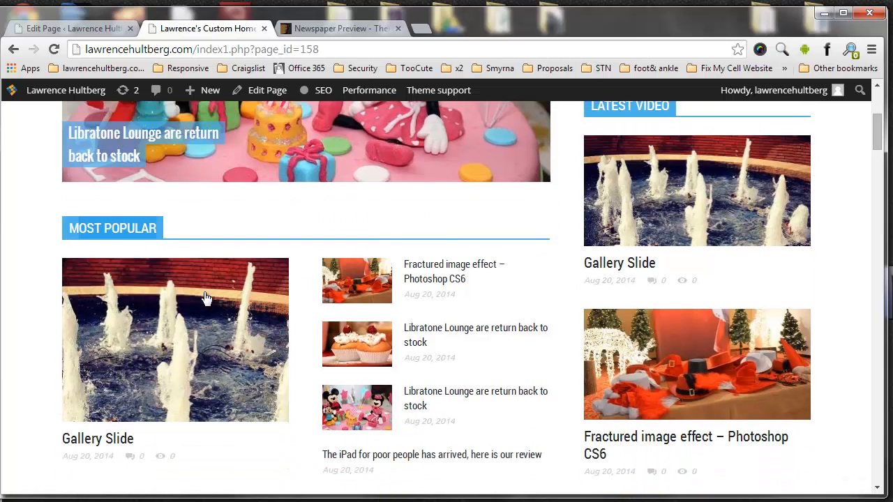
scroll(206, 286, down, 2)
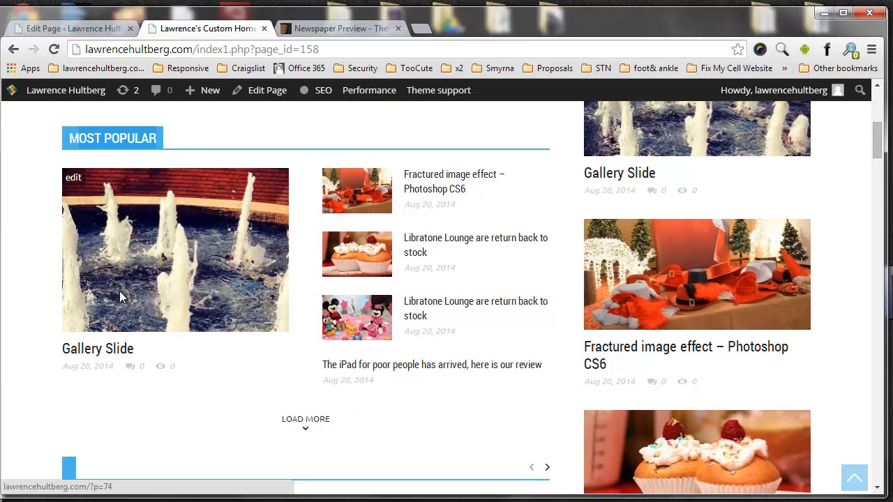
scroll(205, 305, down, 2)
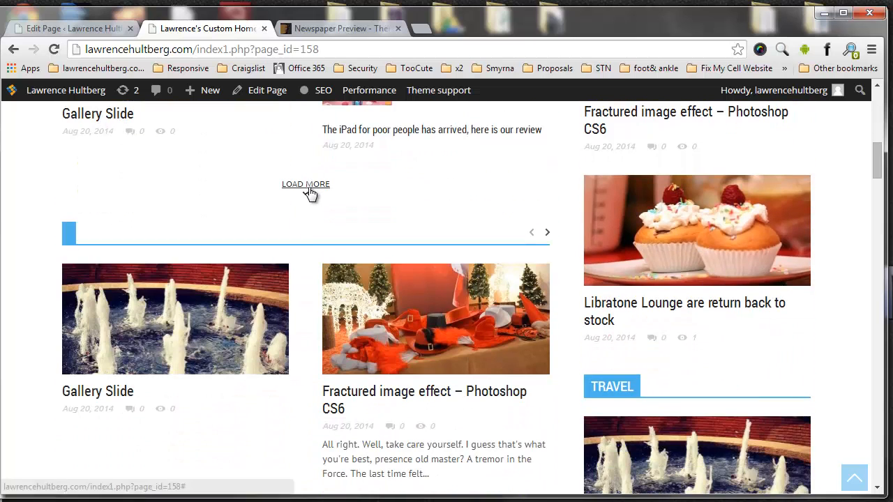
click(307, 186)
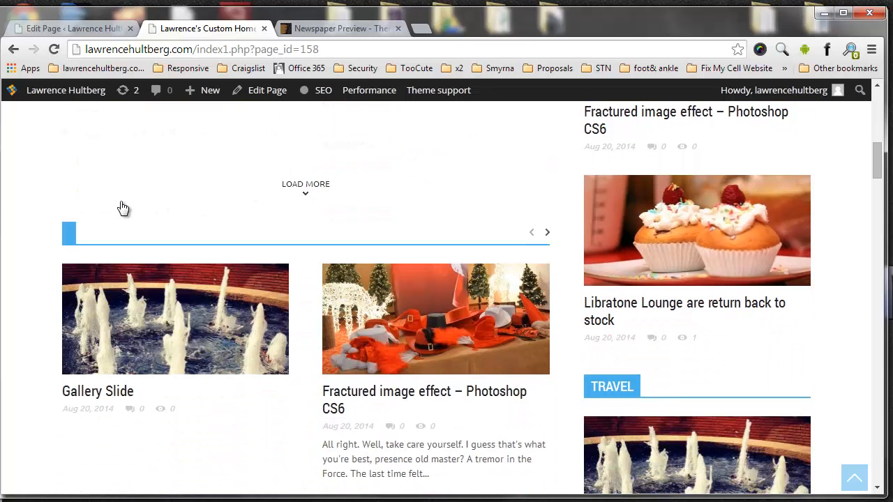
scroll(113, 198, down, 1)
scroll(114, 198, down, 3)
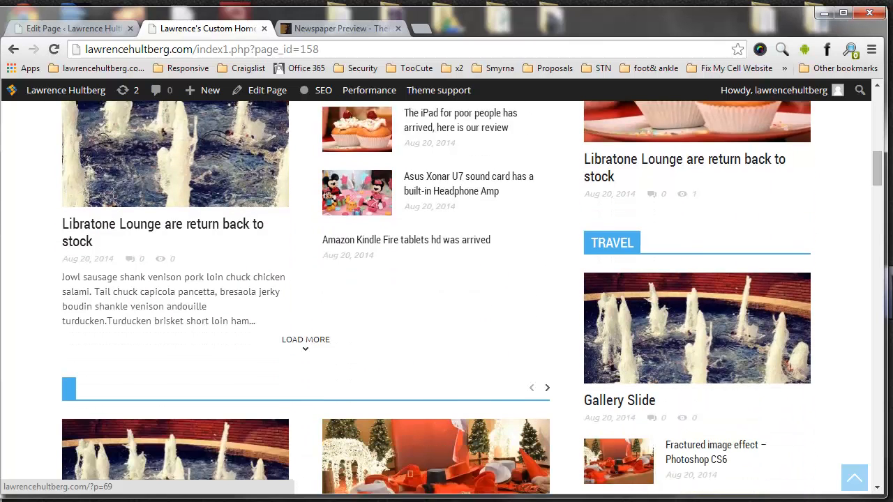
click(310, 257)
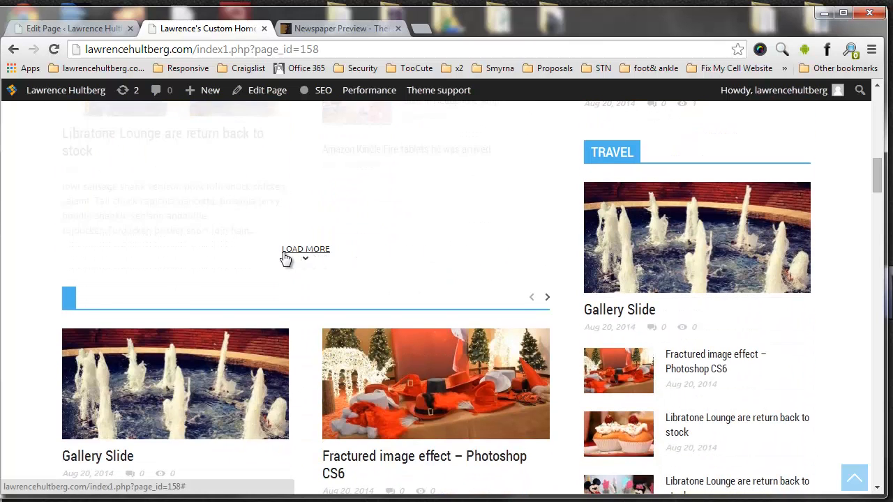
scroll(210, 254, down, 2)
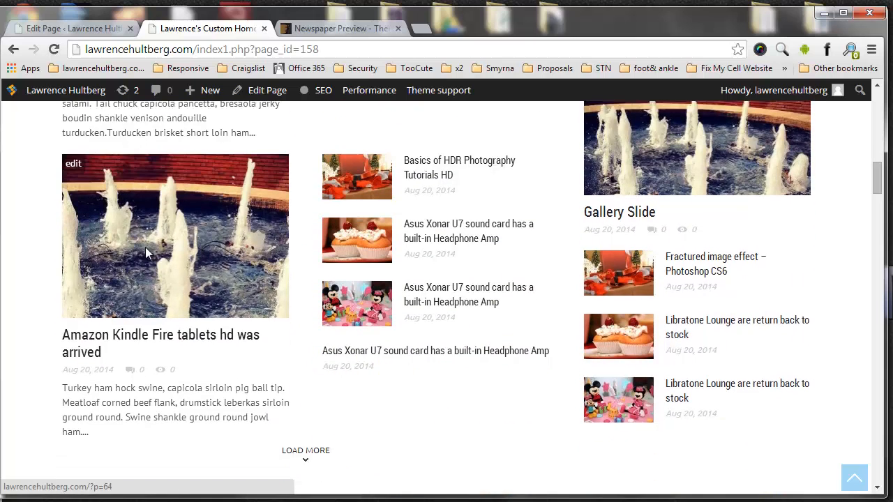
- Examine the custom home page's sliders, post blocks and sidebar down to the footer, paging one post block forward, and return to the top
scroll(146, 252, down, 5)
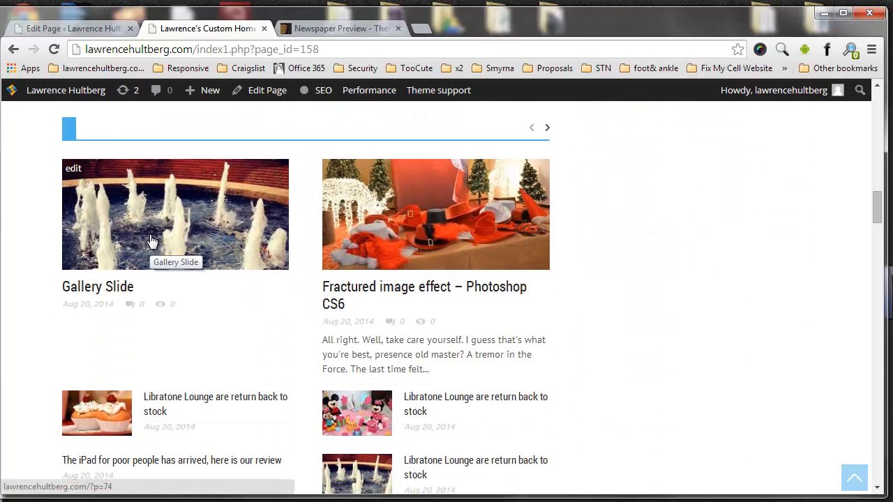
scroll(75, 181, up, 1)
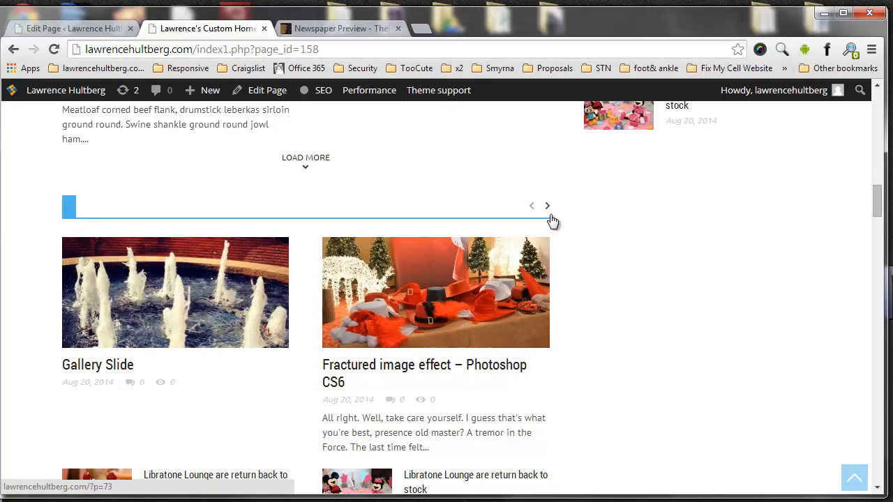
click(547, 208)
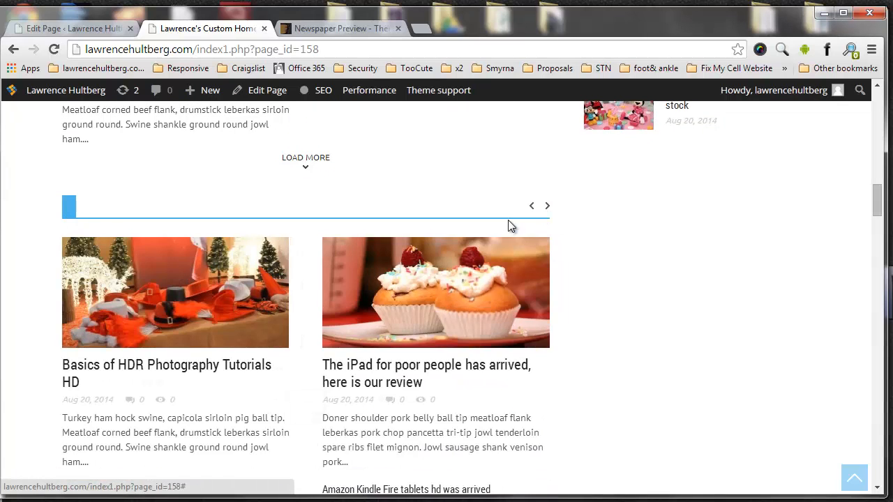
scroll(508, 225, down, 1)
scroll(509, 227, down, 8)
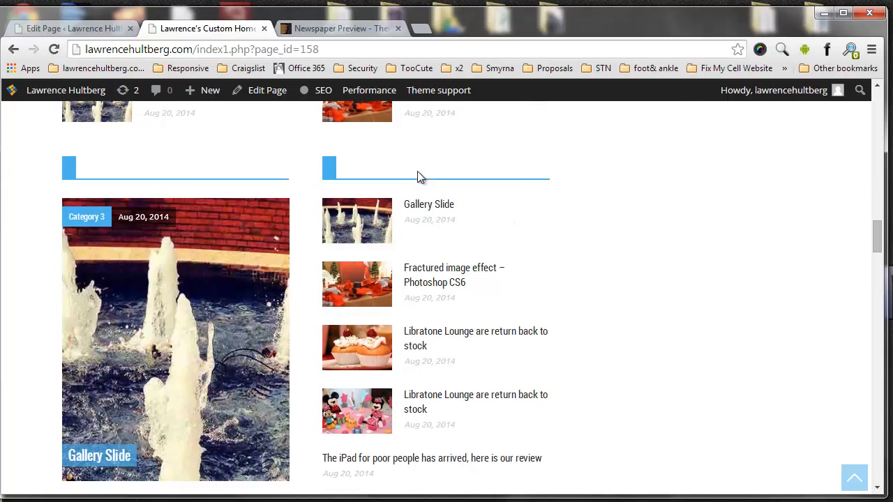
scroll(66, 180, up, 1)
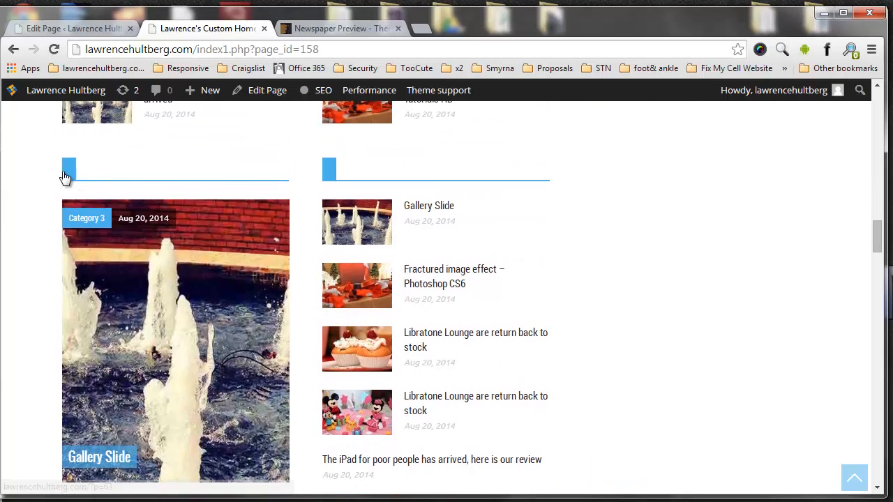
scroll(390, 233, down, 3)
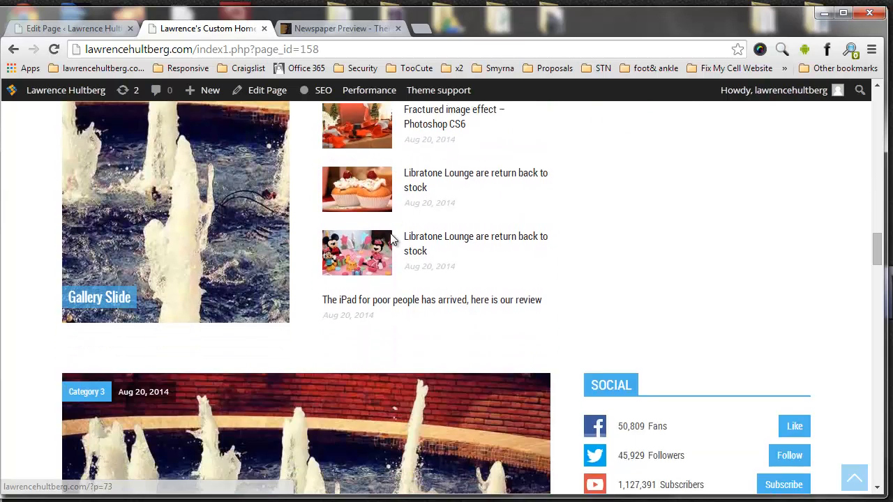
scroll(273, 263, down, 2)
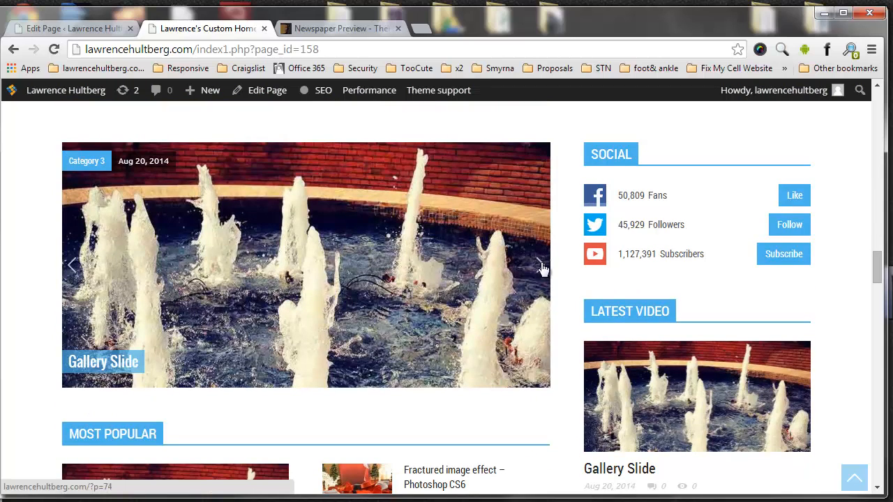
scroll(654, 259, down, 4)
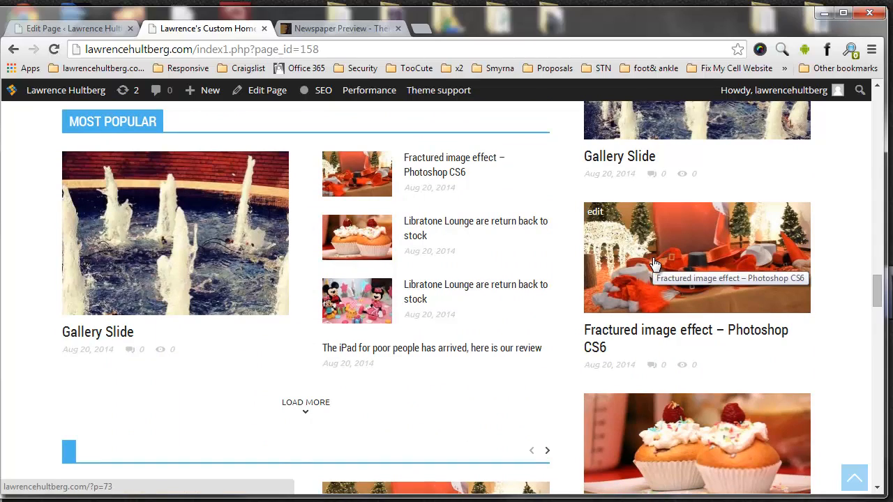
scroll(255, 293, down, 2)
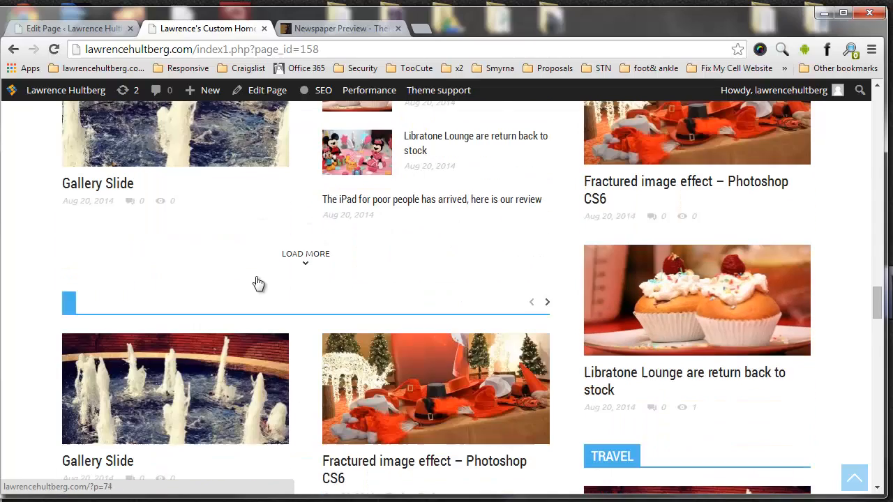
scroll(258, 283, down, 10)
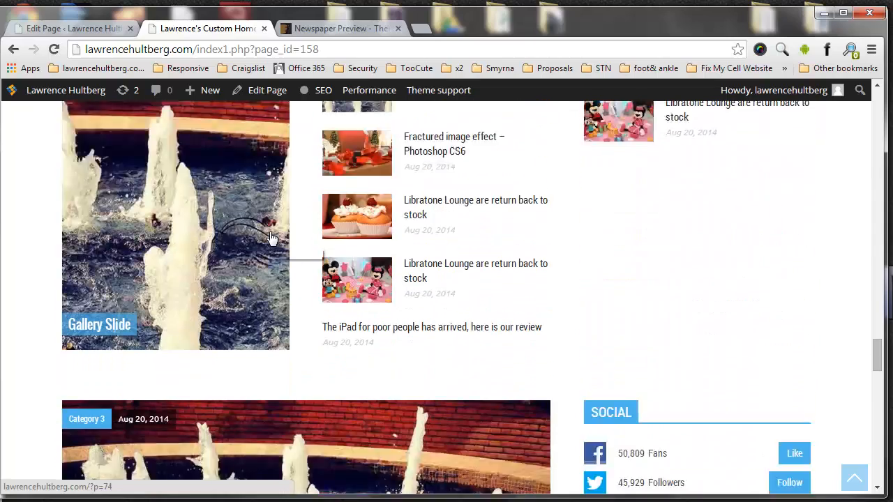
scroll(270, 239, down, 11)
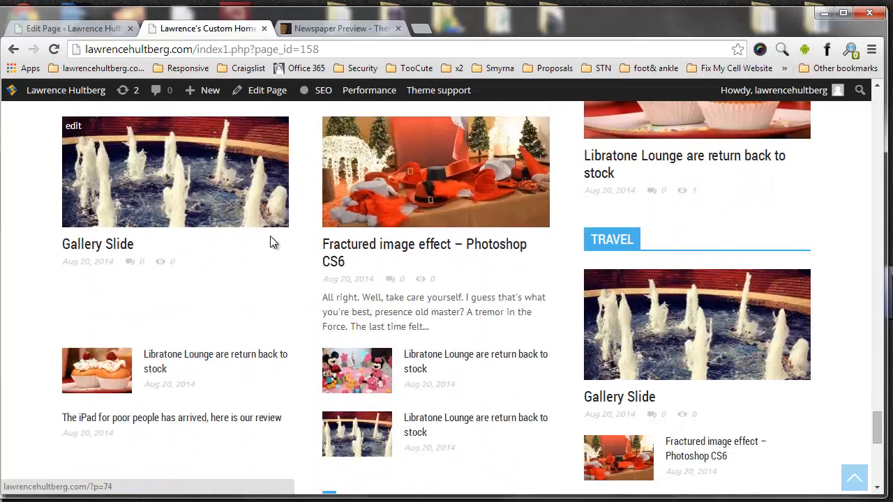
scroll(271, 241, down, 8)
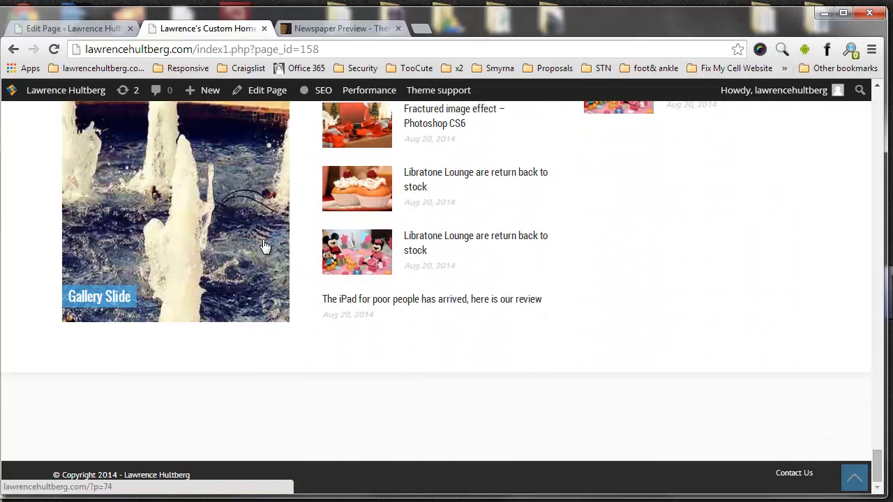
scroll(264, 244, up, 2)
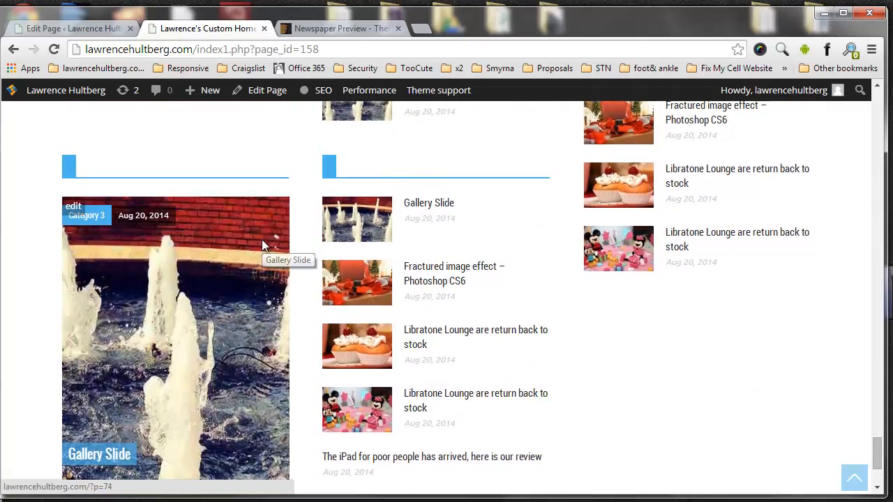
scroll(262, 244, up, 15)
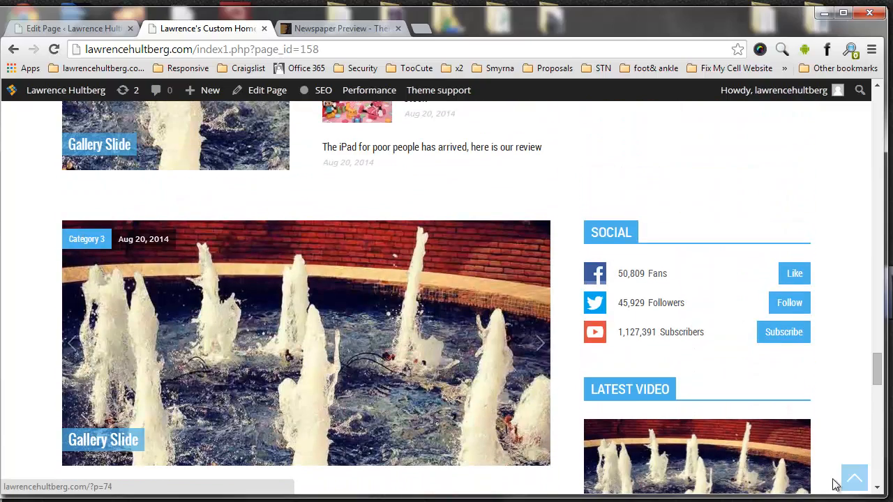
click(854, 478)
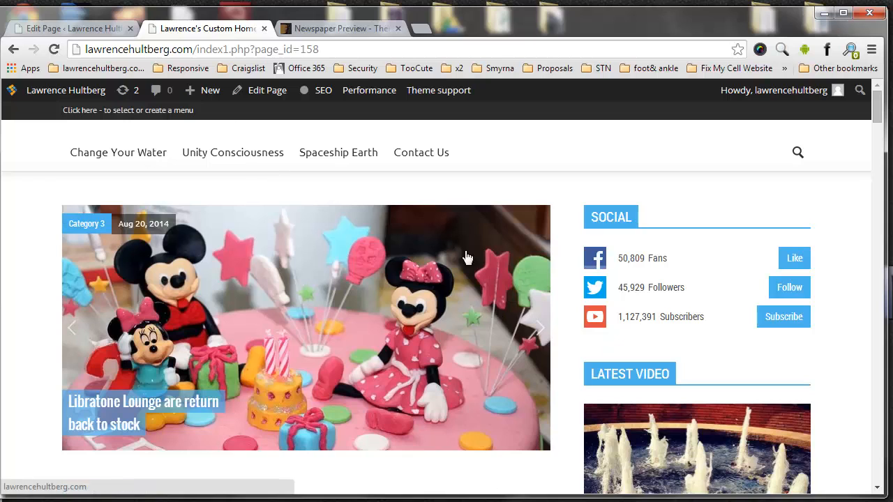
- Return to the page editor, review the Visual Composer template list and row layout, and compare it with the live page
click(93, 30)
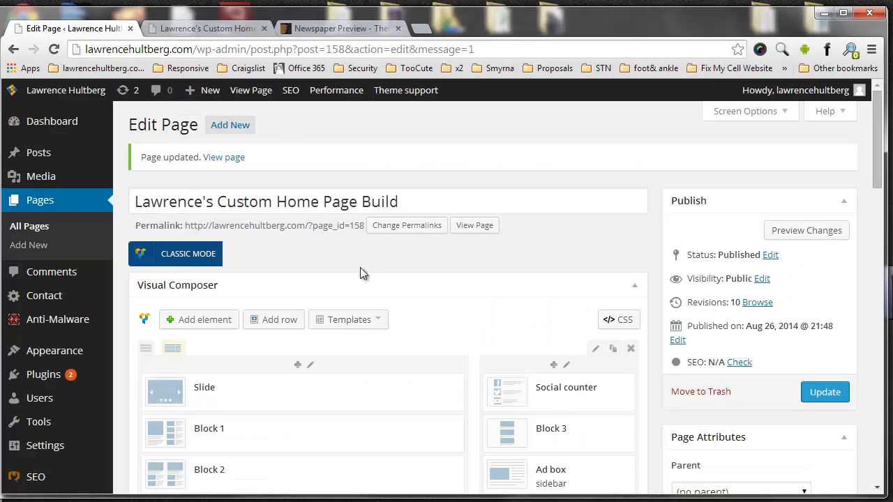
click(361, 321)
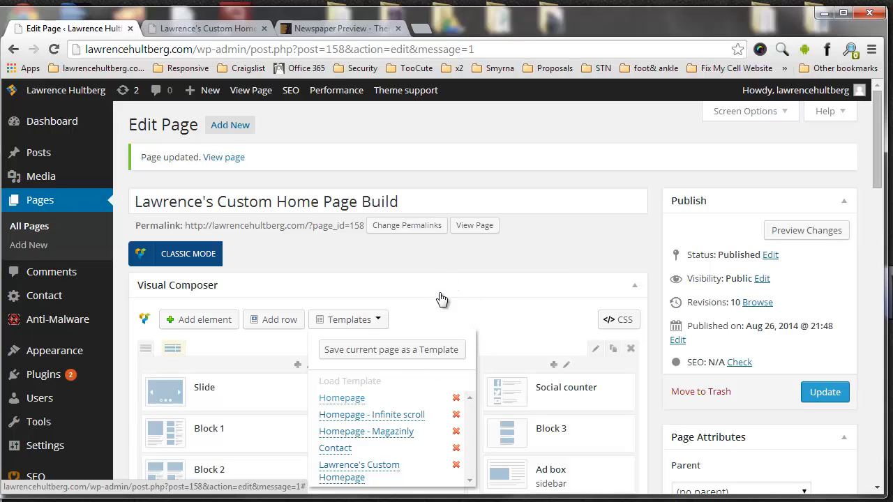
scroll(488, 314, down, 4)
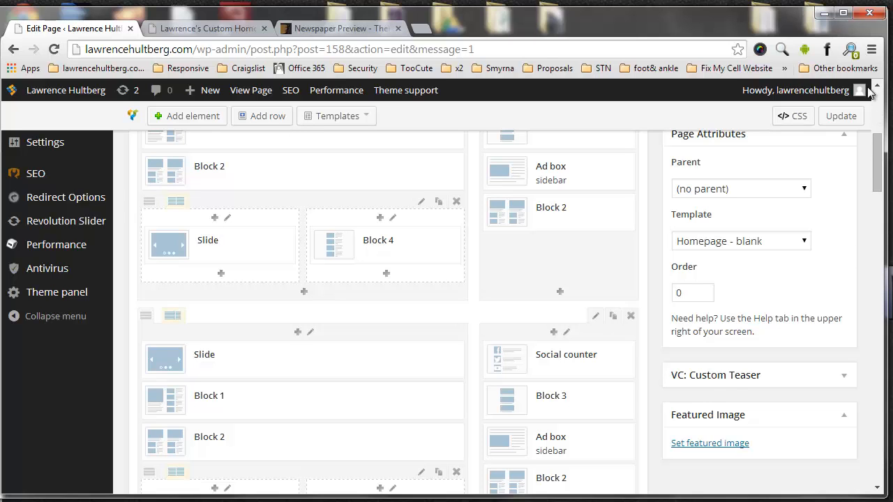
click(187, 32)
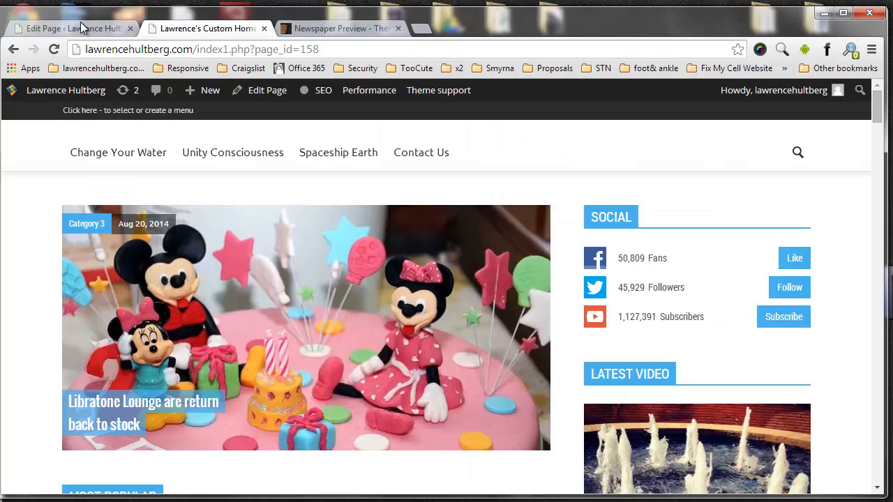
click(83, 28)
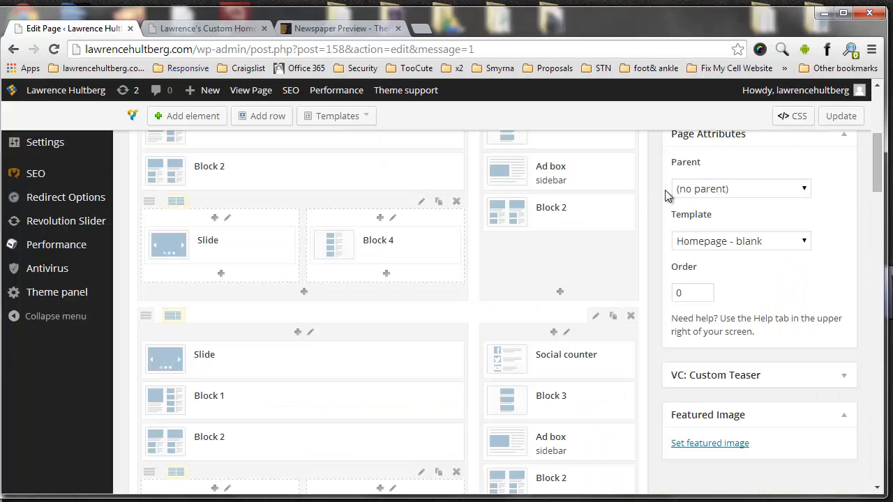
- Reload the page editor, discarding any unsaved changes
click(66, 70)
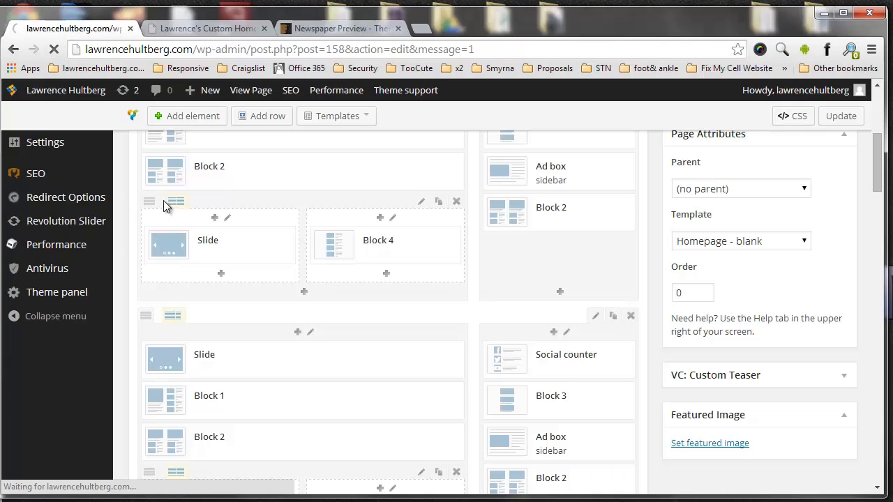
scroll(165, 193, down, 3)
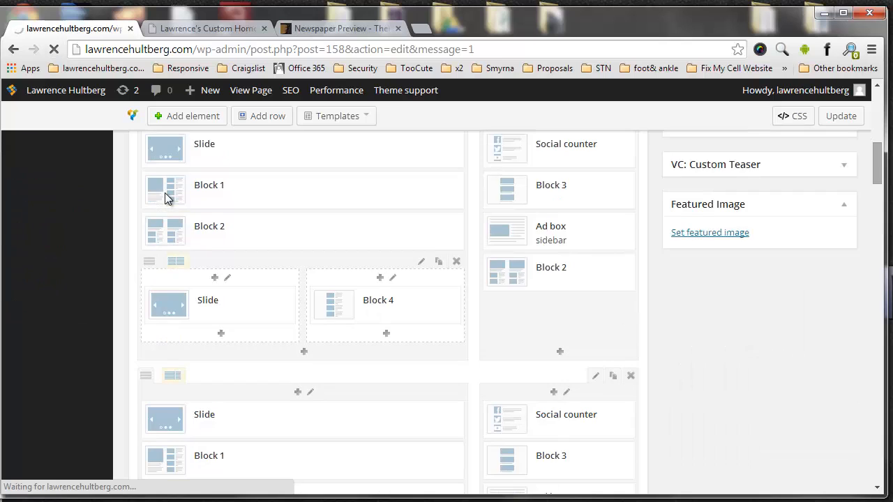
scroll(164, 193, up, 7)
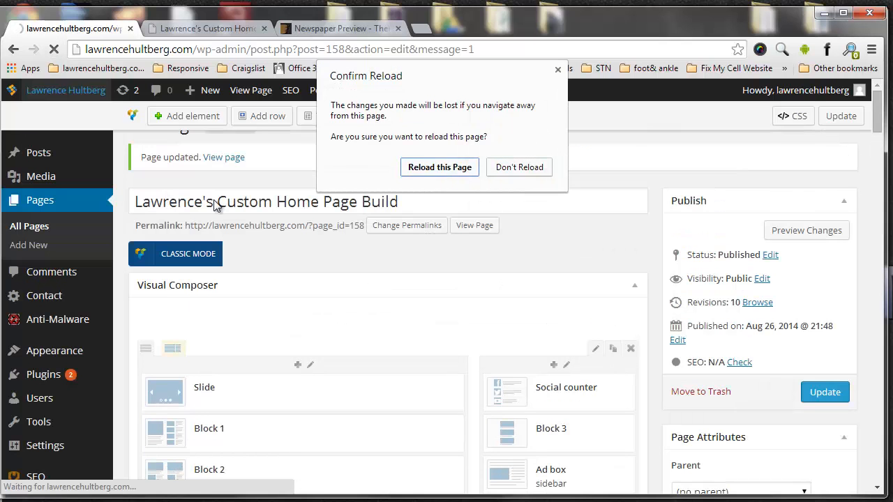
click(439, 168)
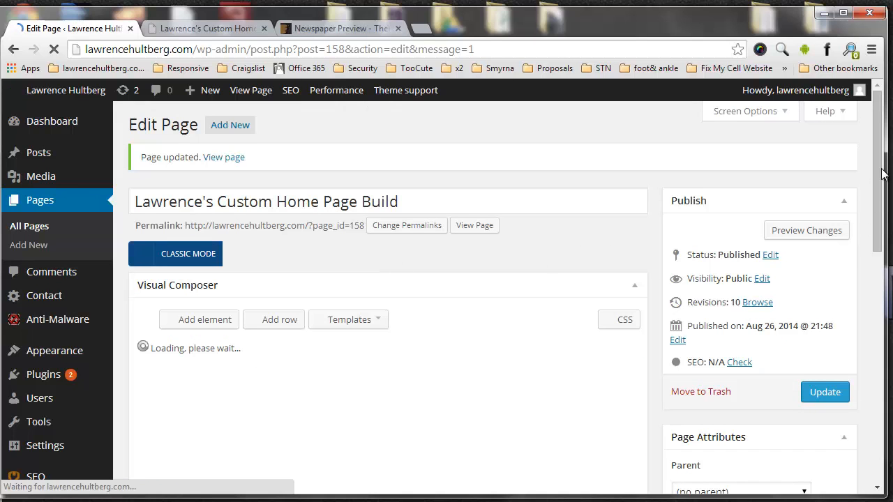
- Delete the saved custom homepage template from the Visual Composer templates and check the remaining template list
scroll(881, 196, down, 2)
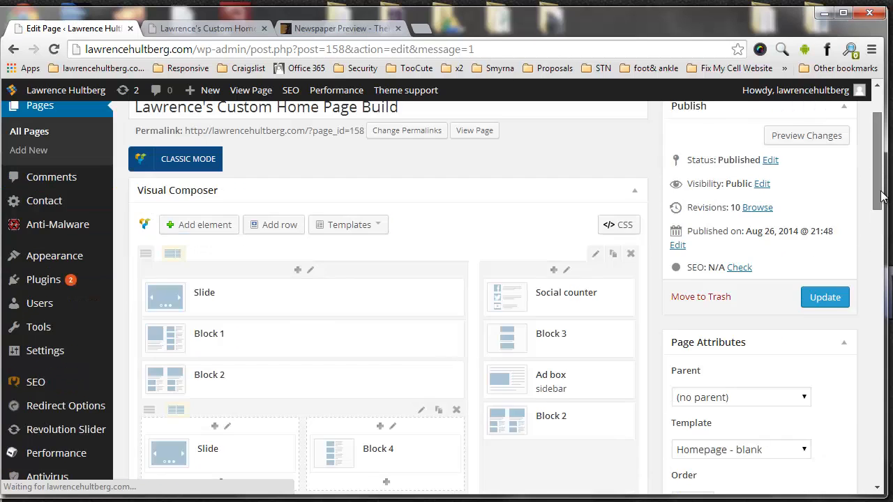
click(355, 226)
scroll(588, 254, up, 1)
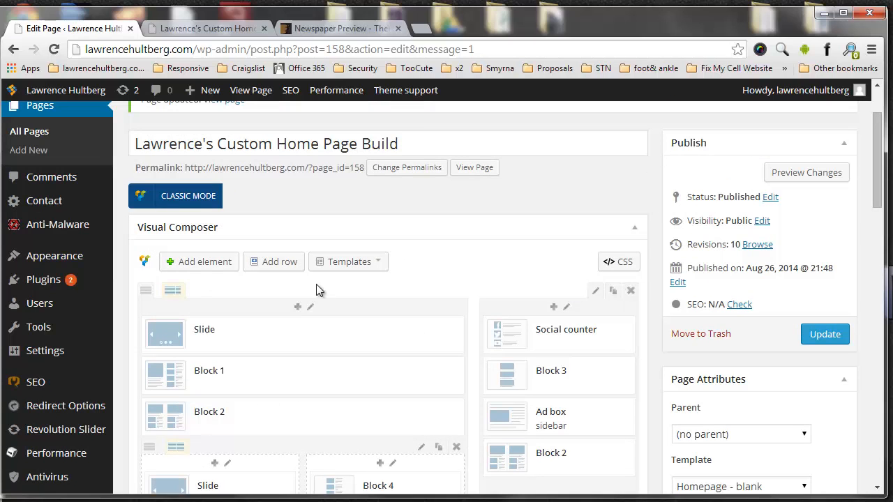
click(352, 265)
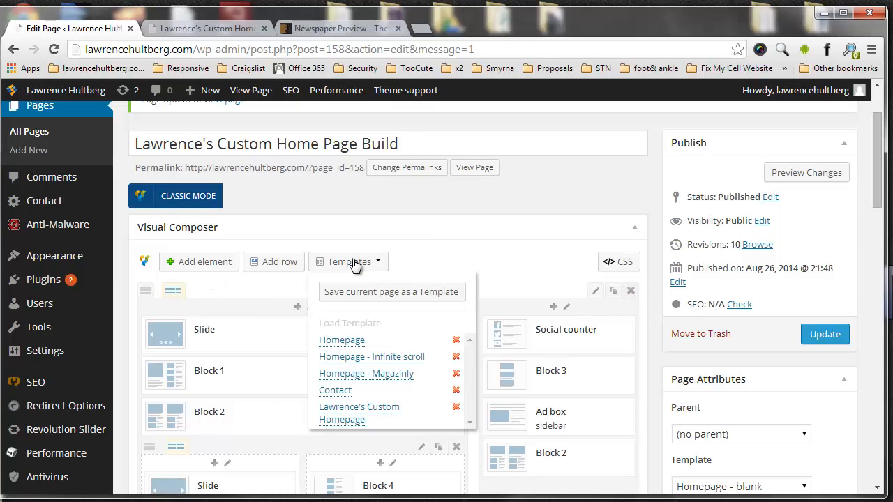
click(487, 316)
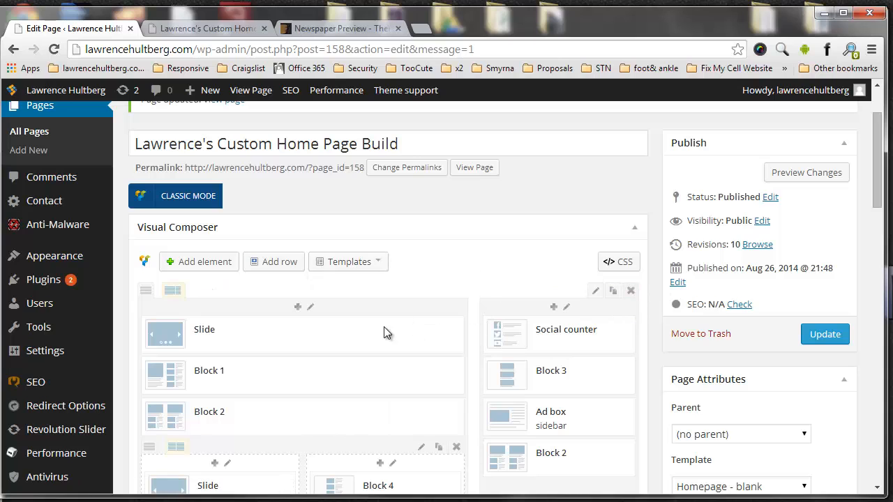
click(370, 269)
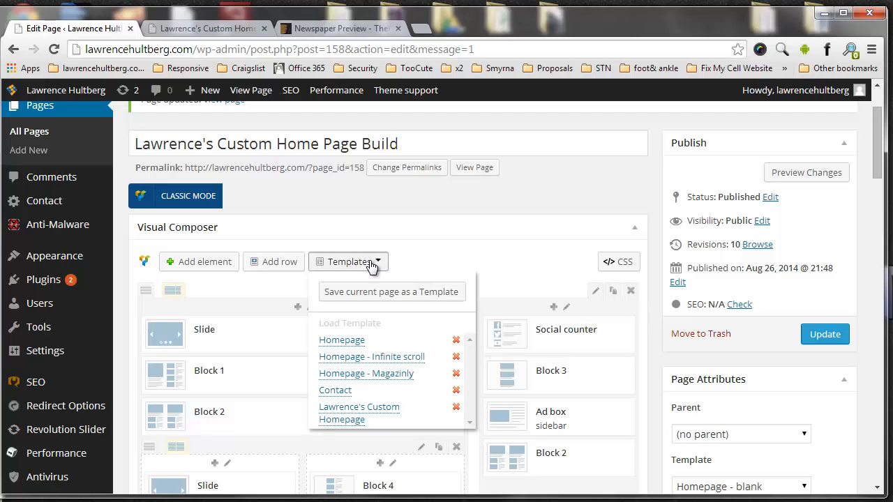
click(456, 408)
click(470, 158)
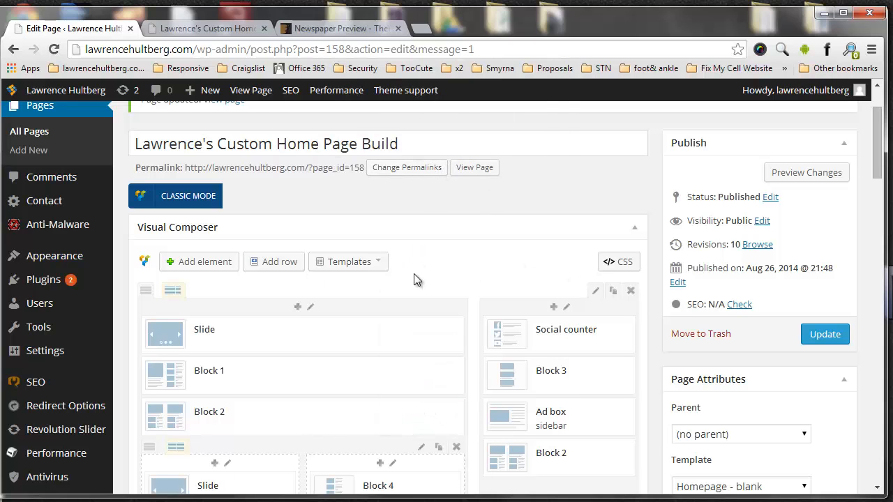
mouse_move(382, 269)
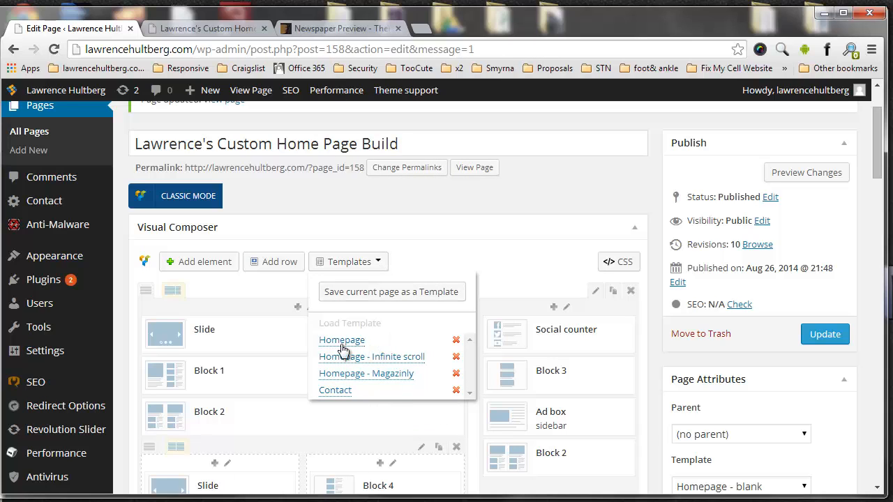
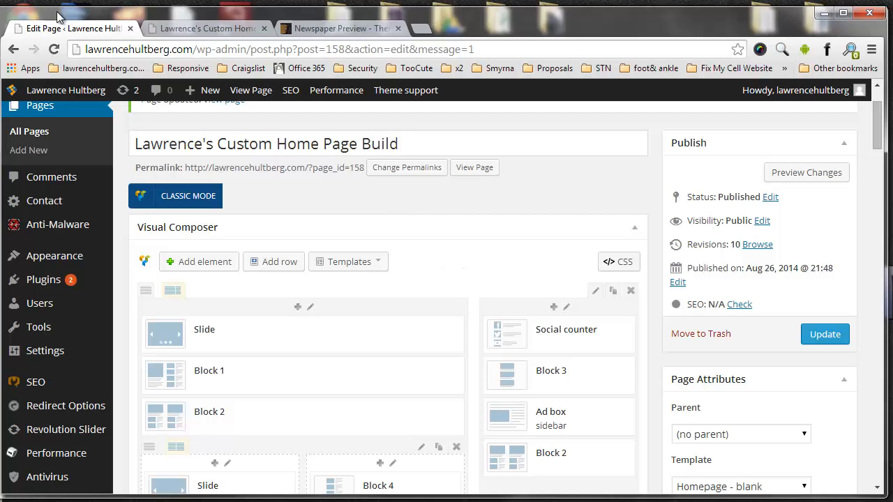
- Reload the page editor, try to delete a layout section, and check the page's row layout
click(56, 50)
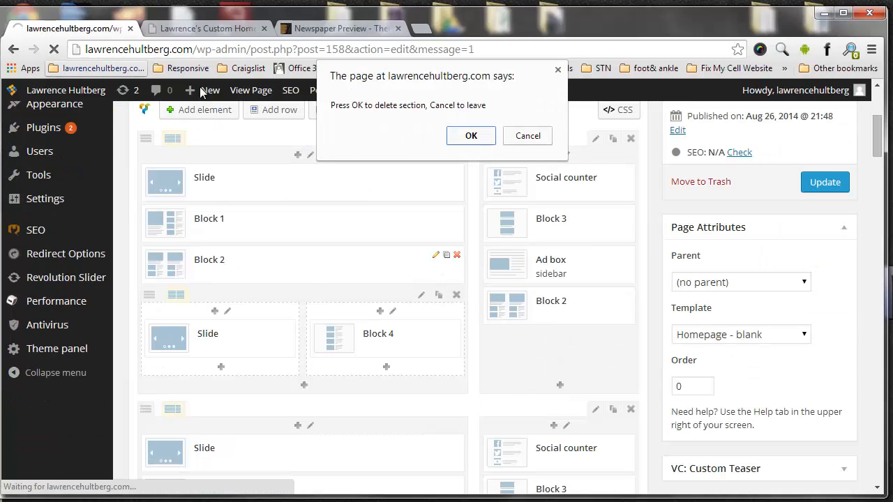
click(457, 138)
click(468, 139)
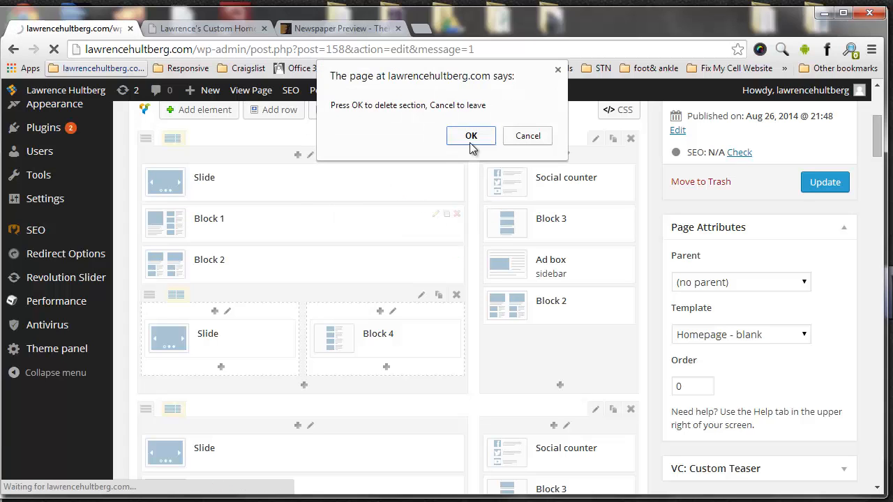
click(472, 139)
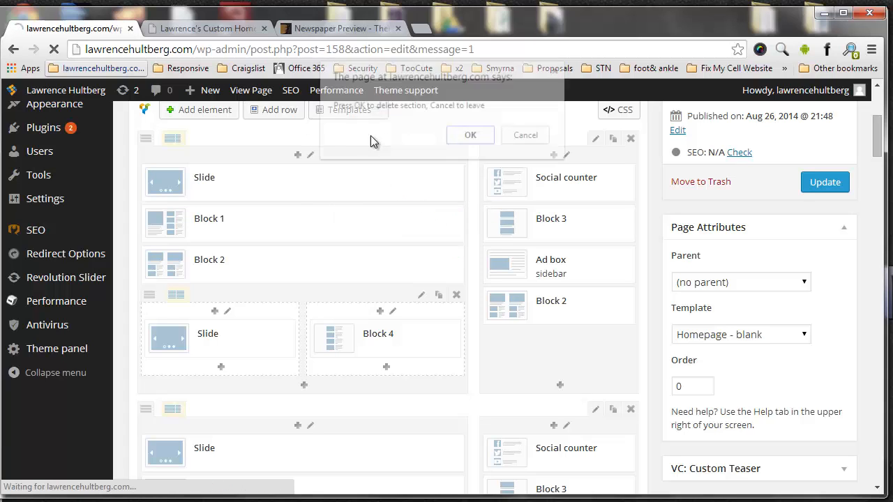
click(548, 138)
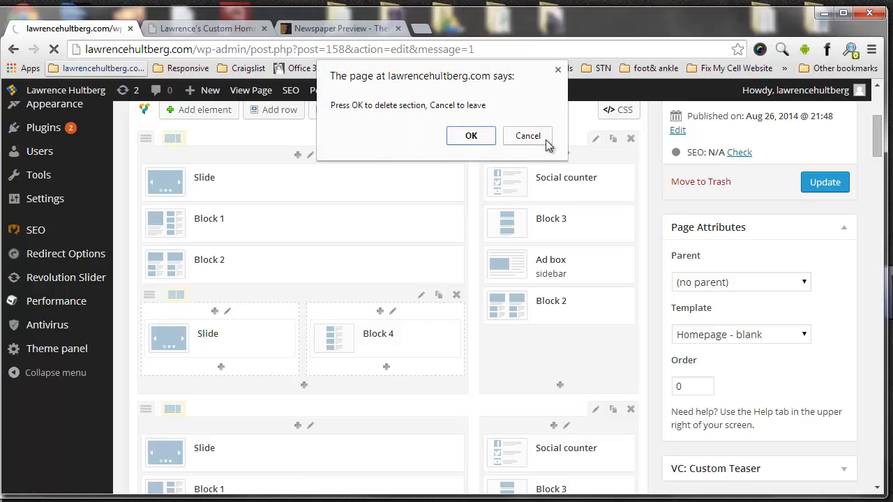
click(547, 144)
click(466, 168)
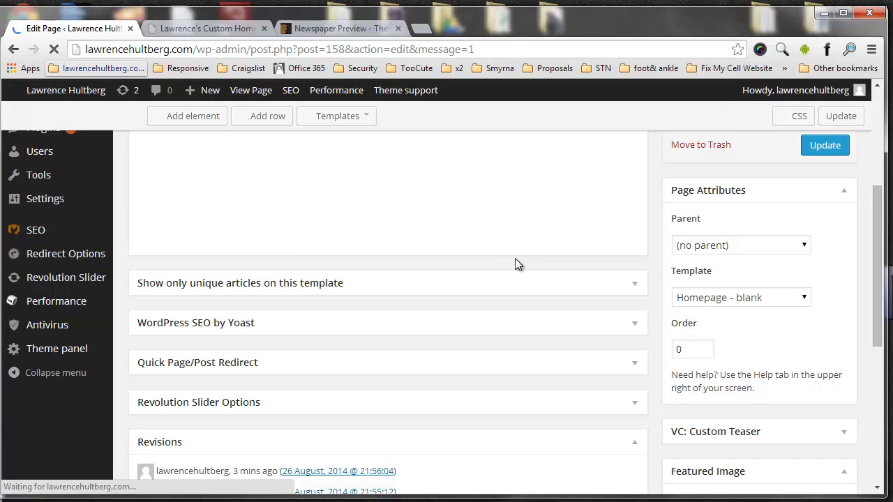
scroll(274, 225, up, 5)
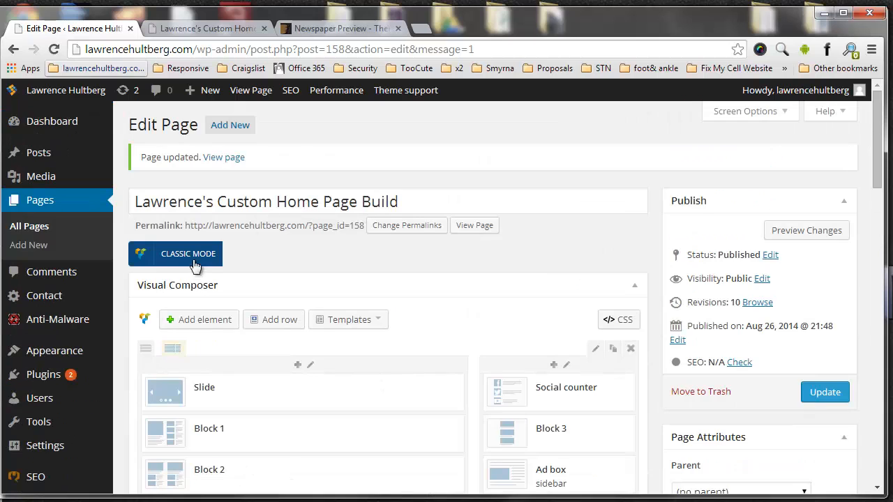
scroll(349, 293, down, 2)
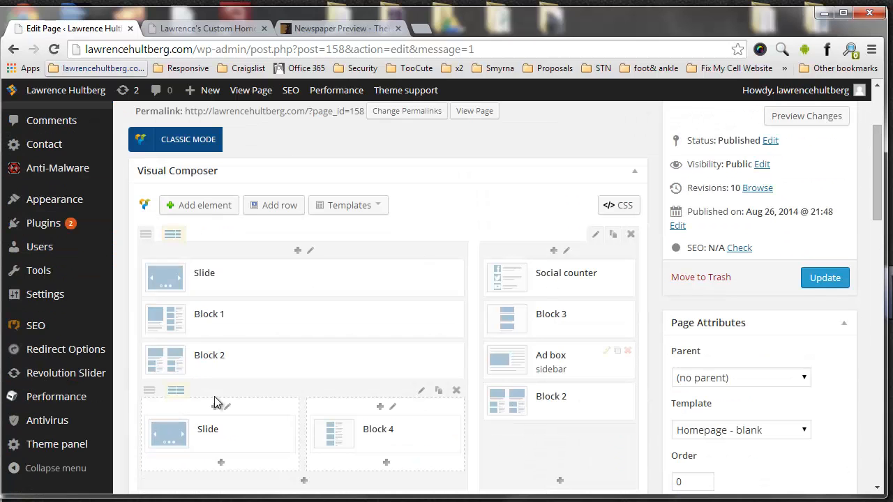
scroll(277, 276, up, 2)
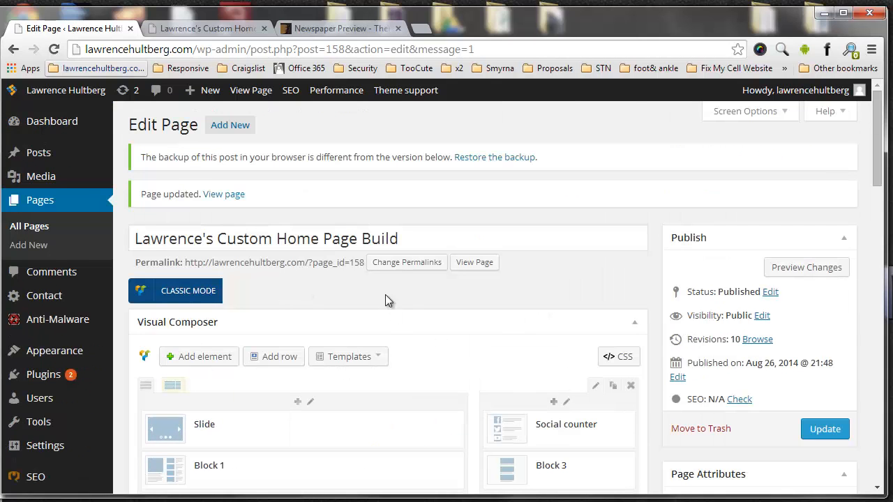
- Copy the title of the existing Custom Home Page Build page from the page list and move that page to the trash
click(38, 226)
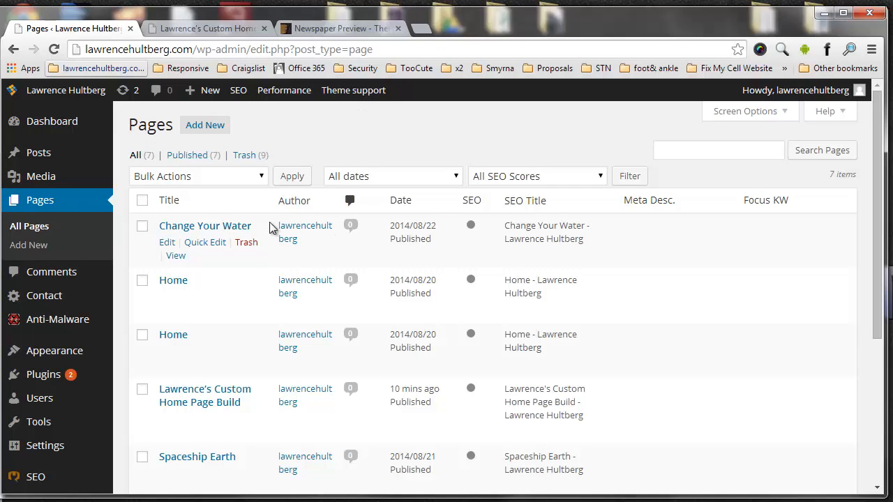
drag(249, 401, 167, 398)
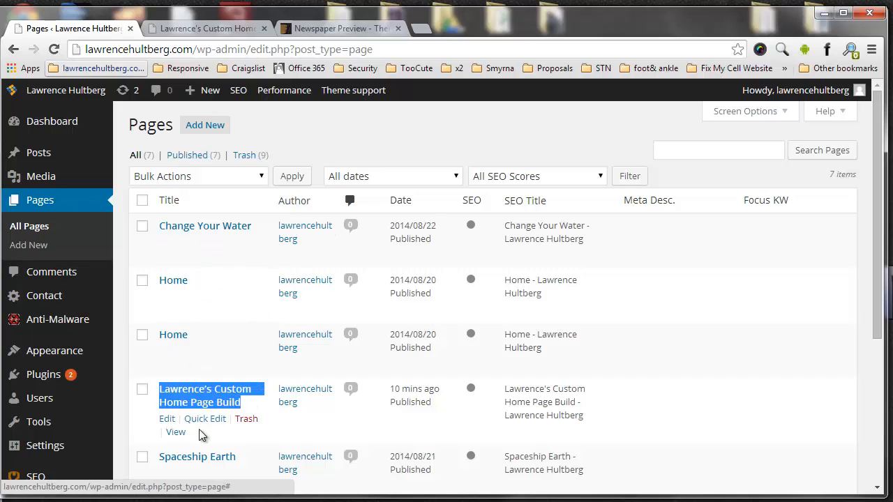
click(246, 421)
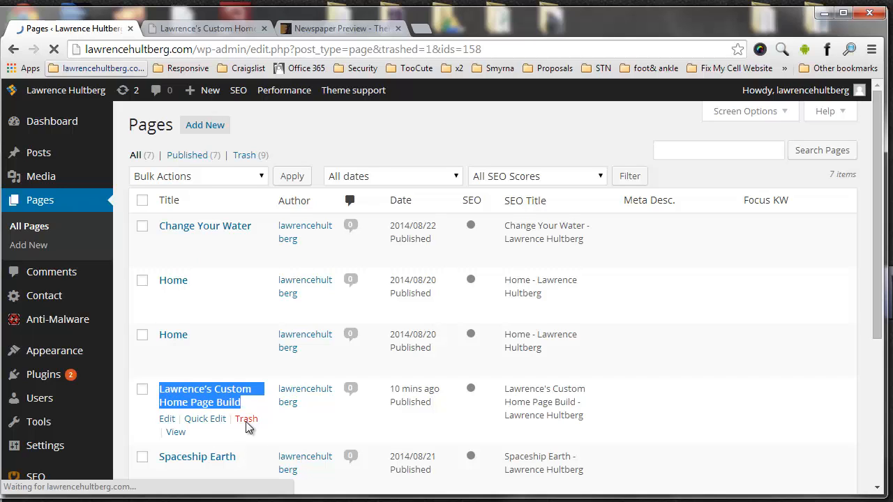
- Create a new page with the copied Custom Home Page Build title and switch it to the Visual Composer backend editor
click(206, 127)
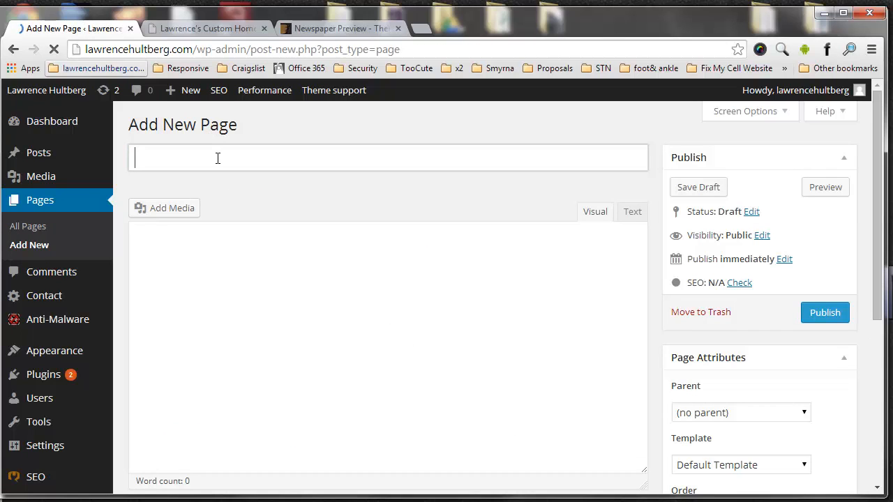
text(Lawrence’s Custom Home Page Build)
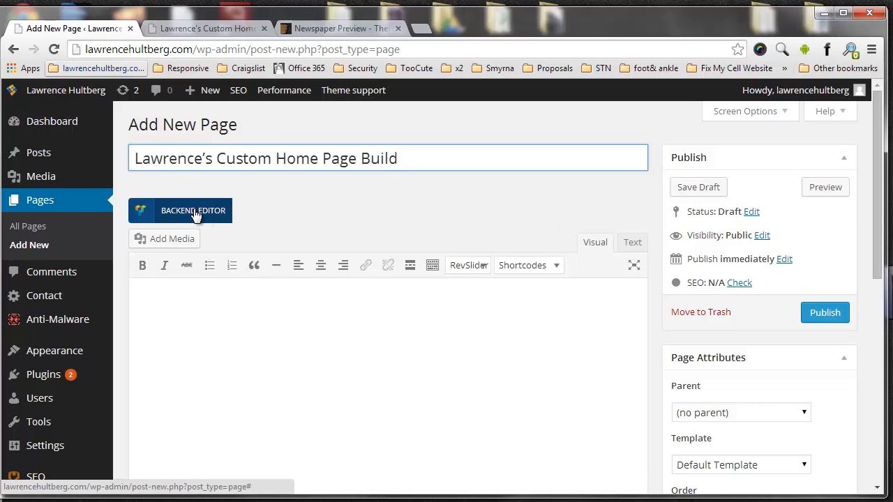
click(195, 214)
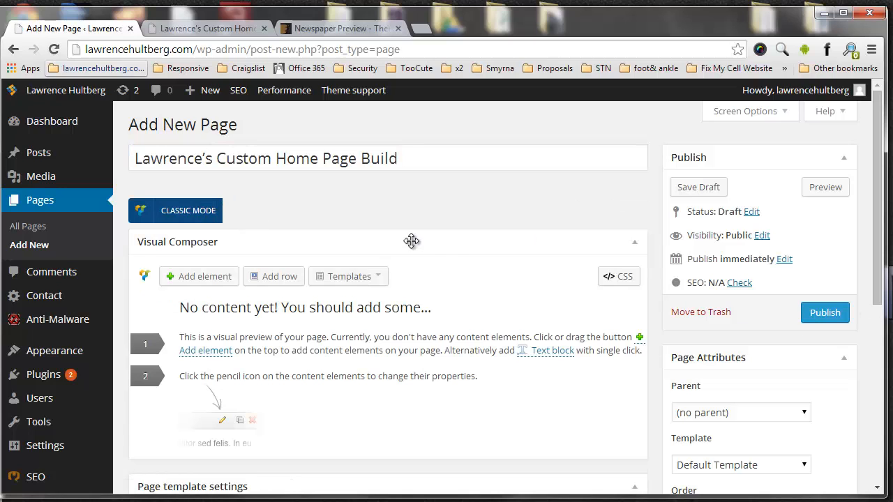
- Load a predefined layout with a Big Slide row and save it as a template under the same title as the page
click(368, 276)
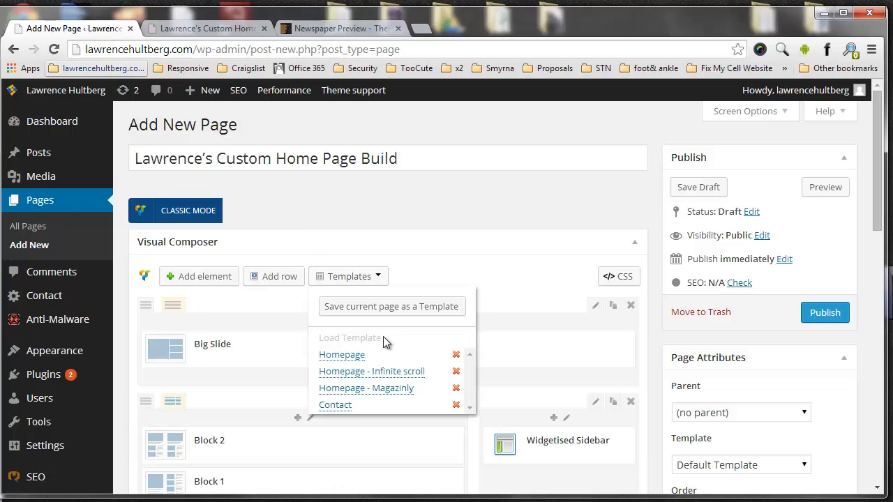
click(384, 307)
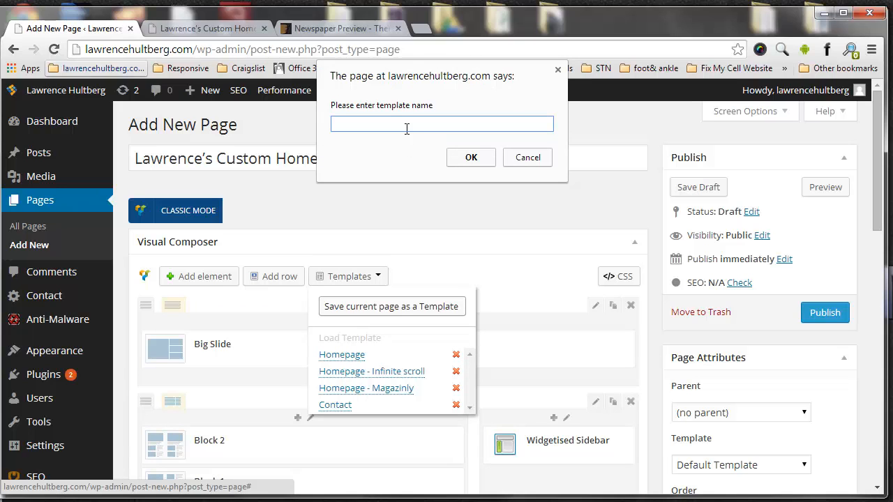
text(Law)
key(BackSpace)
key(BackSpace)
key(BackSpace)
text(Lawrence's Custom Home Page Build)
click(468, 160)
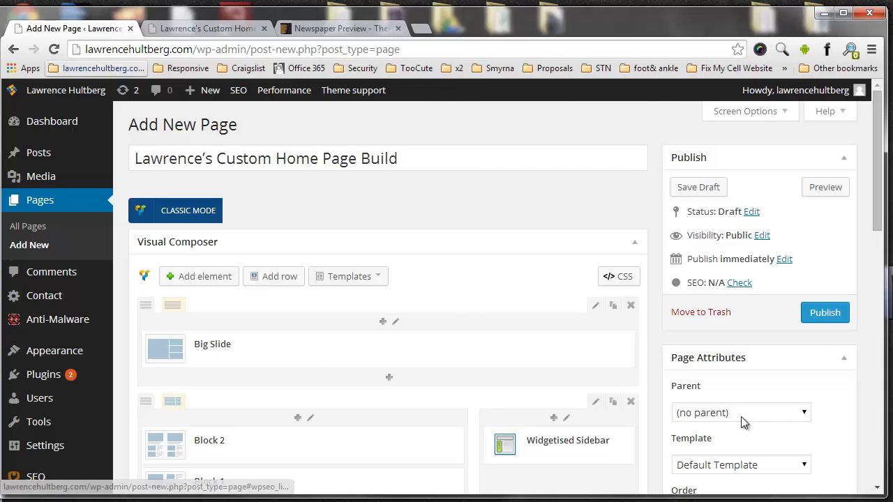
- Try to choose the Homepage - blank page template, and publish the new page
scroll(744, 422, down, 2)
click(729, 314)
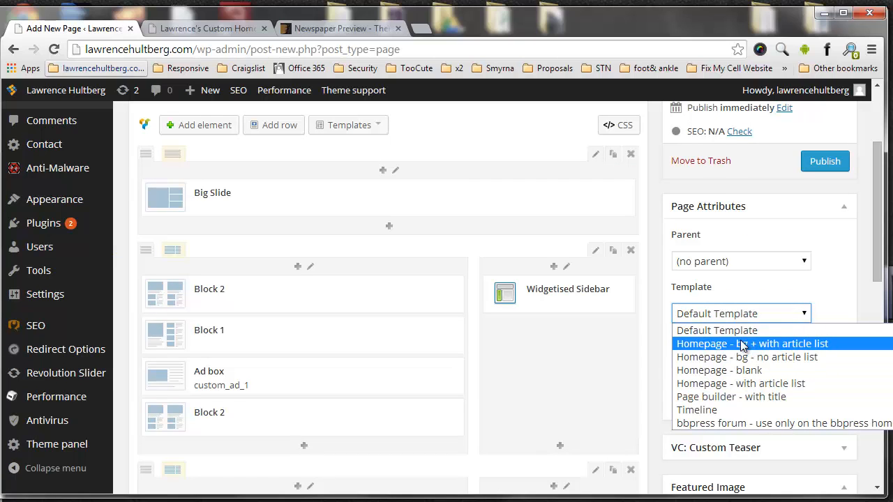
click(747, 371)
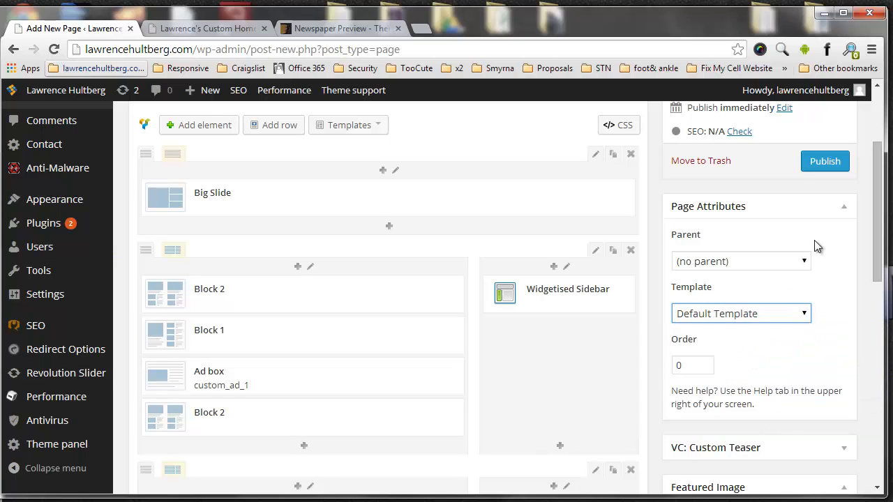
click(806, 162)
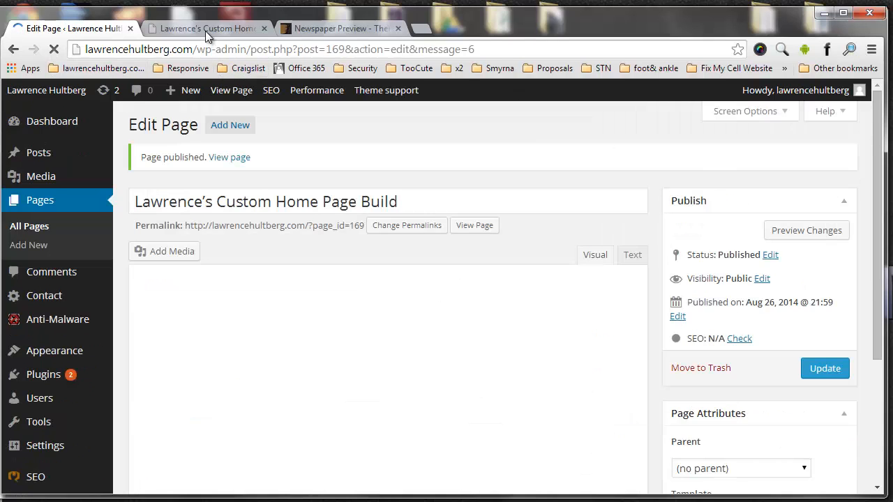
- Reload the live custom home page and try to change the file name in its address to index1.php
click(205, 31)
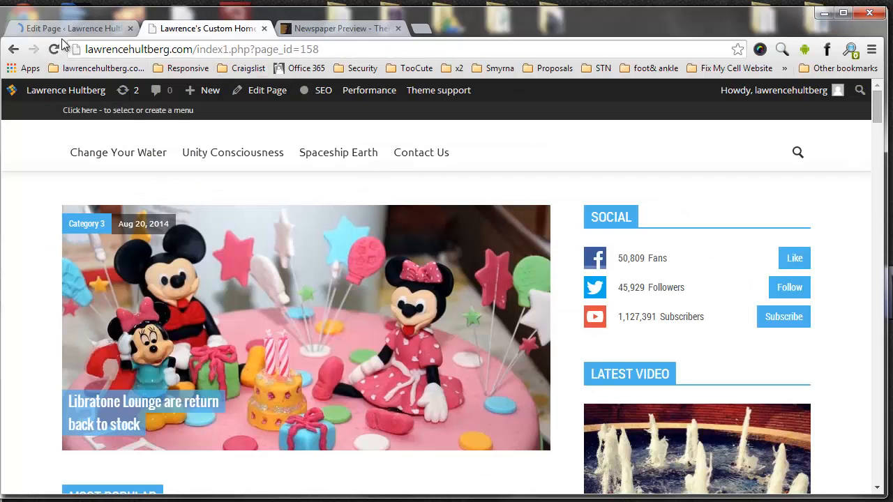
click(53, 49)
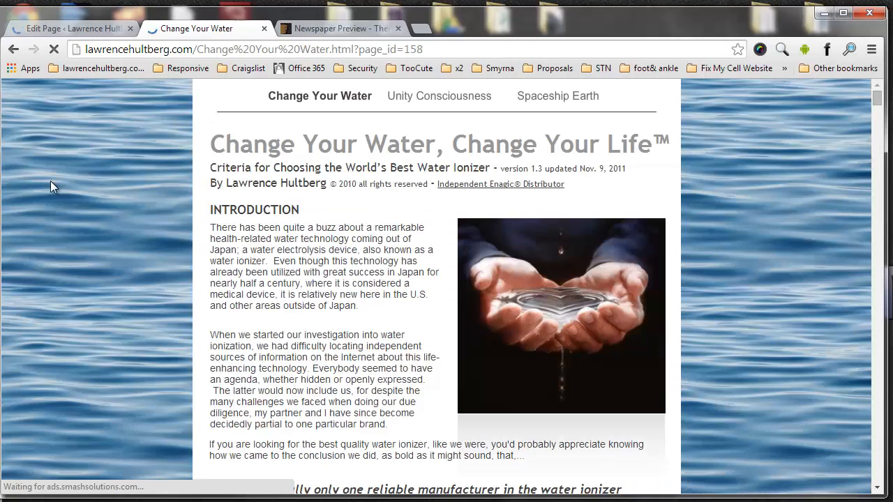
drag(197, 49, 356, 49)
text(index)
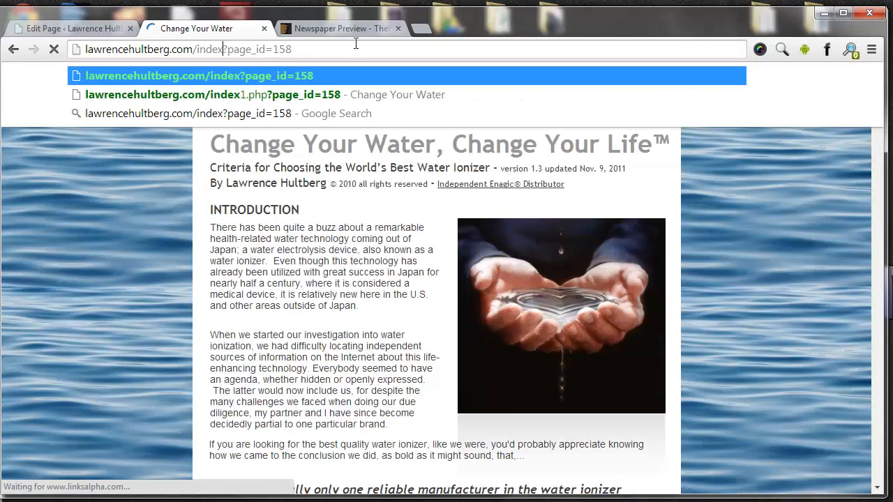
key(Down)
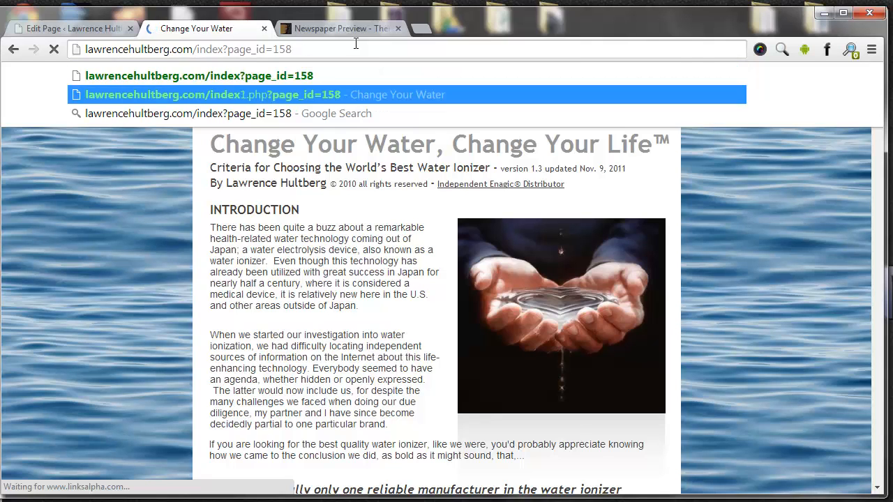
key(Escape)
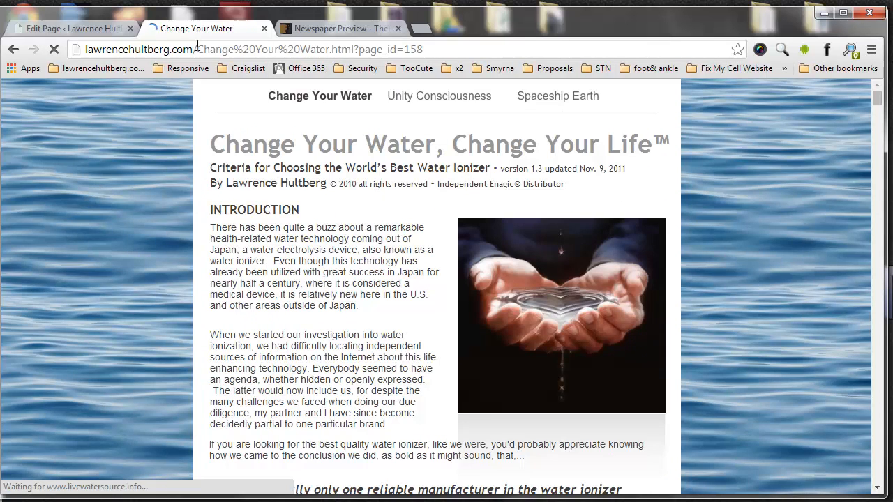
drag(198, 48, 353, 46)
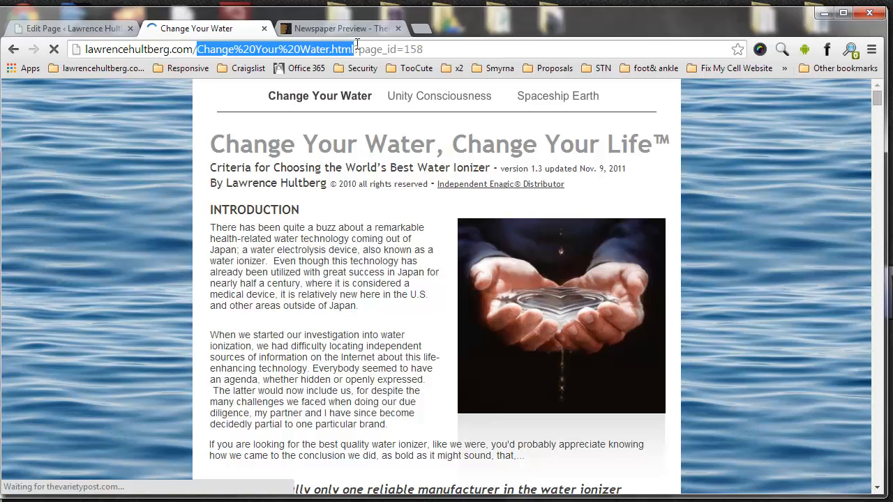
text(index1.php)
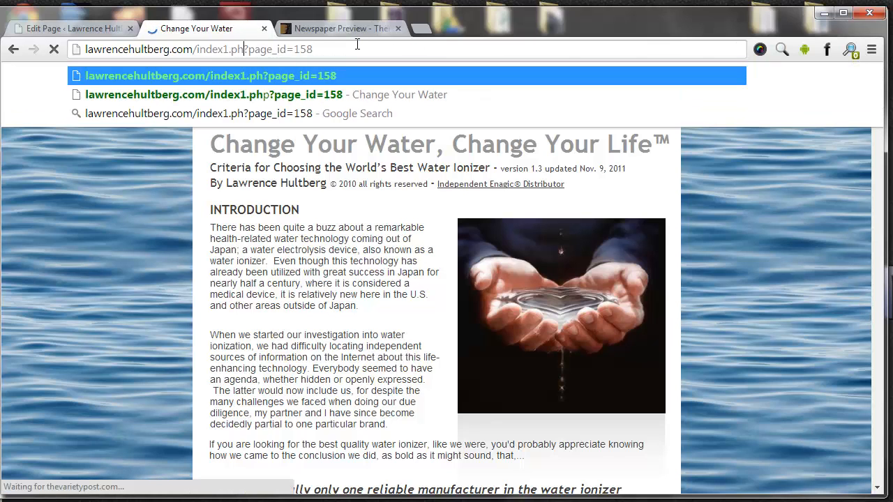
key(Escape)
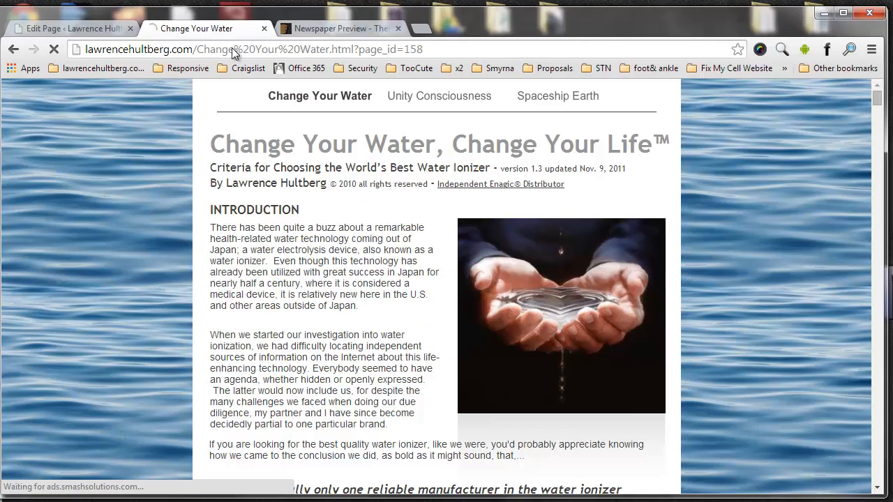
- Load the site's suggested index1.php?page_id=158 address in place of the Change Your Water page
click(199, 49)
click(197, 49)
drag(260, 49, 344, 49)
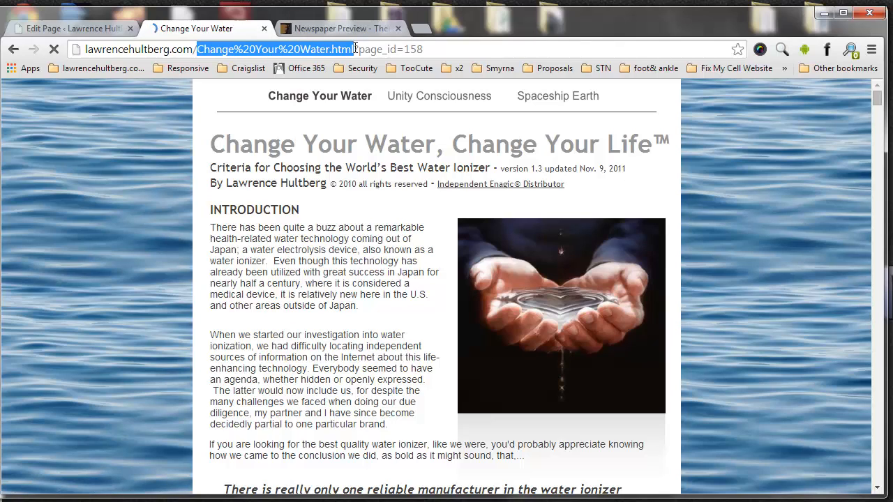
text(ind)
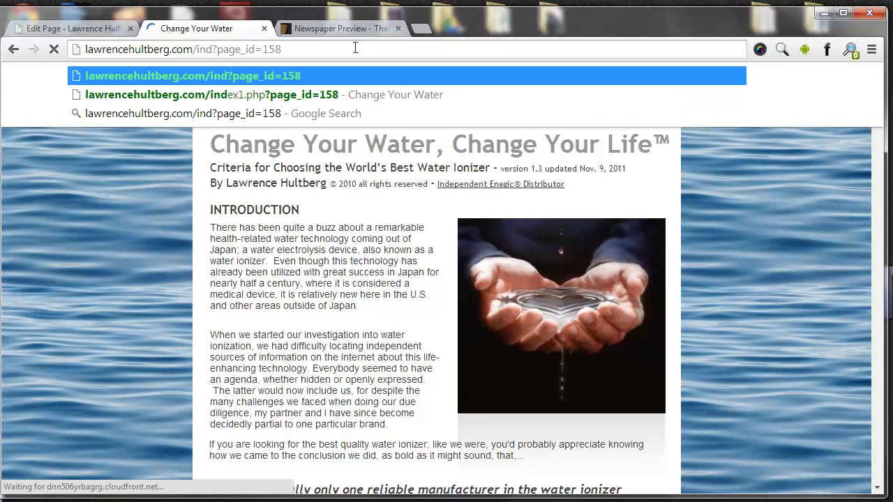
click(377, 92)
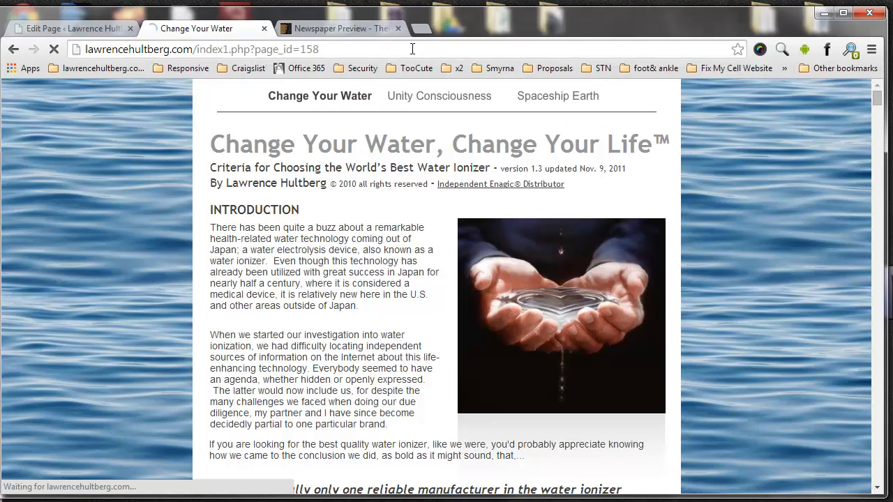
click(412, 48)
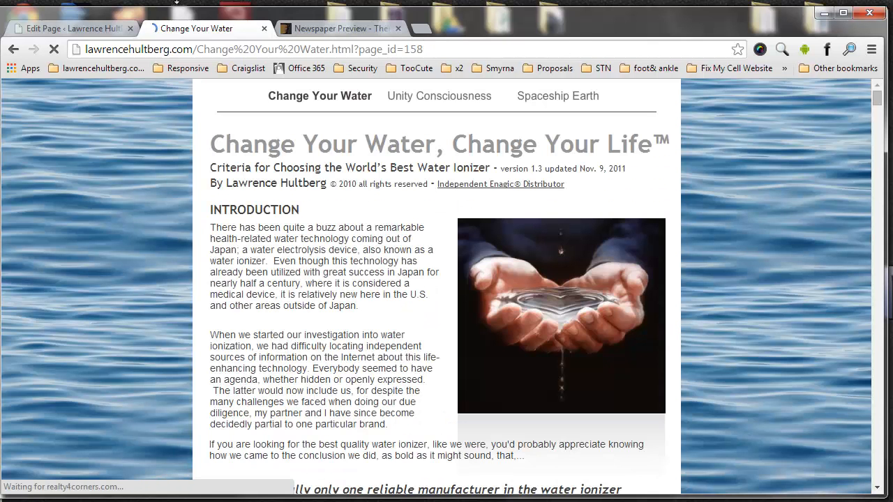
- Replace the Change Your Water file name in the page 158 address with index1.php and load it
drag(199, 49, 359, 51)
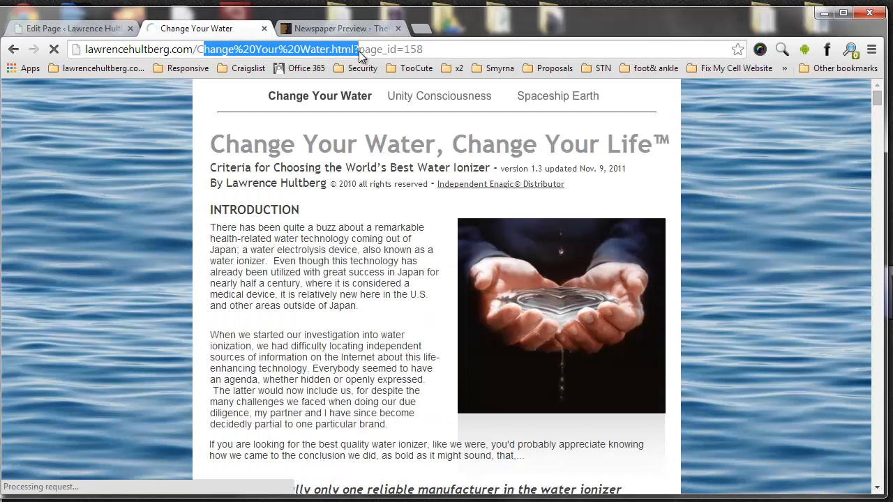
key(BackSpace)
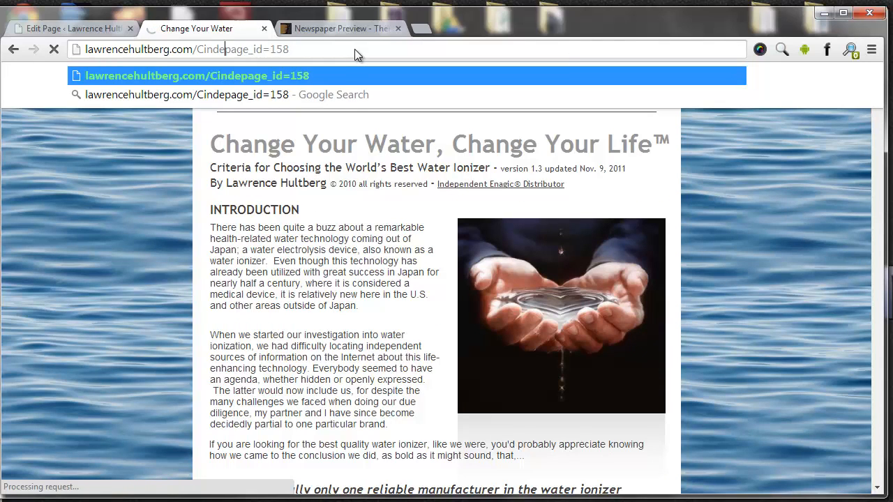
key(Delete)
text(index1)
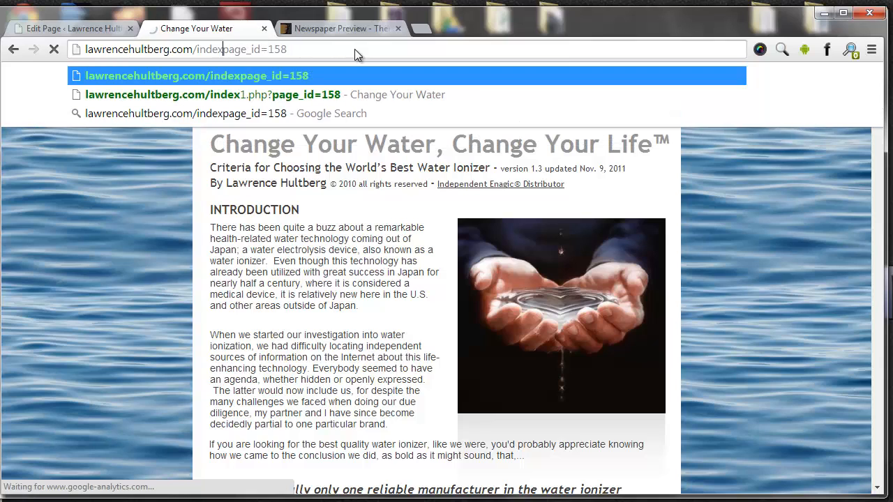
text(.php?)
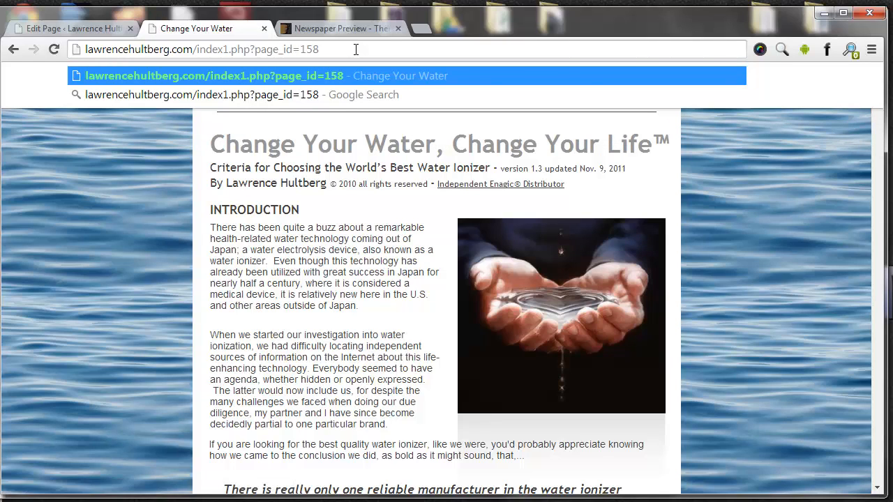
key(Return)
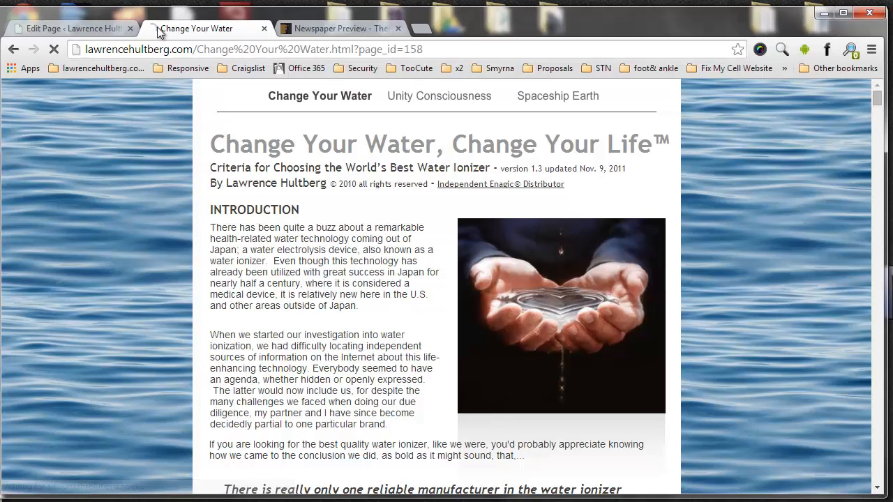
- View the newly published page in a separate tab and close the tab showing the page 158 address
click(94, 28)
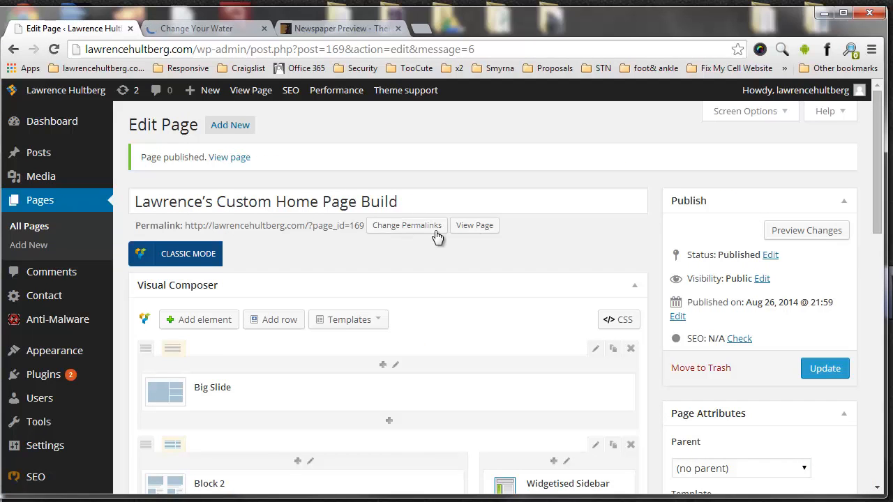
middle_click(479, 232)
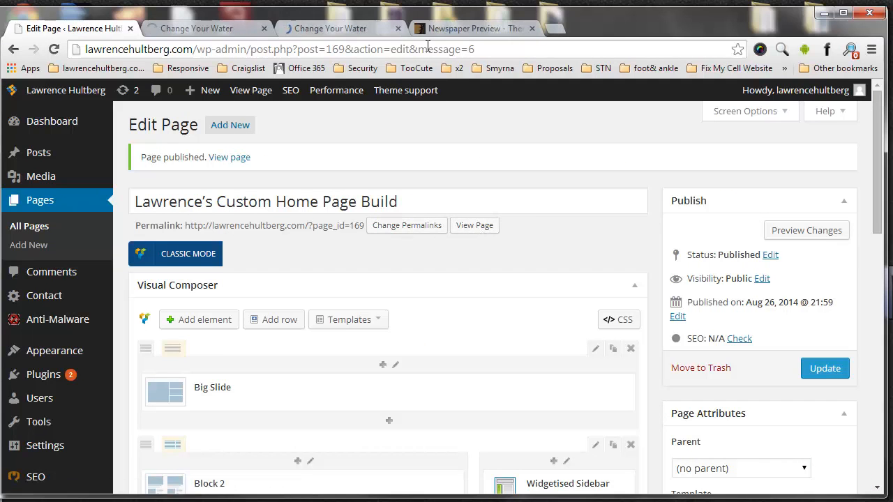
click(404, 35)
key(ctrl+w)
click(184, 28)
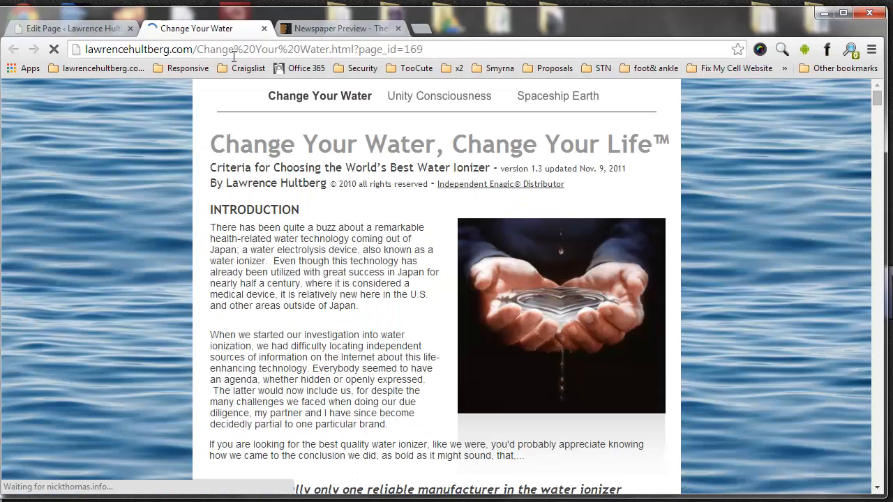
- Replace the Change Your Water.html part of the address with index1.php and load index1.php?page_id=169
drag(197, 48, 356, 50)
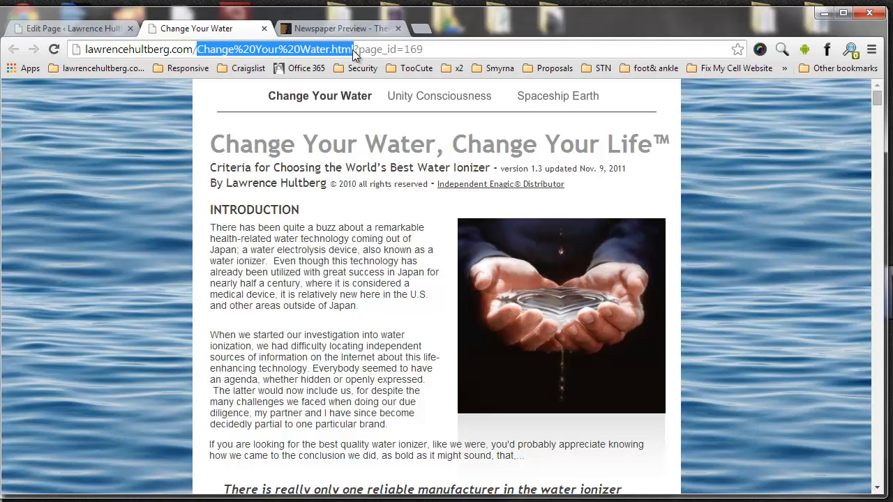
text(index1.ph)
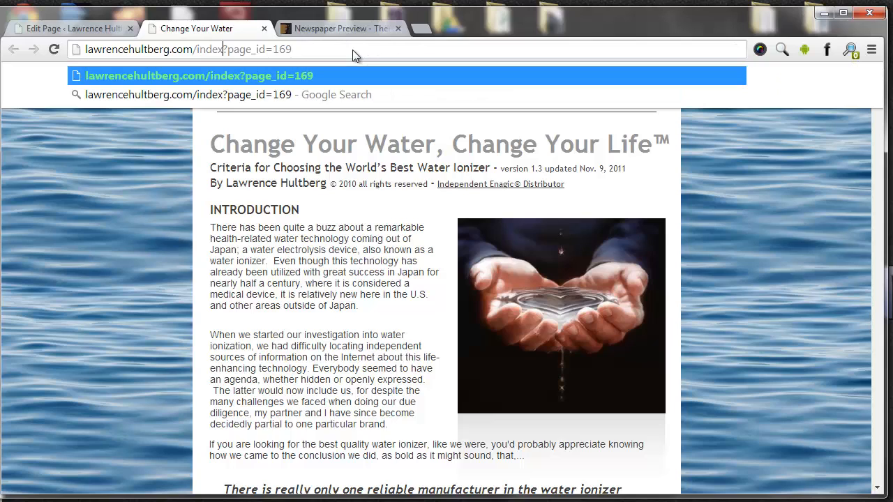
text(p)
key(Right)
key(Right)
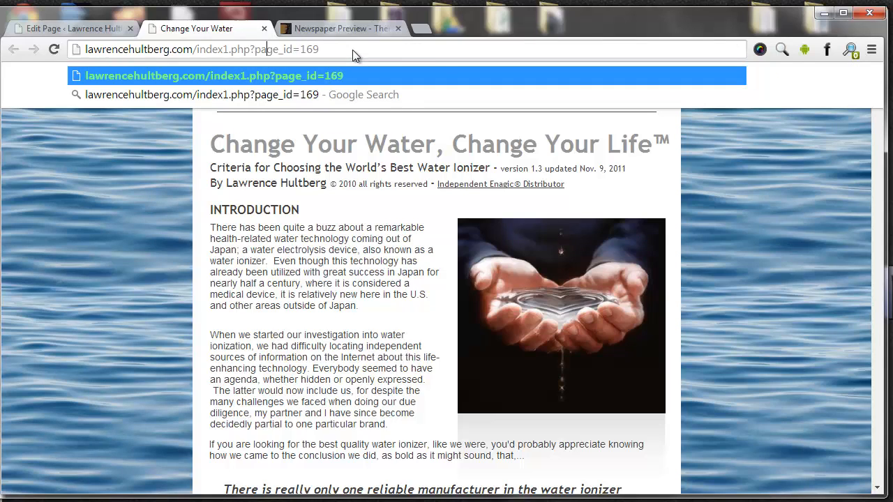
key(Return)
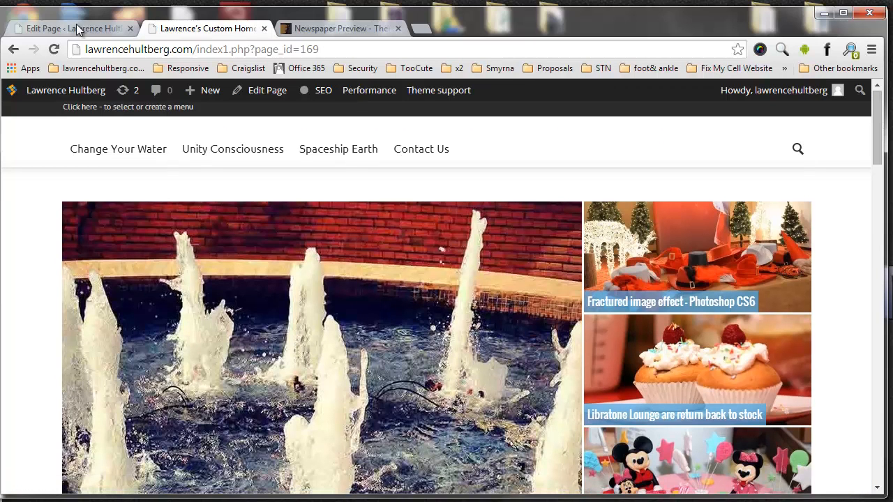
- Compare the page being edited with its live version, examining the live slider down to the Don't Miss section
click(52, 27)
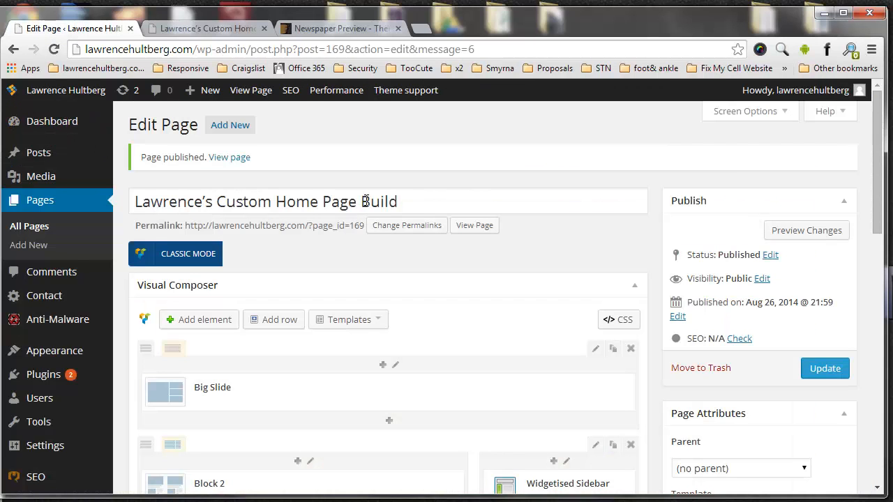
click(201, 27)
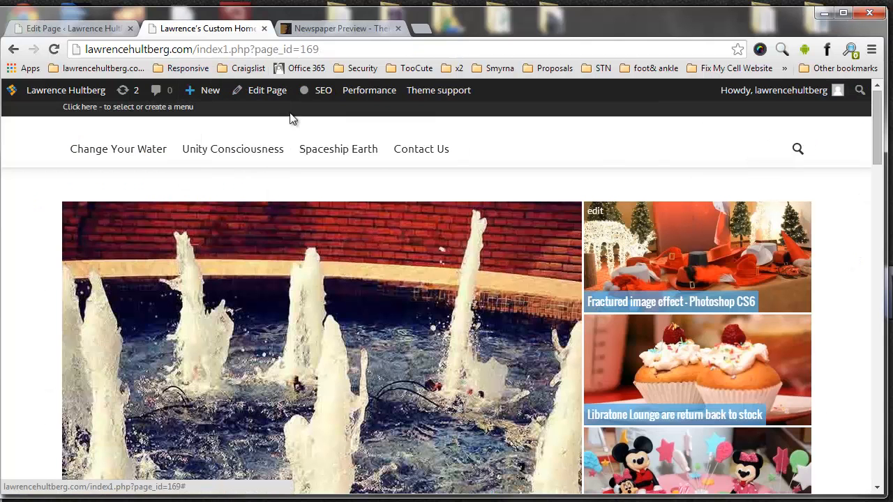
scroll(43, 241, down, 1)
scroll(41, 235, down, 3)
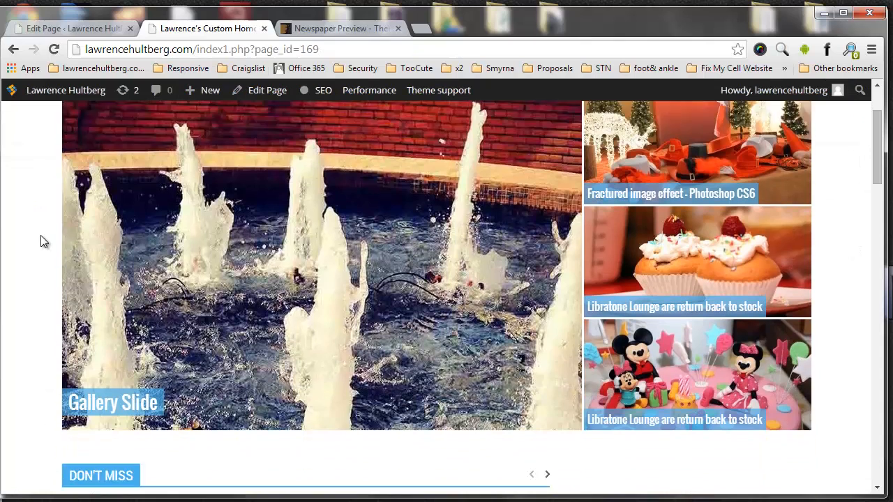
scroll(36, 242, up, 4)
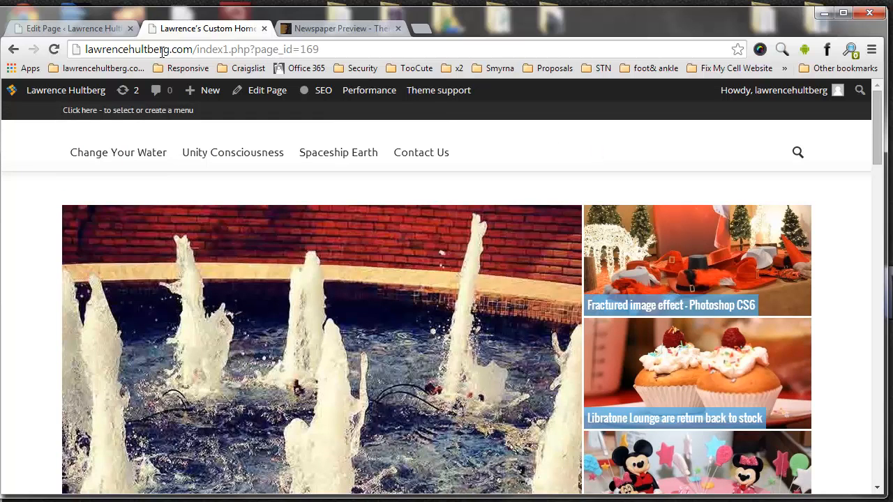
- Move the empty last row of the page's Visual Composer layout above the Big Slide row
click(76, 29)
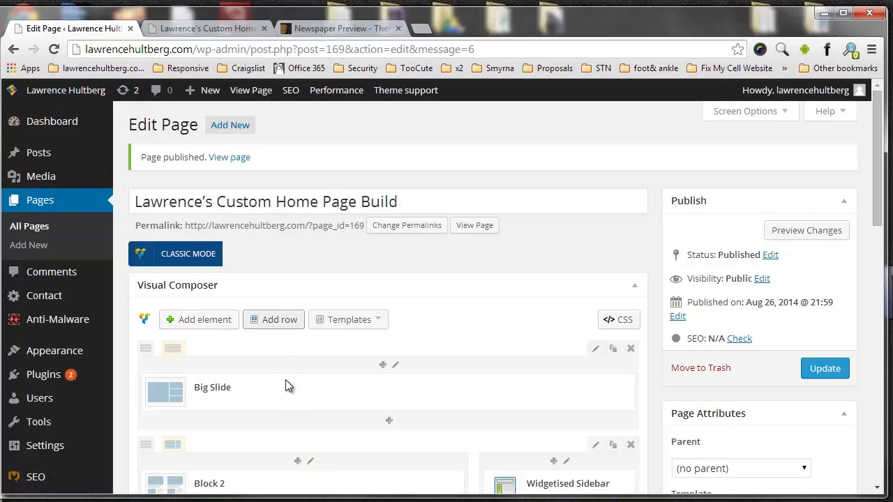
scroll(289, 328, down, 2)
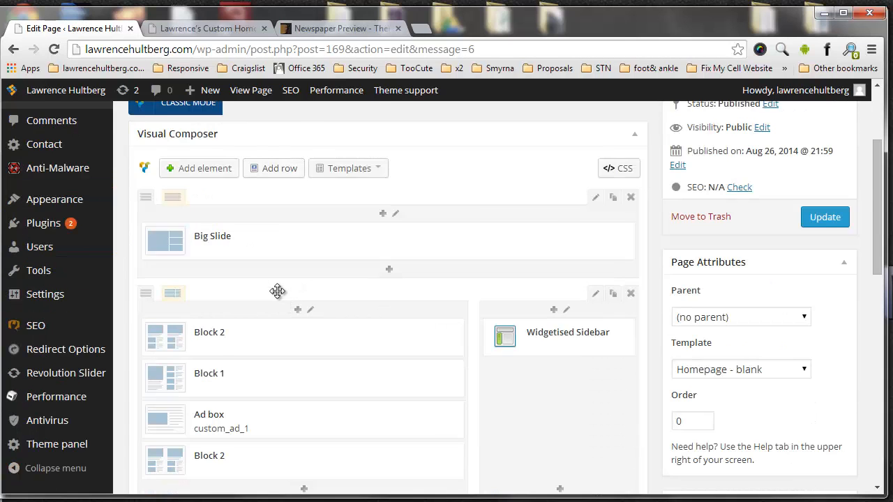
scroll(276, 290, down, 10)
scroll(274, 291, up, 15)
scroll(270, 295, down, 5)
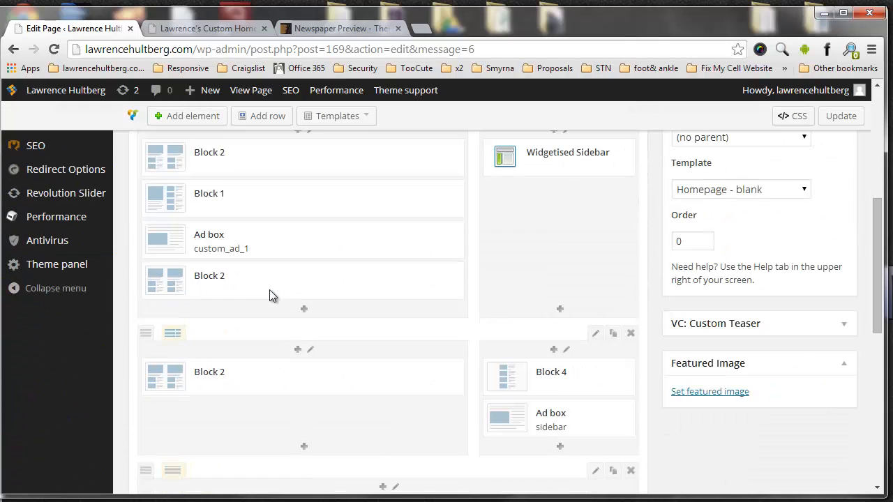
scroll(266, 290, down, 6)
scroll(351, 238, up, 4)
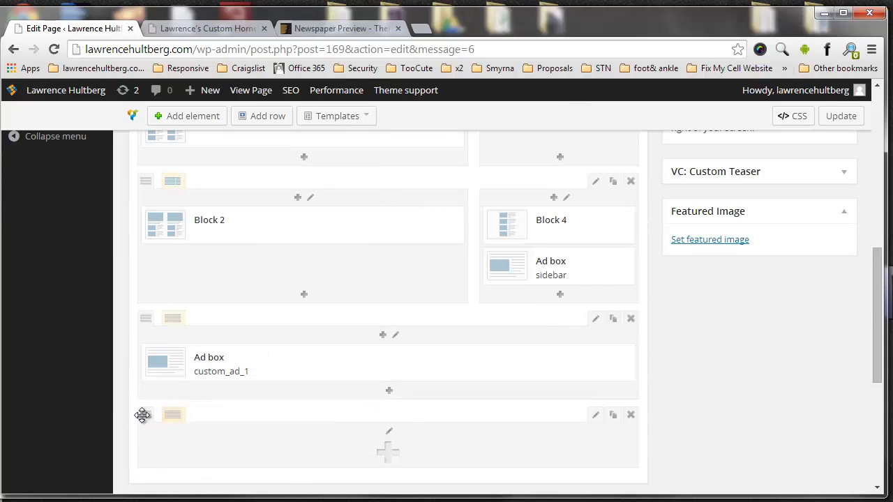
mouse_move(145, 416)
mouse_down()
mouse_move(158, 258)
mouse_move(397, 239)
mouse_move(384, 167)
mouse_move(389, 124)
mouse_move(150, 2)
mouse_move(161, 356)
mouse_move(153, 176)
mouse_up()
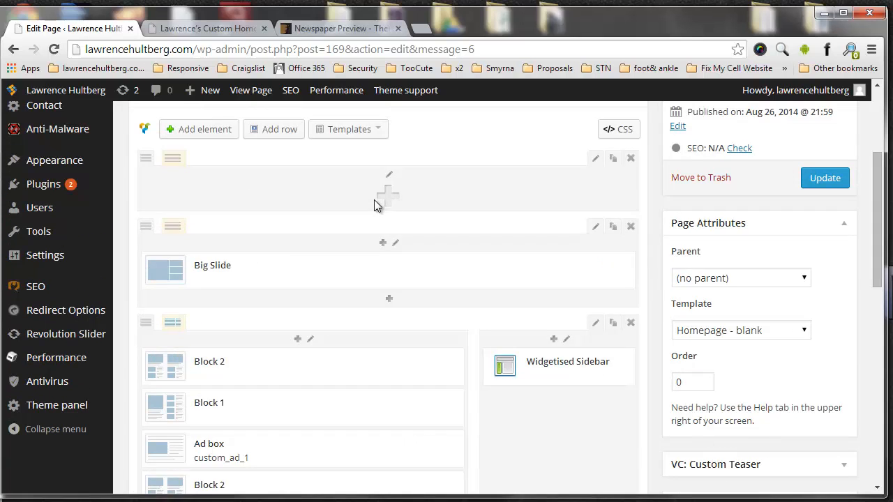
- Add a Text Block to the empty top row and replace its placeholder with a bold line introducing the site owner's New Website
click(377, 198)
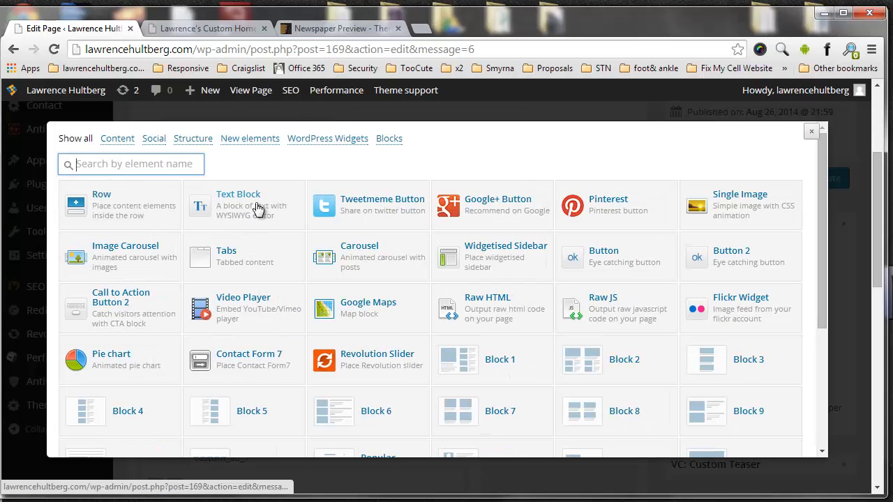
click(258, 210)
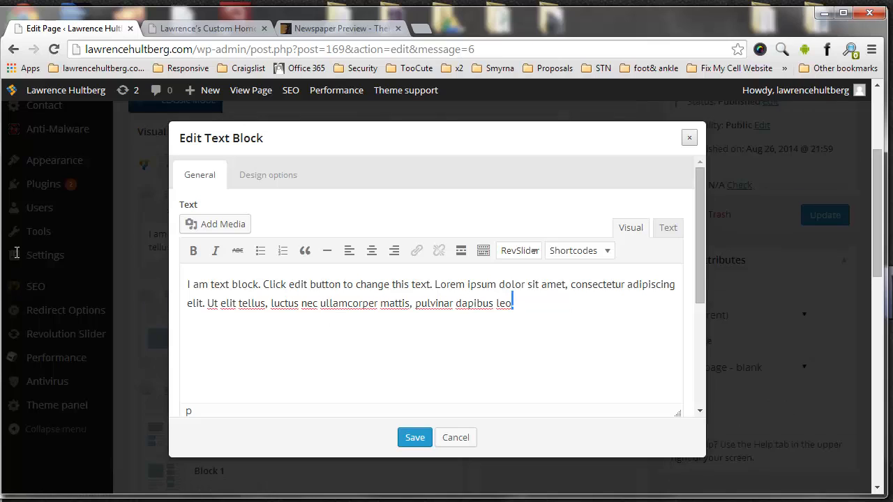
key(ctrl+a)
text(This)
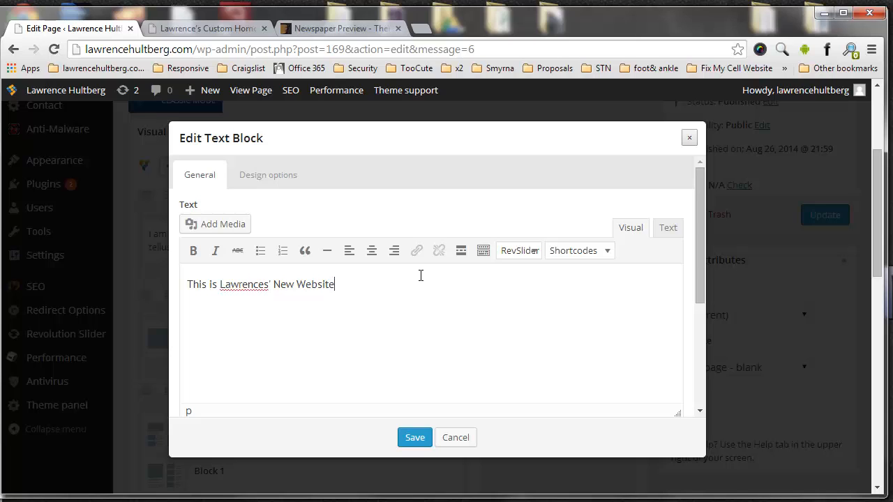
drag(421, 276, 136, 283)
click(193, 250)
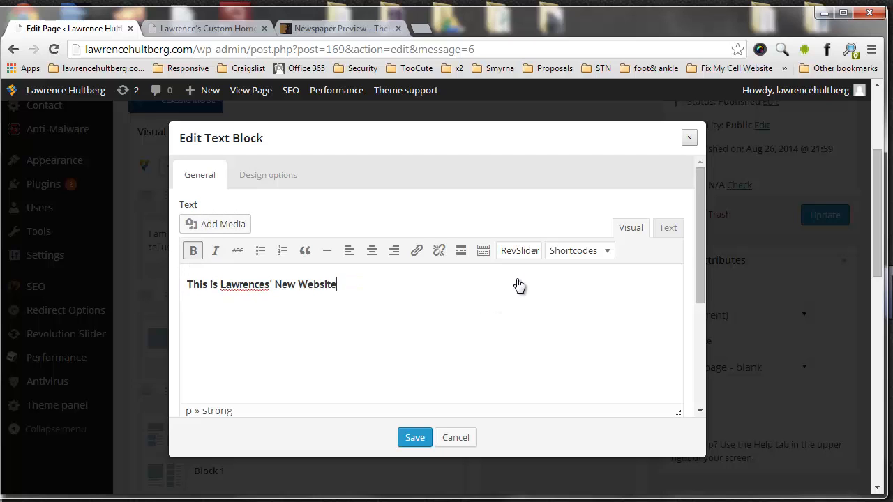
- Examine the text block's design options for margin, border, padding and background, and return to its text
click(258, 178)
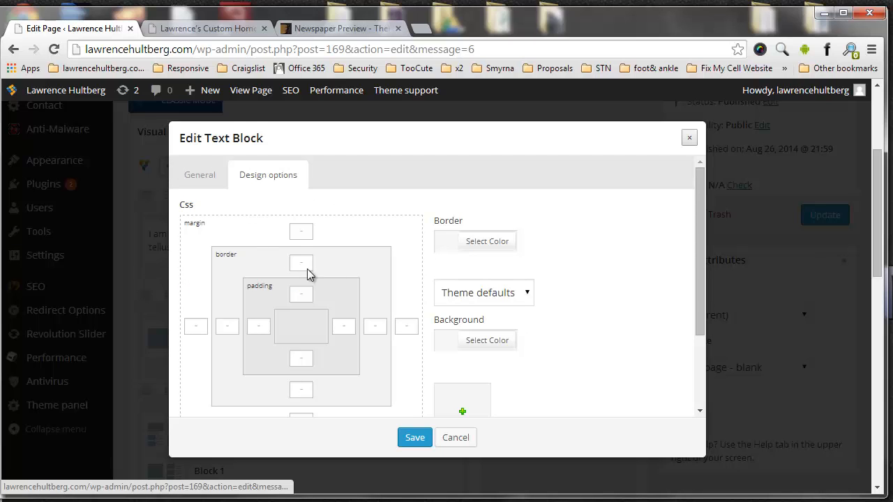
scroll(481, 321, down, 3)
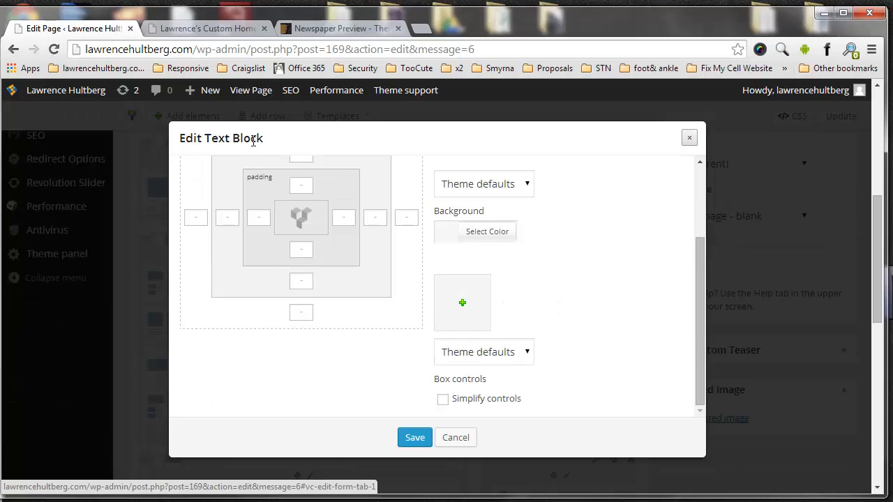
scroll(202, 178, up, 3)
click(199, 176)
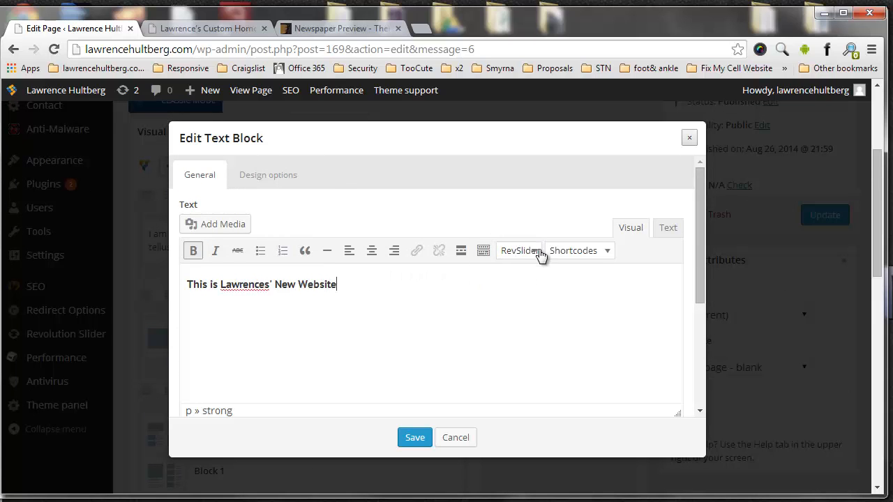
- Wrap the text block's line in h2 tags inside the strong tags in its HTML, and save the block
click(668, 228)
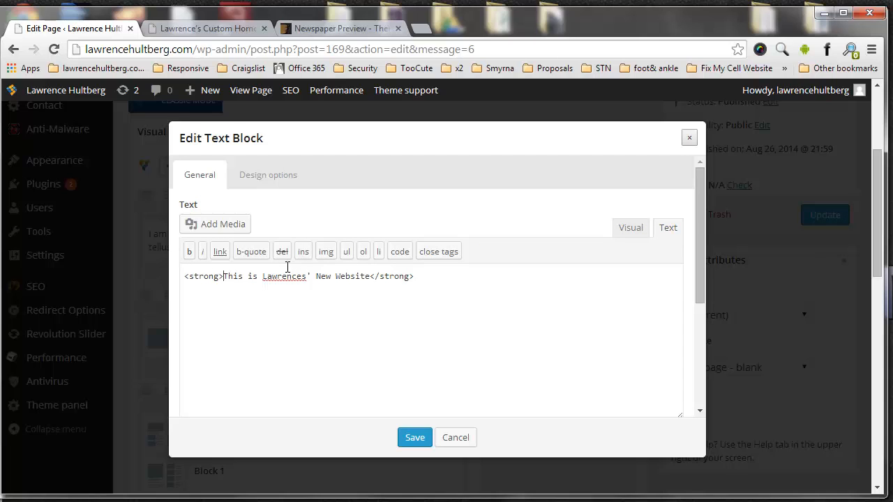
text(<h2>)
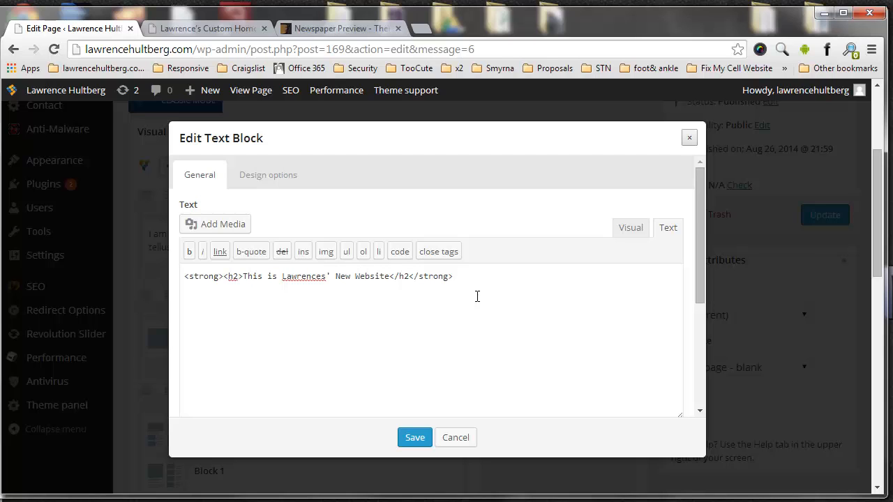
text(>)
click(411, 438)
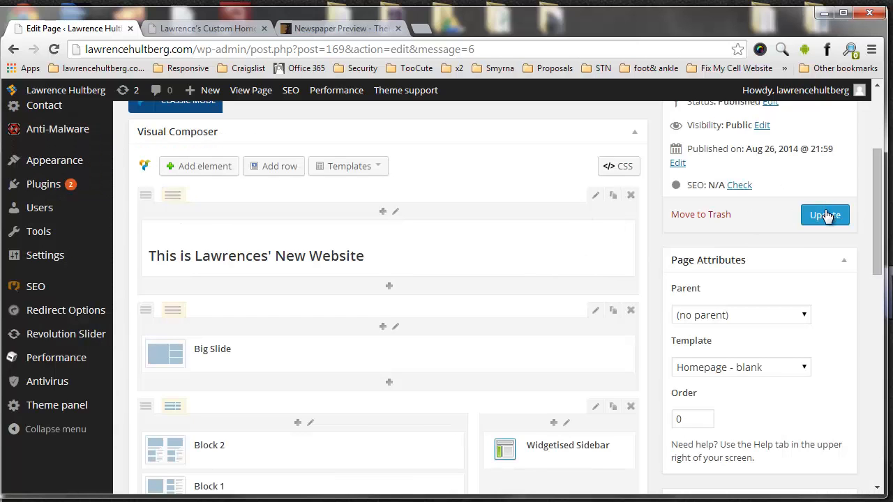
- Update the page and reload the live custom home page
click(826, 215)
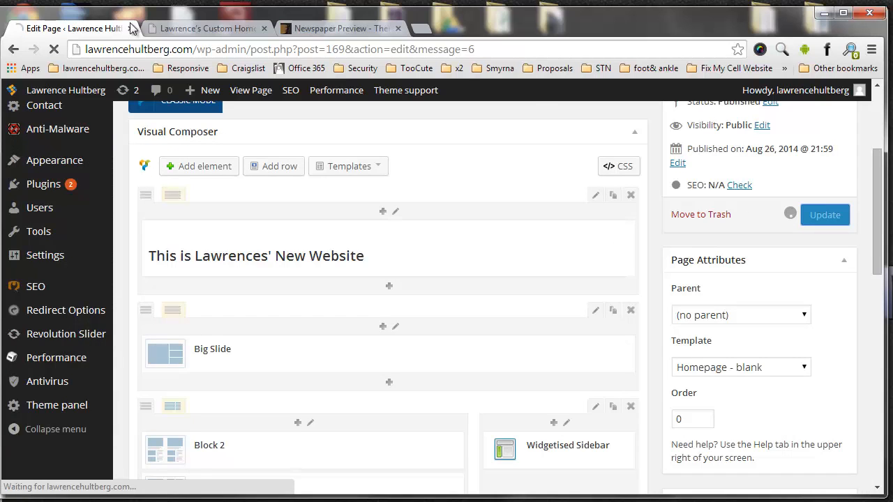
click(139, 29)
click(56, 49)
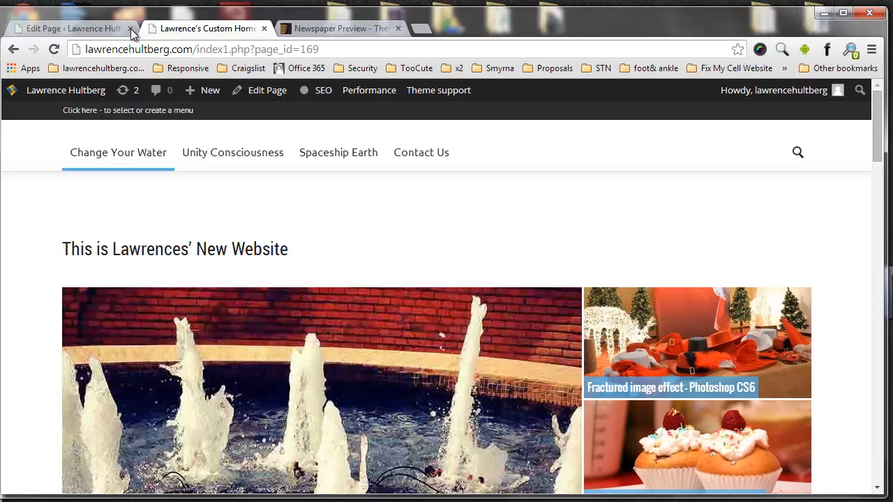
- Check the page editor's list of saved templates and return to the live home page
click(67, 26)
click(307, 322)
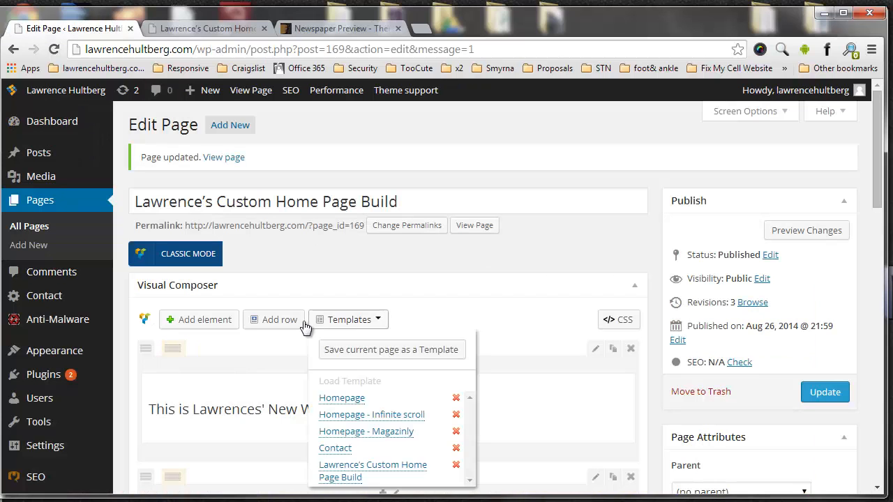
click(310, 323)
click(189, 28)
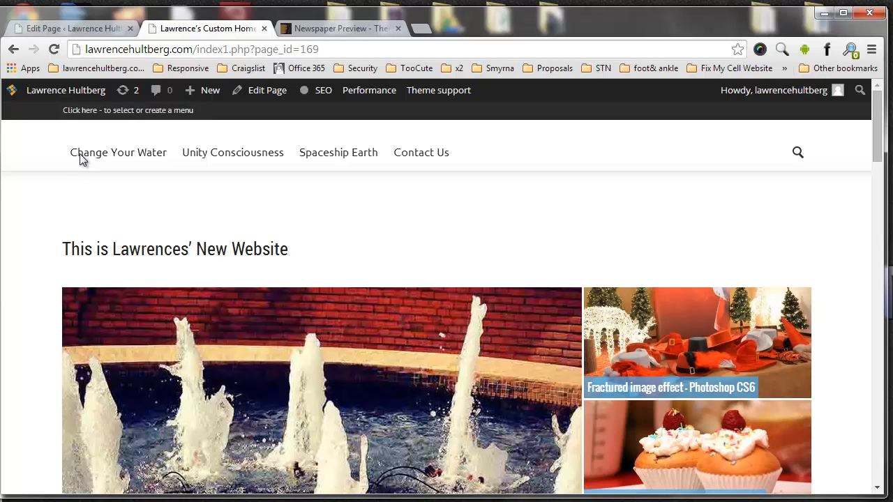
- Examine the heading and its placement above the slider on the live home page
drag(65, 200, 291, 212)
click(313, 242)
drag(84, 244, 50, 204)
click(332, 230)
drag(880, 122, 881, 123)
scroll(881, 126, down, 6)
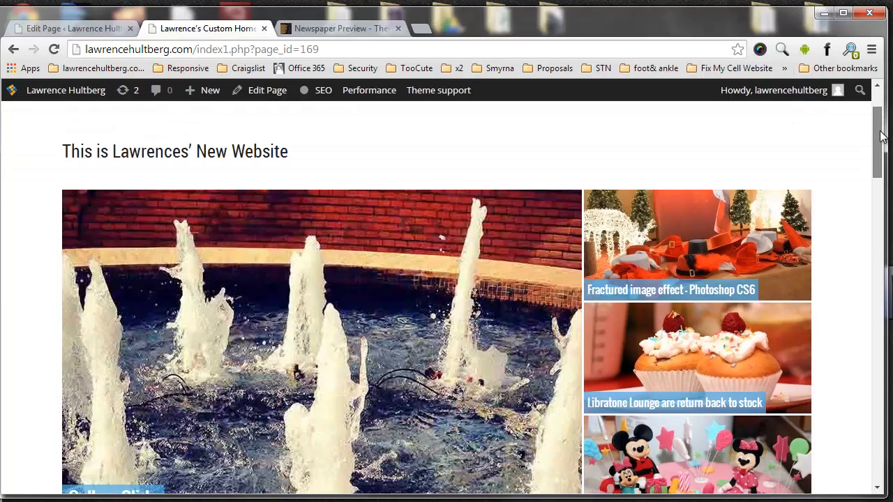
scroll(880, 93, up, 6)
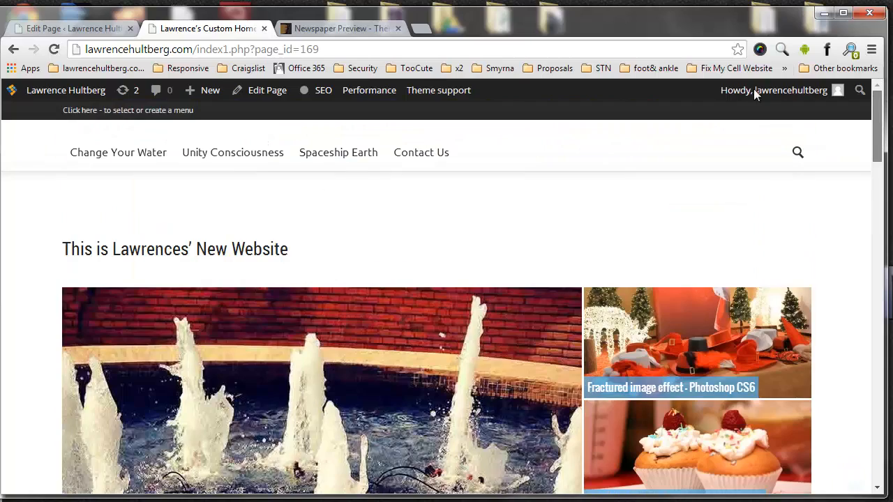
- Delete the row containing the "This is Lawrences' New Website" text block from the page layout
click(74, 28)
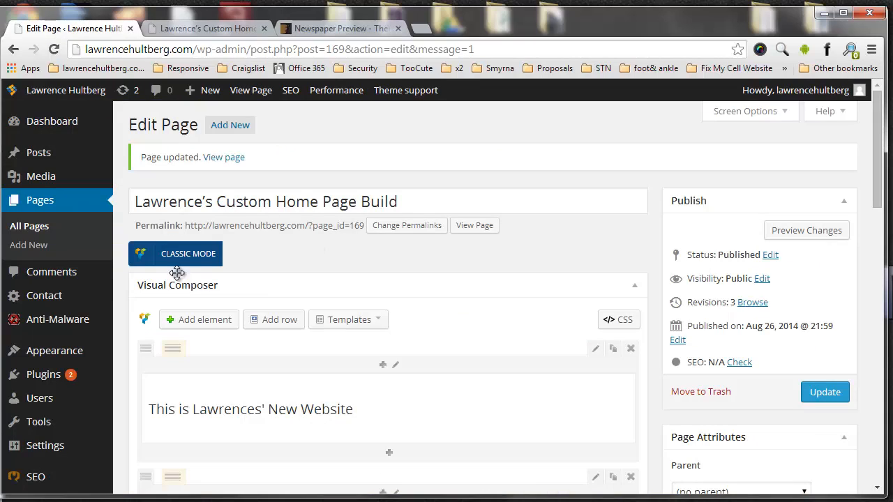
click(630, 349)
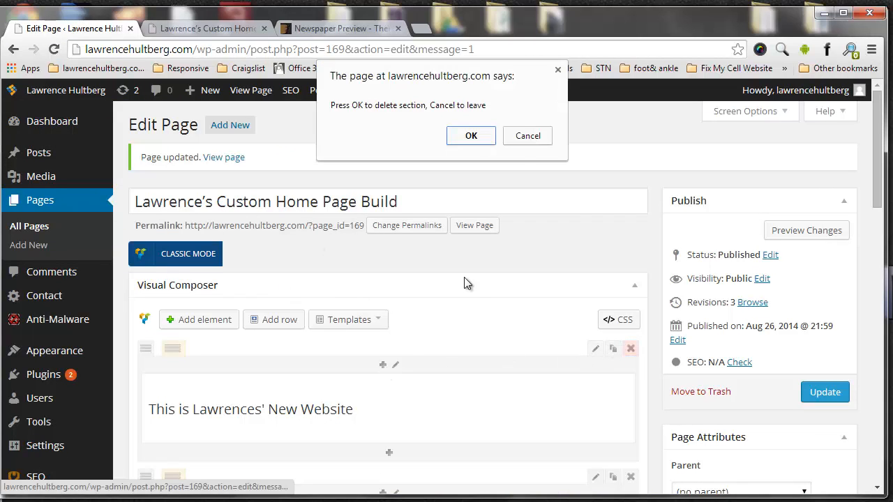
click(494, 135)
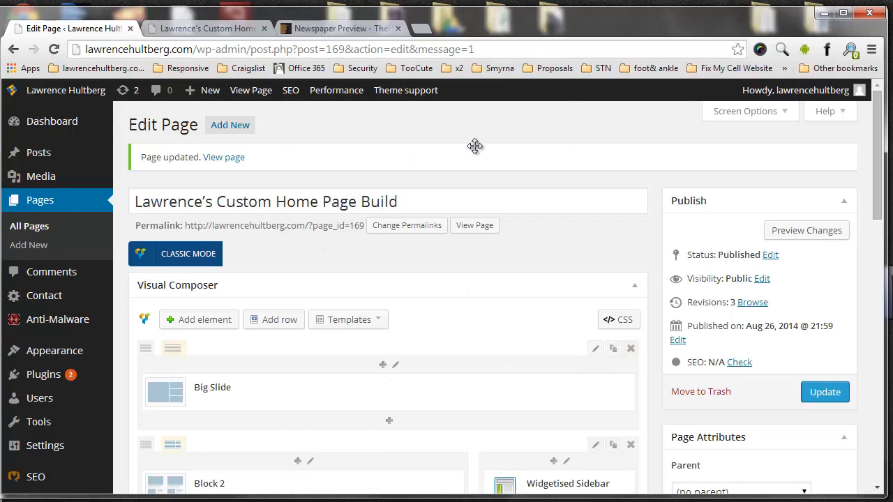
- Update the page, then reload the live home page and advance its slider to the next set of posts
scroll(701, 158, down, 2)
click(825, 241)
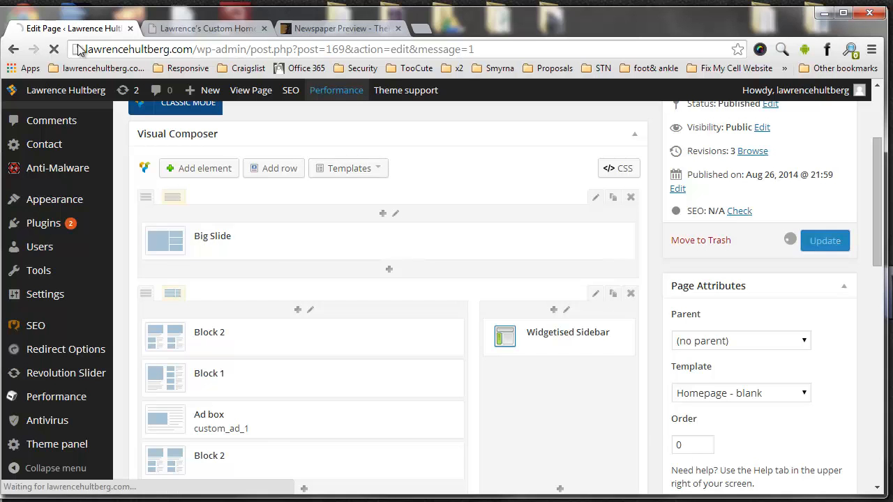
click(216, 29)
click(54, 50)
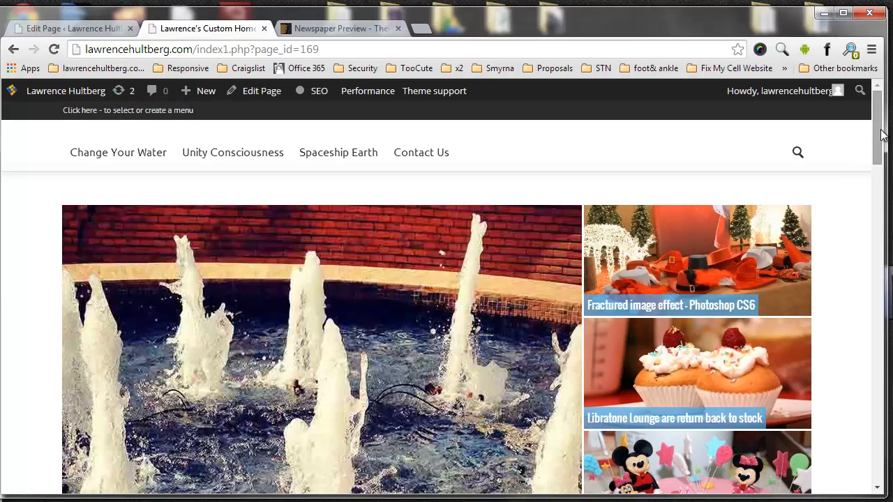
drag(881, 135, 880, 148)
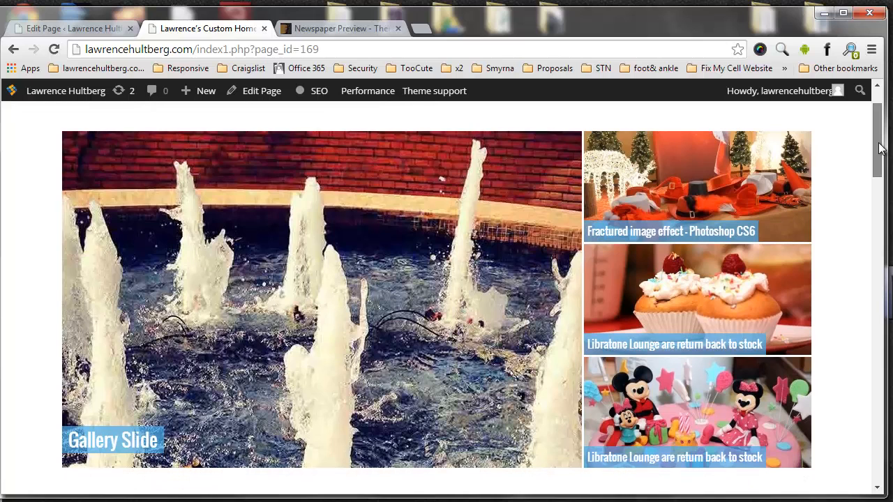
click(792, 296)
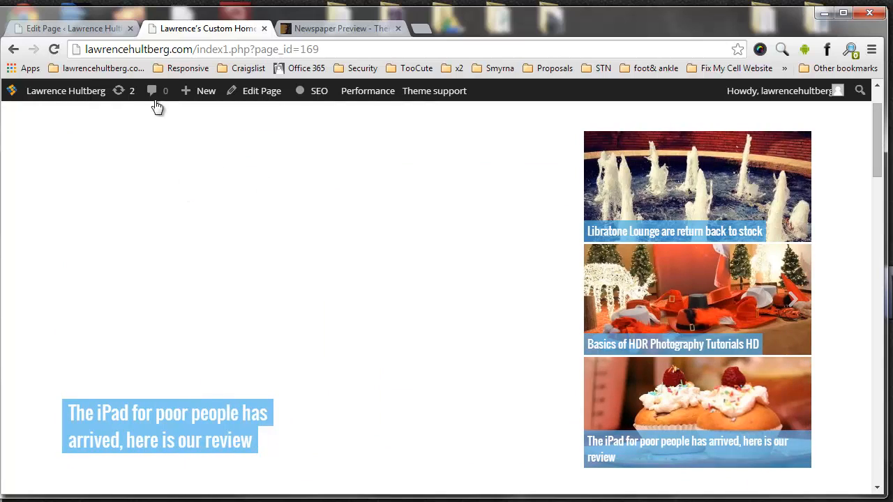
- Check the saved templates available in the page editor
click(79, 29)
click(348, 319)
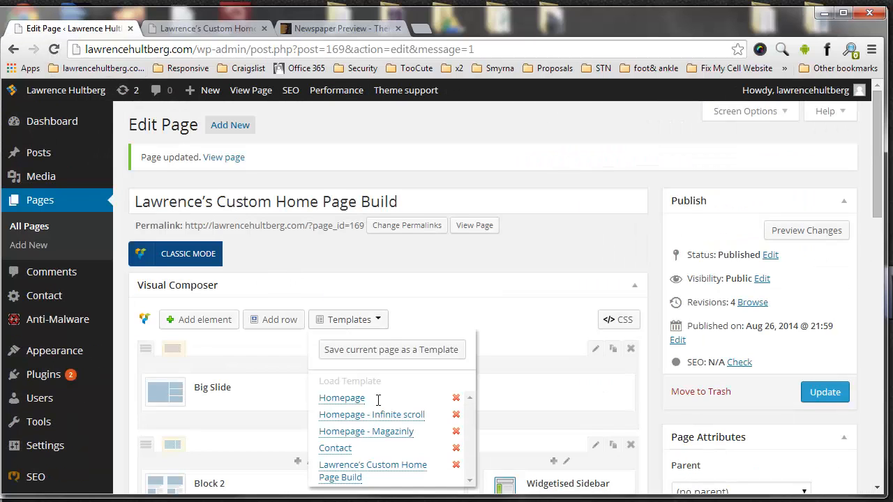
click(299, 346)
scroll(279, 345, down, 2)
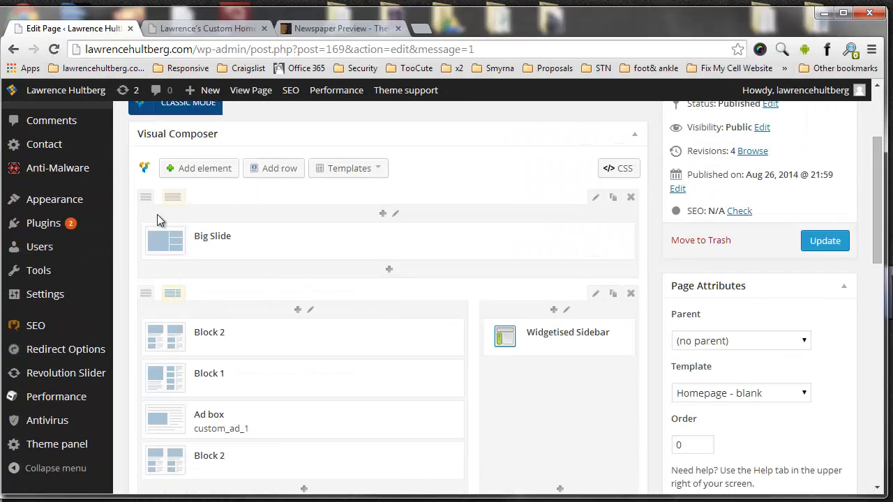
- Try adding a second Big Slide element to the slider row with default settings, and delete it again
click(389, 269)
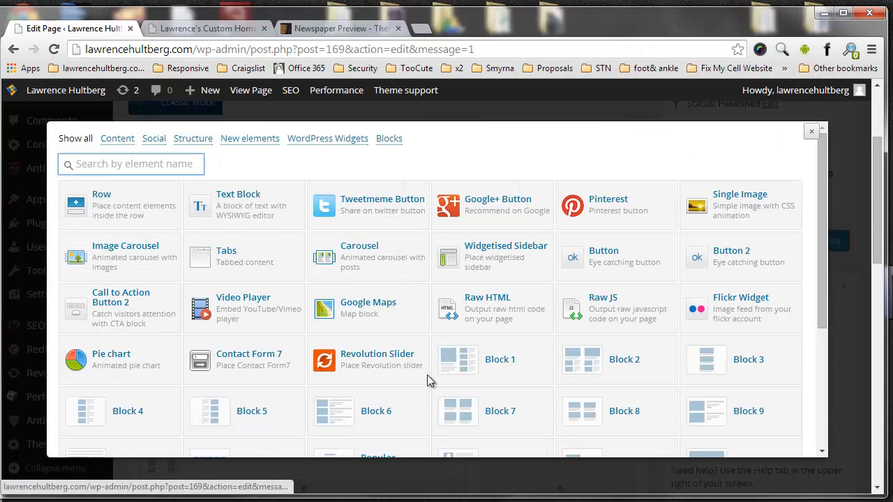
scroll(286, 367, down, 2)
click(104, 388)
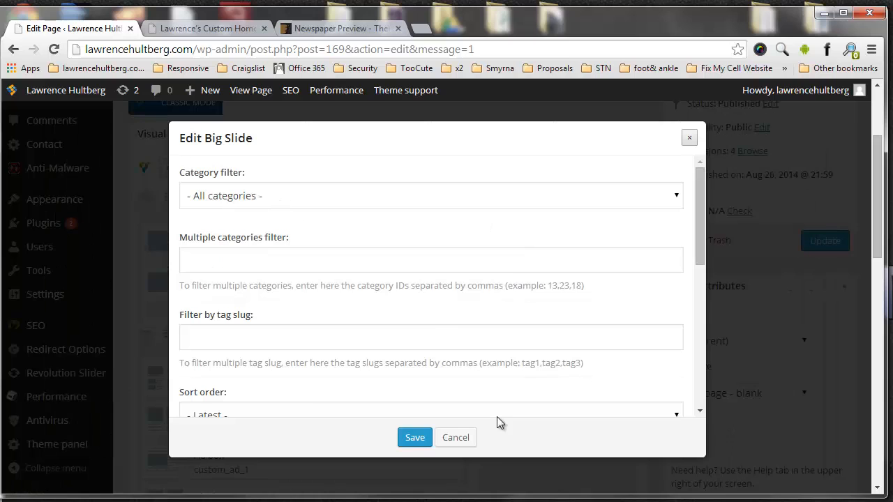
click(455, 437)
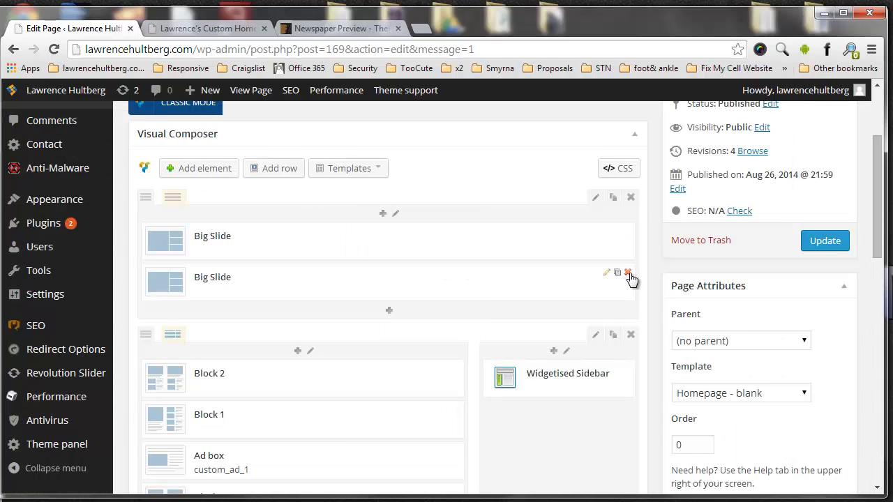
click(627, 272)
click(471, 136)
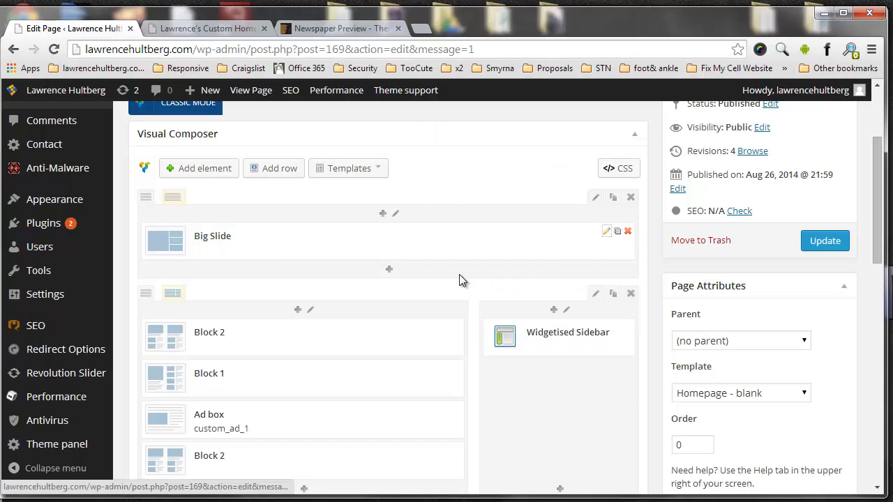
- Set the Big Slide element's slider autoplay to 5 seconds and save the element
click(433, 248)
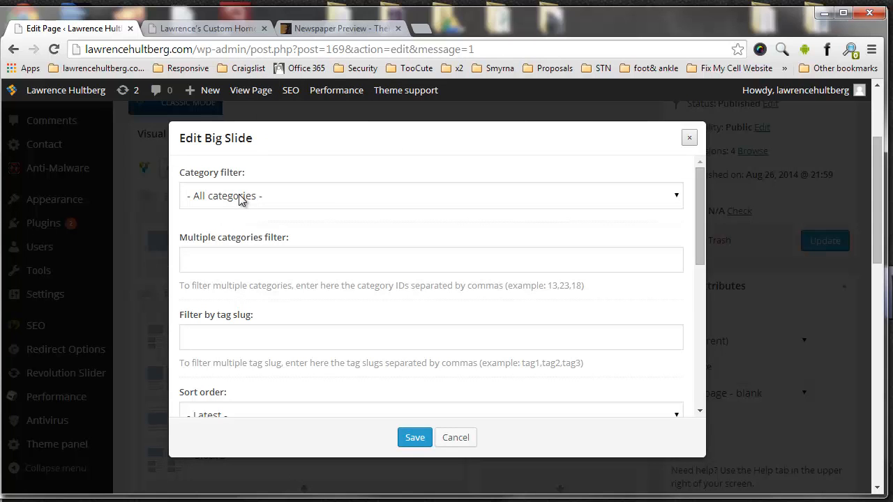
scroll(232, 196, down, 2)
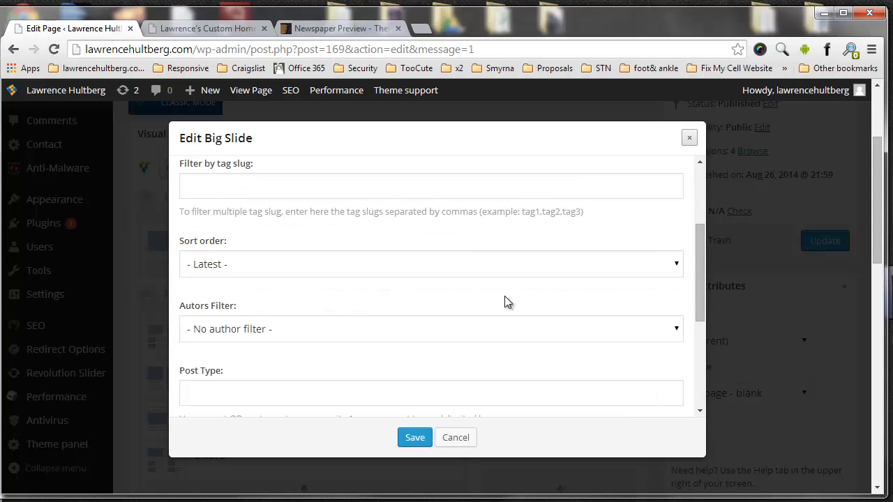
drag(702, 291, 692, 370)
click(297, 255)
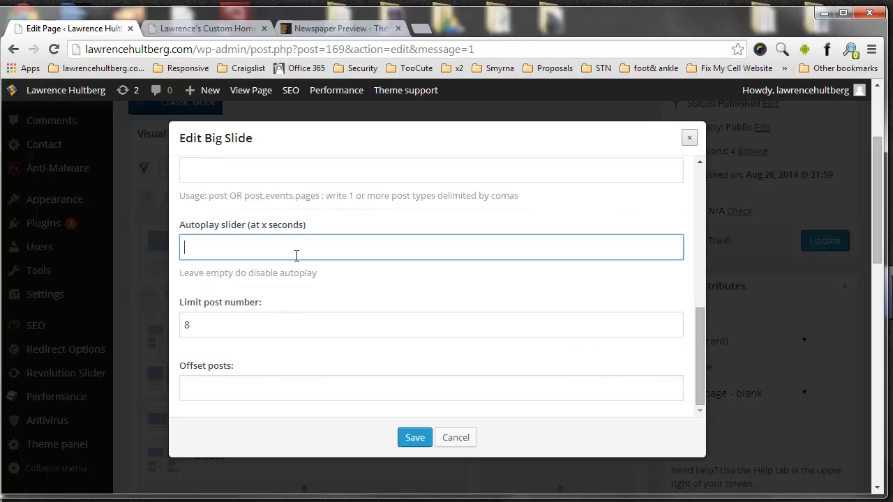
click(376, 288)
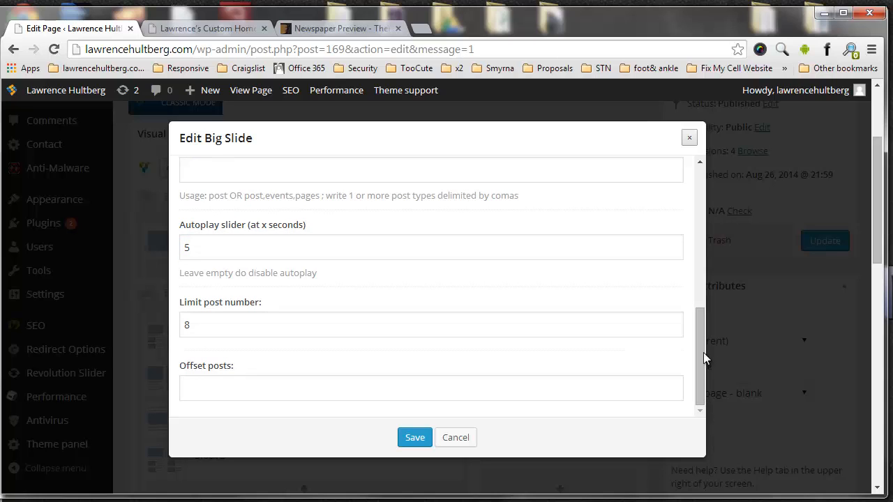
drag(701, 366, 701, 383)
click(430, 438)
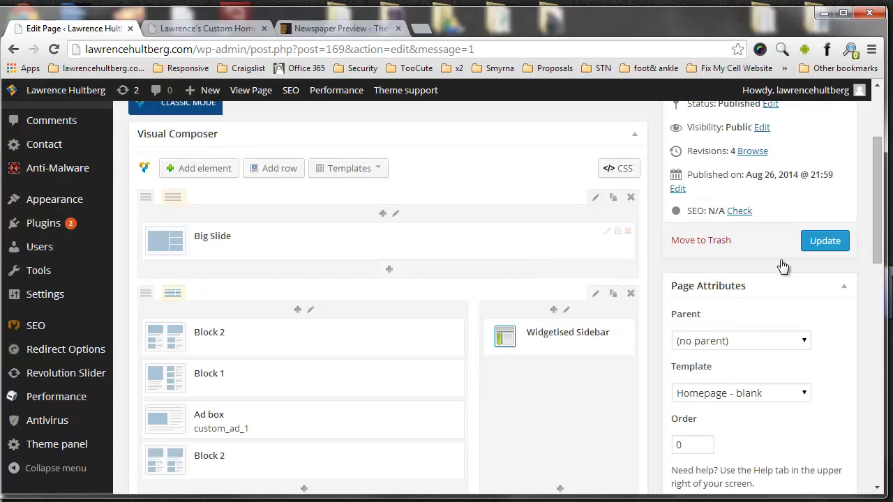
- Update the page, and reload the live home page to watch the slider autoplay
click(813, 245)
click(200, 31)
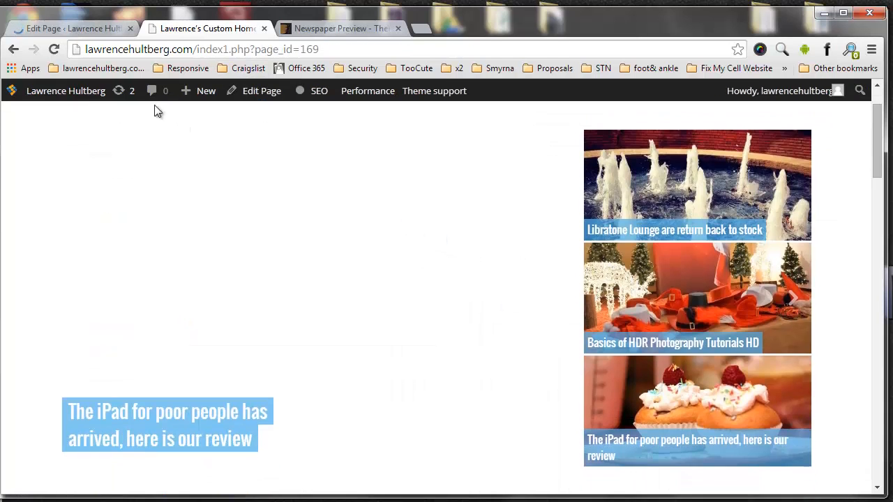
click(54, 50)
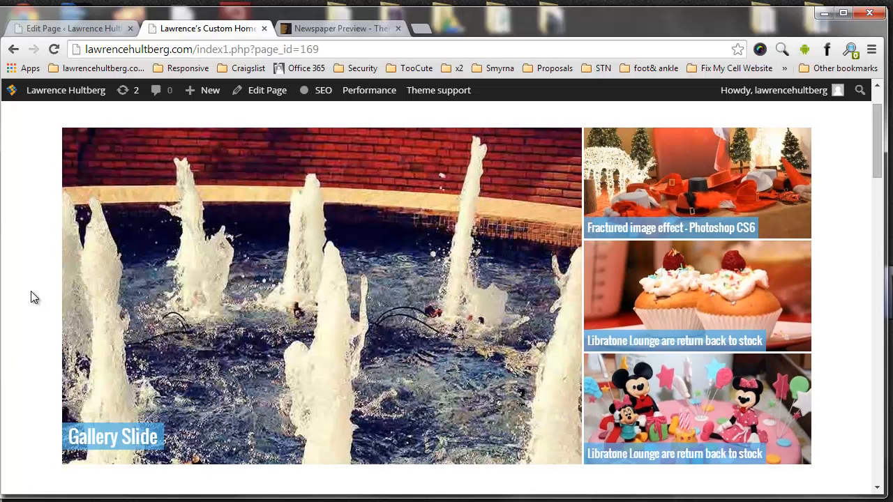
scroll(30, 300, up, 2)
scroll(31, 297, down, 3)
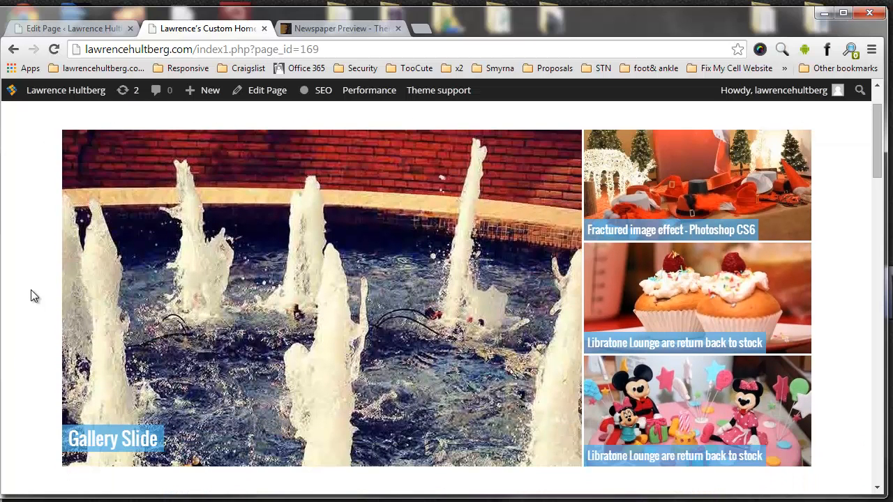
scroll(31, 296, down, 2)
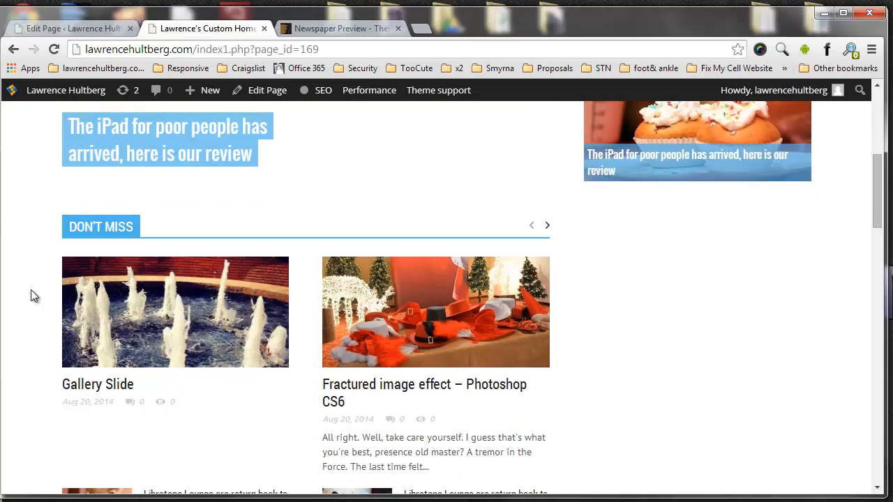
scroll(31, 297, up, 5)
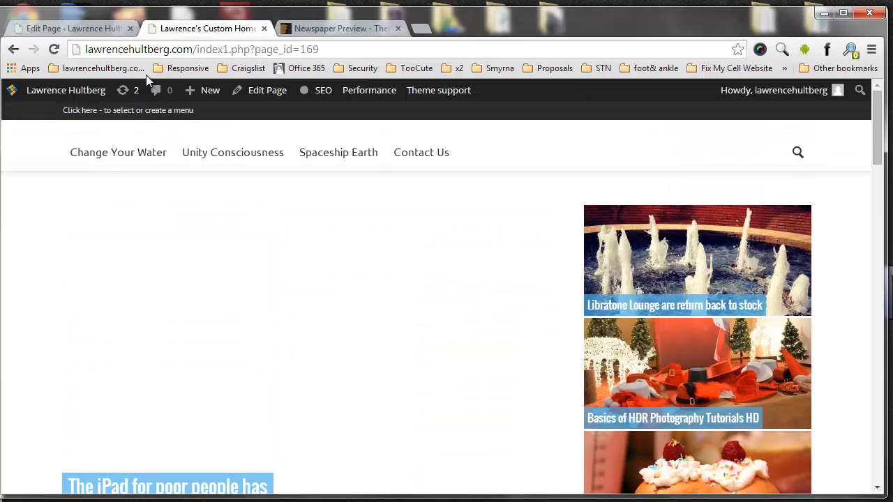
- Replace the autoplay interval in the Big Slide element's settings and save the element
click(89, 29)
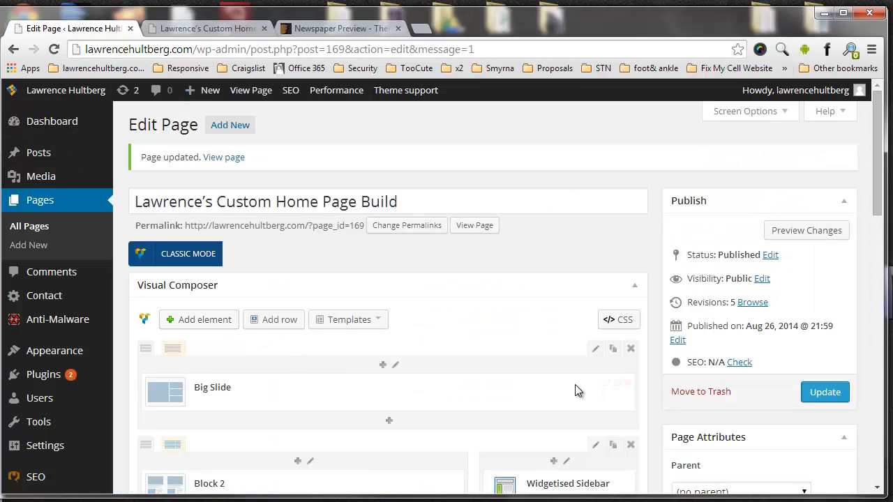
click(607, 384)
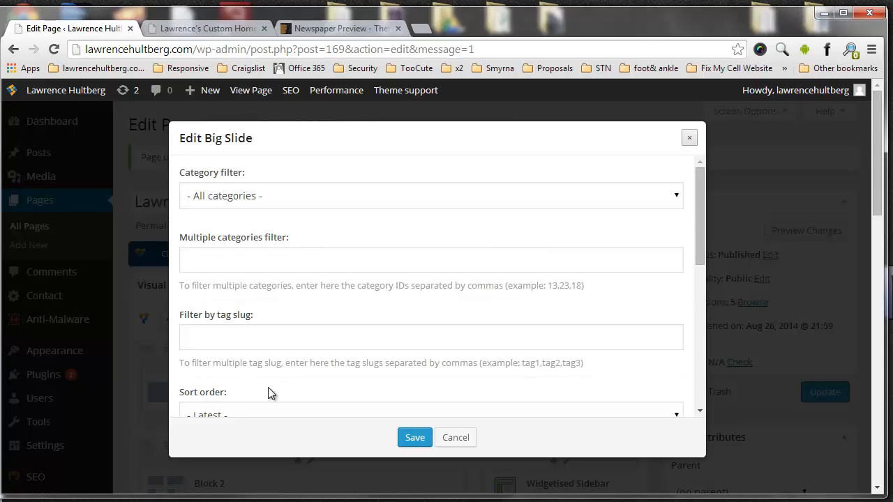
scroll(273, 345, down, 5)
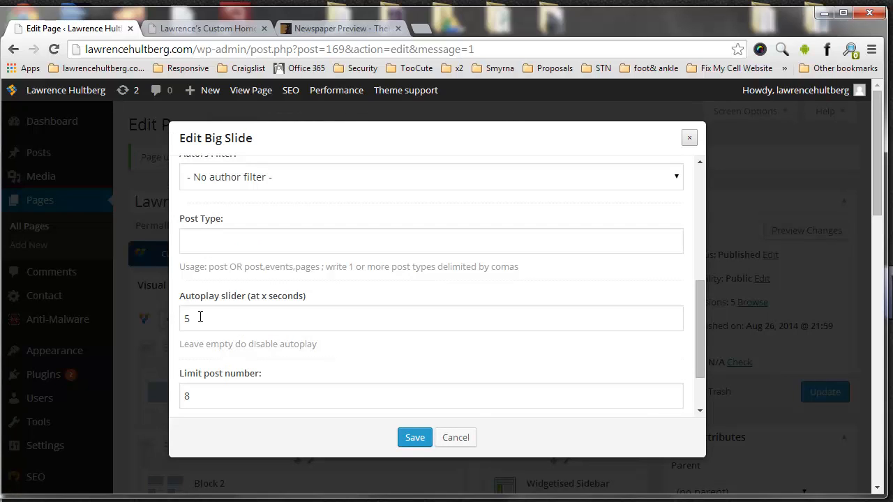
double_click(302, 328)
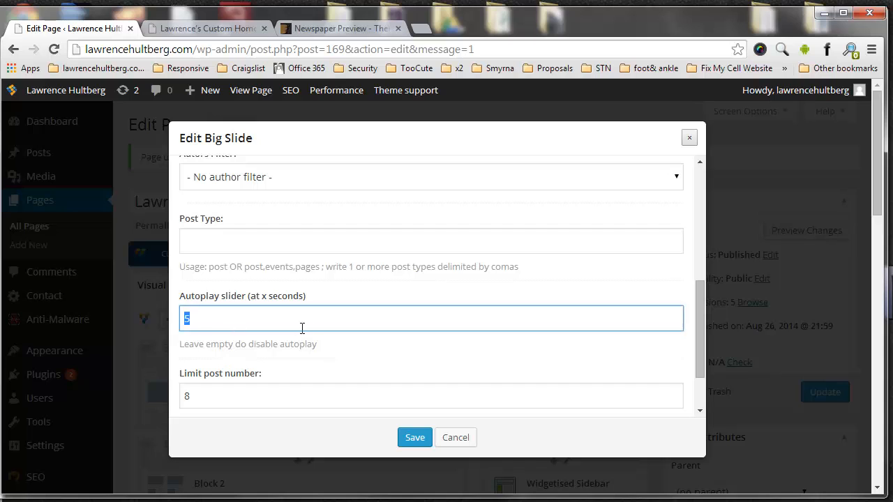
click(413, 448)
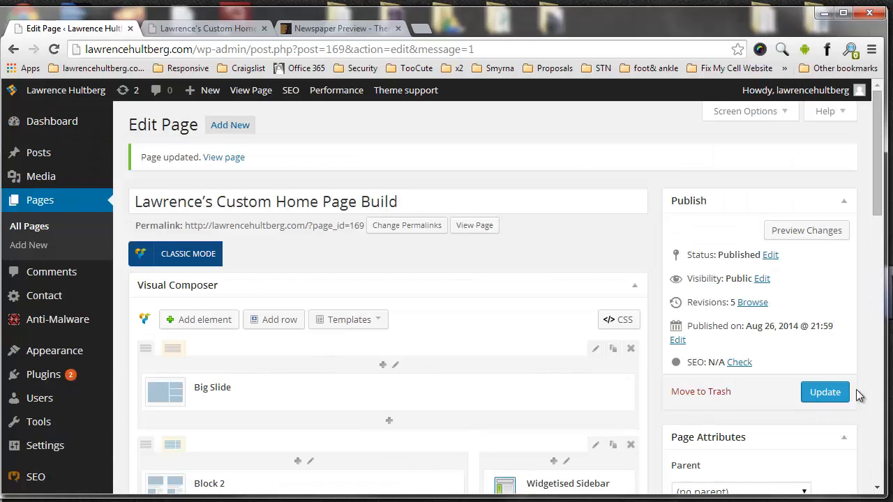
- Update the page, check the slider on the reloaded live home page, and return to the page editor
click(819, 393)
click(177, 35)
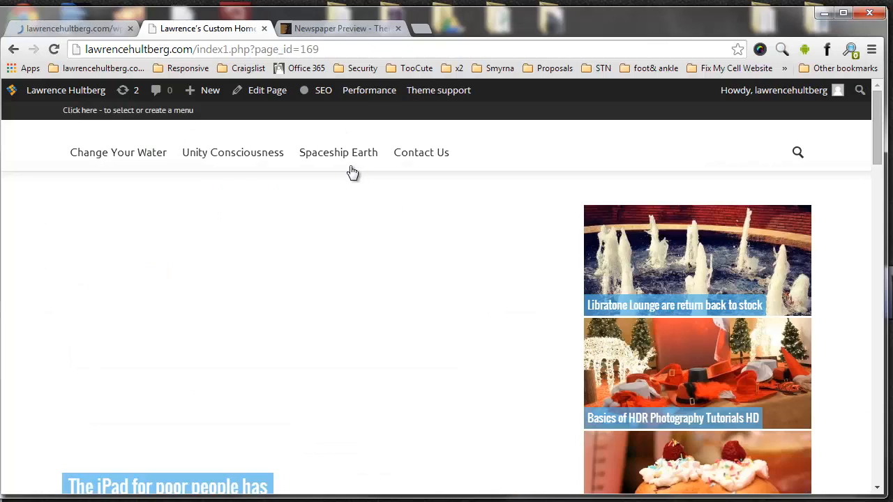
key(F5)
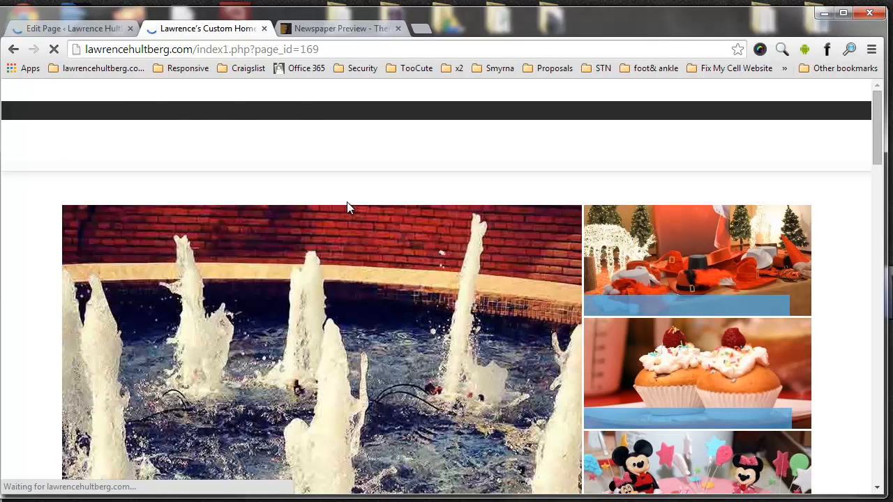
scroll(350, 208, down, 1)
scroll(349, 208, down, 1)
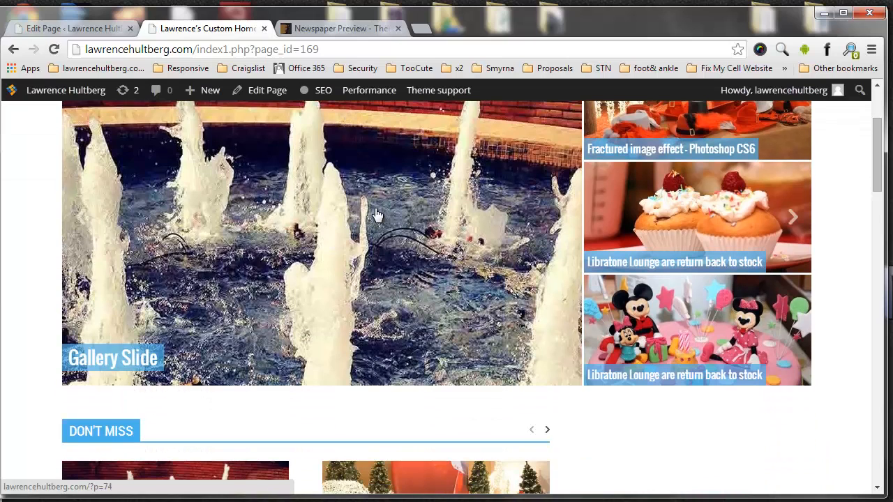
scroll(375, 213, down, 1)
scroll(376, 209, up, 2)
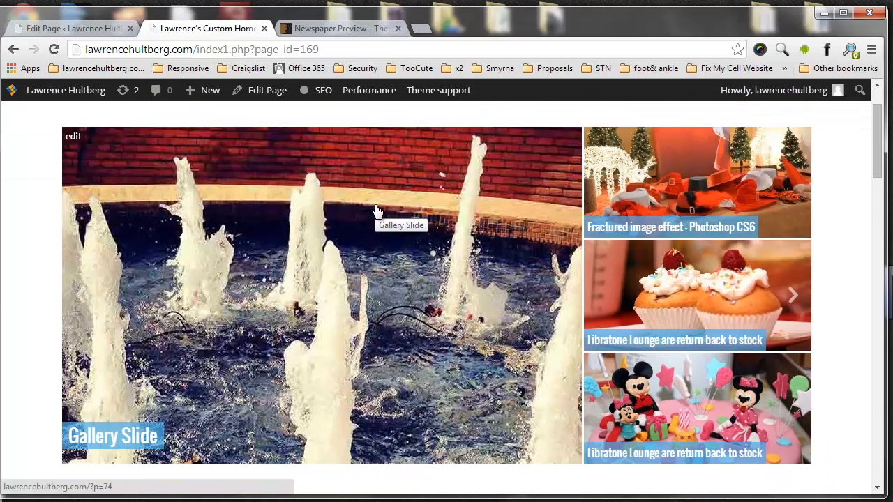
click(53, 28)
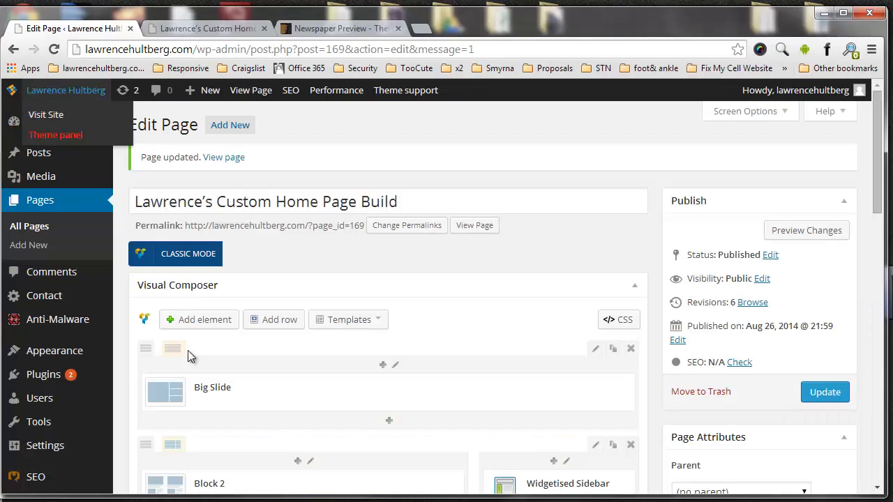
- Split the Big Slide row into two equal columns, and restore its single-column layout
scroll(187, 321, down, 2)
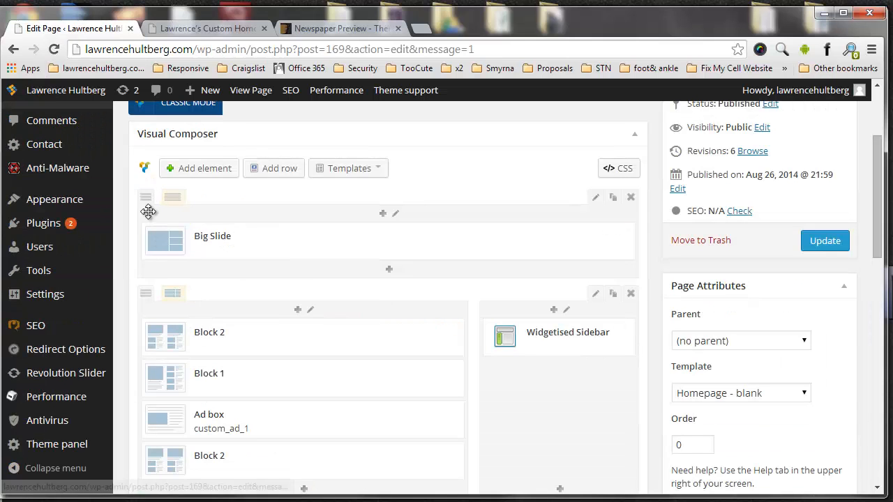
mouse_move(150, 207)
mouse_down()
mouse_move(158, 406)
mouse_move(139, 303)
mouse_move(161, 190)
mouse_move(159, 201)
mouse_up()
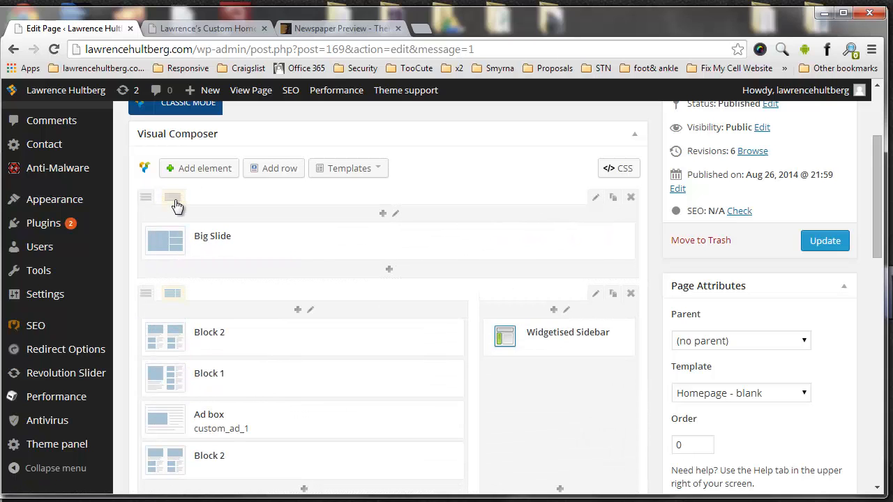
mouse_move(177, 205)
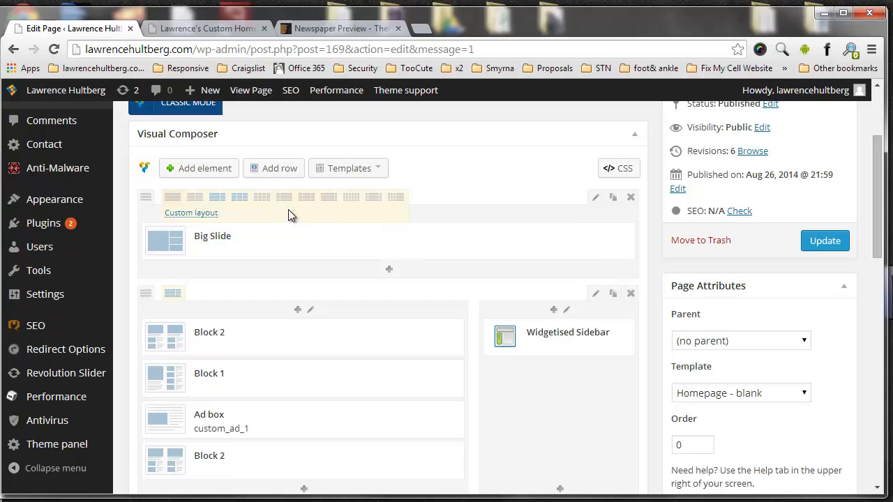
click(195, 198)
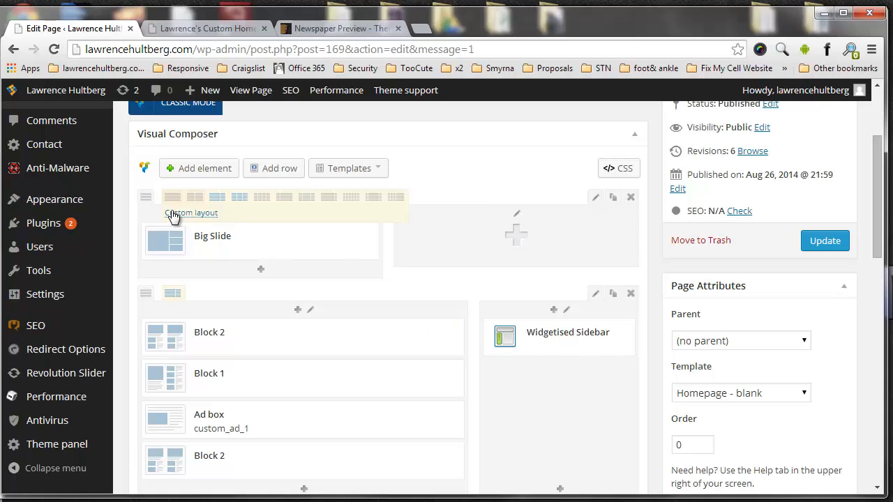
click(173, 202)
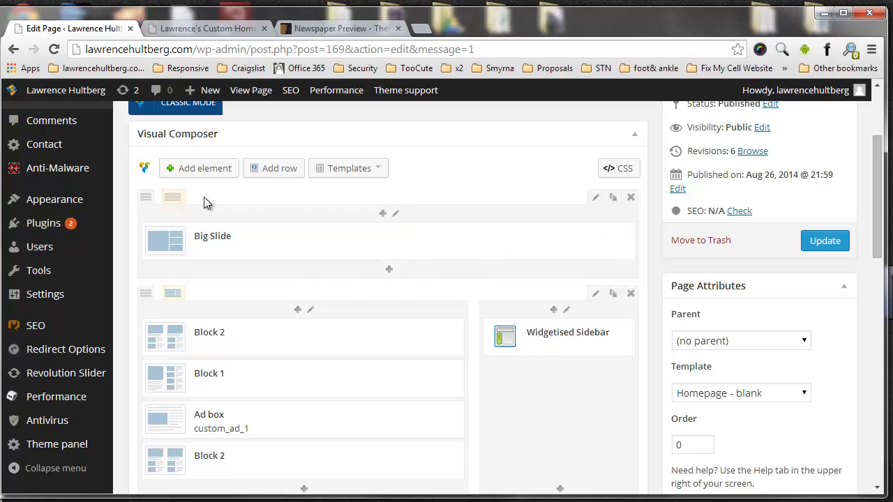
mouse_move(173, 201)
- Check the sidebar area on the live home page, and set the Widgetised Sidebar element's widget title to "Sidebar Widgets"
scroll(166, 283, down, 2)
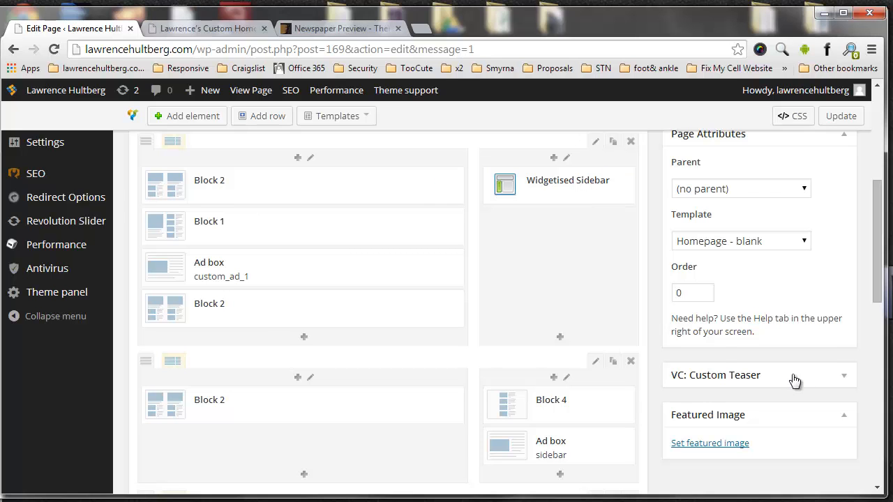
key(ctrl+Tab)
scroll(726, 328, down, 5)
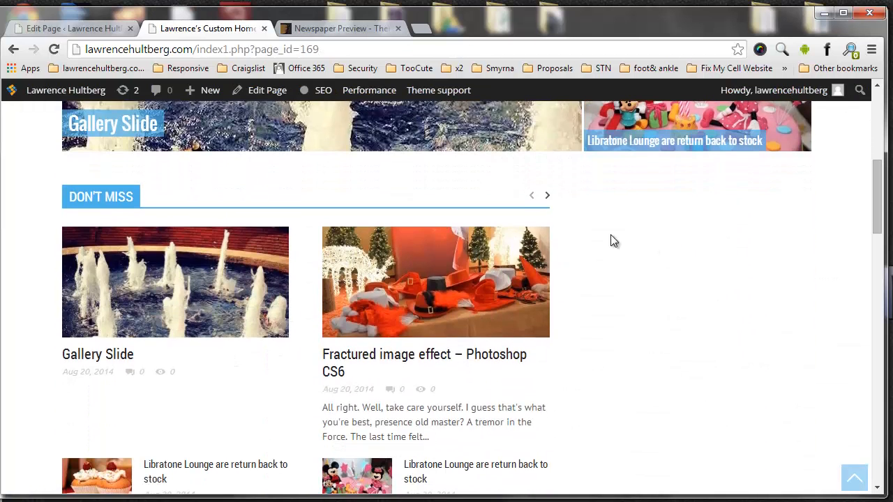
click(72, 29)
mouse_move(539, 180)
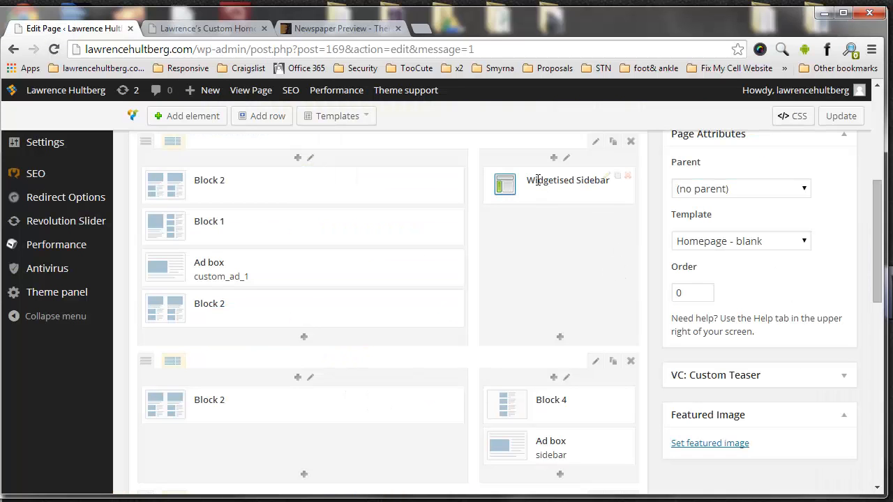
click(607, 175)
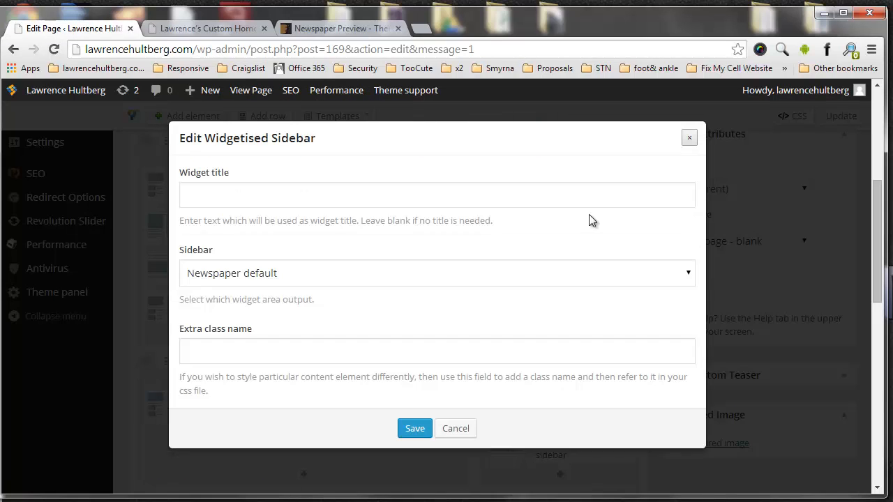
click(215, 193)
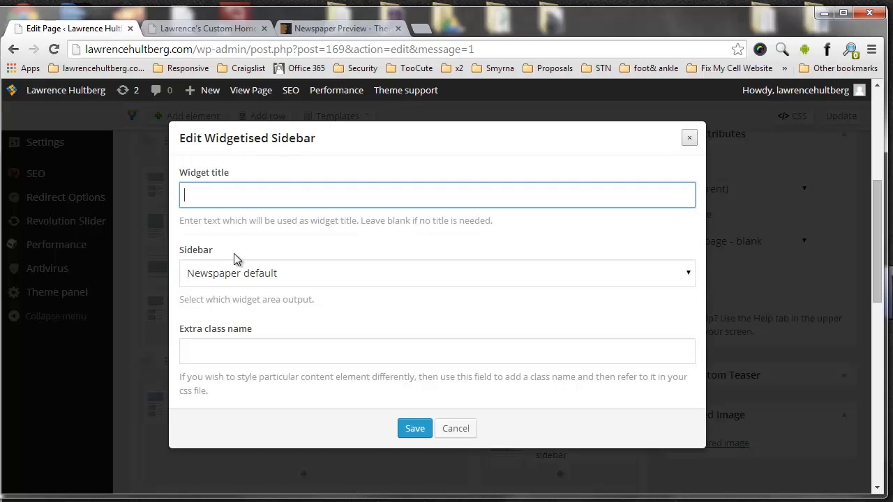
click(254, 225)
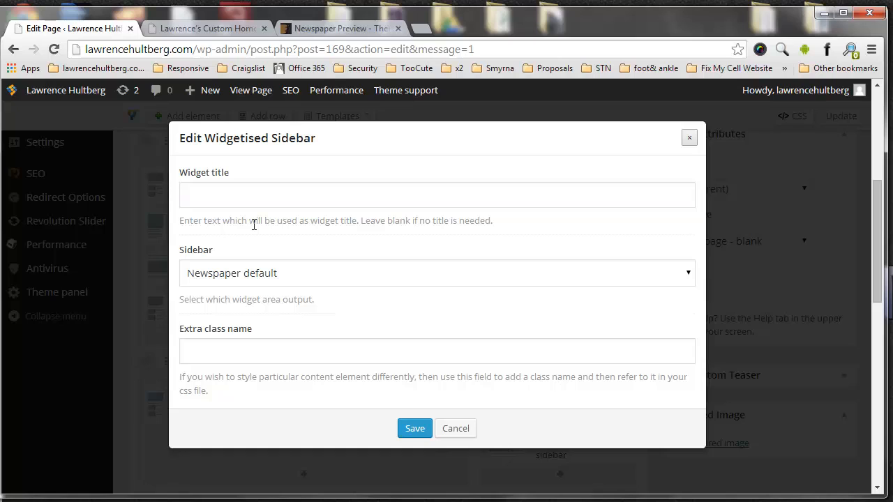
click(277, 195)
text(Sidebar Widgets)
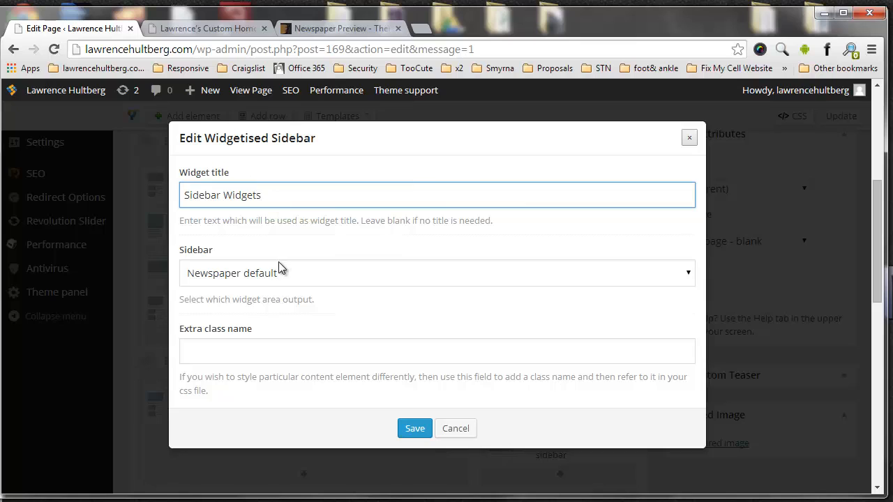
- Set the Widgetised Sidebar's sidebar source to Footer 1 and save the element
click(275, 274)
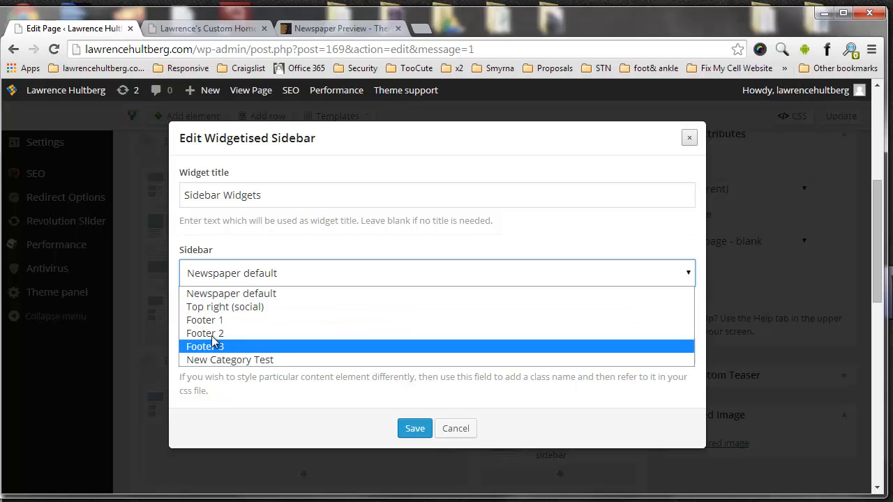
click(238, 298)
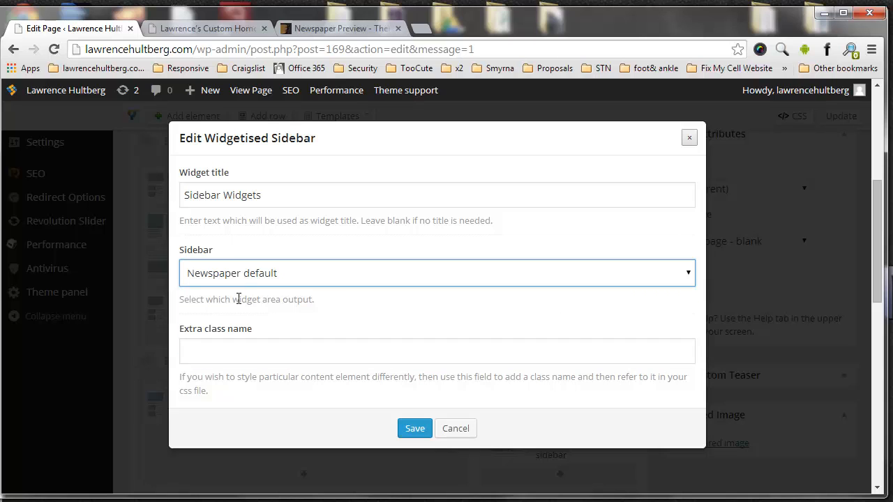
click(246, 279)
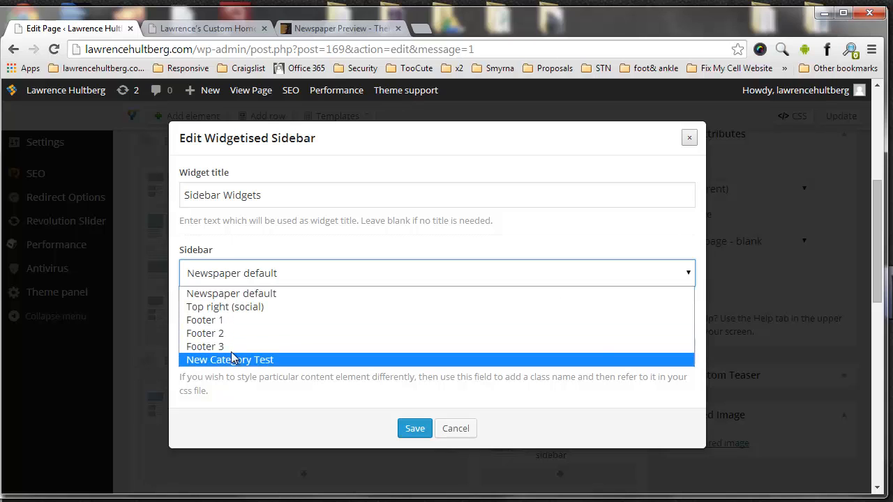
click(205, 321)
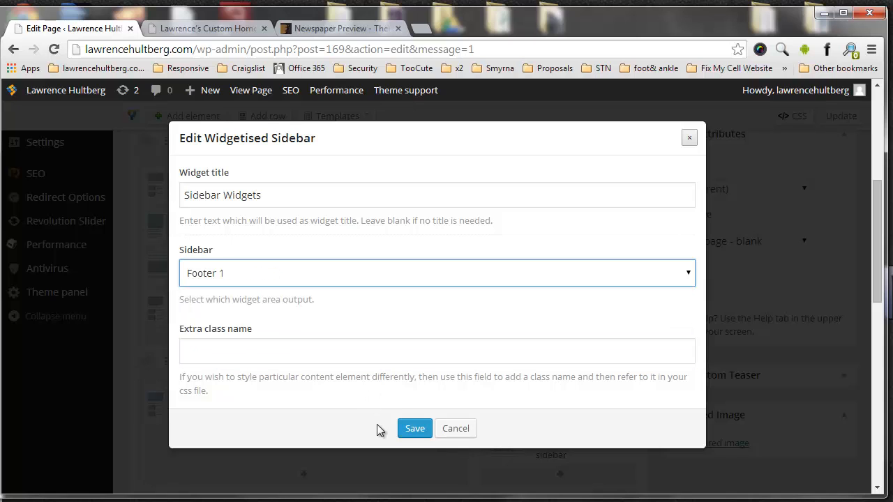
click(411, 428)
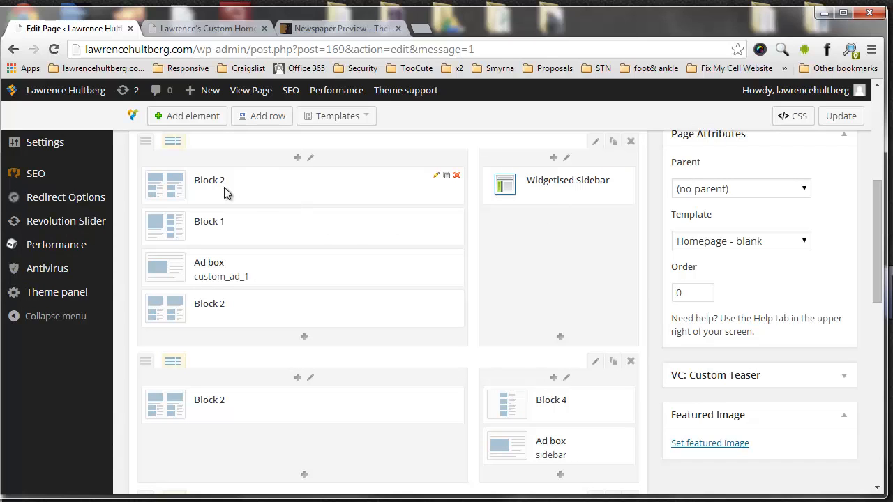
- Review the settings of the first Block 2 beside the Widgetised Sidebar, comparing its custom title with the heading on the live home page
click(436, 177)
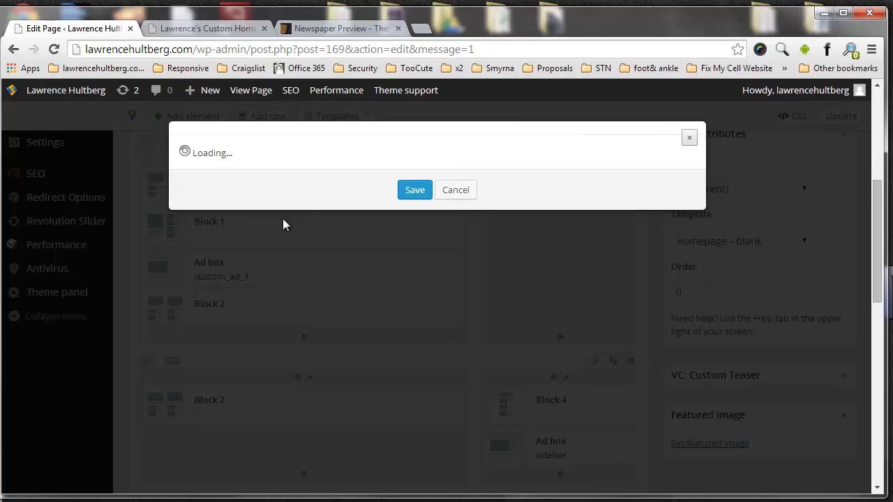
scroll(288, 209, down, 5)
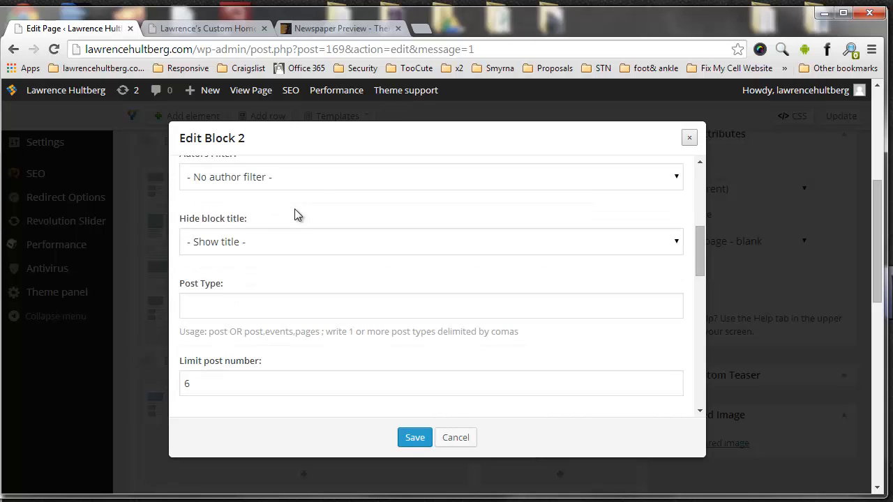
scroll(295, 210, down, 2)
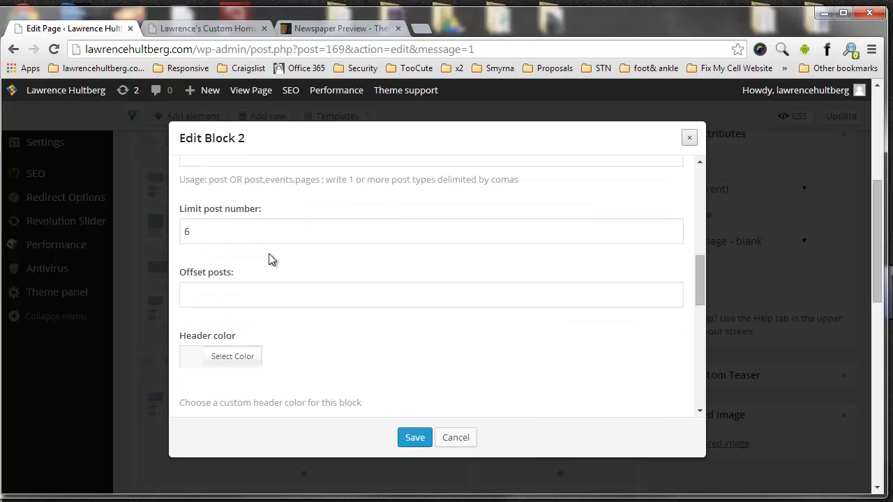
scroll(272, 248, down, 2)
scroll(268, 286, down, 2)
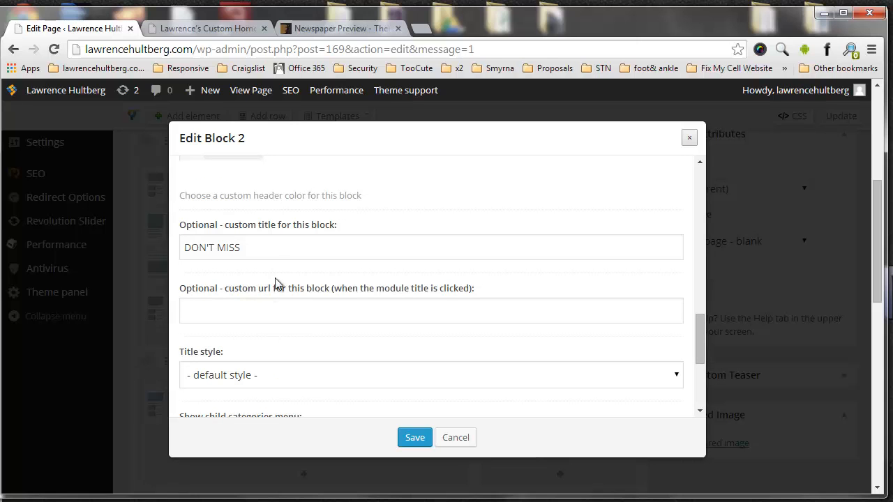
drag(240, 248, 137, 250)
click(227, 32)
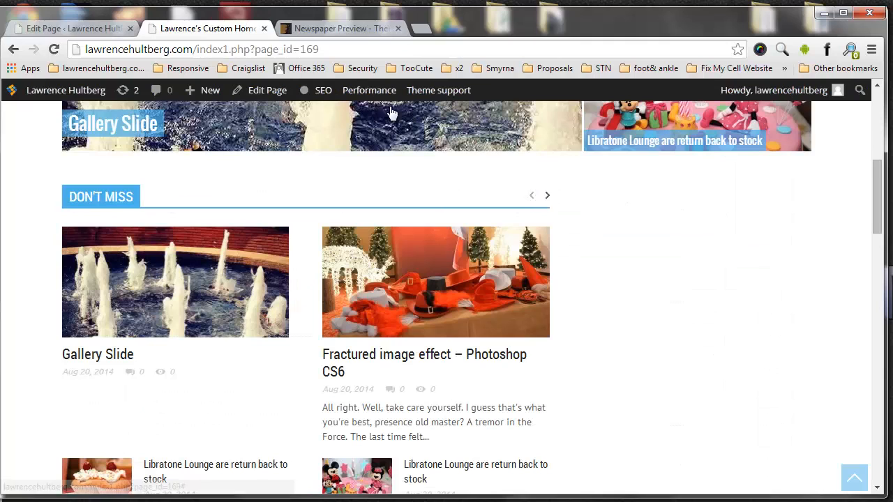
click(80, 29)
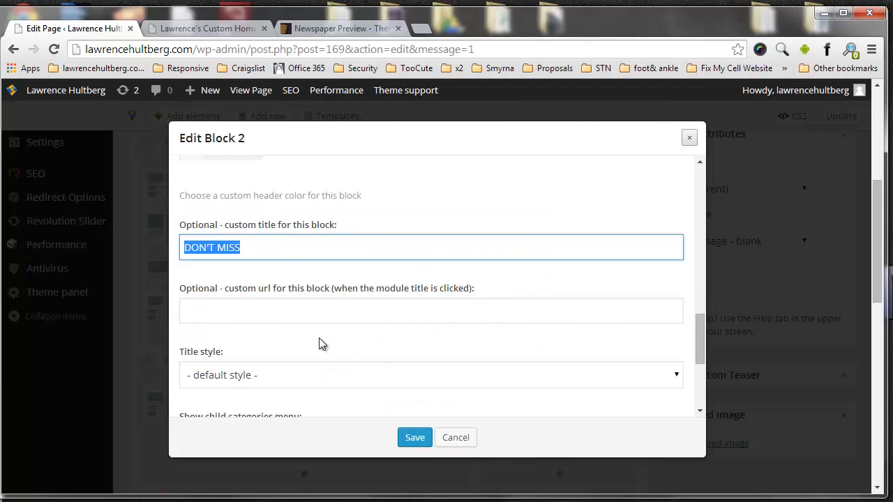
scroll(223, 393, down, 2)
scroll(225, 391, down, 1)
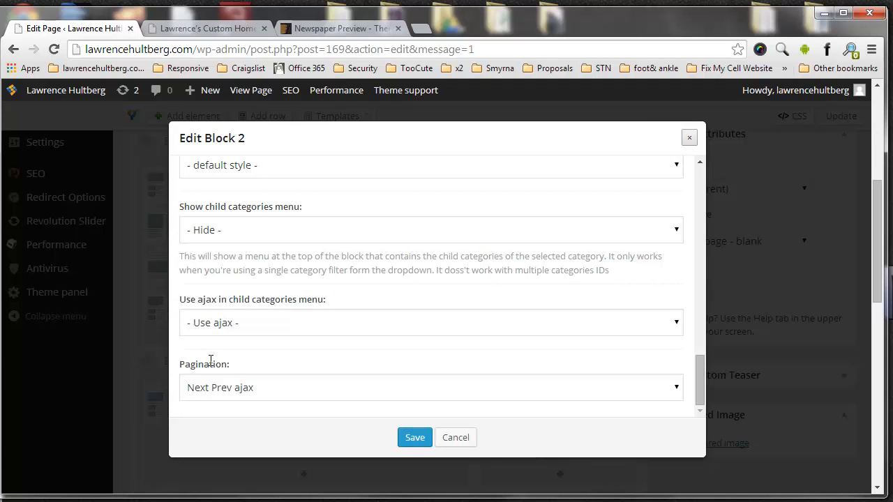
- Examine the block pagination arrows and content sections on the live home page, and close the Block 2 settings without saving
click(209, 28)
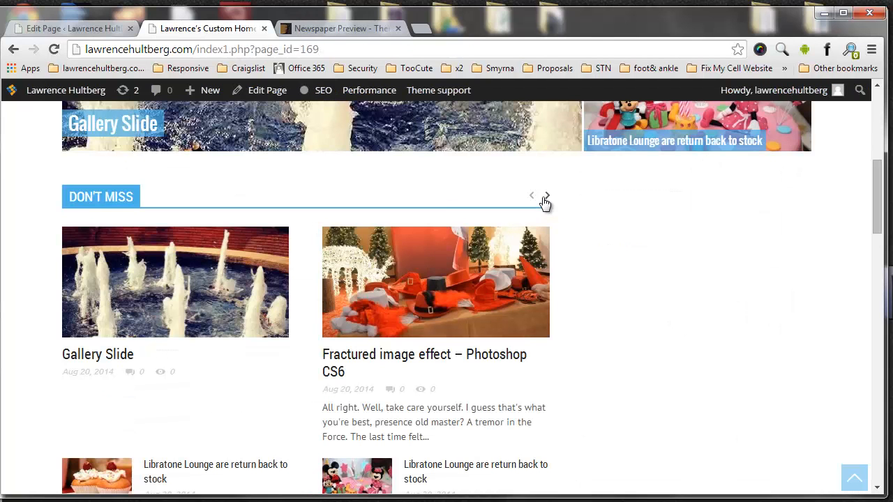
scroll(266, 370, down, 4)
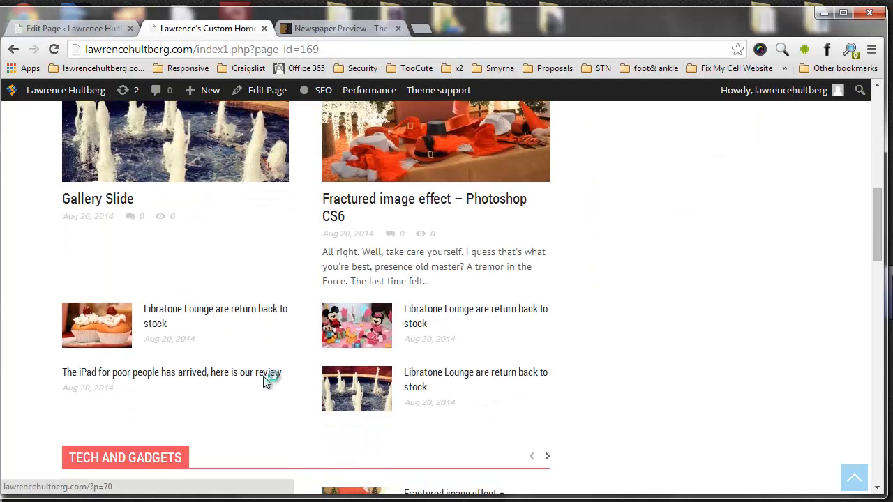
scroll(266, 372, down, 4)
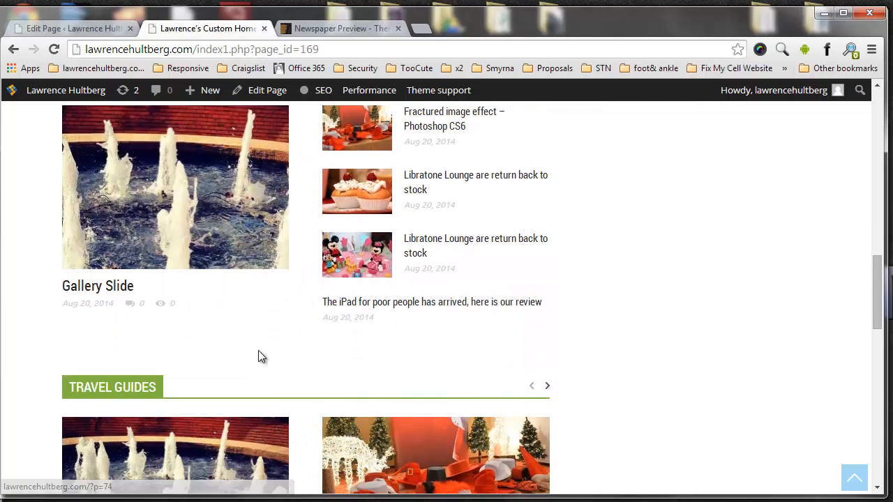
scroll(258, 348, up, 2)
scroll(256, 348, down, 5)
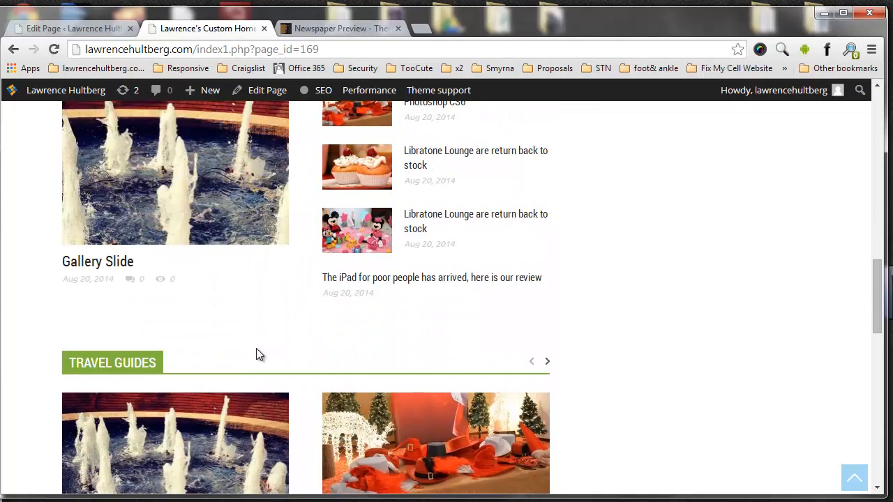
scroll(258, 351, down, 4)
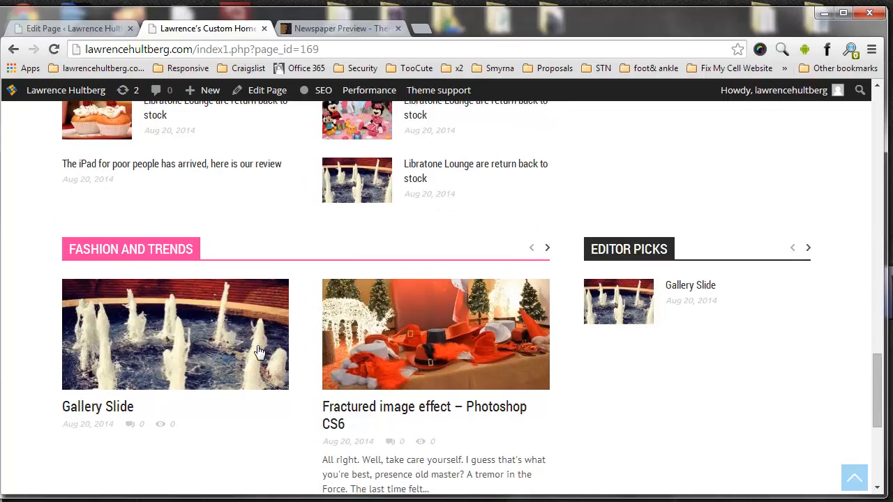
scroll(257, 351, up, 10)
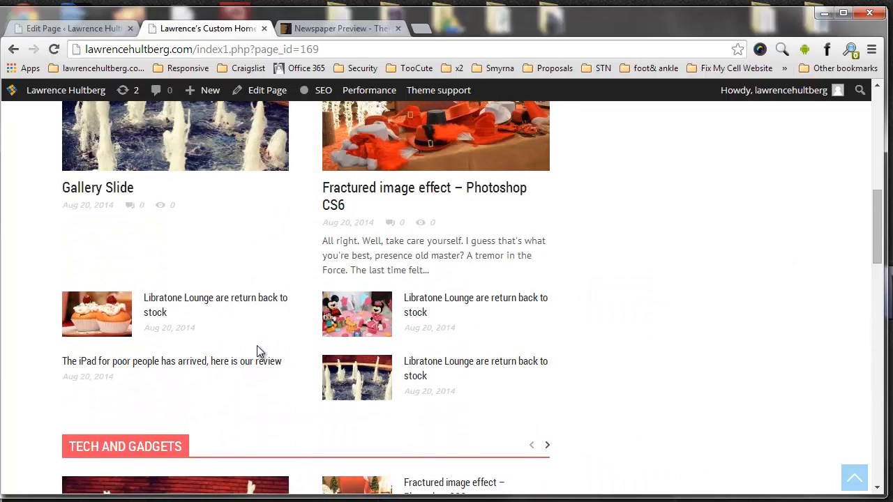
scroll(256, 345, up, 4)
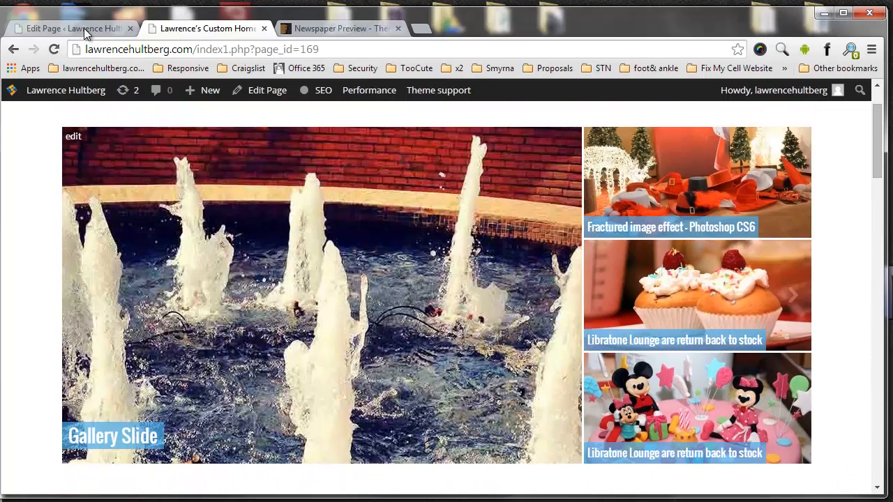
click(84, 27)
click(455, 439)
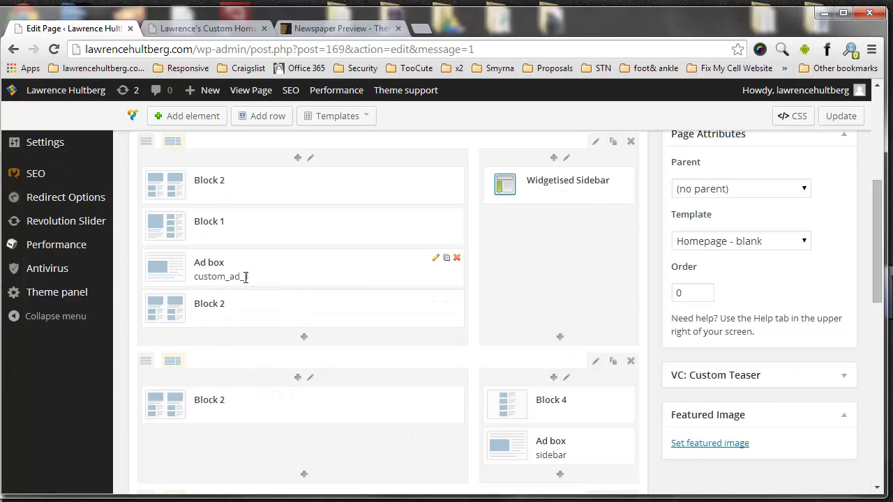
- Compare the custom_ad_1 Ad box and surrounding block rows in Visual Composer with the content sections and sidebar area on the live home page
drag(246, 278, 196, 276)
scroll(258, 274, down, 2)
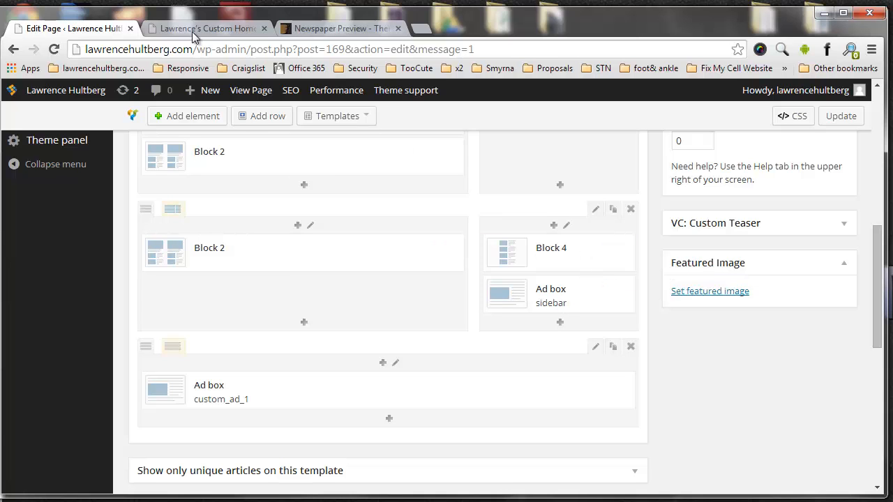
key(ctrl+Tab)
scroll(663, 364, down, 8)
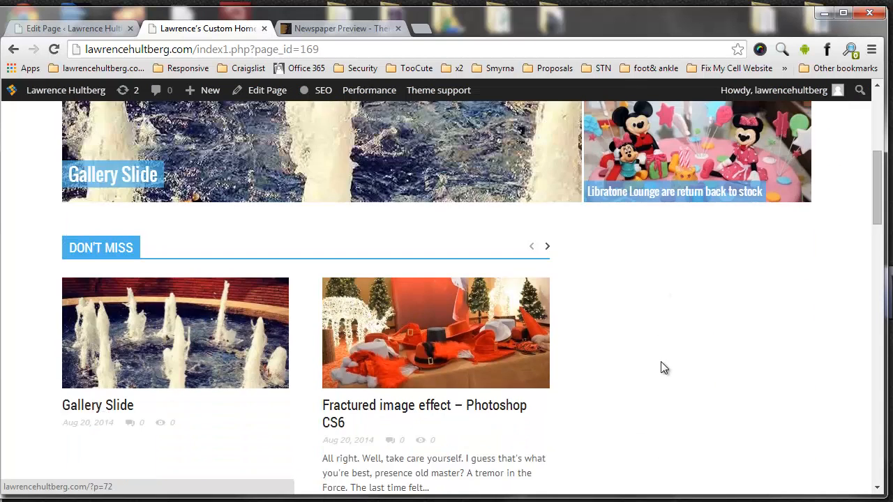
scroll(662, 361, down, 12)
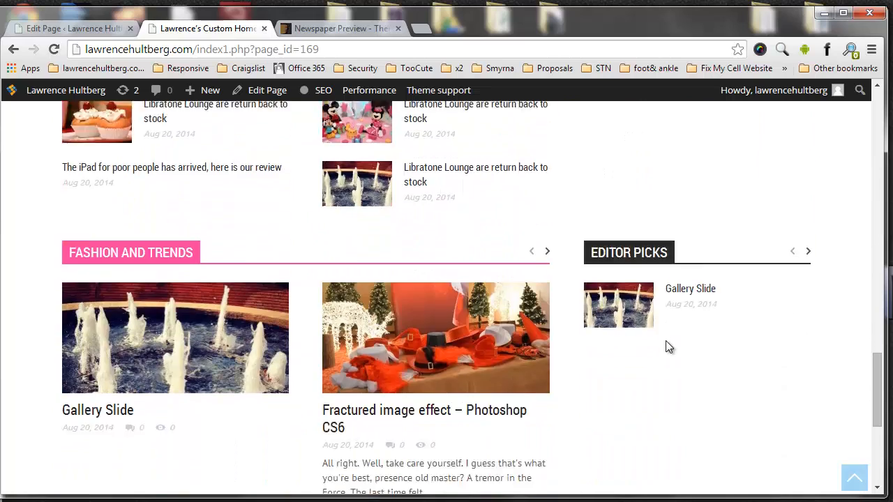
scroll(668, 335, down, 1)
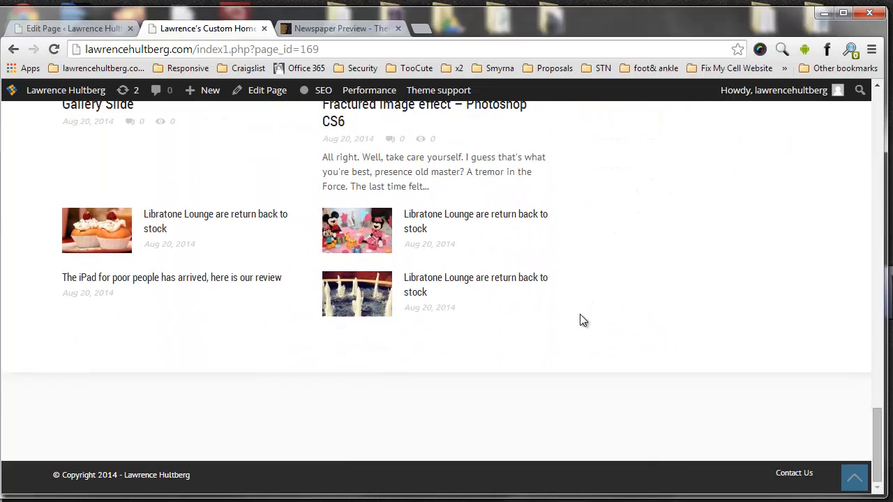
scroll(603, 318, up, 10)
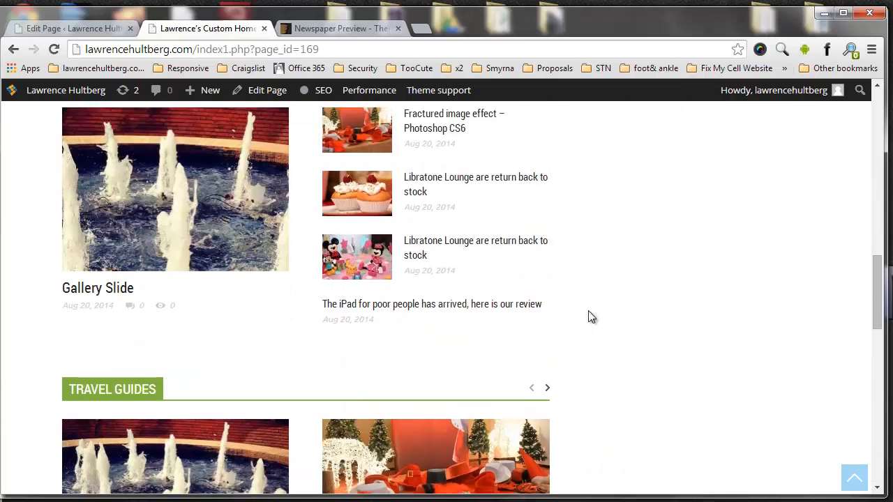
scroll(651, 381, down, 4)
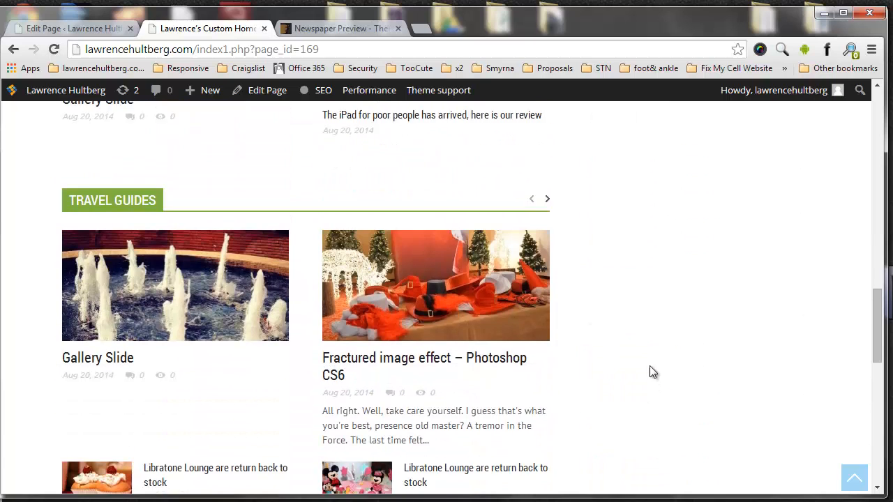
scroll(408, 336, down, 2)
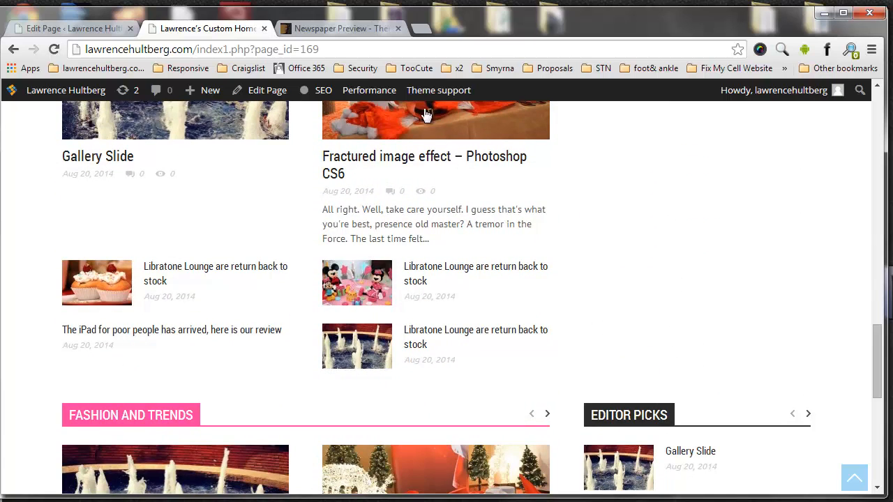
- Return to the page editor and review the full-width Ad box in the last row of the layout
click(74, 28)
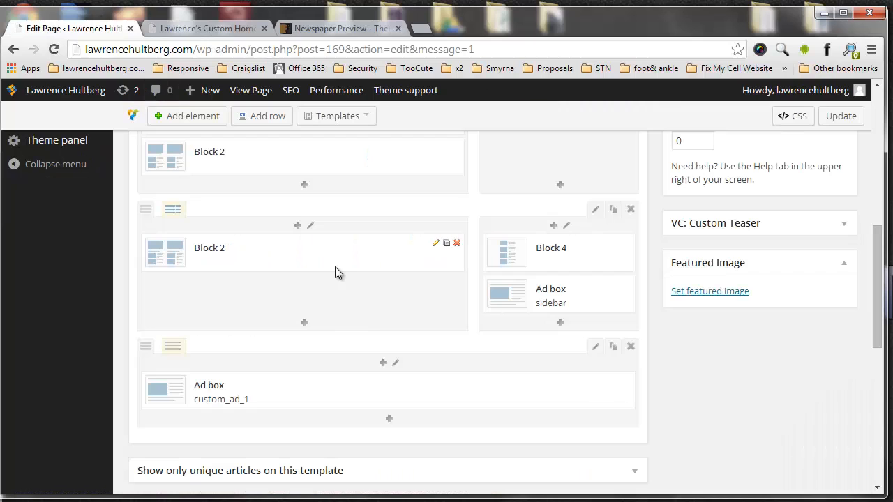
scroll(367, 335, down, 2)
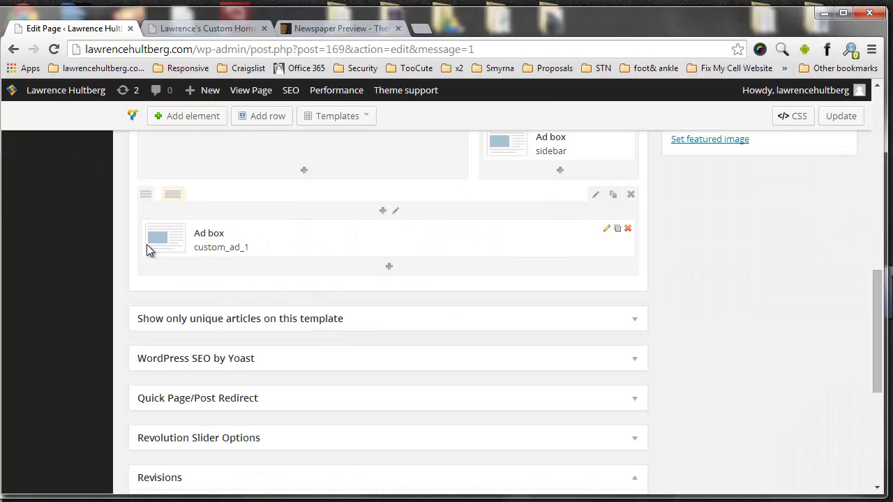
drag(255, 253, 265, 239)
scroll(264, 240, up, 2)
scroll(263, 242, up, 4)
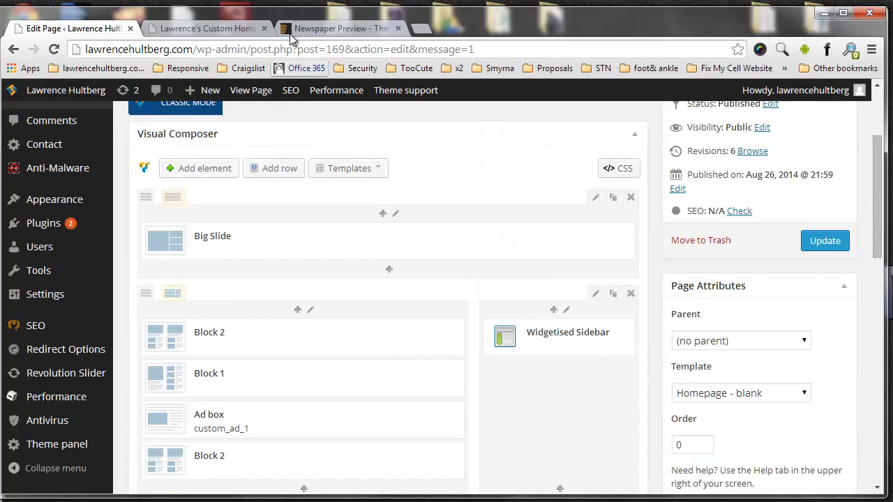
- Examine the Newspaper theme demo home page from the Travel Guides section to the footer and back up to the header
key(ctrl+3)
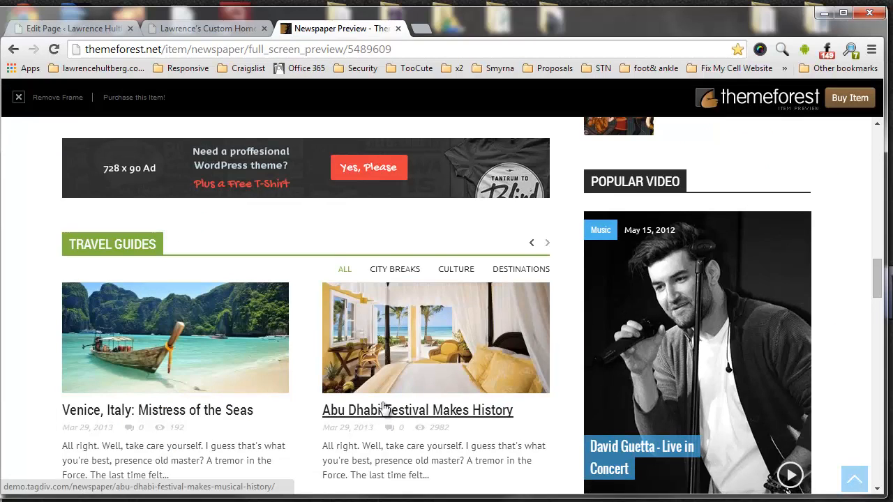
scroll(389, 363, down, 10)
scroll(390, 390, down, 12)
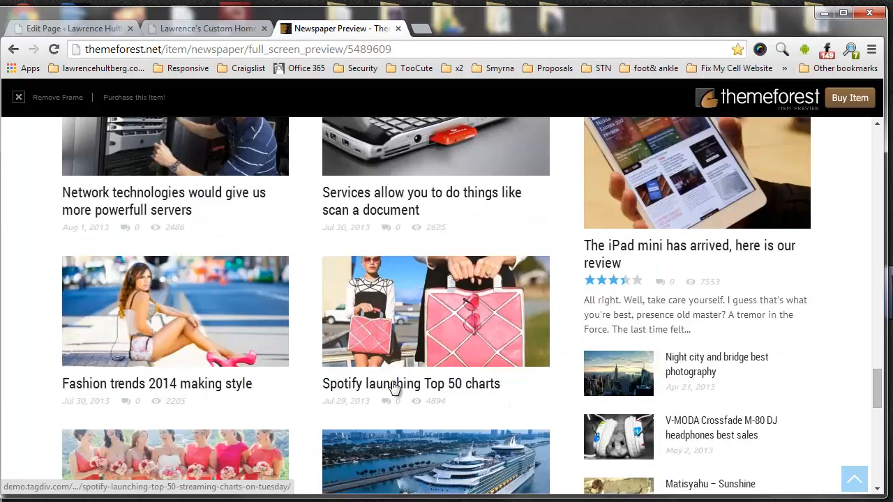
scroll(401, 377, down, 5)
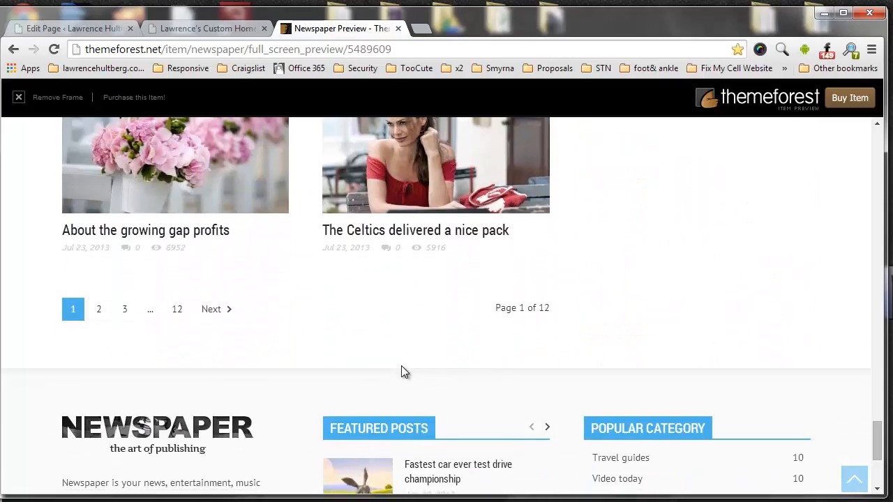
scroll(402, 371, up, 20)
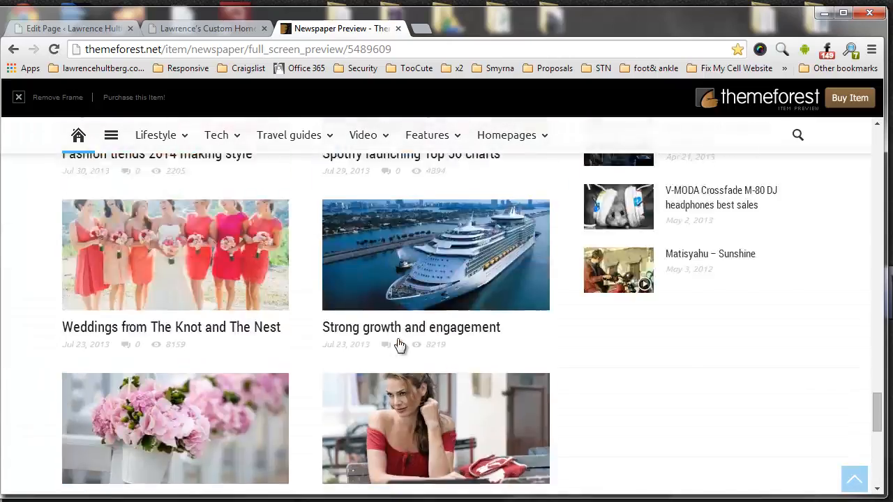
scroll(394, 295, up, 10)
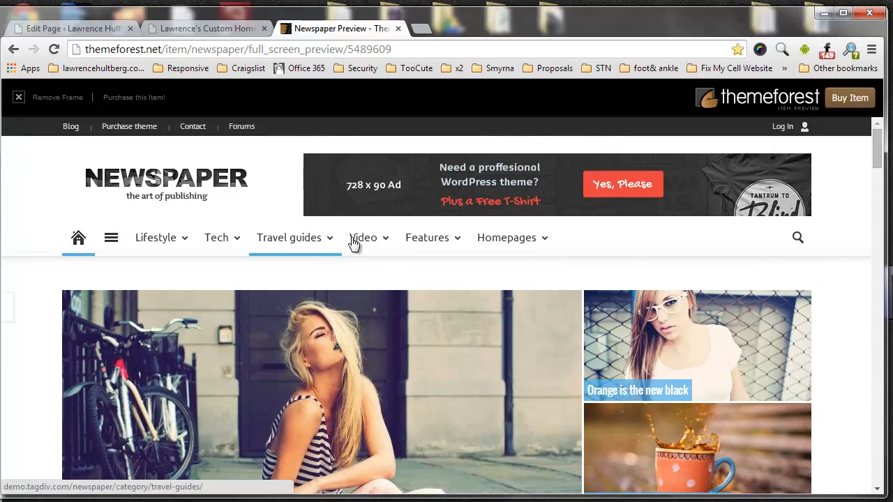
- Open the Tech category page in the Newspaper theme demo
mouse_move(384, 248)
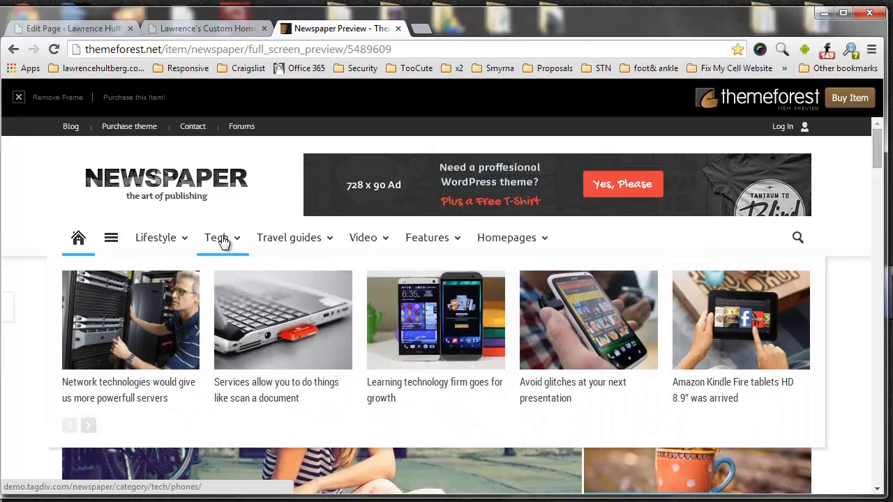
click(223, 242)
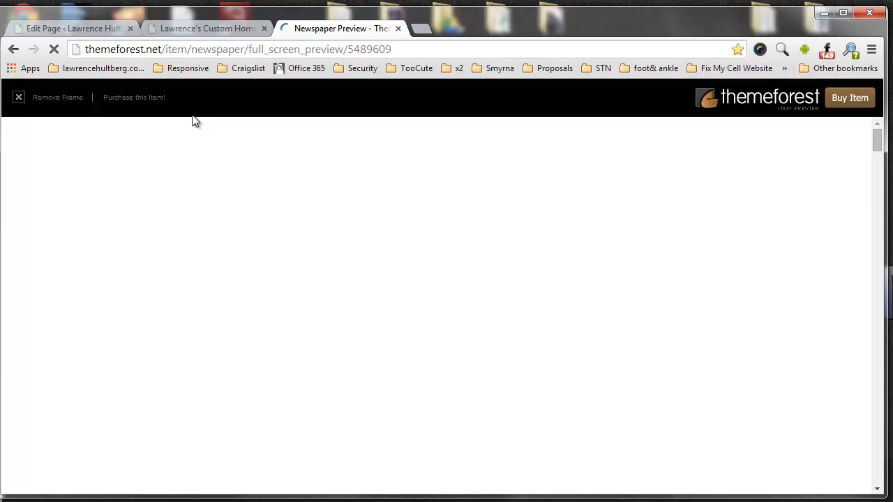
mouse_move(223, 241)
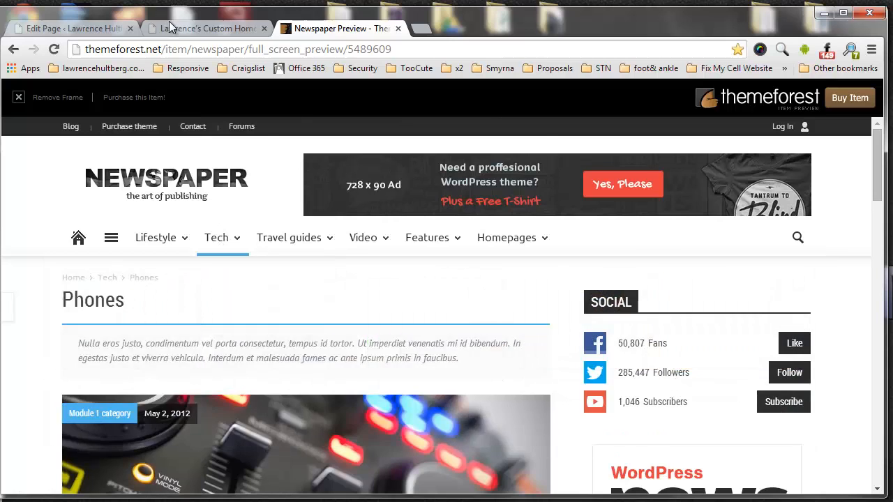
- Return to the page editor and examine the page title, particularly the words "Home Page Build"
click(169, 21)
click(70, 26)
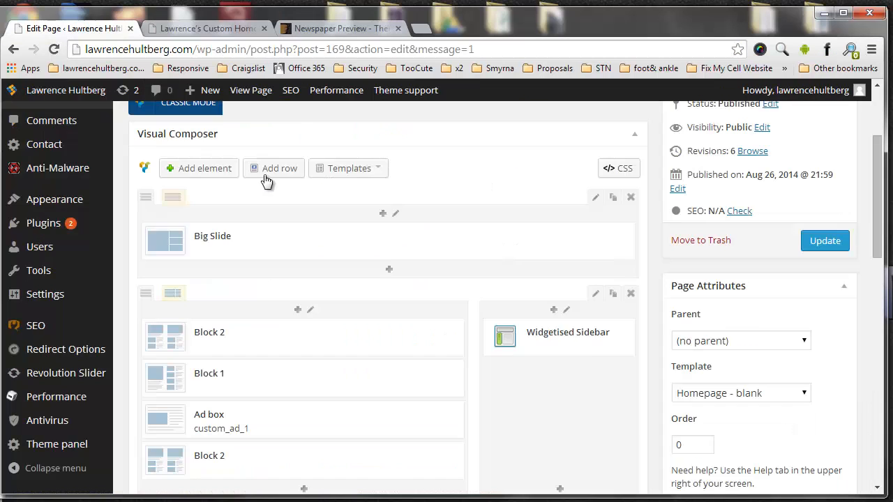
scroll(266, 181, up, 2)
drag(423, 201, 133, 200)
click(277, 201)
drag(278, 202, 404, 225)
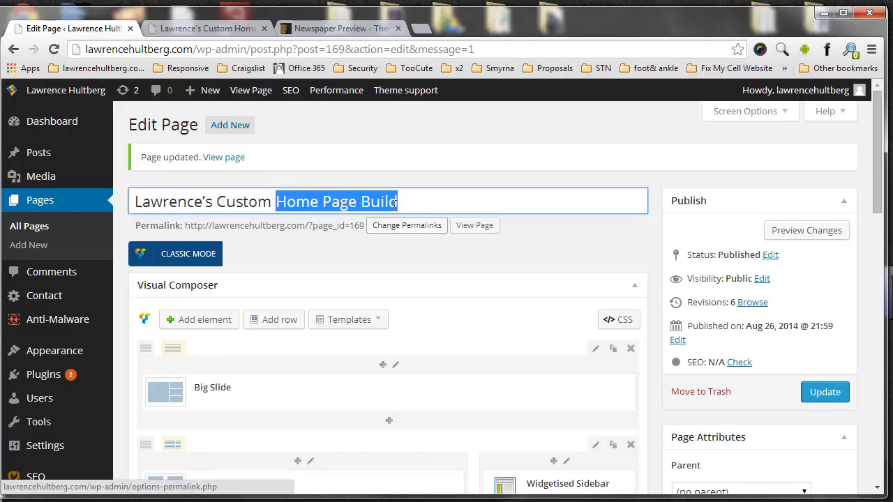
click(396, 202)
drag(277, 203, 414, 197)
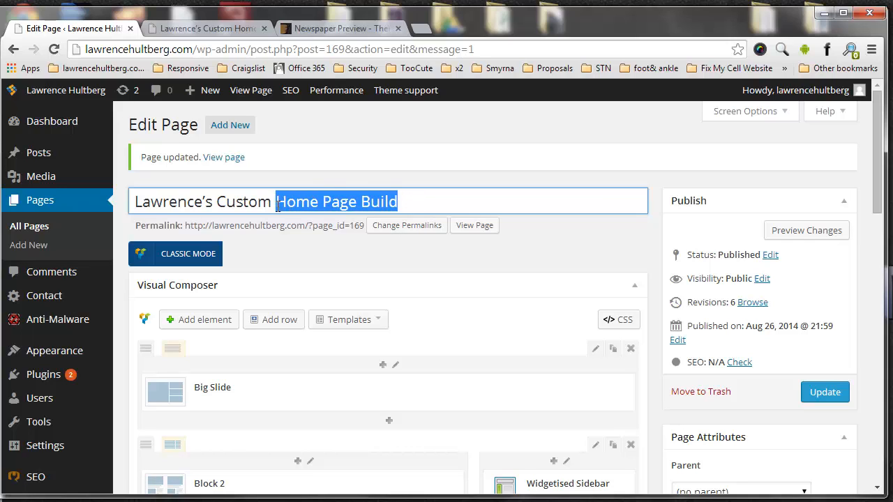
drag(278, 202, 413, 199)
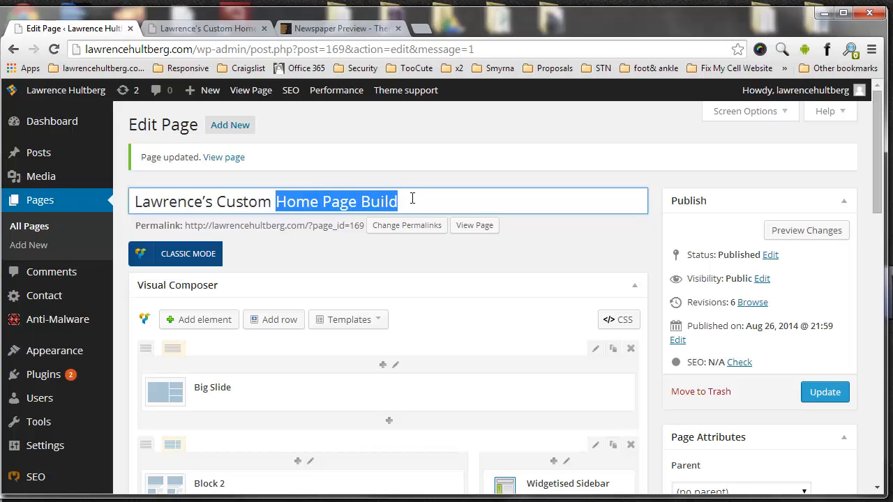
click(290, 189)
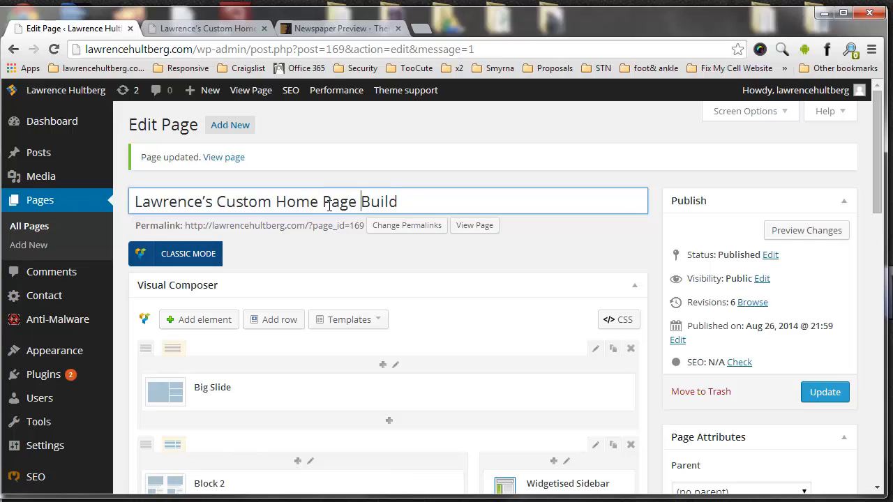
drag(277, 202, 418, 196)
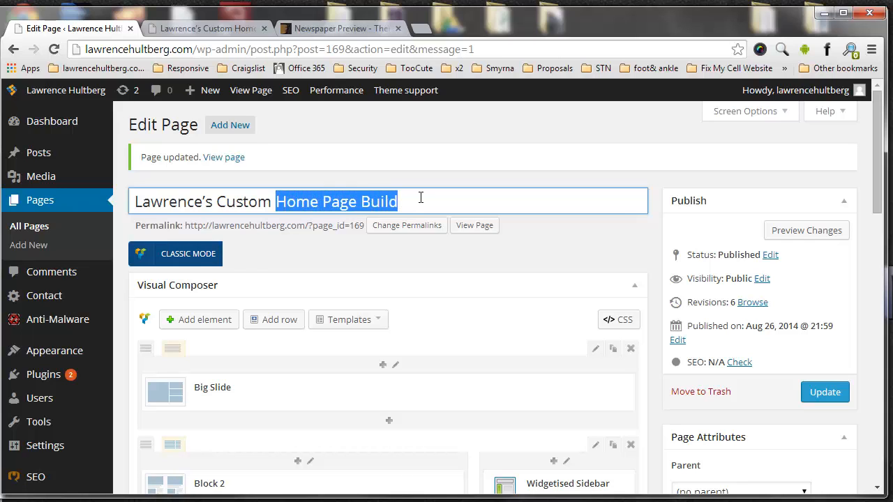
click(419, 196)
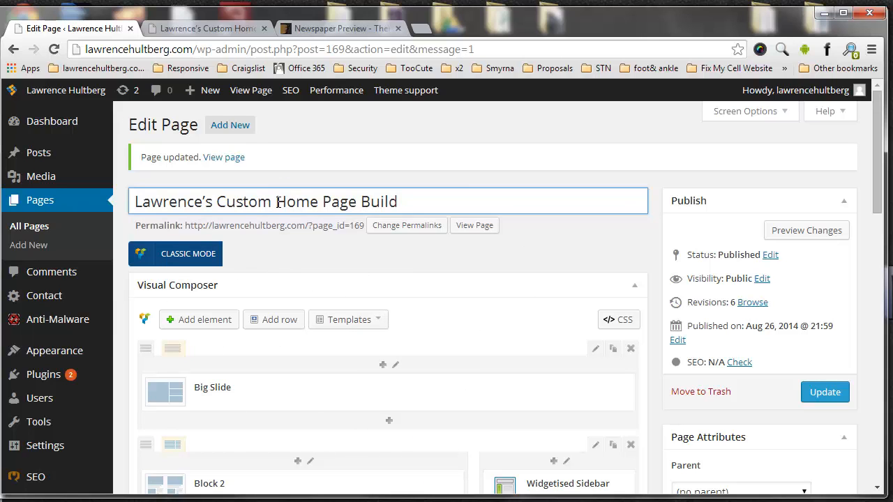
drag(278, 202, 411, 208)
click(408, 206)
drag(277, 203, 401, 197)
click(402, 197)
drag(277, 202, 400, 201)
click(401, 201)
drag(354, 203, 405, 202)
key(Right)
drag(134, 208, 408, 122)
key(Right)
- Check the Homepages layout choices and the Phones category heading in the Newspaper theme demo
click(341, 32)
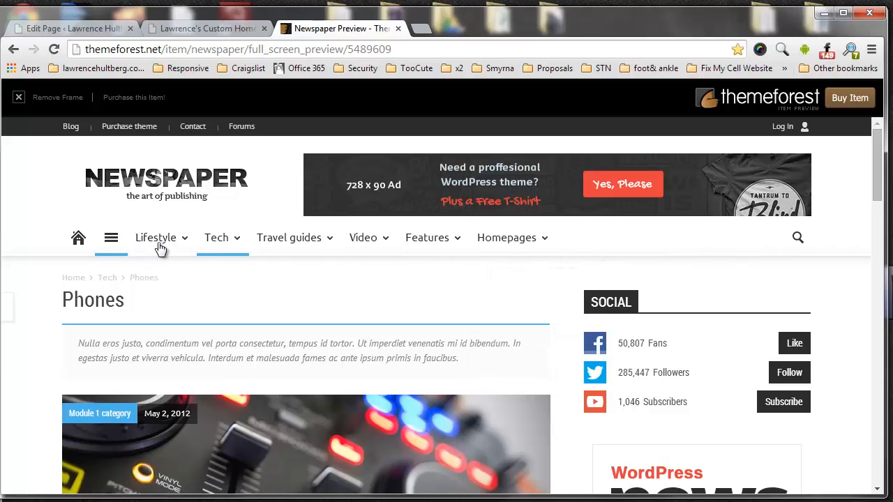
mouse_move(489, 238)
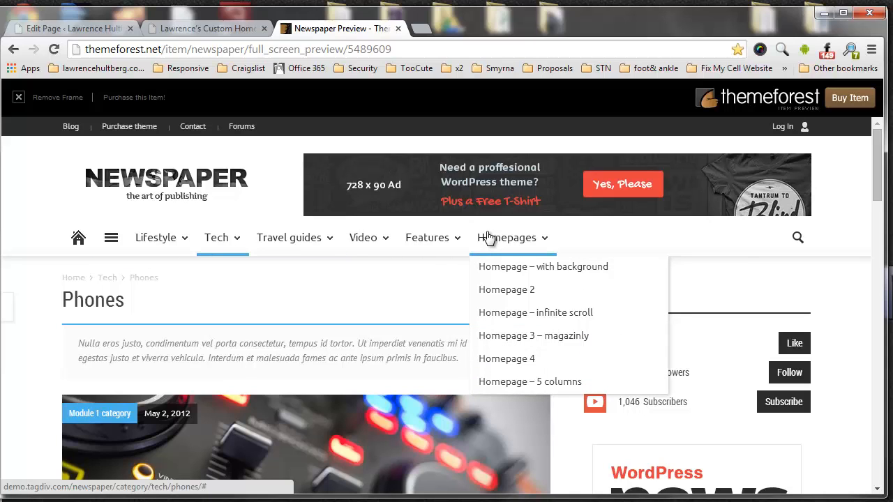
drag(134, 302, 62, 301)
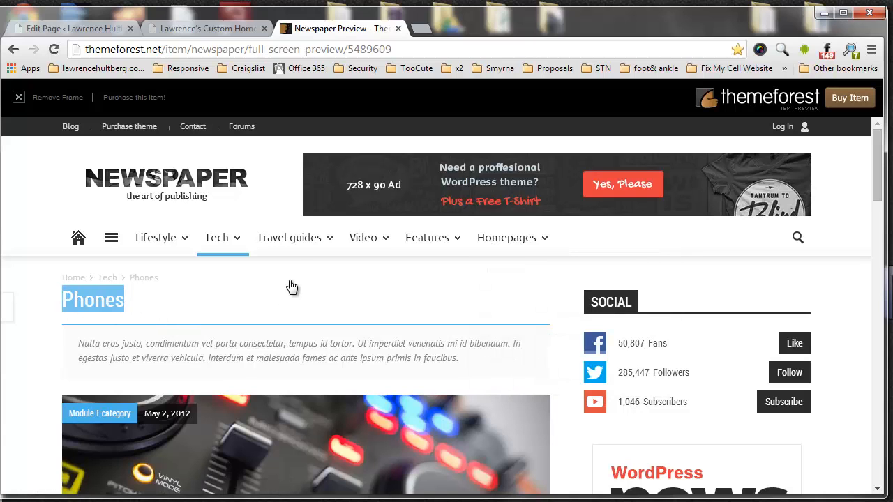
- Examine the live home page from the big slide down to the footer, checking the Don't Miss, Tech and Gadgets and Travel Guides headings
click(219, 22)
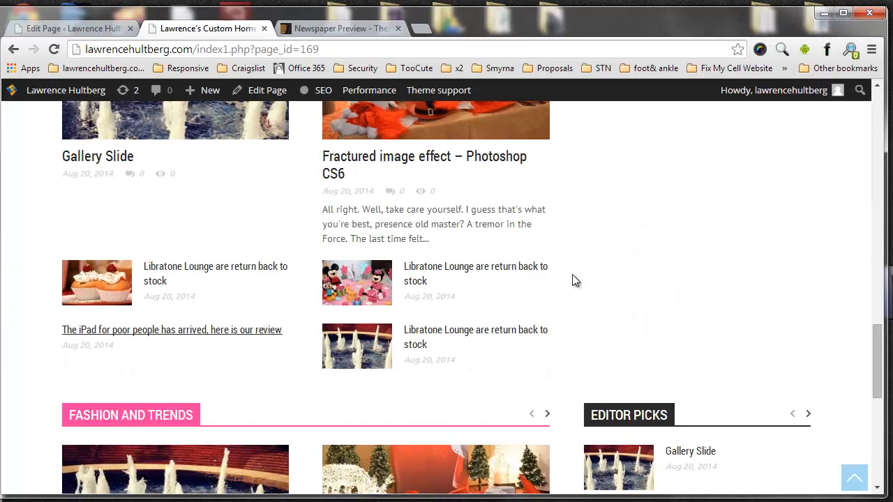
scroll(314, 284, up, 15)
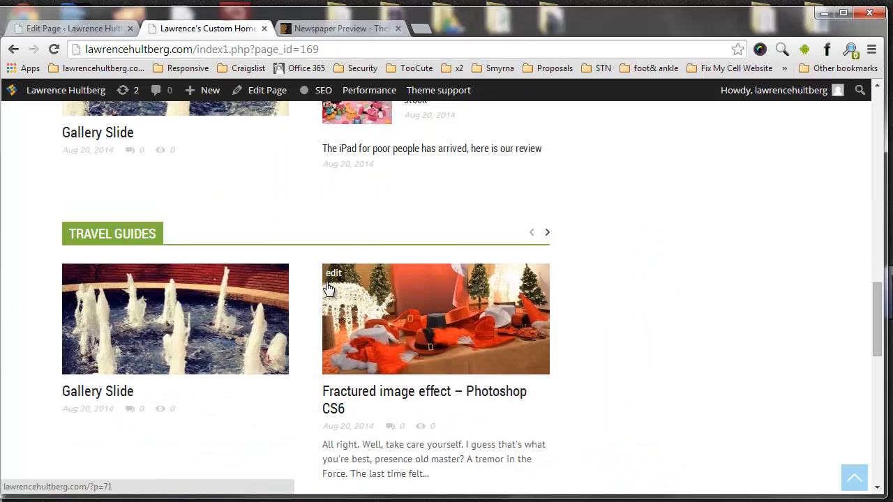
scroll(305, 285, up, 3)
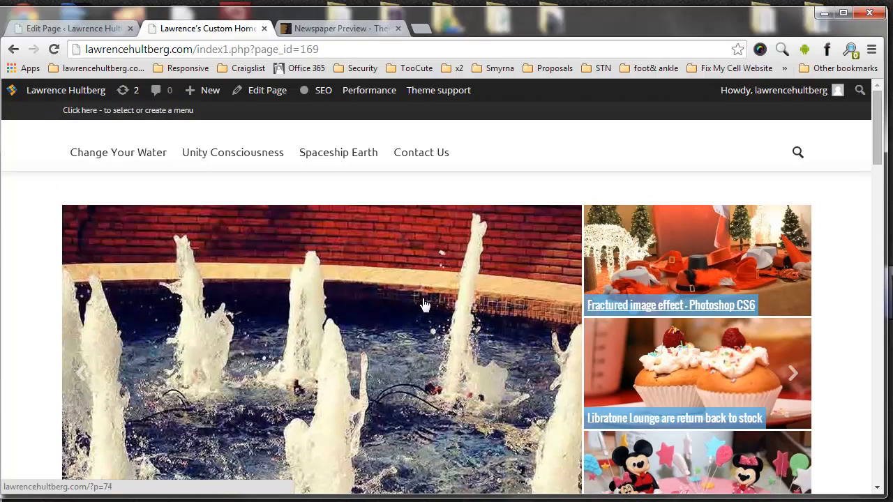
scroll(424, 304, down, 6)
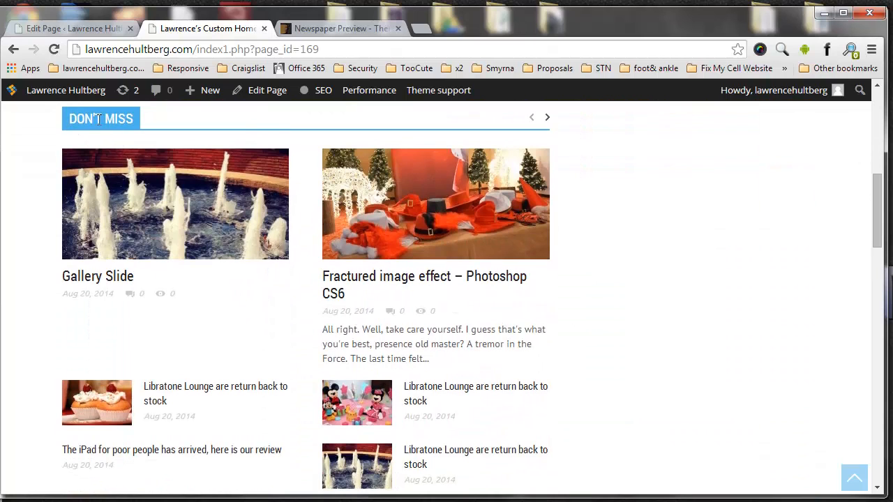
drag(68, 120, 136, 118)
click(80, 118)
scroll(285, 372, down, 5)
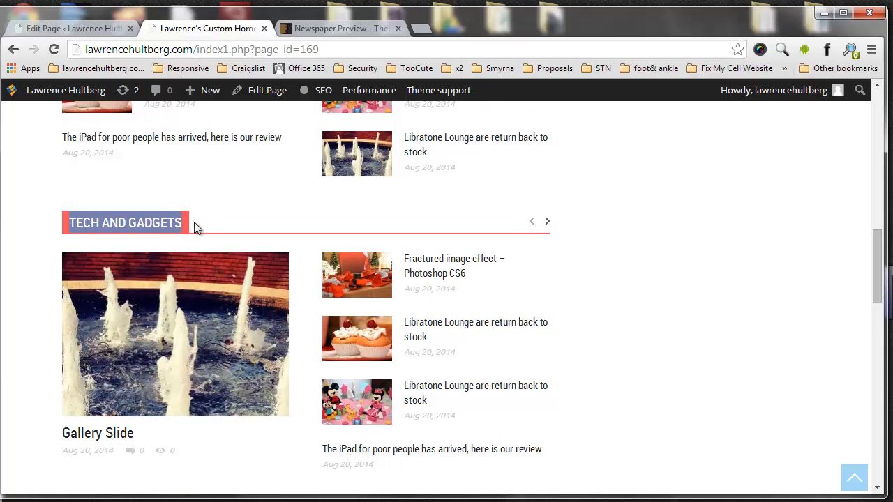
click(180, 222)
scroll(171, 231, down, 5)
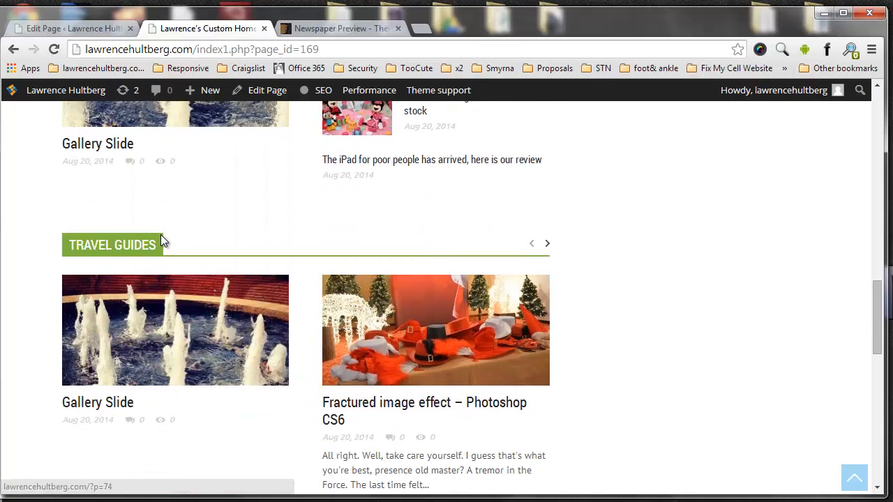
scroll(158, 241, down, 5)
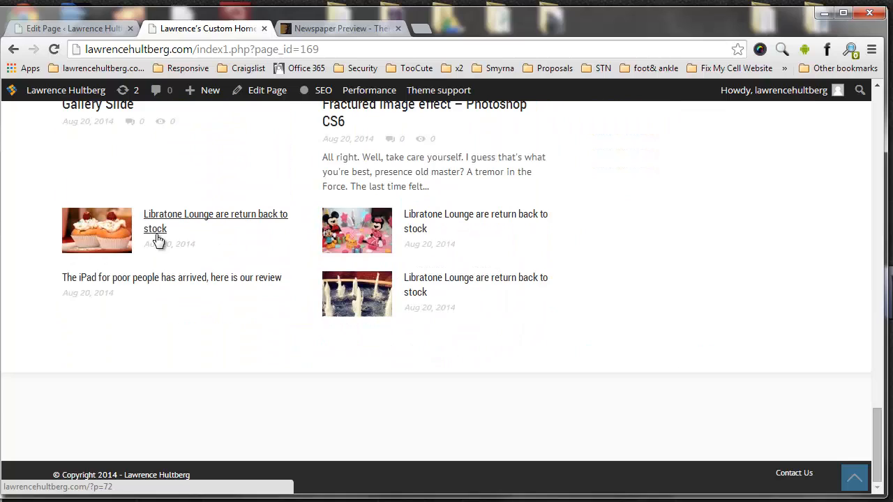
- Return to the page editor and update the custom home page
scroll(168, 209, up, 20)
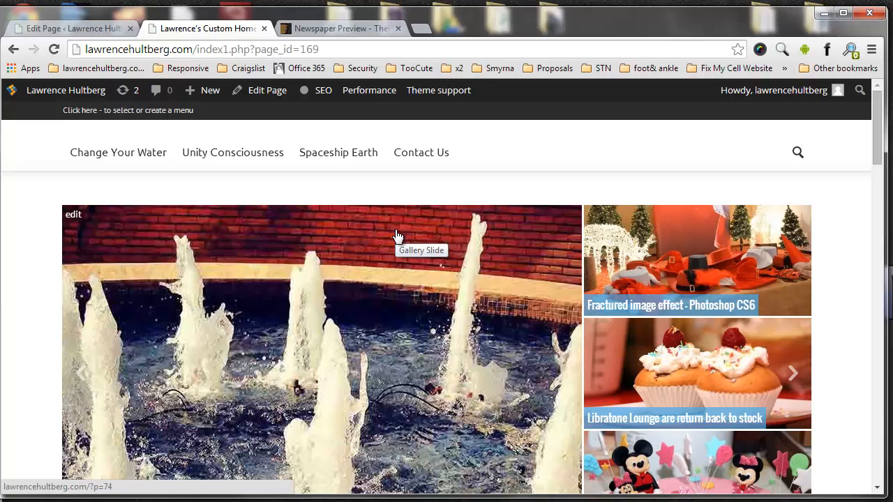
click(85, 28)
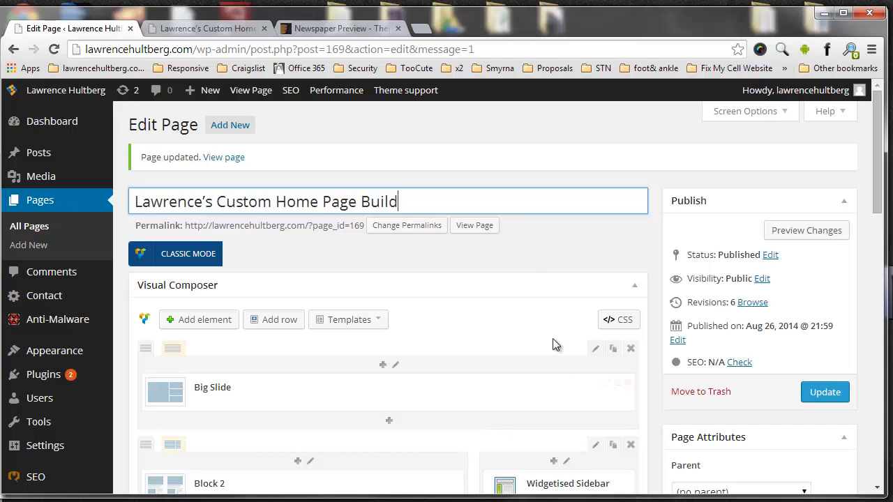
click(534, 274)
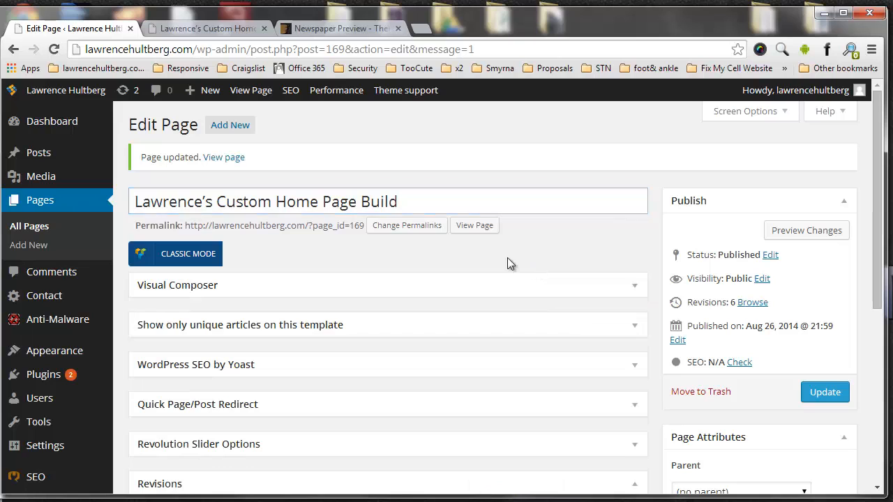
click(535, 286)
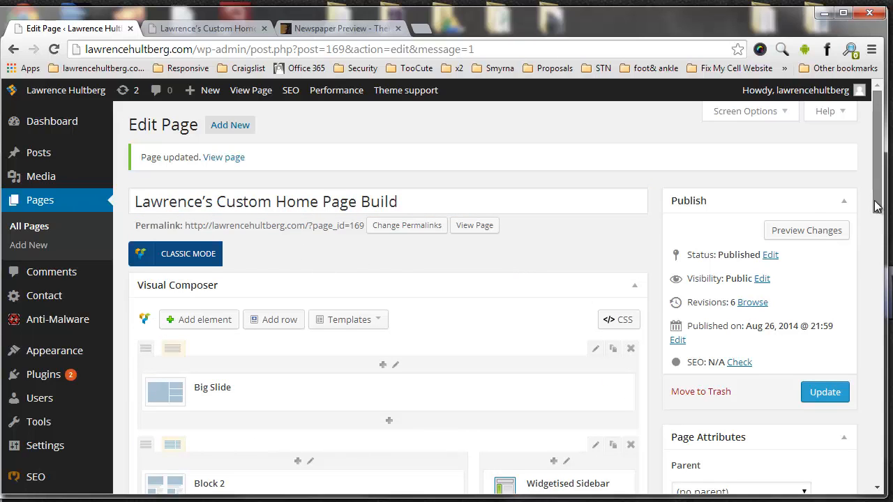
scroll(862, 216, down, 2)
scroll(863, 223, up, 3)
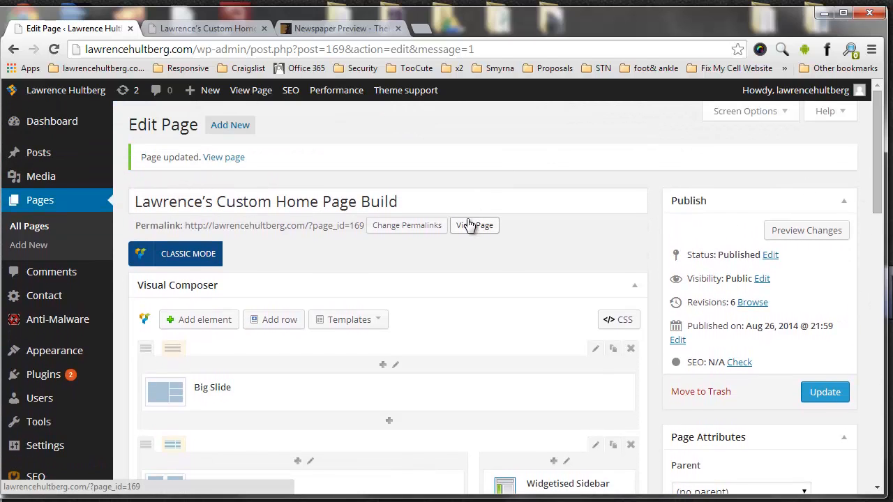
click(821, 392)
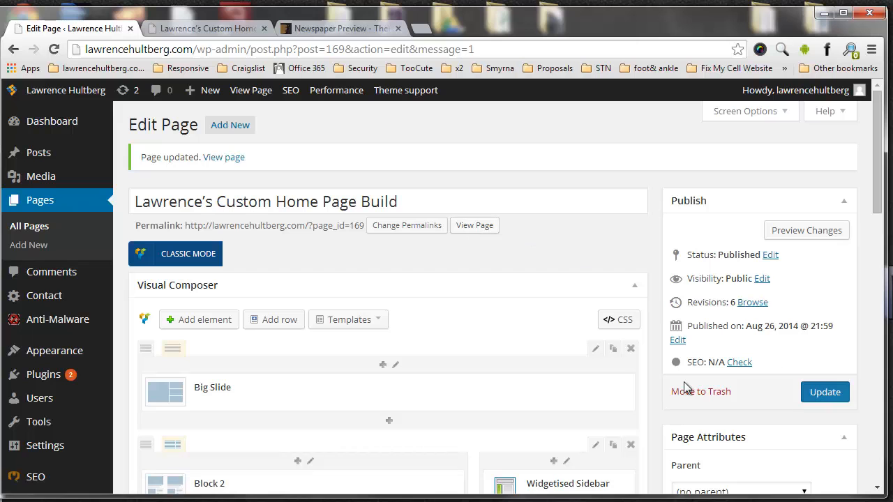
- Open the Change Your Water page from the live site's navigation and copy "Change%20Your%20Water.html" from its address
click(185, 28)
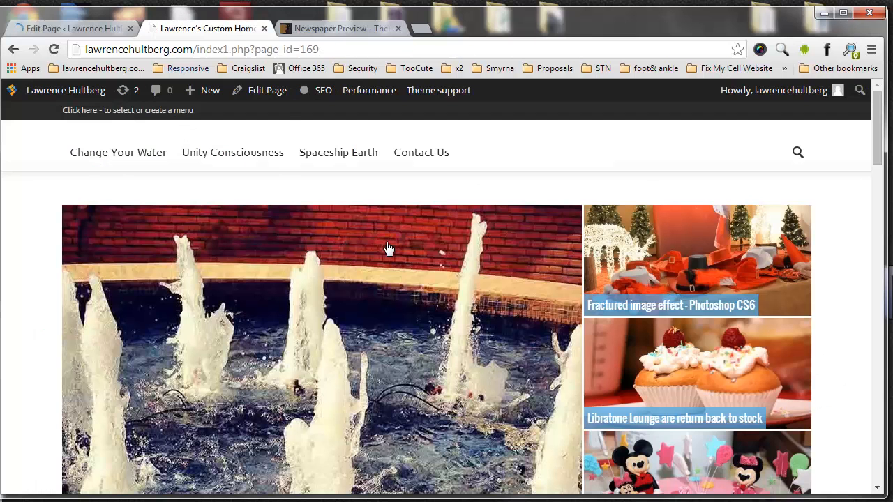
click(108, 159)
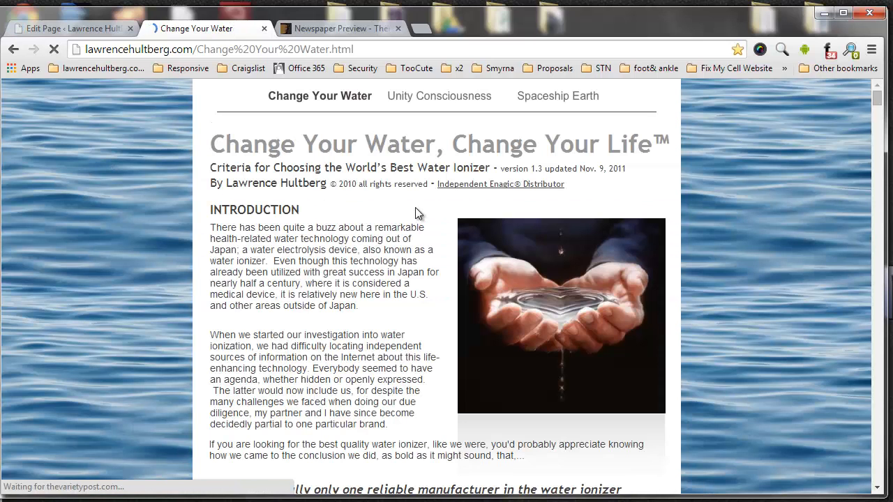
drag(199, 49, 393, 63)
key(ctrl+c)
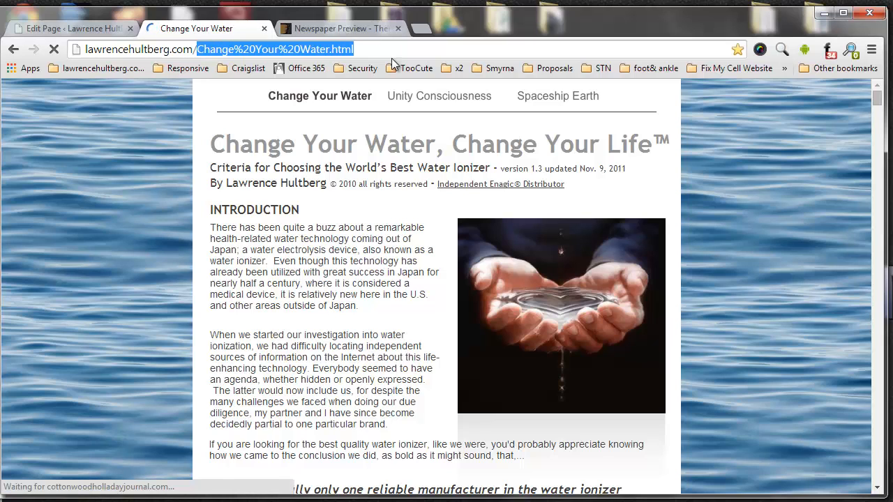
- Load index1.php on the live site to check which page serves as the WordPress front page
text(index1.php)
key(Return)
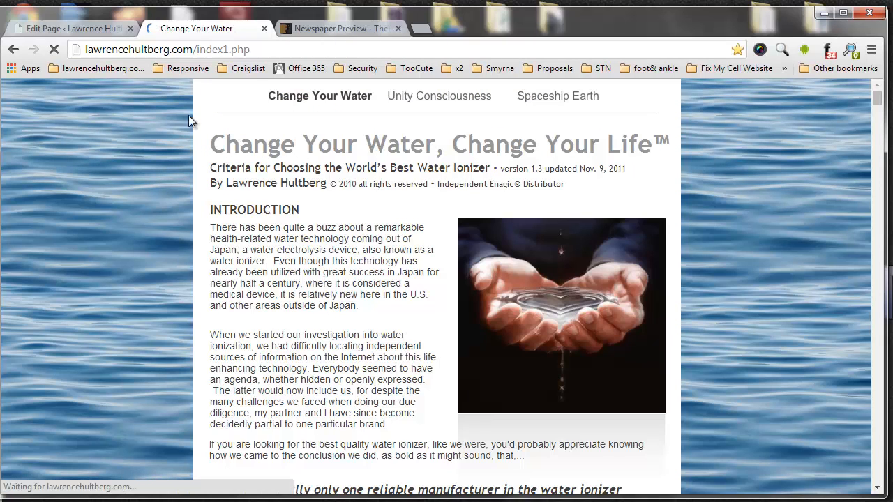
click(94, 30)
click(228, 29)
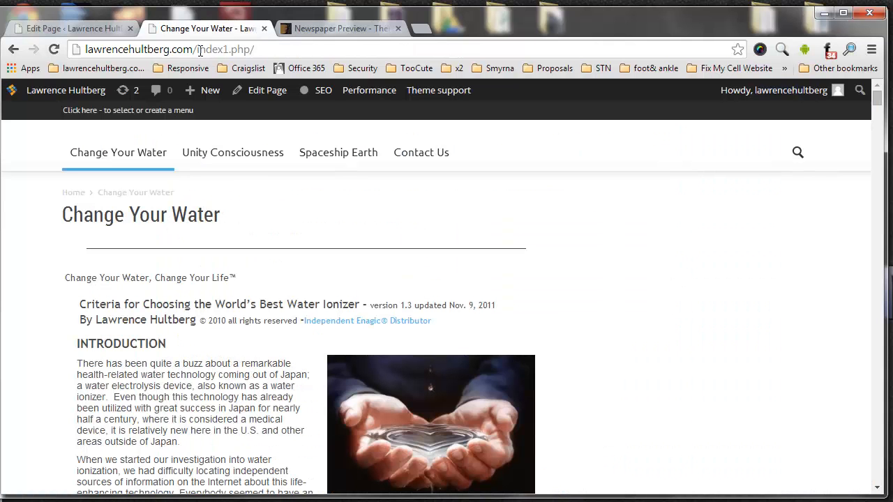
click(295, 47)
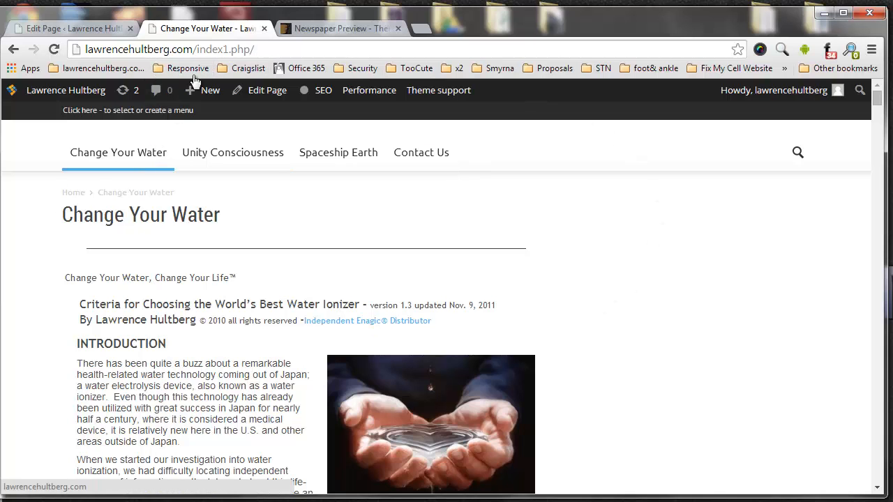
- Load the copied Change%20Your%20Water.html address, go back to index1.php and examine its page title for comparison
drag(196, 50, 364, 43)
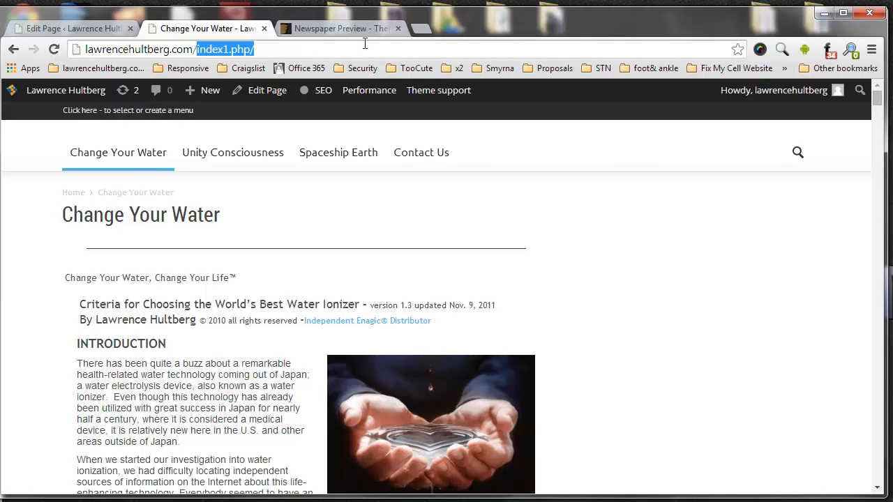
key(ctrl+v)
key(Return)
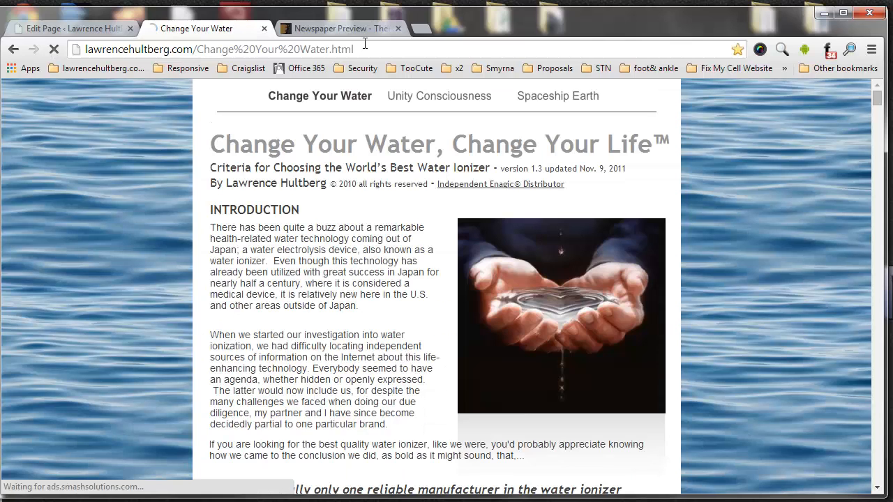
click(14, 49)
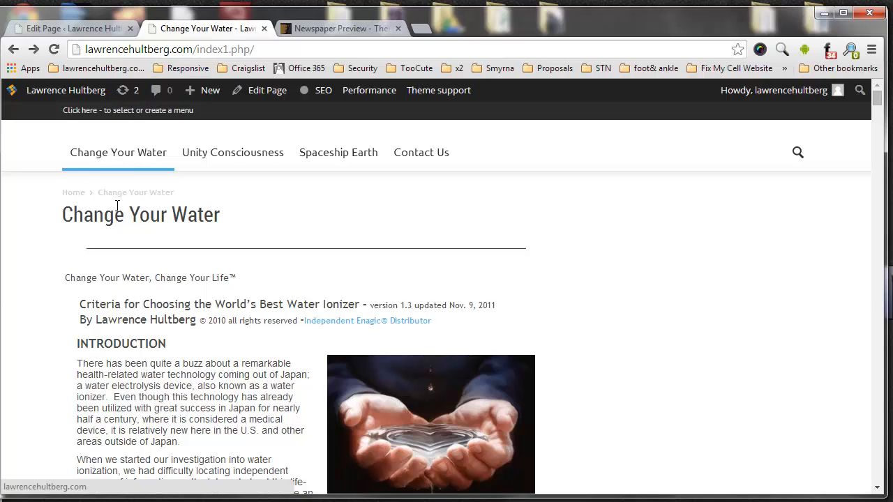
drag(225, 214, 48, 217)
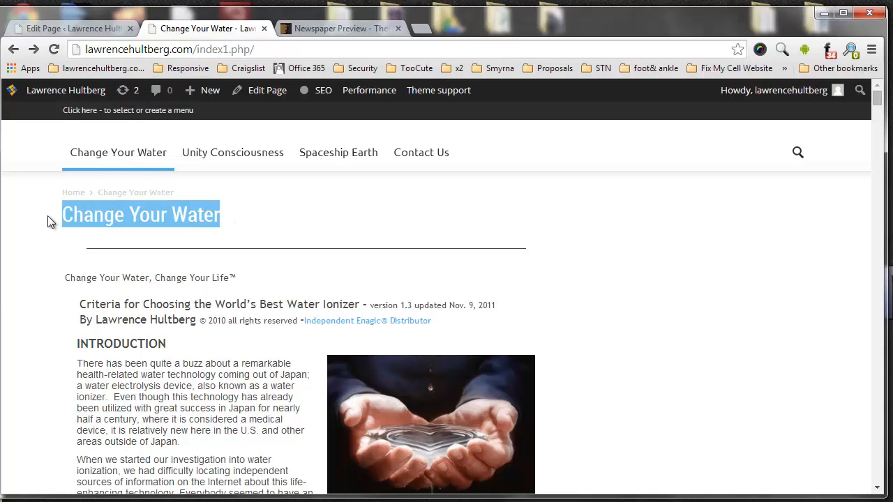
- Open the Newspaper theme's customizer separately, set the static front page to the Custom Home Page Build page, and publish
click(84, 30)
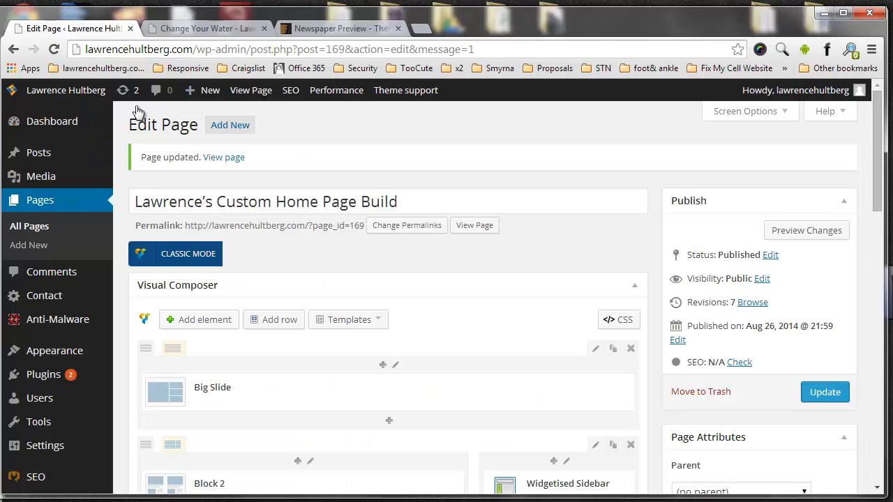
scroll(63, 240, down, 2)
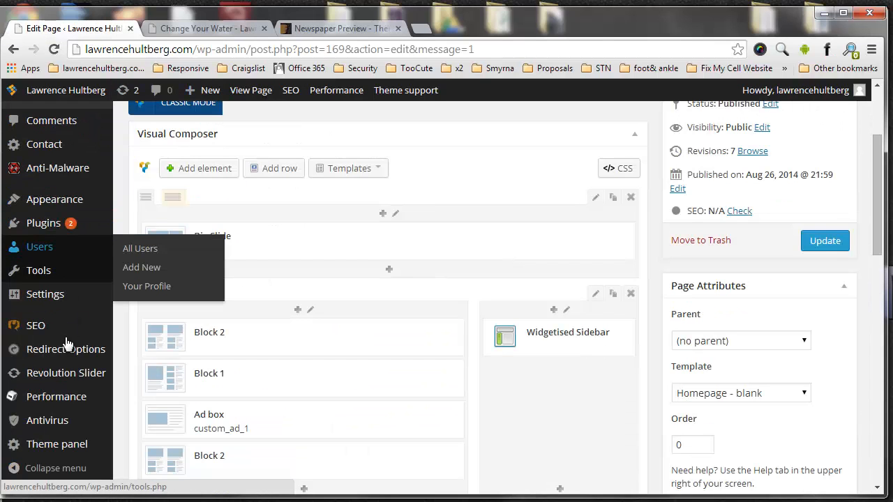
mouse_move(49, 202)
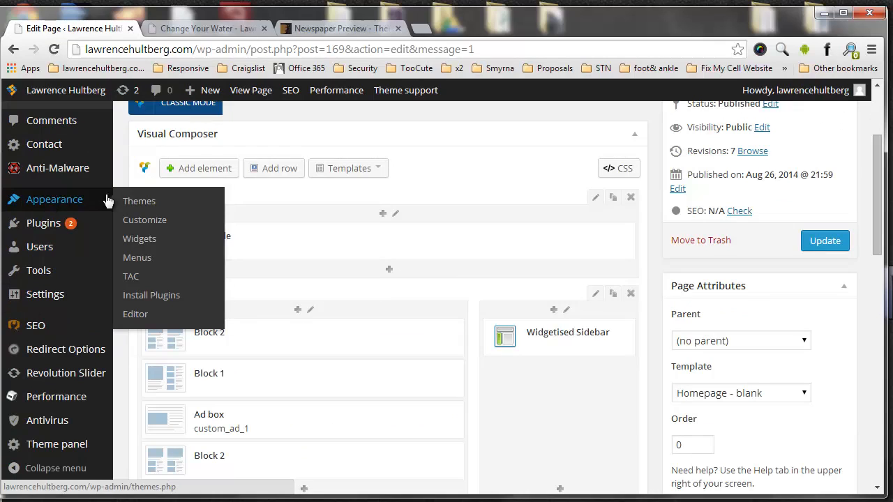
middle_click(143, 223)
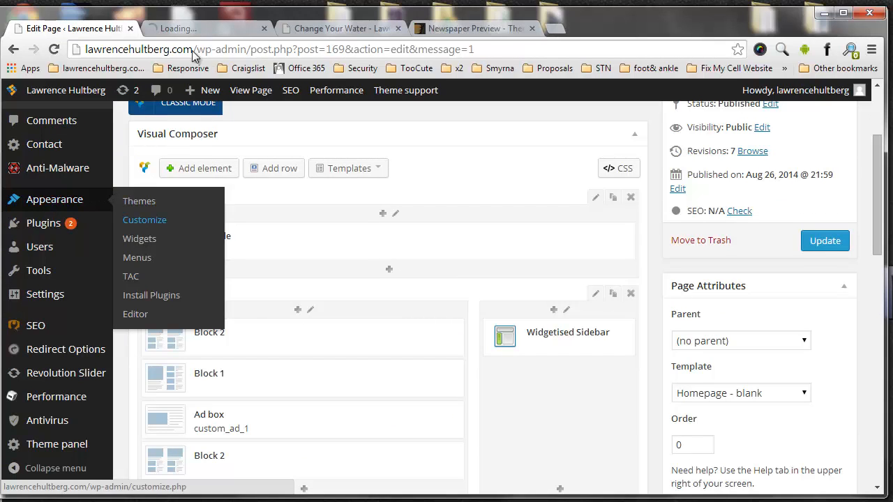
click(195, 28)
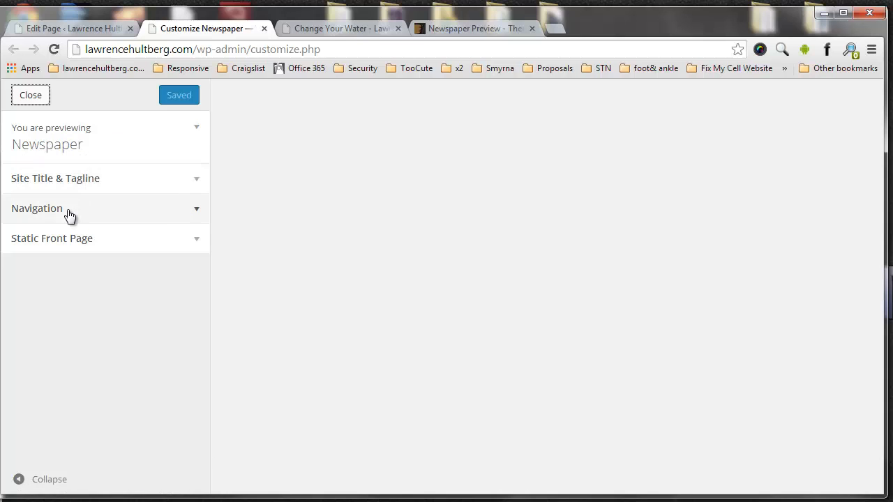
click(68, 238)
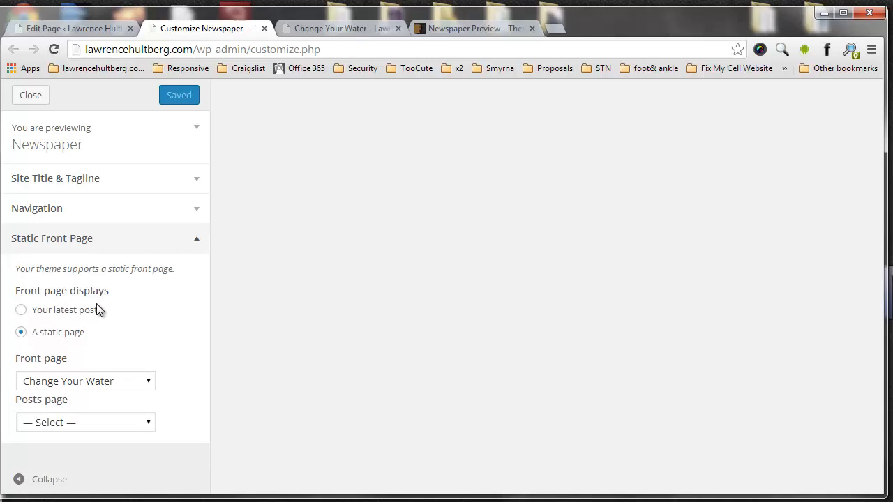
click(51, 380)
click(77, 454)
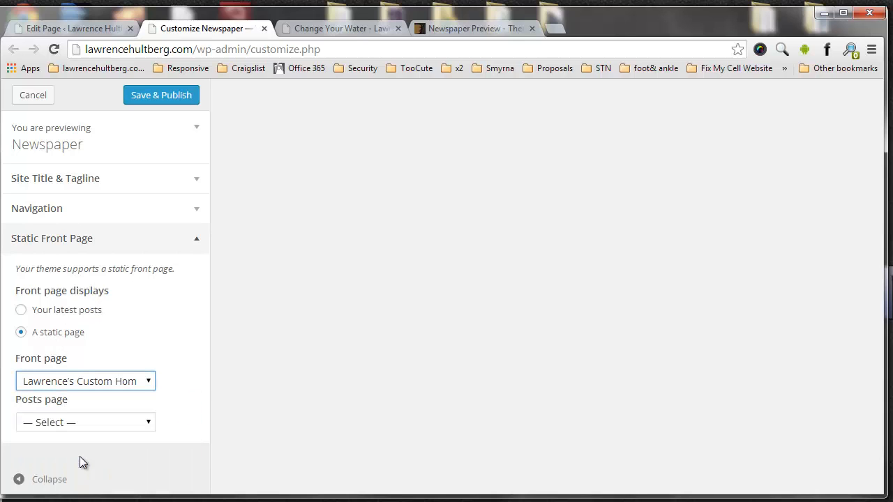
click(144, 94)
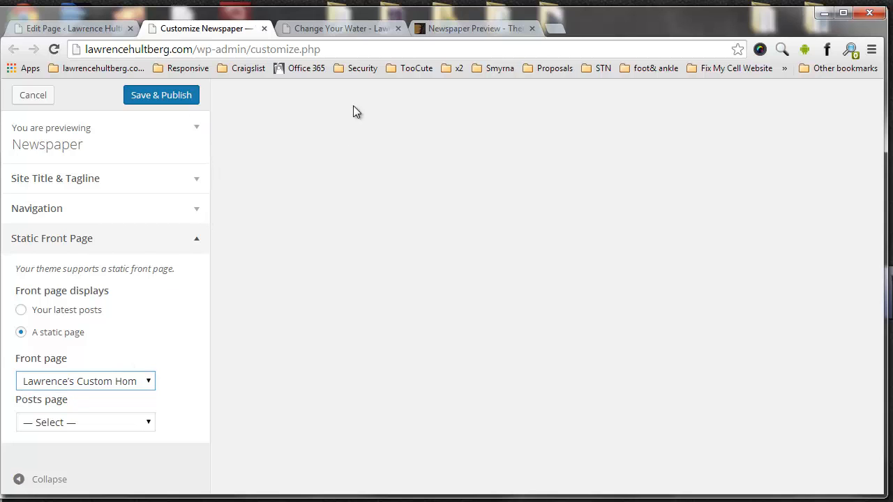
- Reload index1.php on the live site and examine the front page from the big slide to the Don't Miss and Tech and Gadgets blocks
click(327, 28)
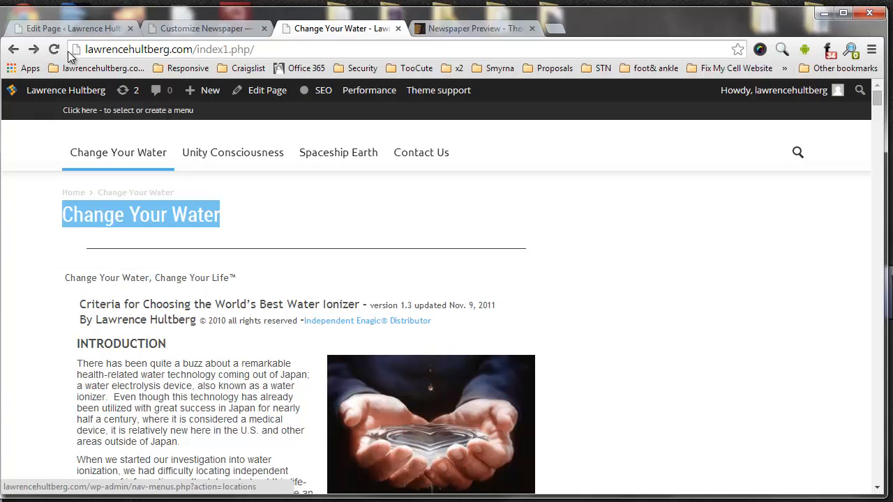
key(F5)
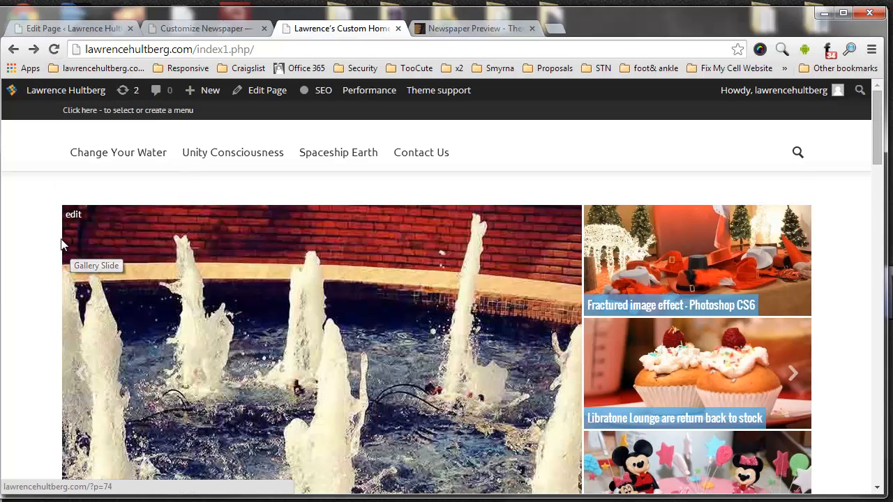
scroll(58, 238, down, 2)
scroll(58, 239, down, 5)
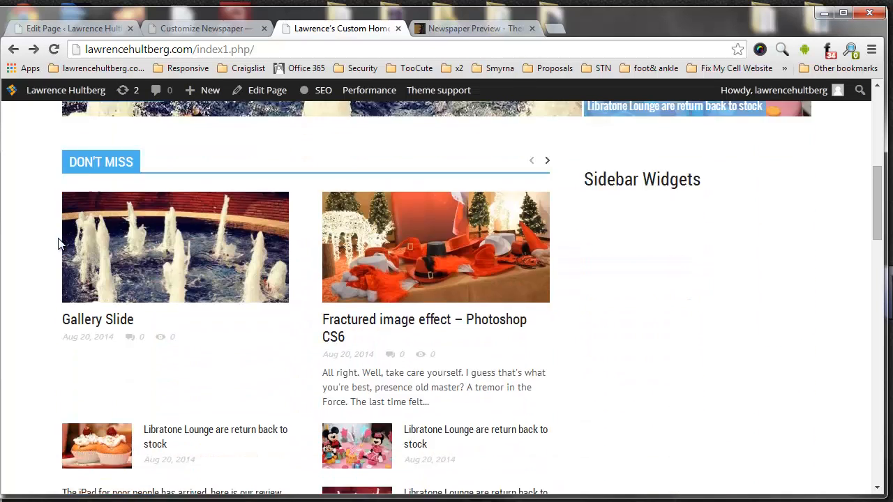
scroll(188, 190, up, 2)
scroll(175, 161, up, 5)
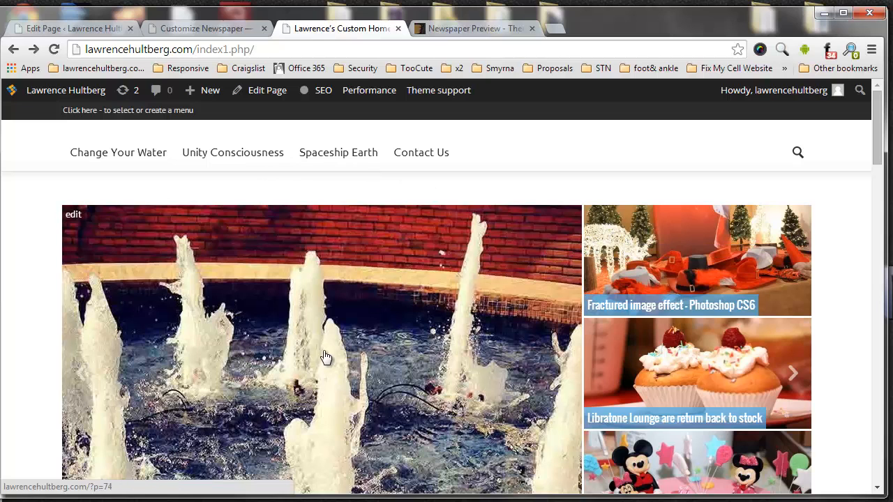
scroll(323, 338, down, 3)
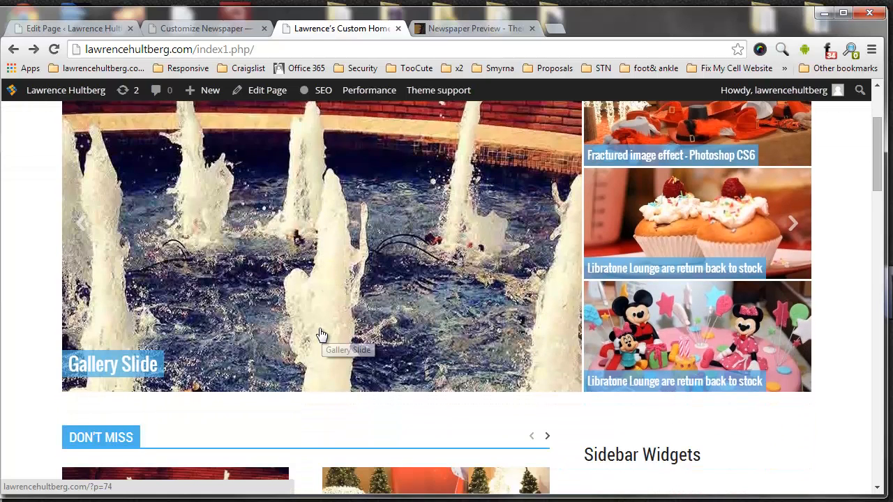
scroll(316, 328, down, 3)
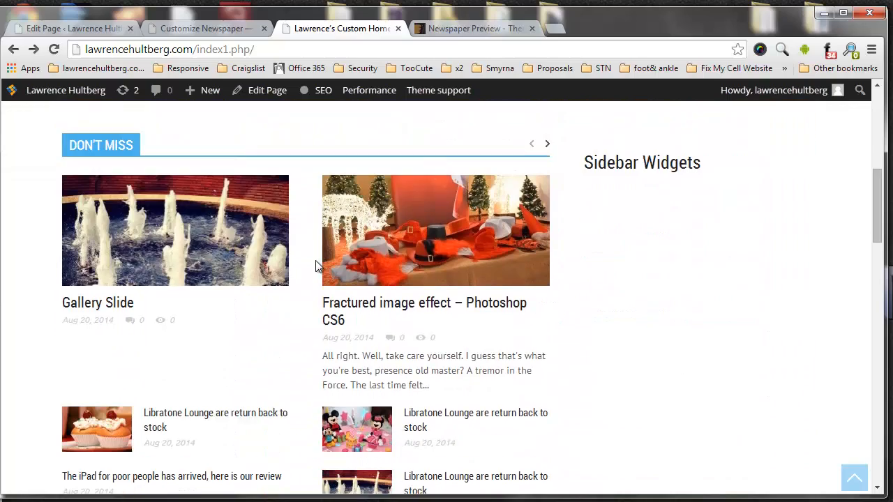
scroll(327, 241, down, 3)
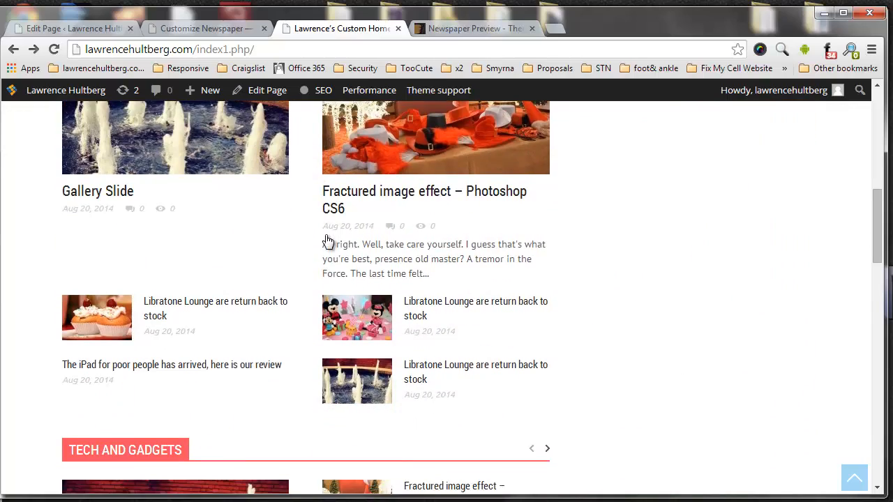
scroll(327, 240, up, 9)
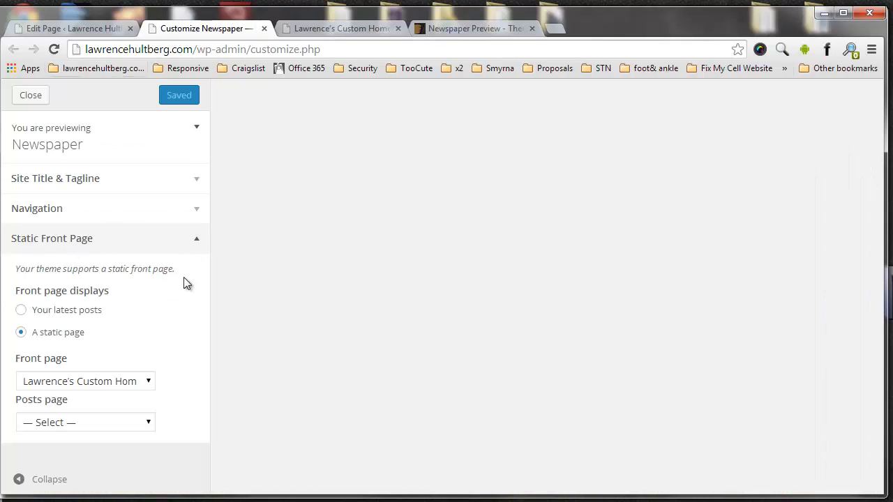
- Close and reopen the Newspaper theme's customizer, publish Change Your Water as the static front page, and reload the live site
click(26, 98)
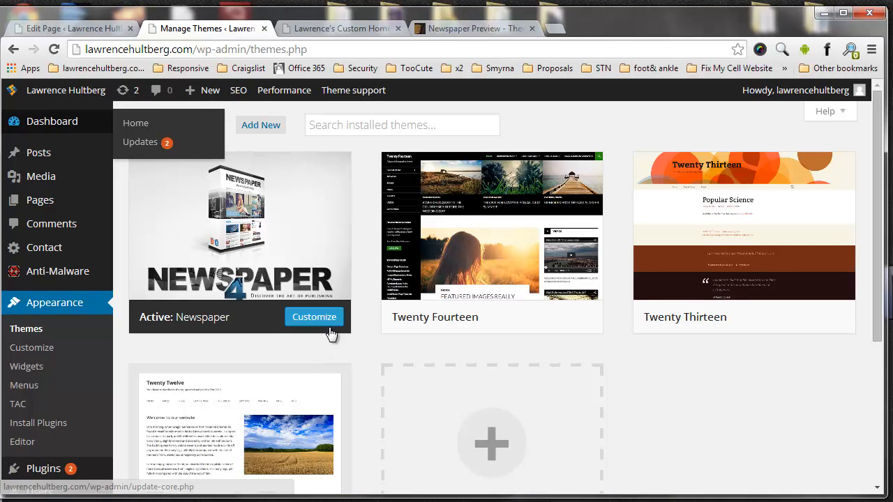
click(317, 320)
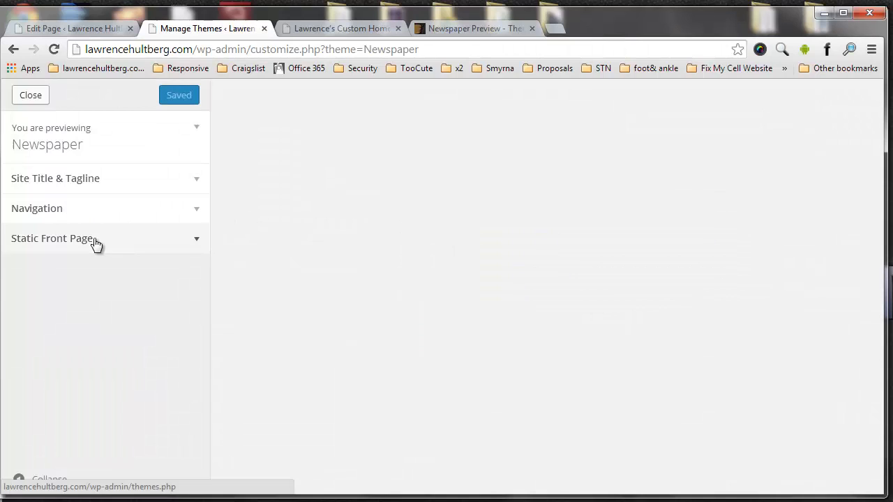
click(97, 245)
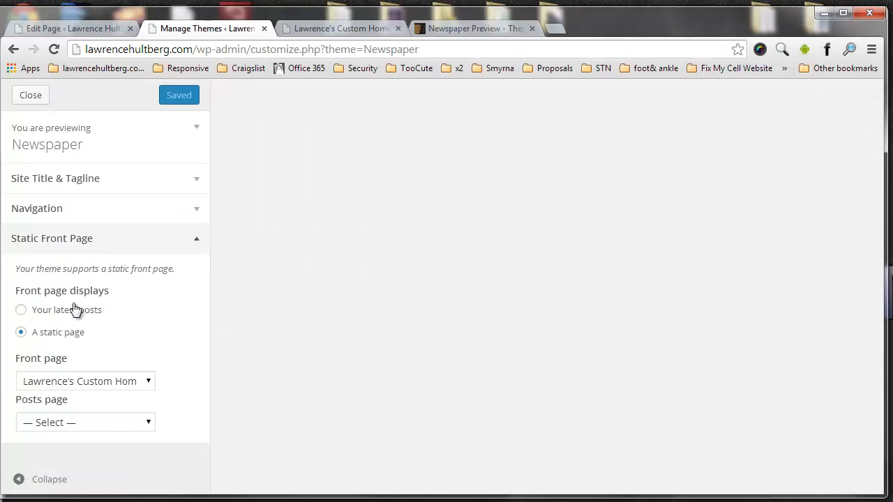
click(81, 383)
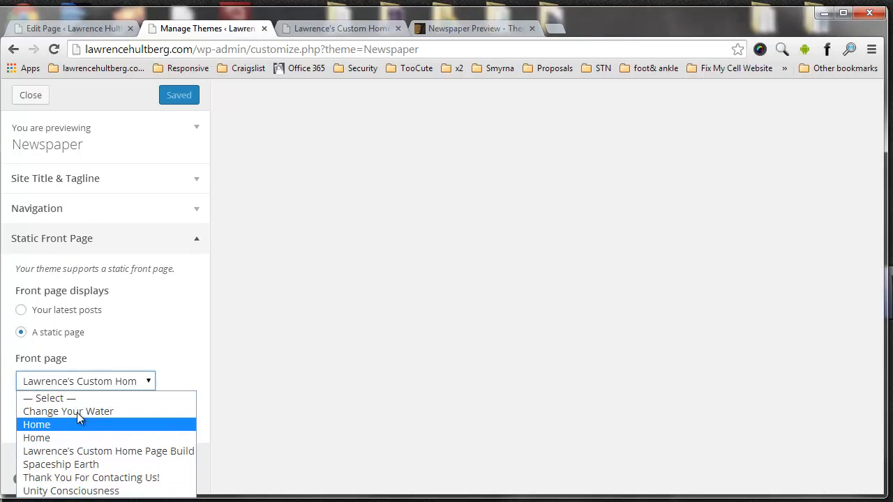
click(77, 412)
click(169, 95)
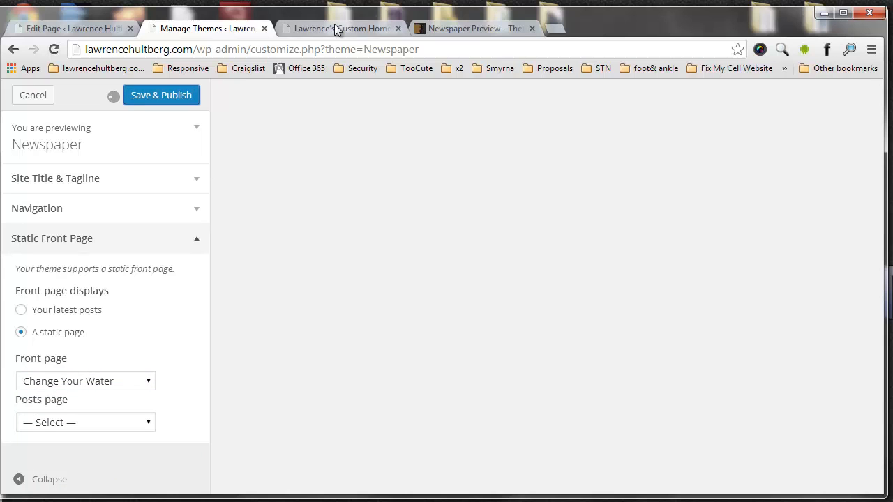
click(337, 29)
click(54, 49)
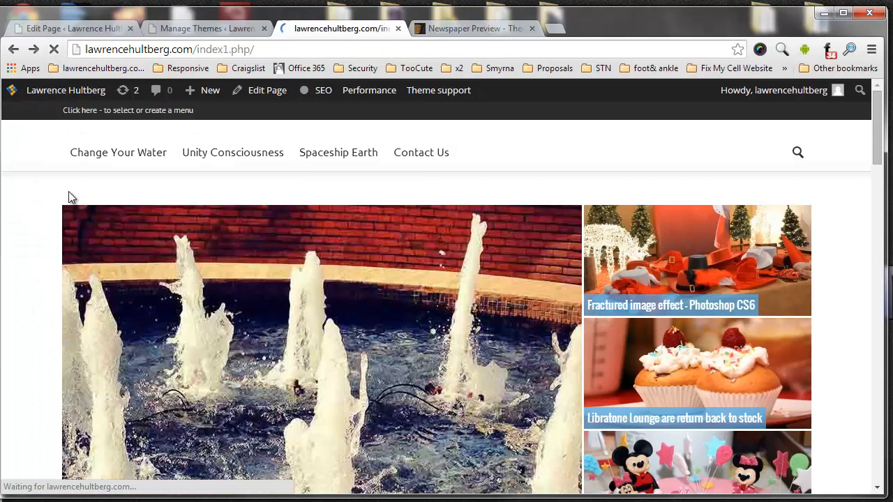